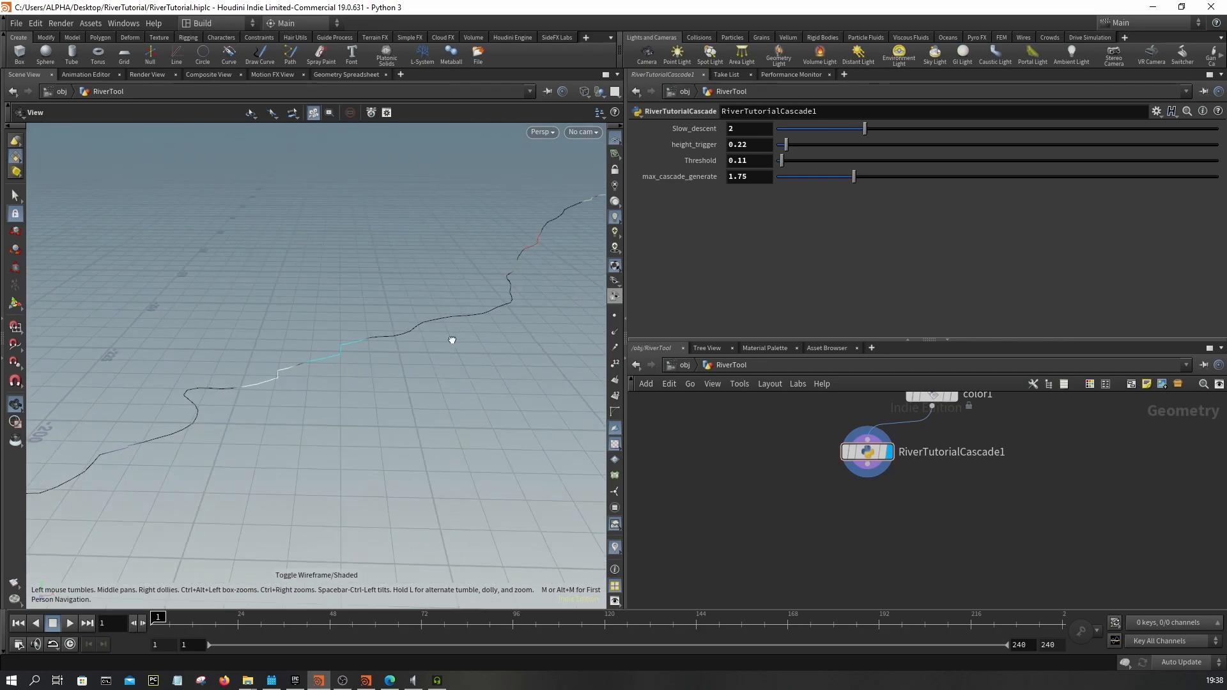
# - Examine the river curve in the viewport and the node network from the heightfield noise down to the cascade node
pyautogui.scroll(-3, 908, 460)
pyautogui.moveTo(931, 397); pyautogui.dragTo(937, 450, button='middle')
pyautogui.scroll(6, 921, 486)
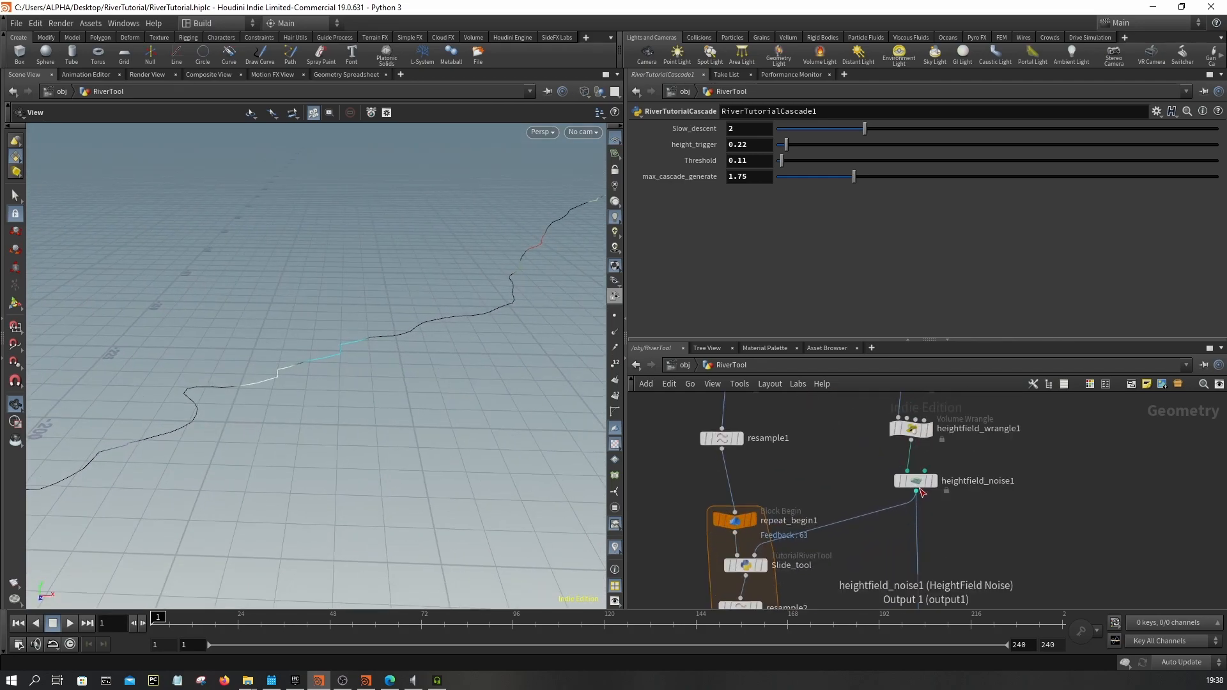
pyautogui.click(937, 474)
pyautogui.moveTo(410, 348); pyautogui.dragTo(503, 349)
pyautogui.scroll(-6, 733, 474)
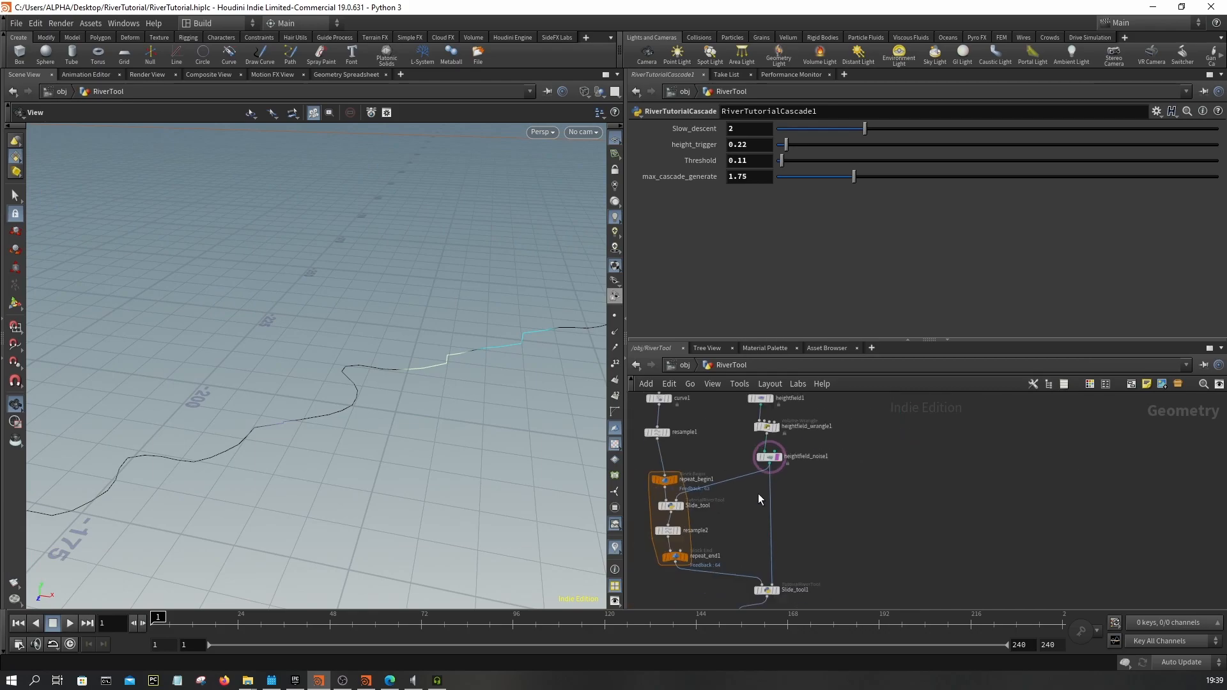
pyautogui.scroll(4, 825, 562)
pyautogui.moveTo(822, 431); pyautogui.dragTo(895, 515)
pyautogui.scroll(-3, 808, 512)
pyautogui.moveTo(461, 409); pyautogui.dragTo(486, 406)
# - Turn on point display in the viewport to show the points along the river curve
pyautogui.click(615, 320)
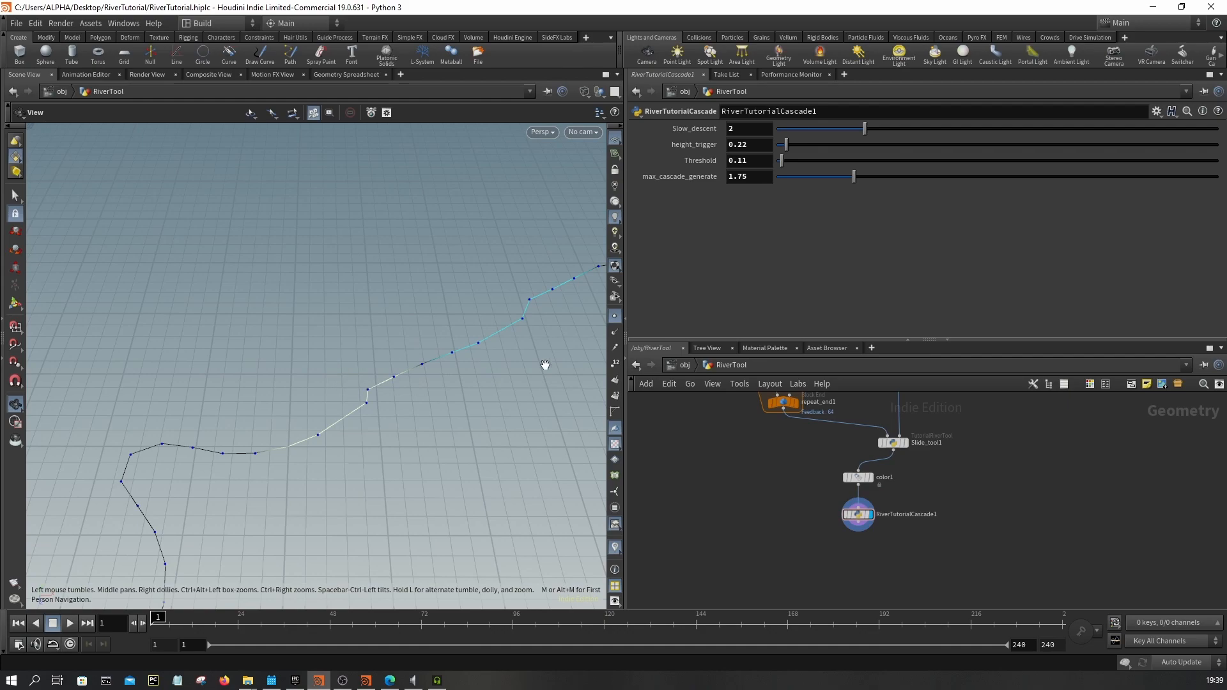
pyautogui.click(615, 318)
pyautogui.moveTo(453, 320); pyautogui.dragTo(537, 397)
pyautogui.moveTo(383, 409); pyautogui.dragTo(370, 370)
# - Add an Attribute VOP node below RiverTutorialCascade1, wired to the cascade's output
pyautogui.press('Tab')
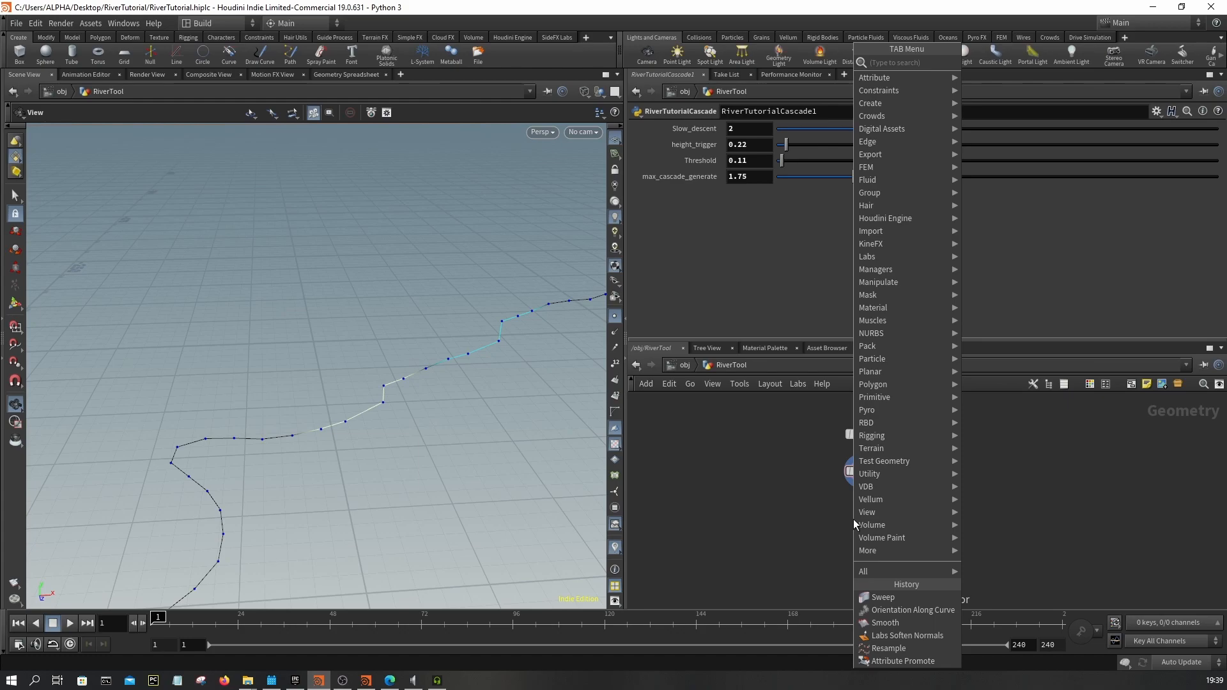
pyautogui.write('attribute vop')
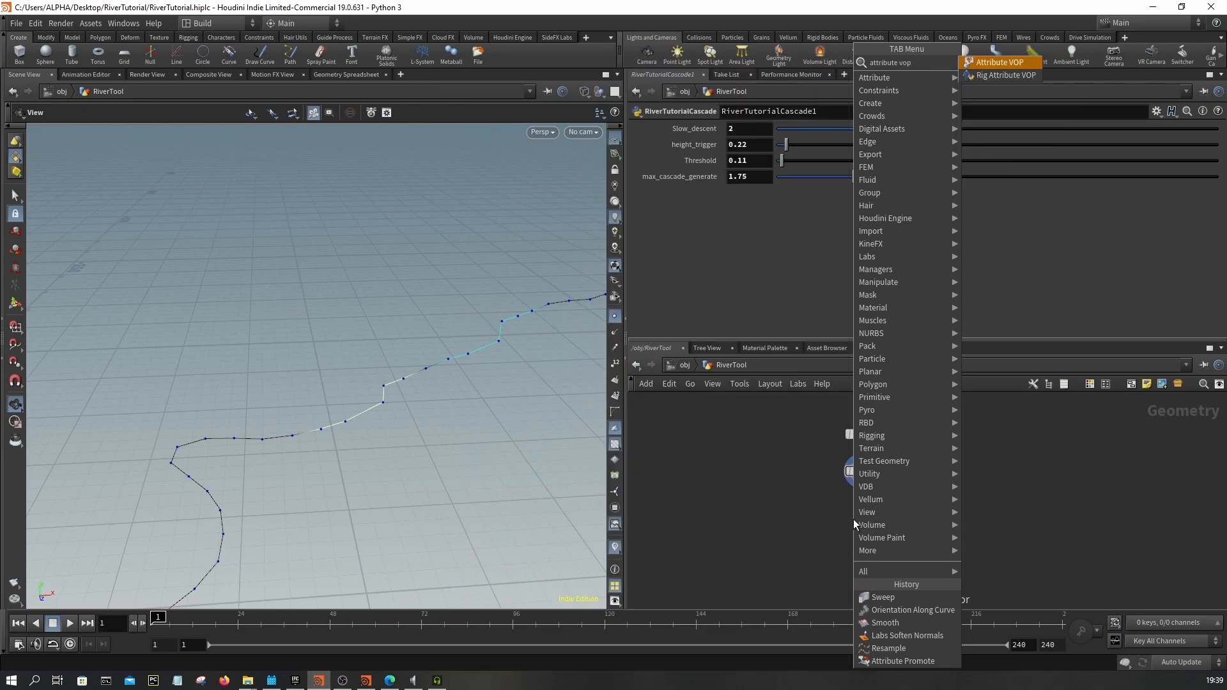
pyautogui.press('Return')
pyautogui.click(853, 519)
pyautogui.scroll(3, 860, 502)
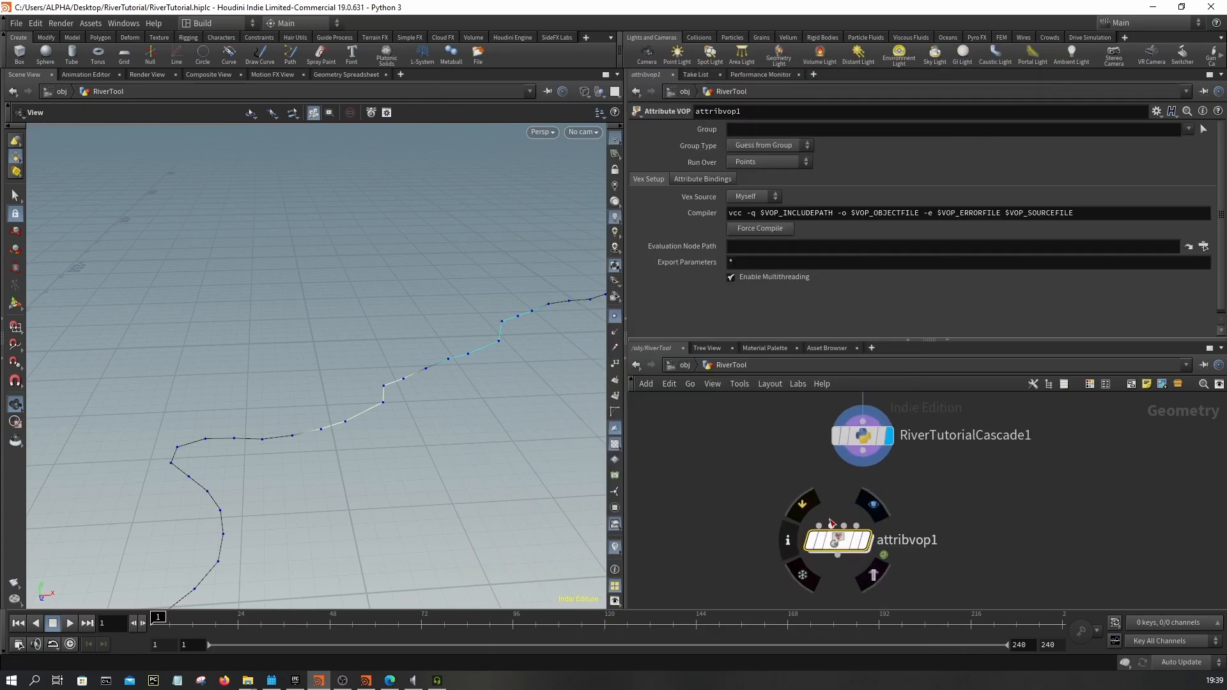
pyautogui.moveTo(841, 542); pyautogui.dragTo(873, 524)
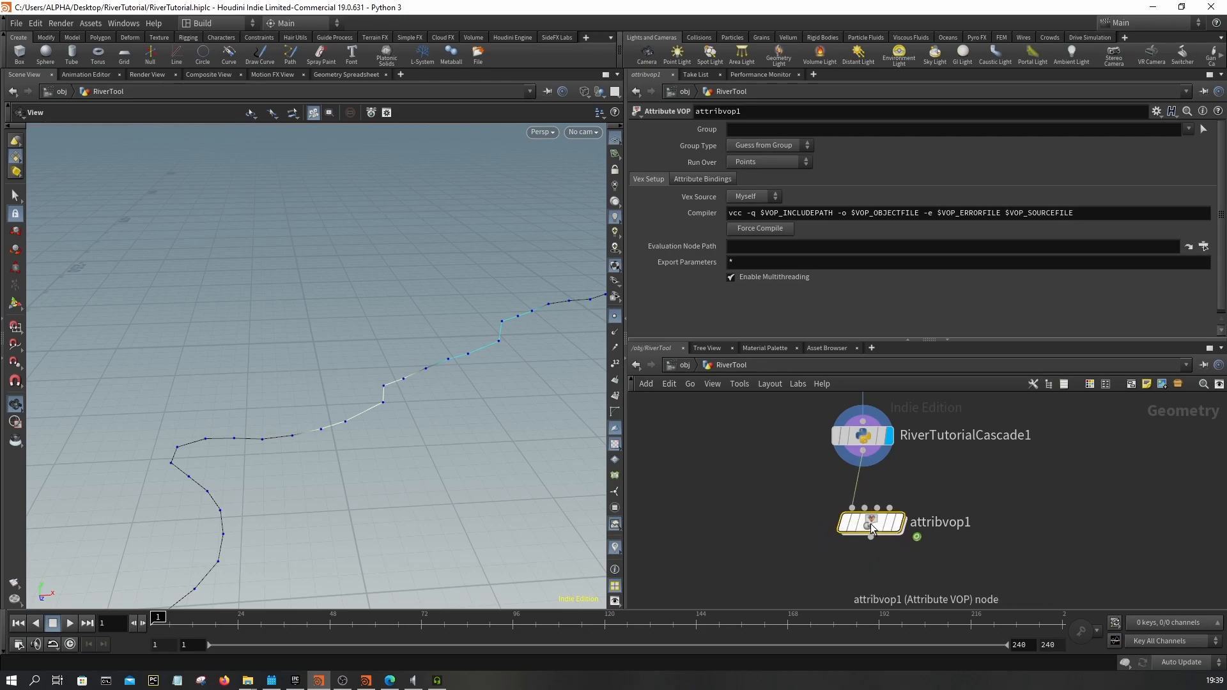
# - Open the Attribute VOP's inner network and move the global parameters node farther from the output node
pyautogui.doubleClick(871, 524)
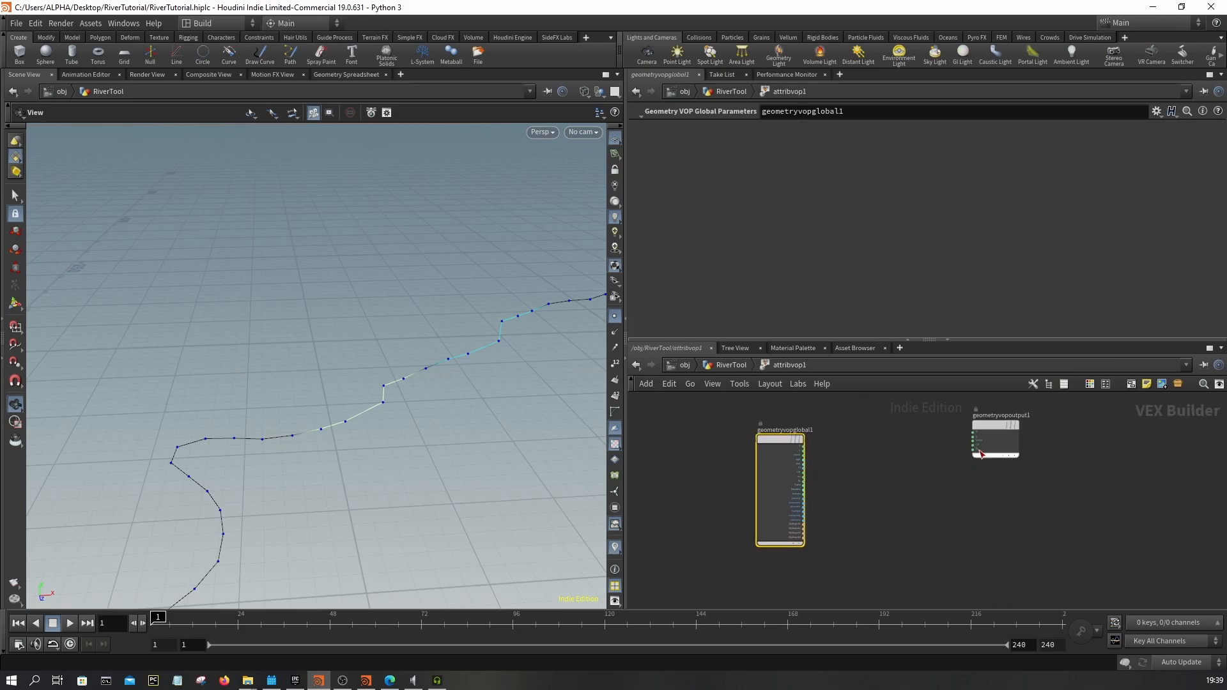
pyautogui.scroll(2, 780, 470)
pyautogui.moveTo(785, 472); pyautogui.dragTo(723, 462)
pyautogui.click(917, 471)
pyautogui.scroll(2, 786, 442)
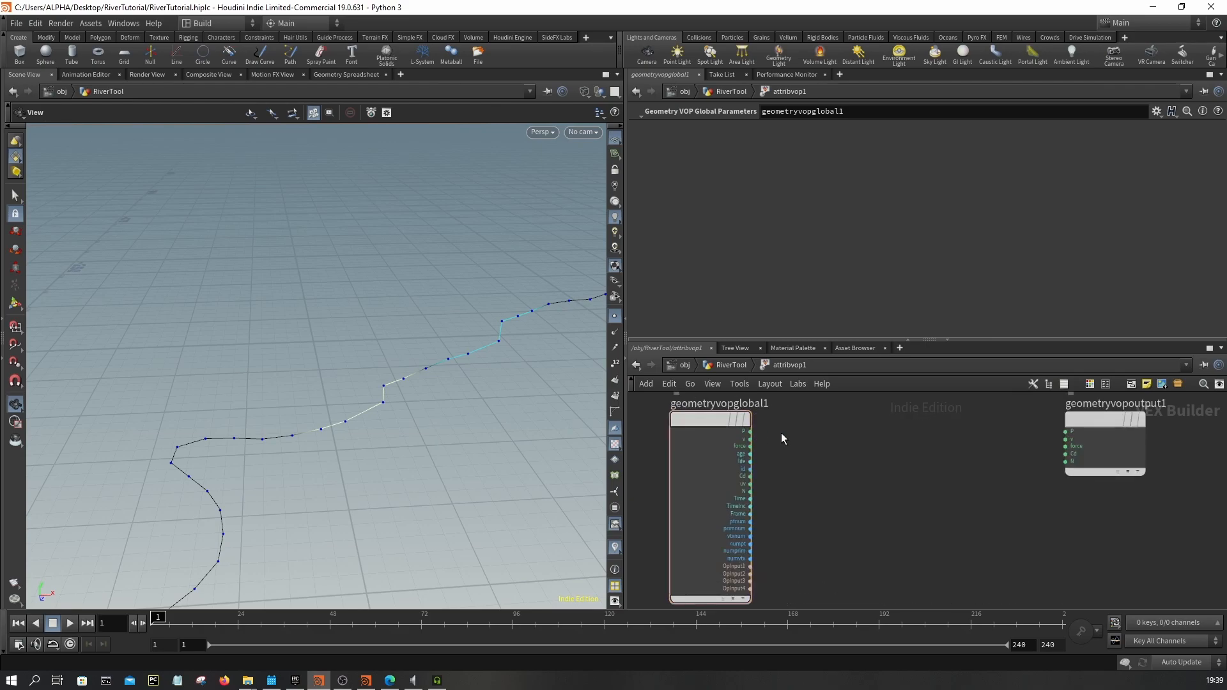
# - Feed the global ptnum output into a new Subtract Constant node
pyautogui.press('Tab')
pyautogui.press('Escape')
pyautogui.click(752, 522)
pyautogui.press('Tab')
pyautogui.write('subc')
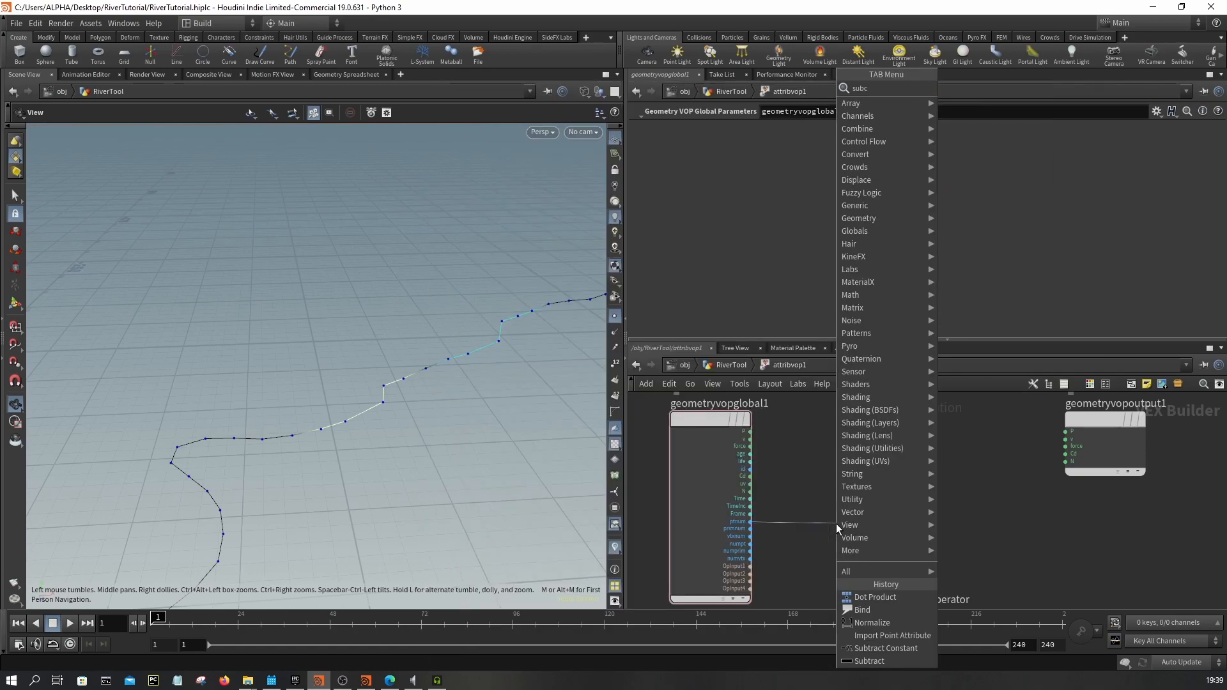
pyautogui.press('Return')
# - Wire the Subtract Constant result into the ptnum of a new Import Point Attribute node reading the First Input, and space out the nodes
pyautogui.click(901, 536)
pyautogui.press('Tab')
pyautogui.write('import point')
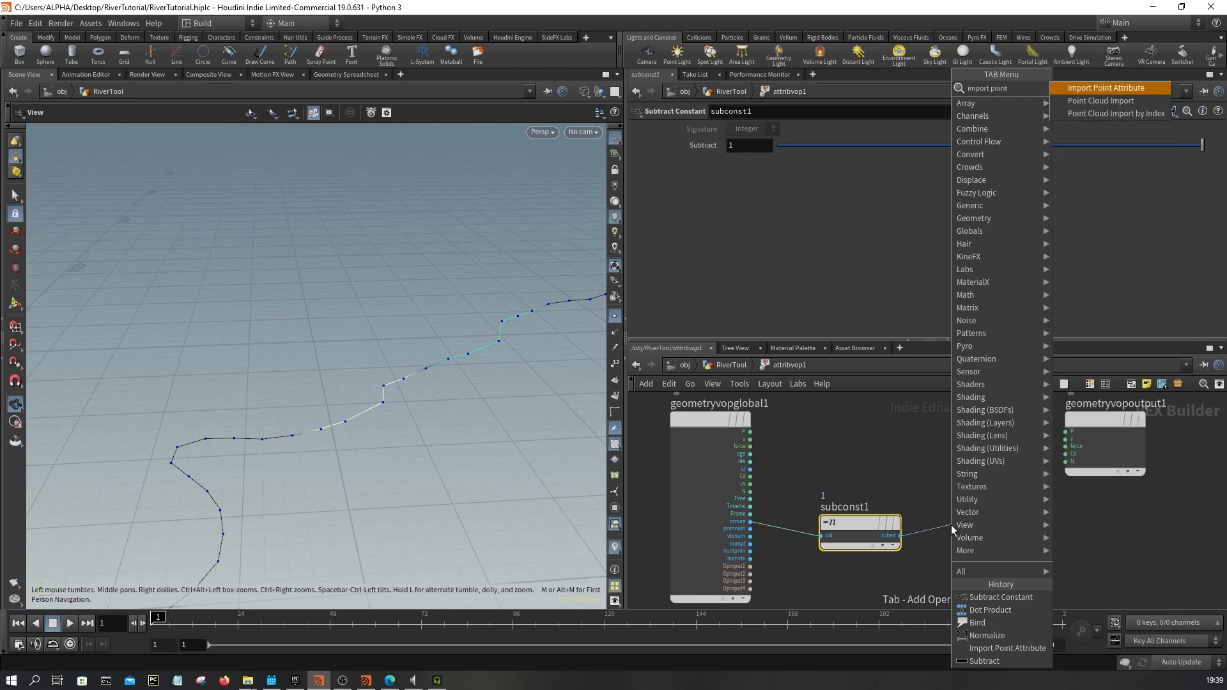
pyautogui.press('Return')
pyautogui.click(765, 146)
pyautogui.click(754, 170)
pyautogui.moveTo(1020, 524); pyautogui.dragTo(992, 501)
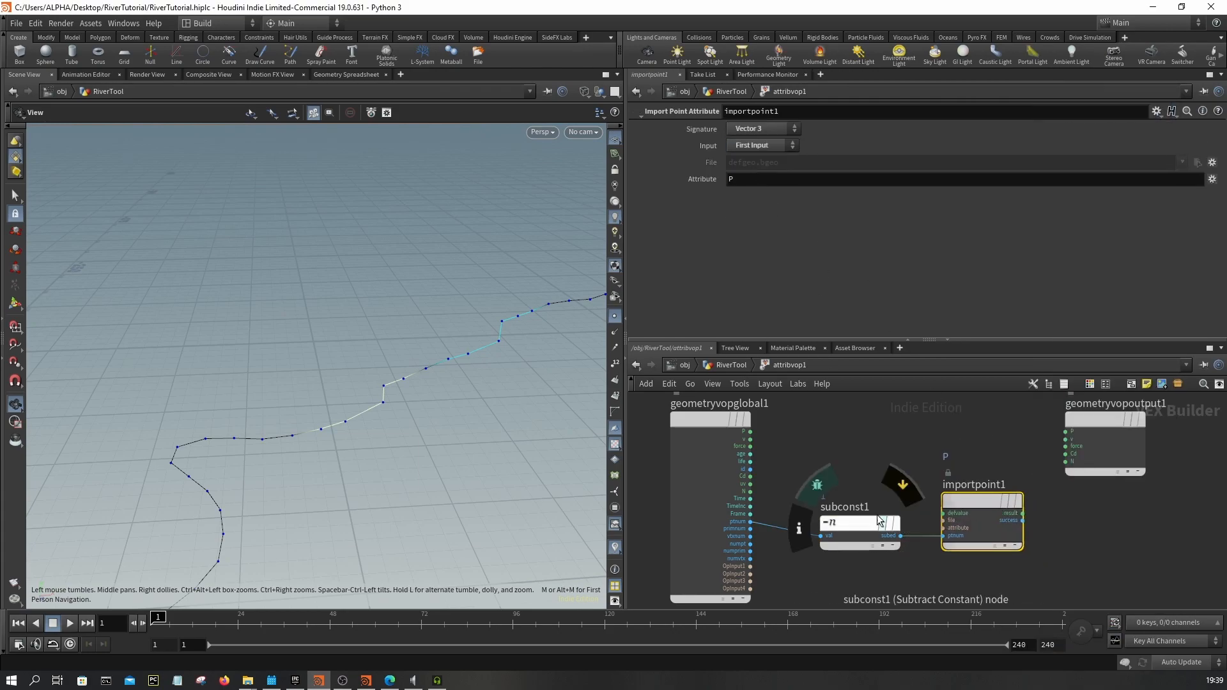
pyautogui.moveTo(719, 451); pyautogui.dragTo(679, 457)
pyautogui.moveTo(988, 503); pyautogui.dragTo(991, 503)
pyautogui.moveTo(1087, 477); pyautogui.dragTo(1003, 478, button='middle')
pyautogui.moveTo(1036, 431); pyautogui.dragTo(1110, 419)
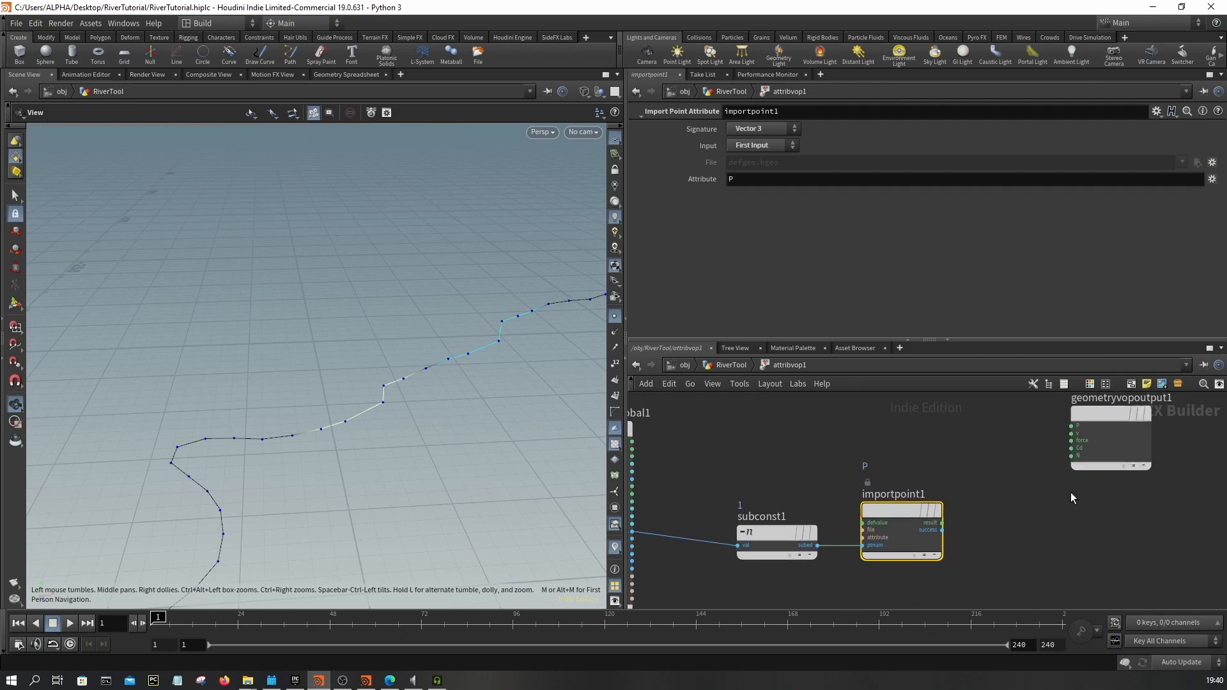
# - Add a Subtract node near the output and connect the imported point result to its first input
pyautogui.press('h')
pyautogui.click(987, 451)
pyautogui.press('Tab')
pyautogui.write('subt')
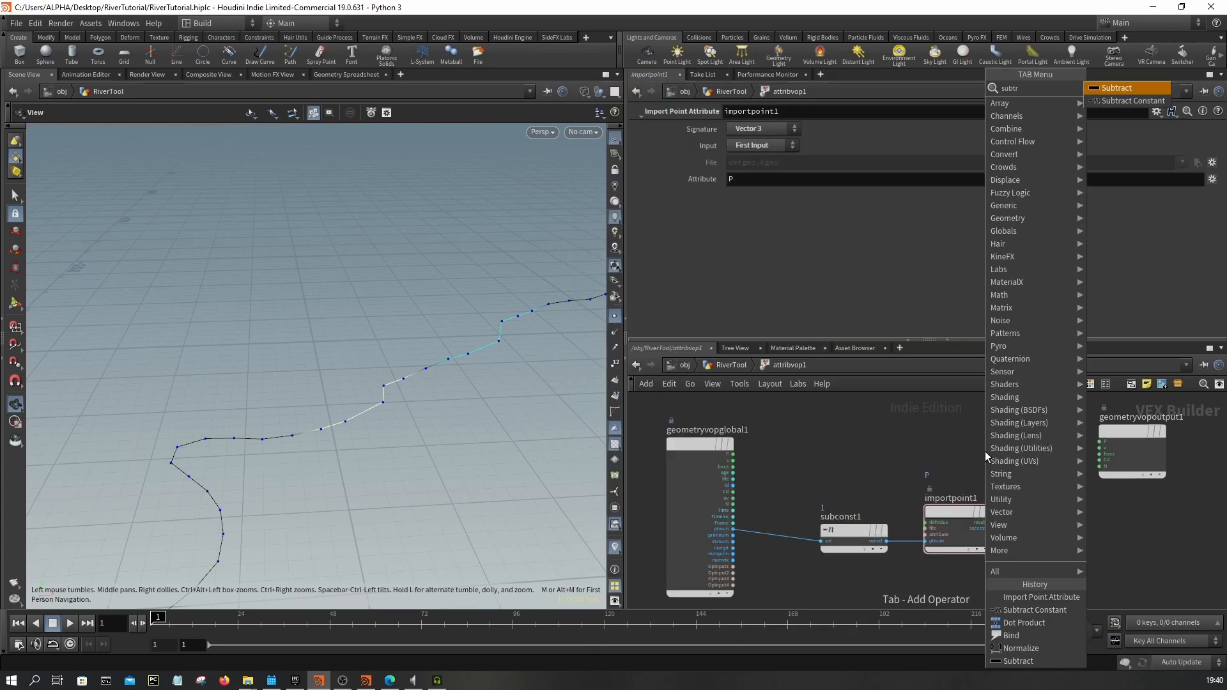
pyautogui.press('Return')
pyautogui.click(984, 451)
pyautogui.scroll(2, 984, 451)
pyautogui.moveTo(995, 447); pyautogui.dragTo(993, 555)
pyautogui.scroll(-2, 1023, 454)
# - Connect the global P output to the Subtract node's second input and move the geometry output node farther away
pyautogui.moveTo(1013, 450); pyautogui.dragTo(792, 454)
pyautogui.scroll(1, 781, 454)
pyautogui.moveTo(959, 492); pyautogui.dragTo(796, 477, button='middle')
pyautogui.moveTo(1053, 436); pyautogui.dragTo(1114, 436)
pyautogui.moveTo(954, 503); pyautogui.dragTo(843, 512, button='middle')
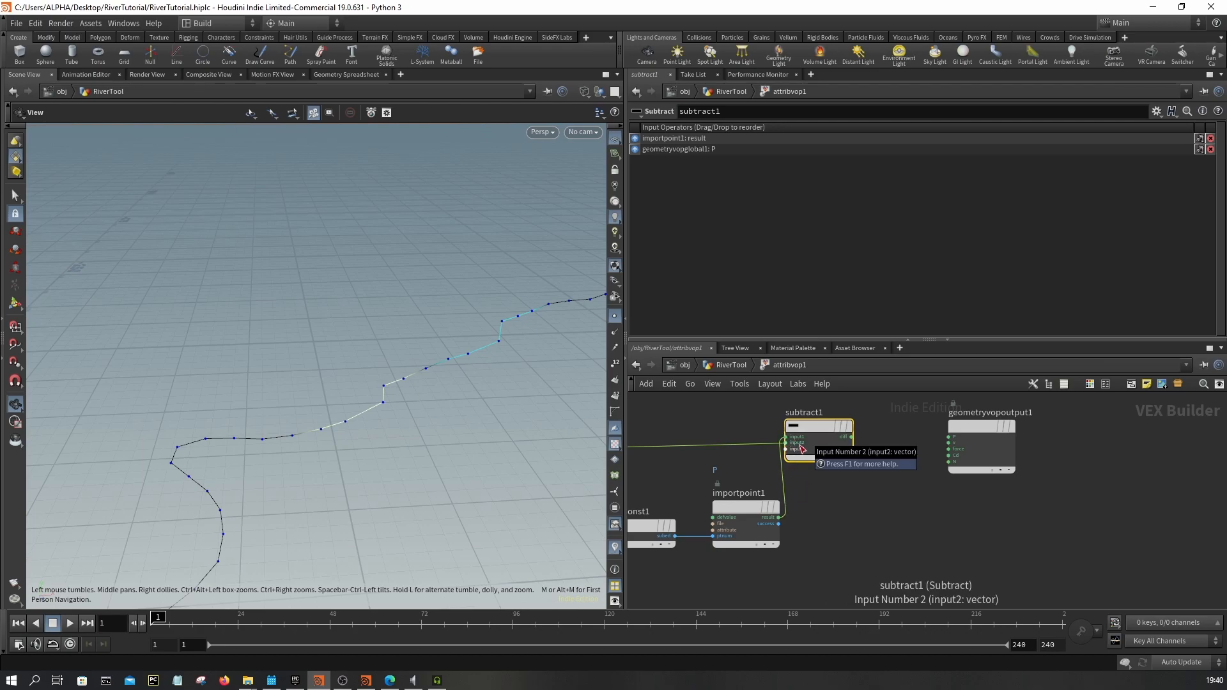
pyautogui.moveTo(793, 479); pyautogui.dragTo(1050, 499, button='middle')
pyautogui.moveTo(967, 510); pyautogui.dragTo(881, 506, button='middle')
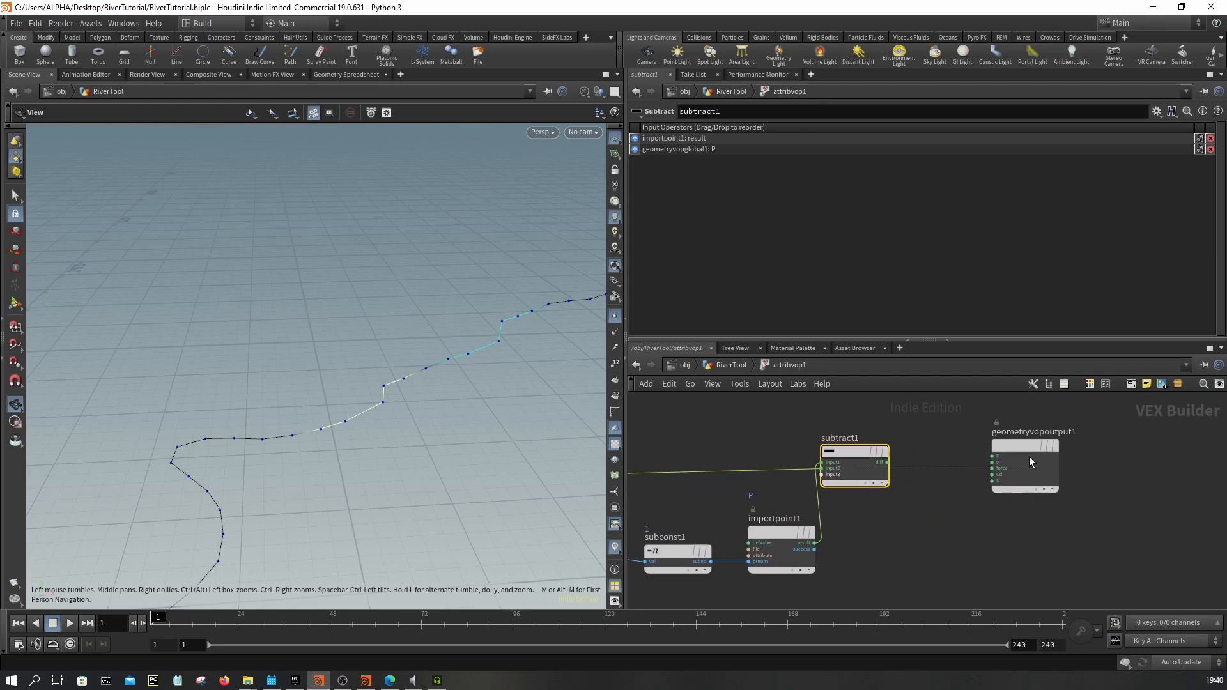
pyautogui.moveTo(888, 460); pyautogui.dragTo(942, 462)
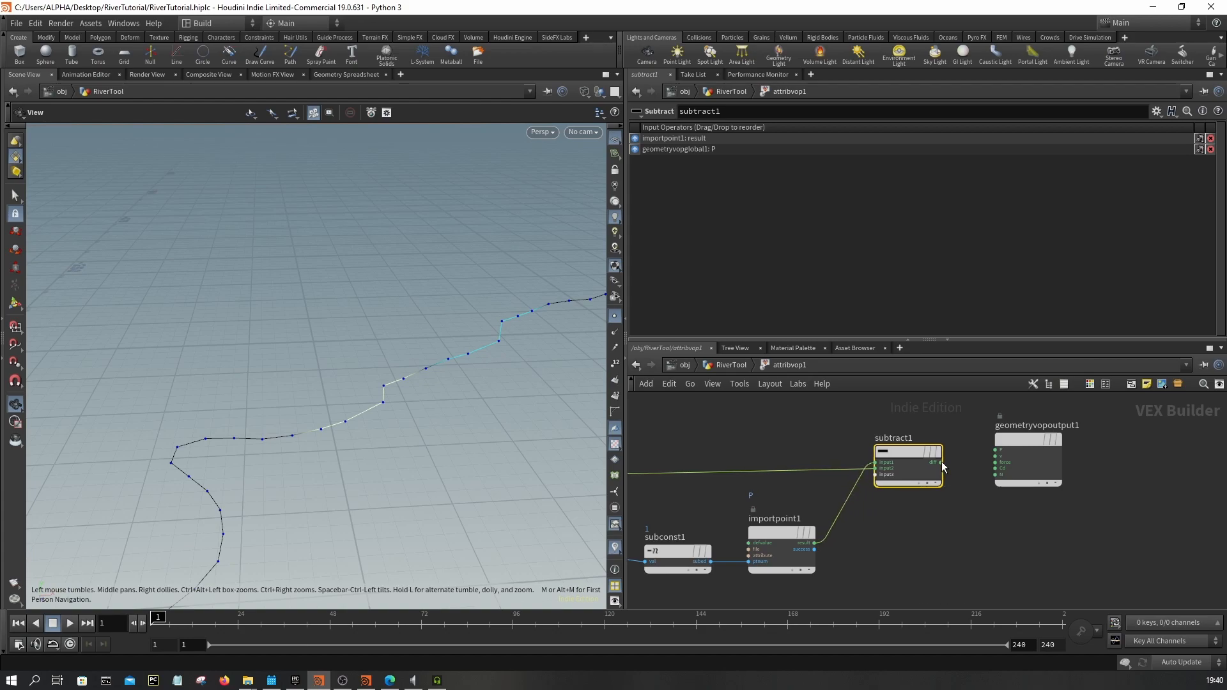
pyautogui.rightClick(938, 462)
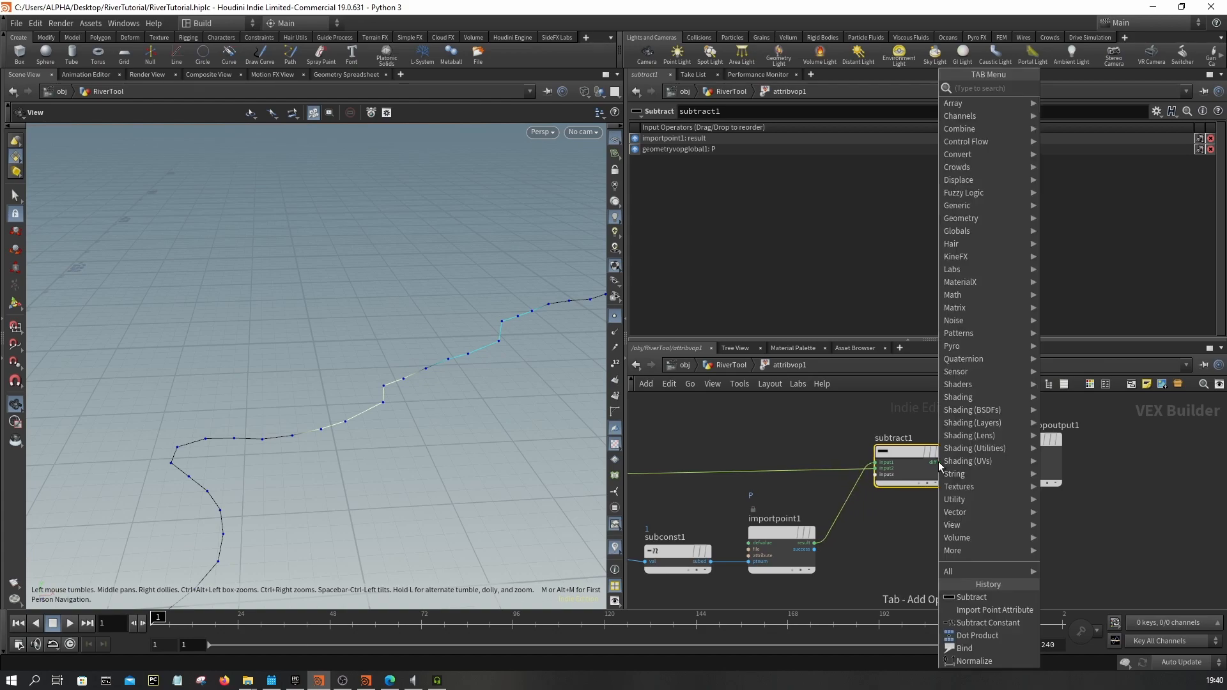
pyautogui.click(858, 475)
pyautogui.moveTo(903, 452); pyautogui.dragTo(852, 444)
# - Feed the Subtract result into a new Normalize node and position it between Subtract and the geometry output
pyautogui.click(889, 455)
pyautogui.press('Tab')
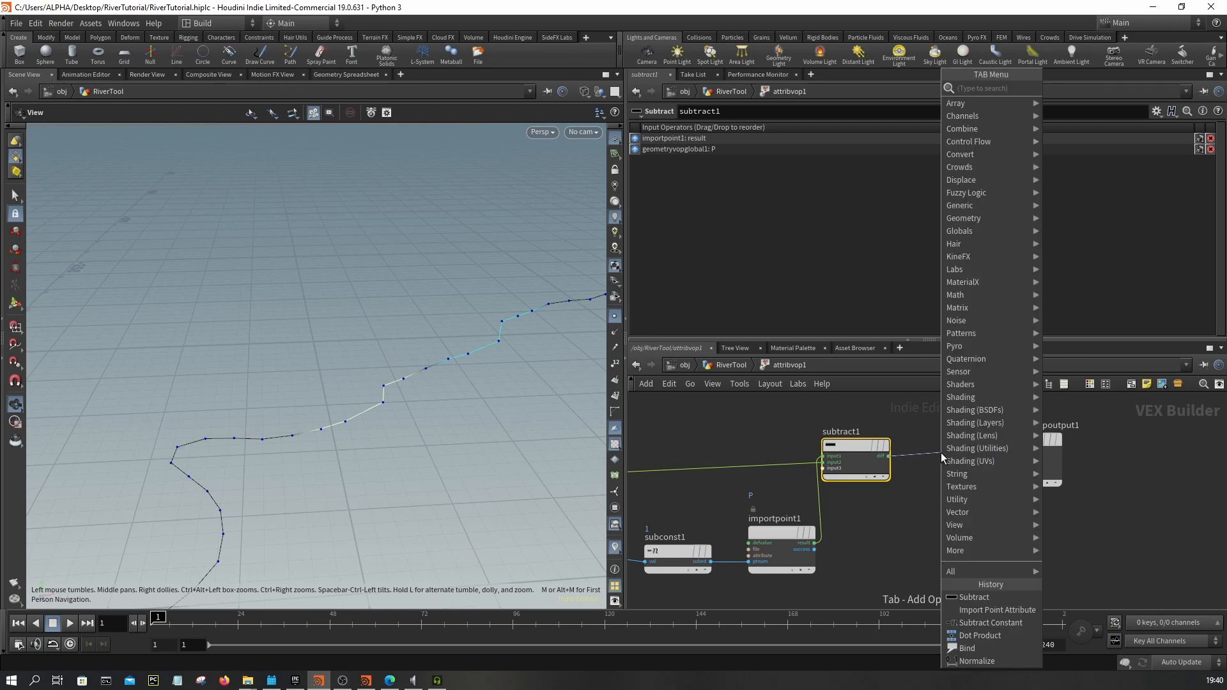
pyautogui.write('normal')
pyautogui.press('Return')
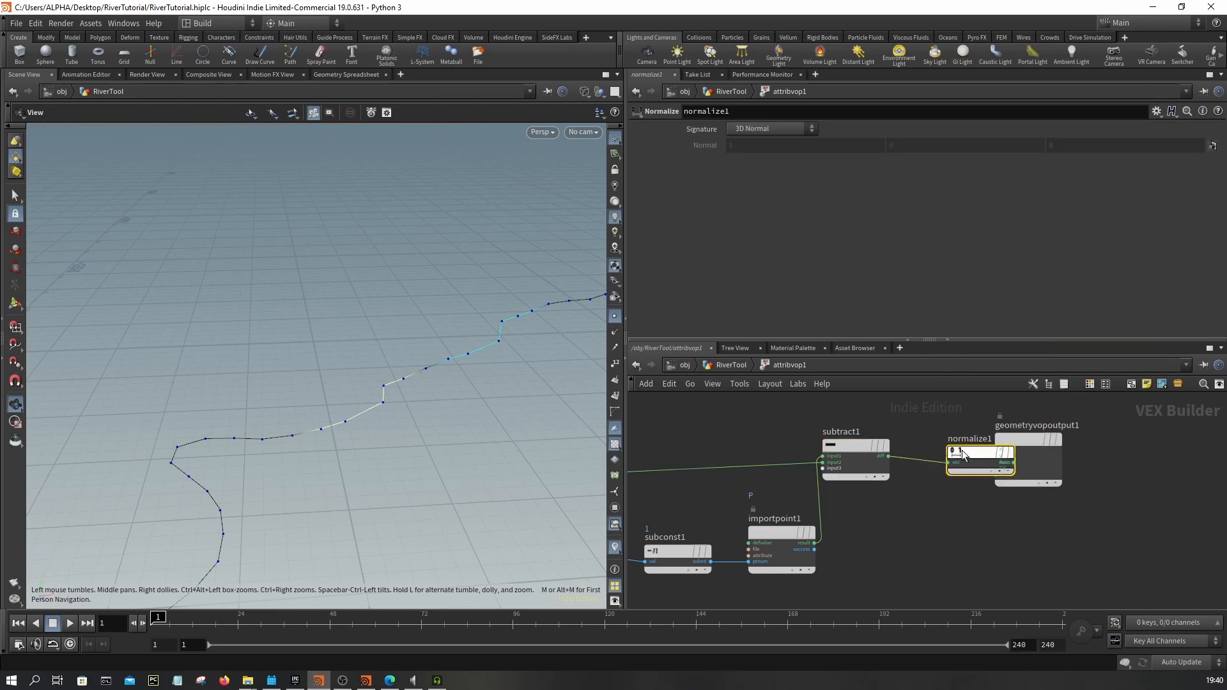
pyautogui.moveTo(1071, 455); pyautogui.dragTo(980, 467, button='middle')
pyautogui.moveTo(931, 477); pyautogui.dragTo(988, 477)
pyautogui.moveTo(894, 468); pyautogui.dragTo(887, 460)
# - Connect the Normalize result to the N input of the geometry output node and tidy its position
pyautogui.click(917, 467)
pyautogui.click(962, 486)
pyautogui.moveTo(996, 467); pyautogui.dragTo(1002, 449)
pyautogui.click(970, 511)
pyautogui.click(999, 457)
# - Add a Bind node to the VOP network and place it above the Normalize node
pyautogui.moveTo(1005, 528); pyautogui.dragTo(1018, 611, button='middle')
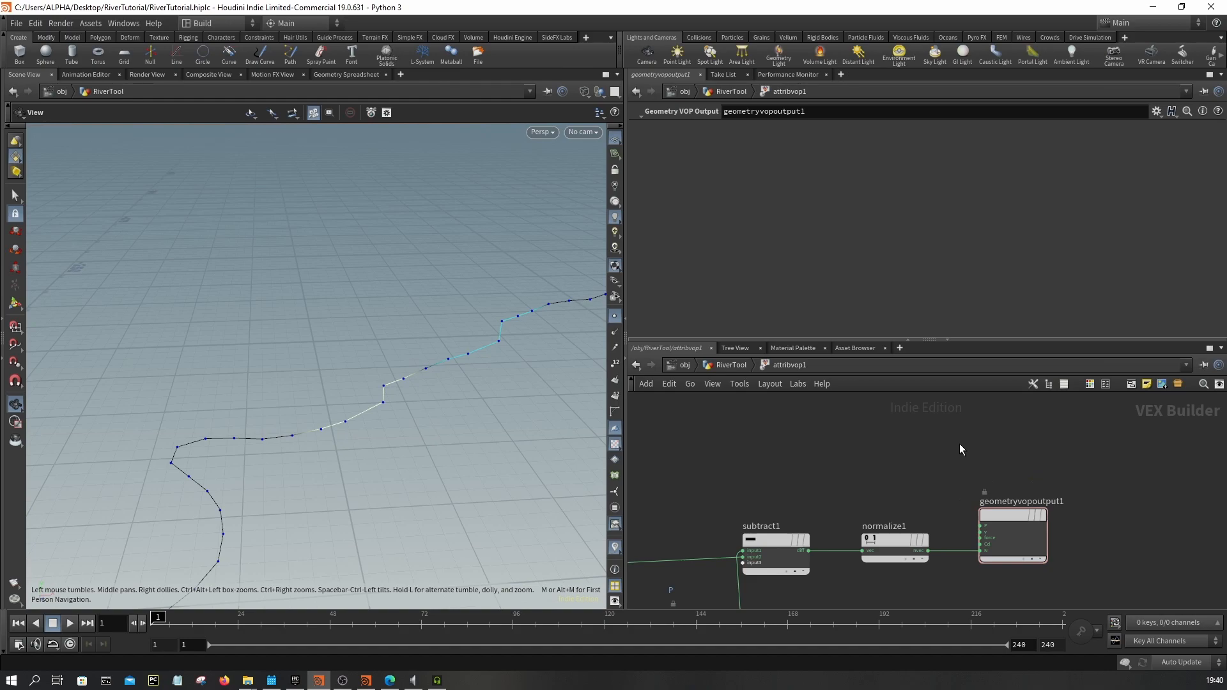
pyautogui.press('Tab')
pyautogui.write('bind')
pyautogui.press('Return')
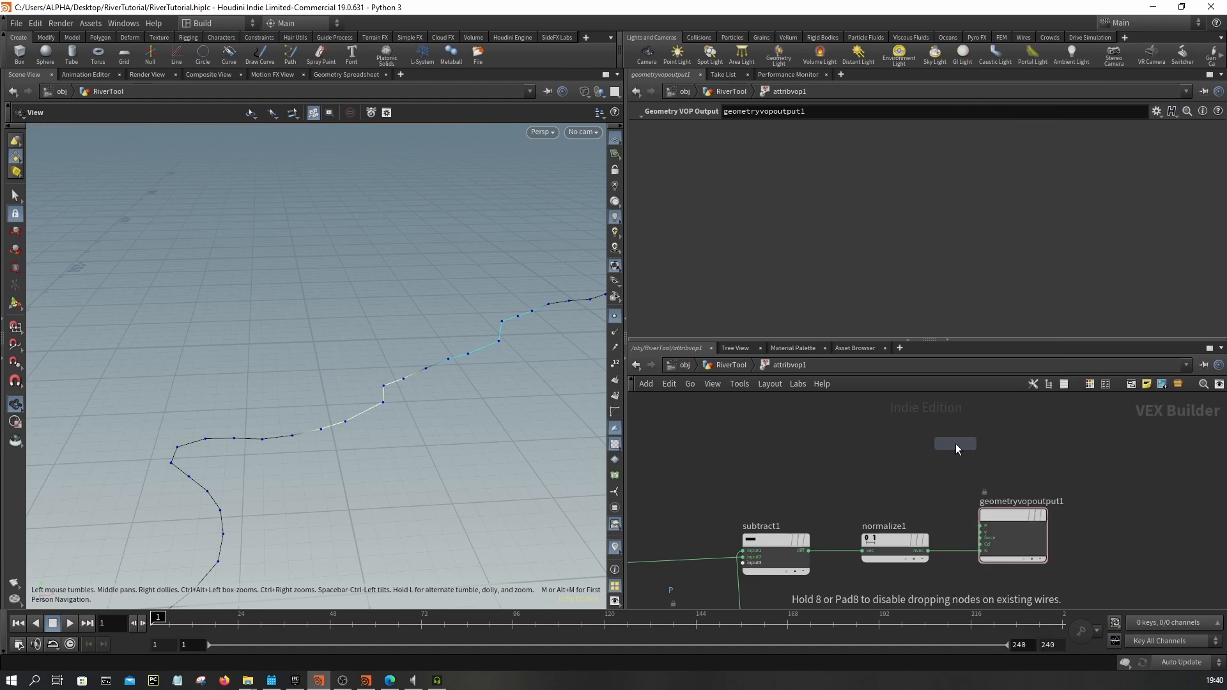
pyautogui.click(966, 453)
pyautogui.scroll(2, 966, 453)
pyautogui.moveTo(965, 452); pyautogui.dragTo(844, 460)
# - Name the Bind attribute up and set its type to Vector (vector)
pyautogui.click(777, 144)
pyautogui.click(772, 143)
pyautogui.click(751, 133)
pyautogui.doubleClick(751, 133)
pyautogui.write('up')
pyautogui.press('Return')
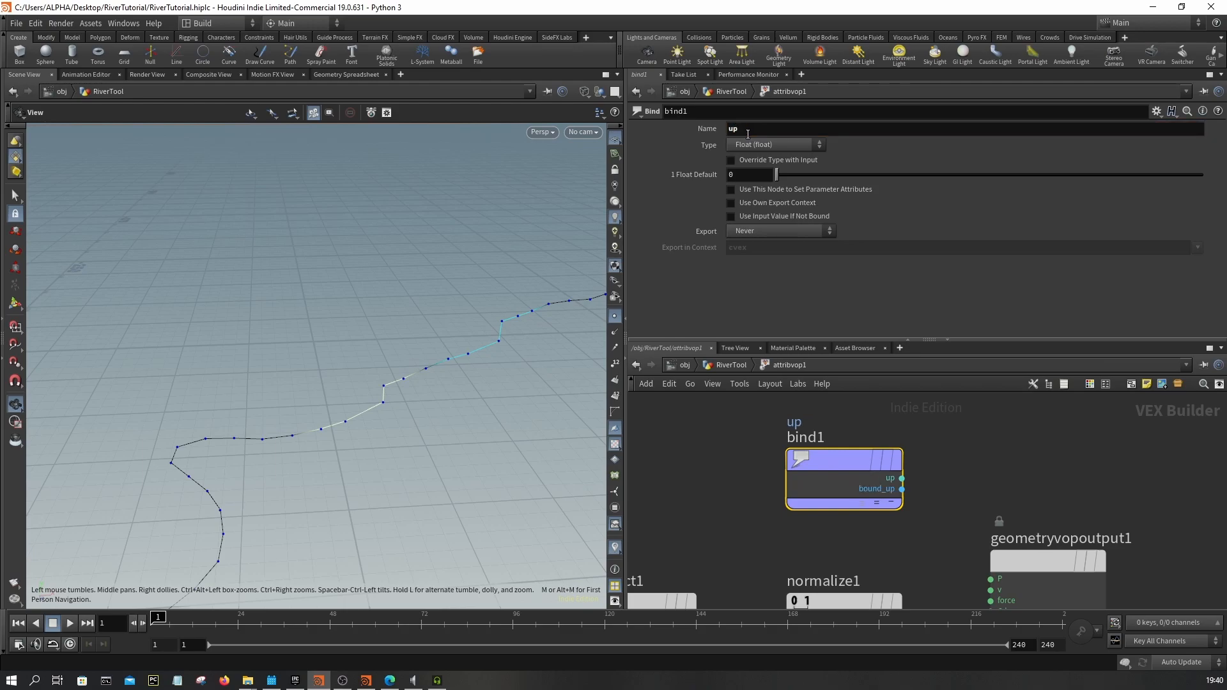
pyautogui.click(744, 147)
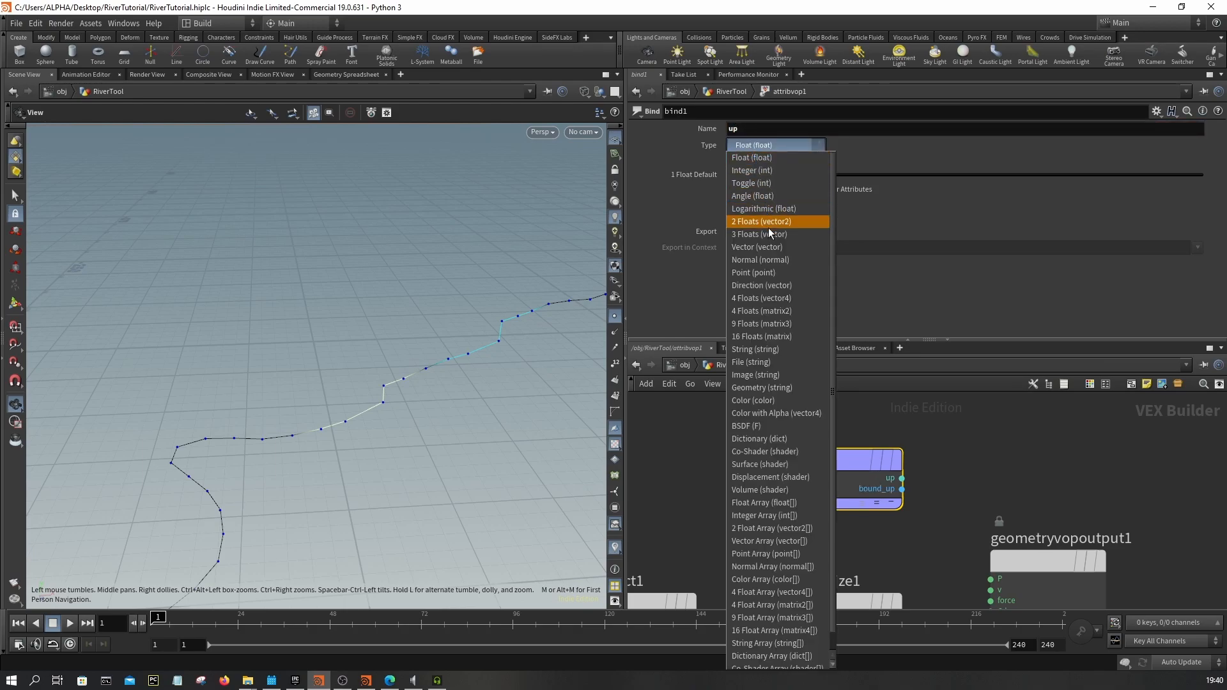
pyautogui.click(768, 247)
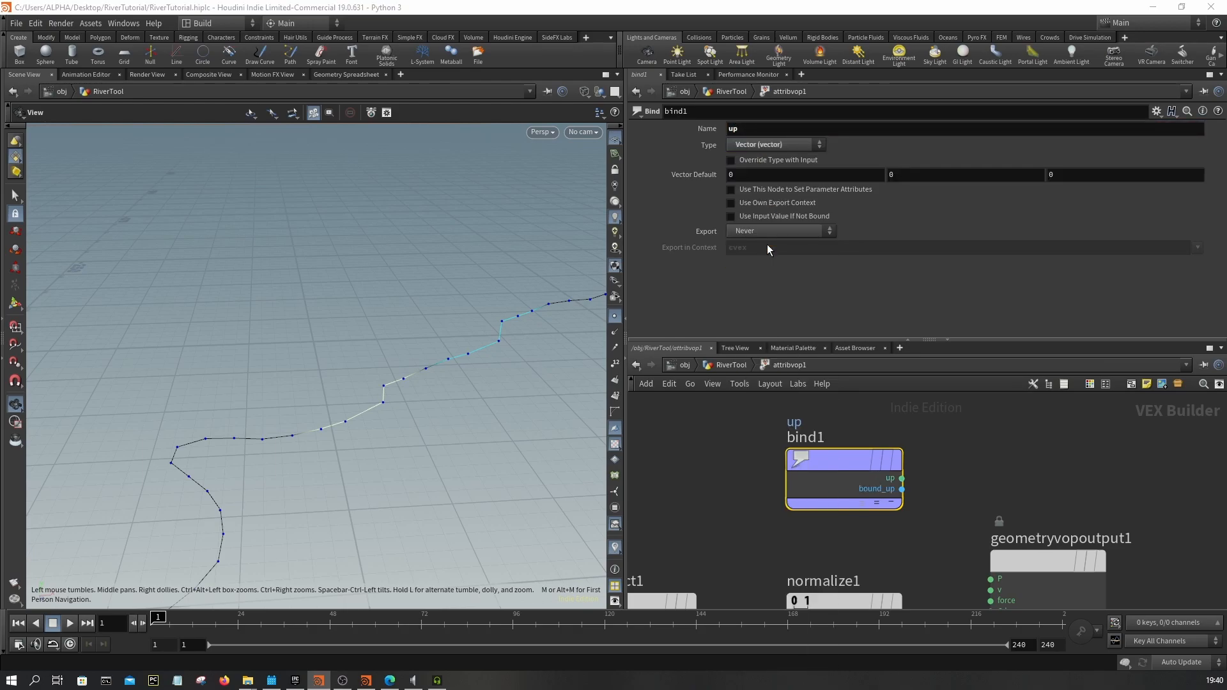
# - Set the up vector's default to 0, 1, 0, enable Use This Node to Set Parameter Attributes, and export it Always
pyautogui.click(929, 173)
pyautogui.press('Return')
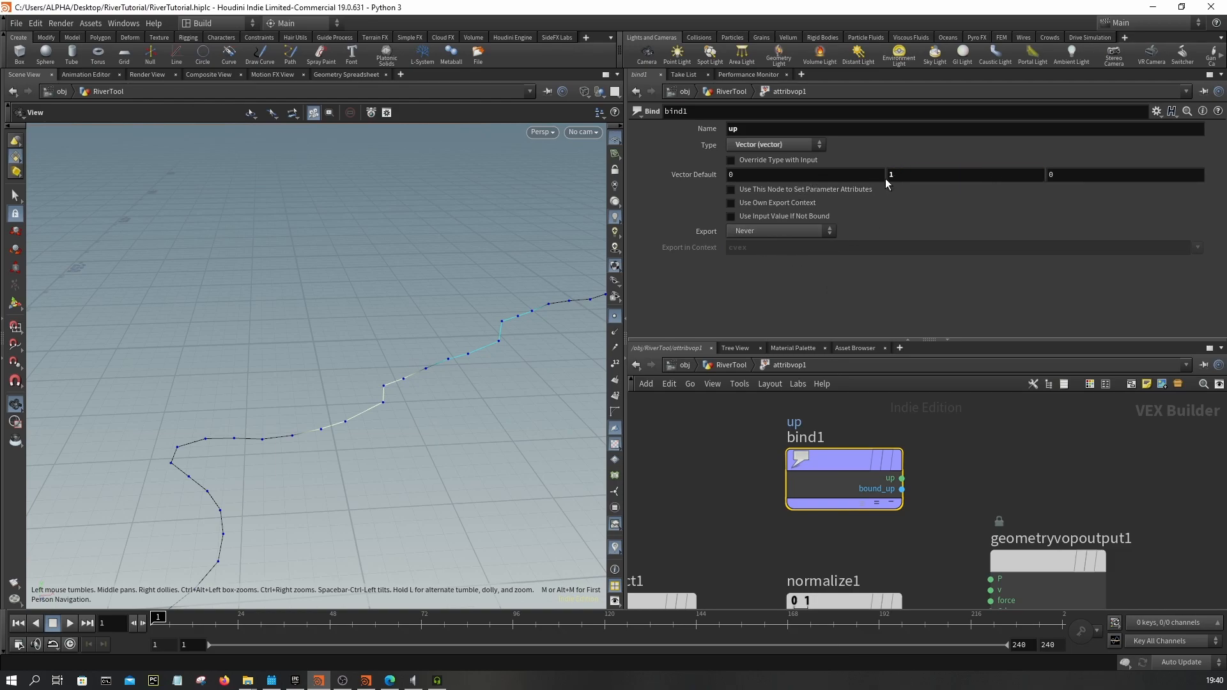
pyautogui.click(800, 189)
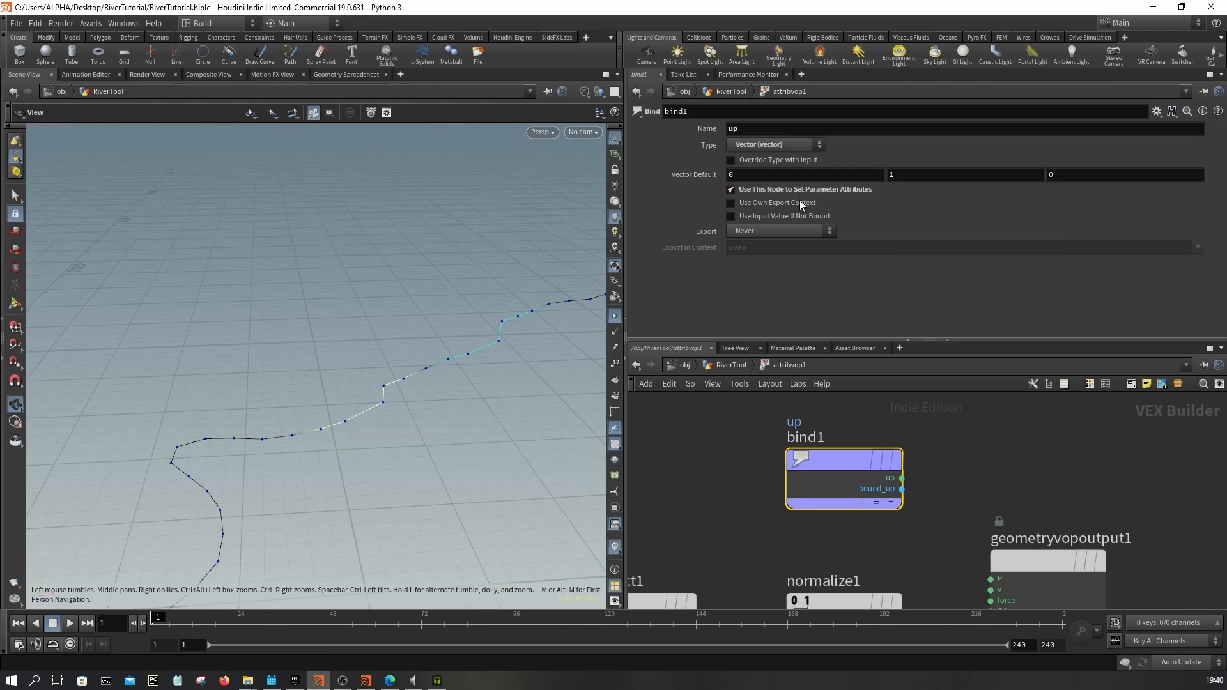
pyautogui.click(784, 232)
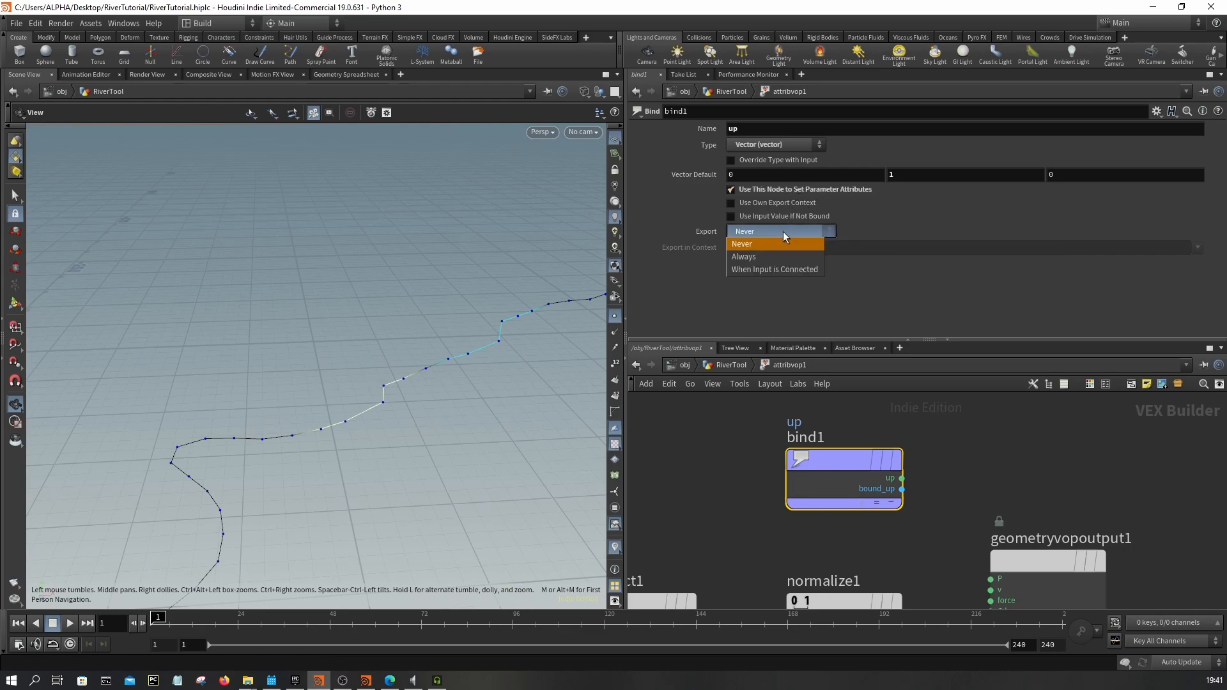
pyautogui.click(751, 256)
# - Return to the RiverTool network and display the Attribute VOP's result
pyautogui.scroll(-3, 895, 435)
pyautogui.moveTo(934, 447); pyautogui.dragTo(1040, 352, button='middle')
pyautogui.click(731, 365)
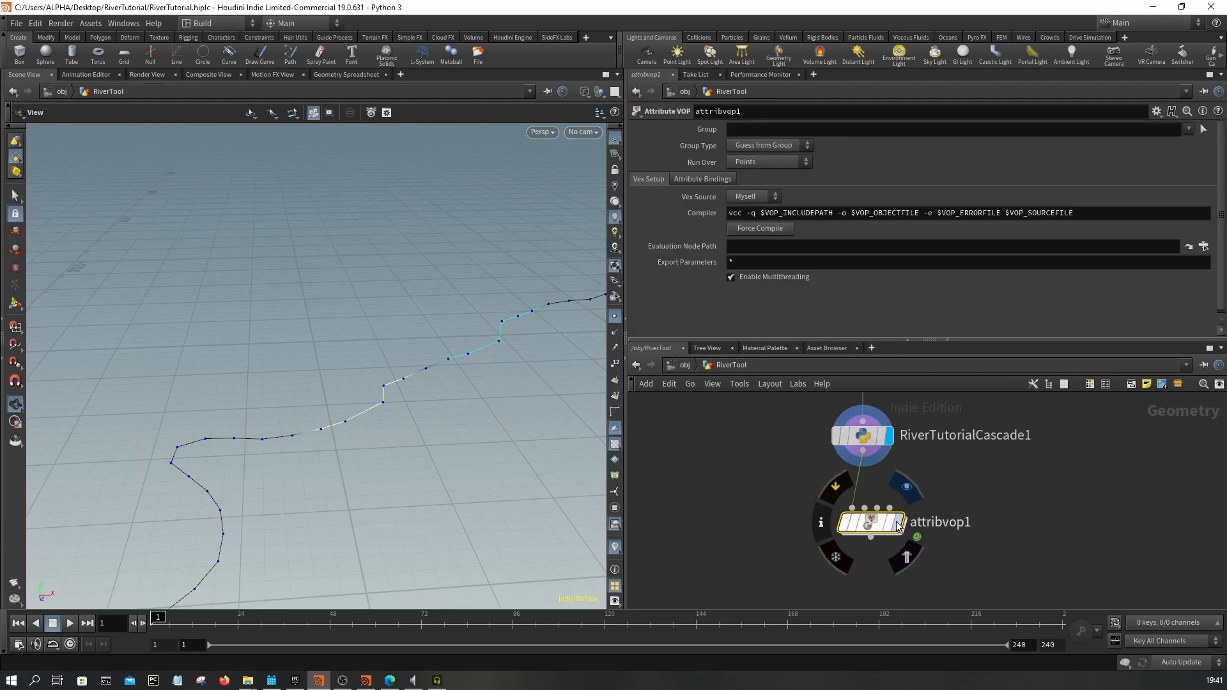
pyautogui.scroll(5, 335, 406)
pyautogui.scroll(-4, 382, 381)
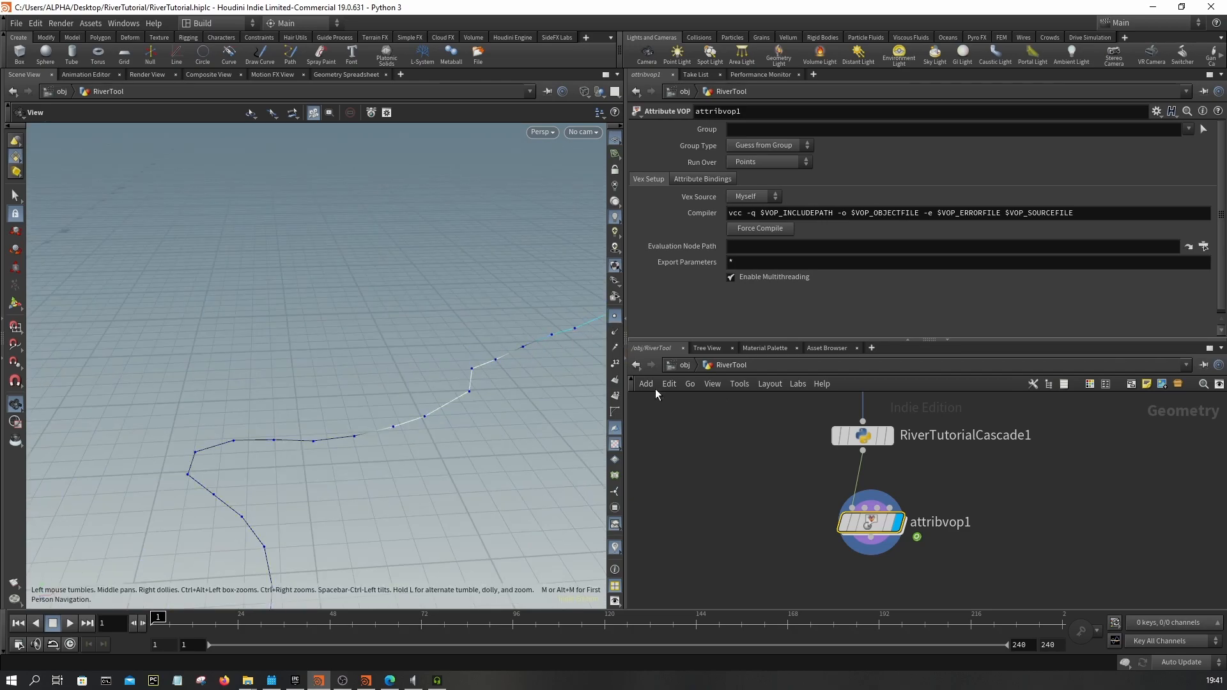
# - Add a Resample node below attribvop1, wired to its output, and display its result
pyautogui.moveTo(757, 493); pyautogui.dragTo(707, 462, button='middle')
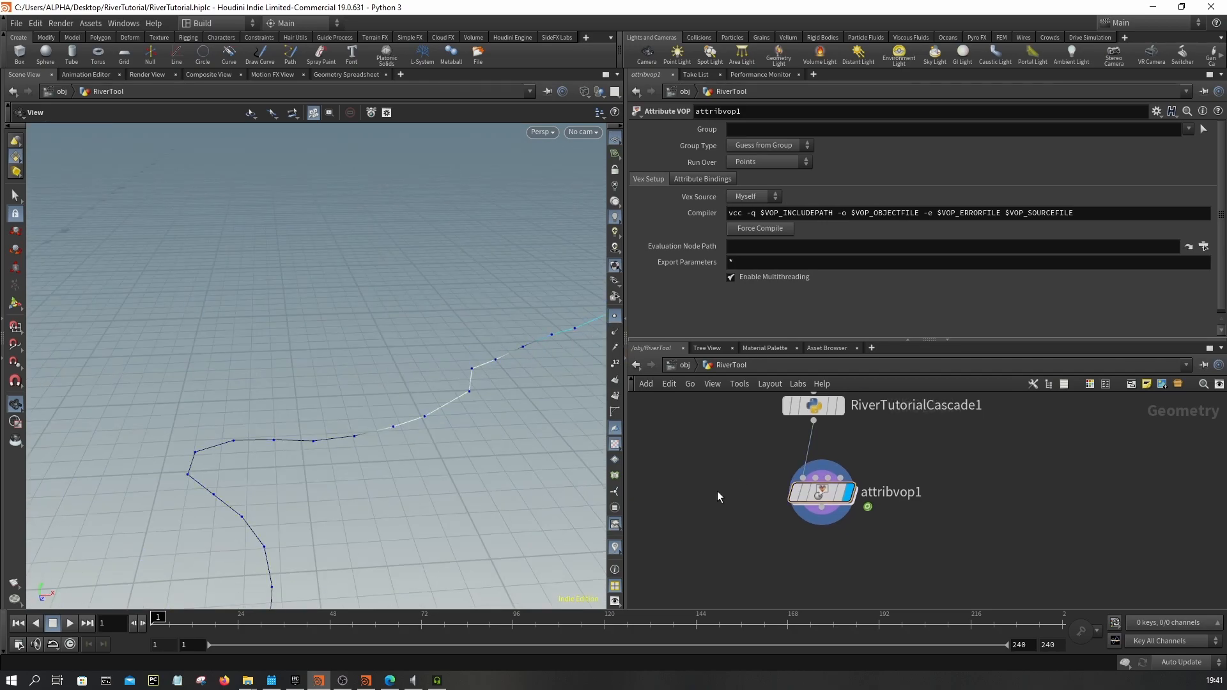
pyautogui.press('Tab')
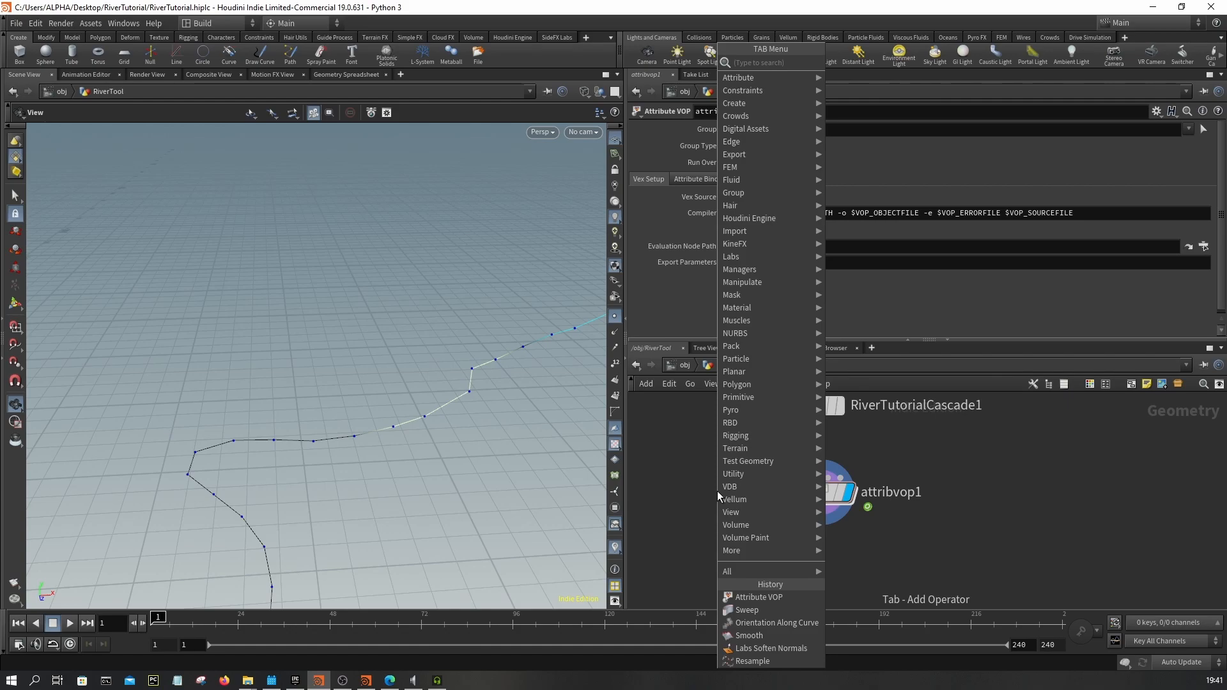
pyautogui.write('resamp')
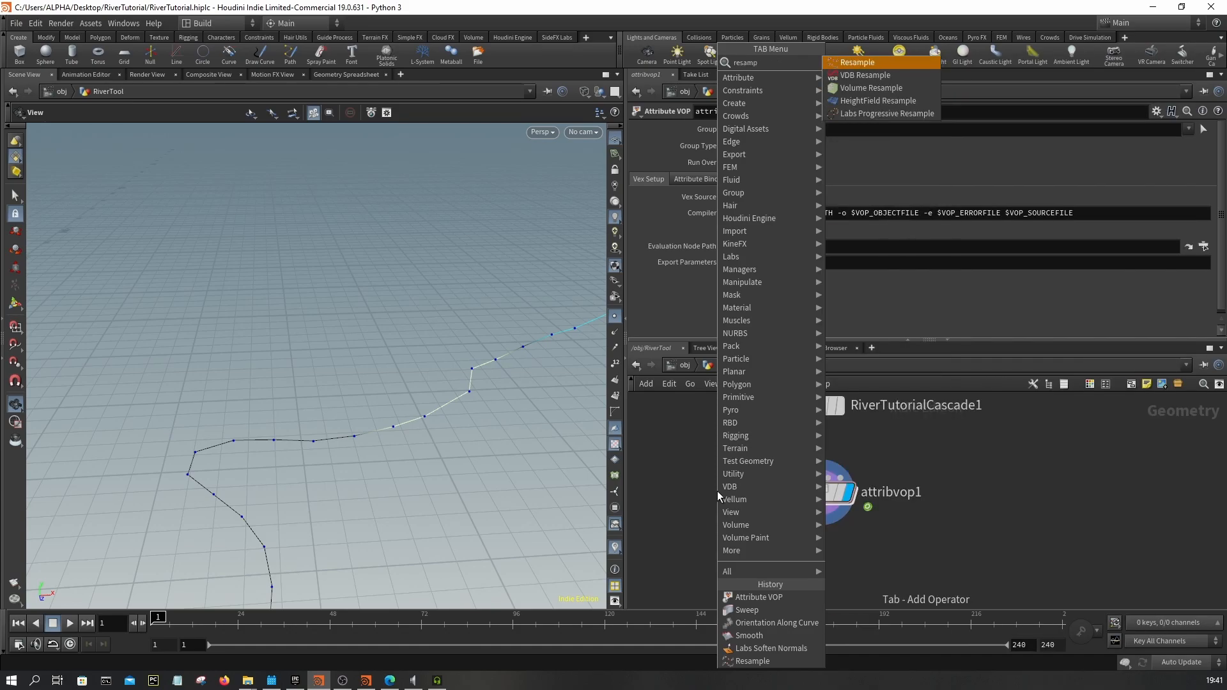
pyautogui.press('Return')
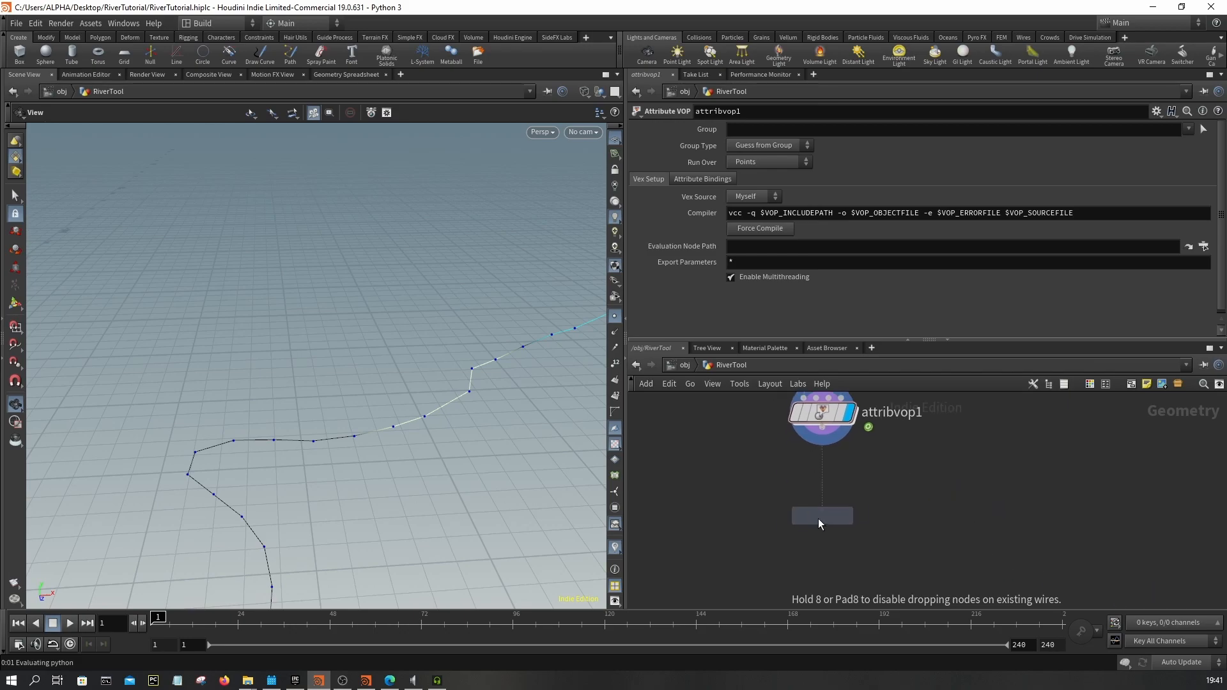
pyautogui.click(826, 516)
pyautogui.click(831, 520)
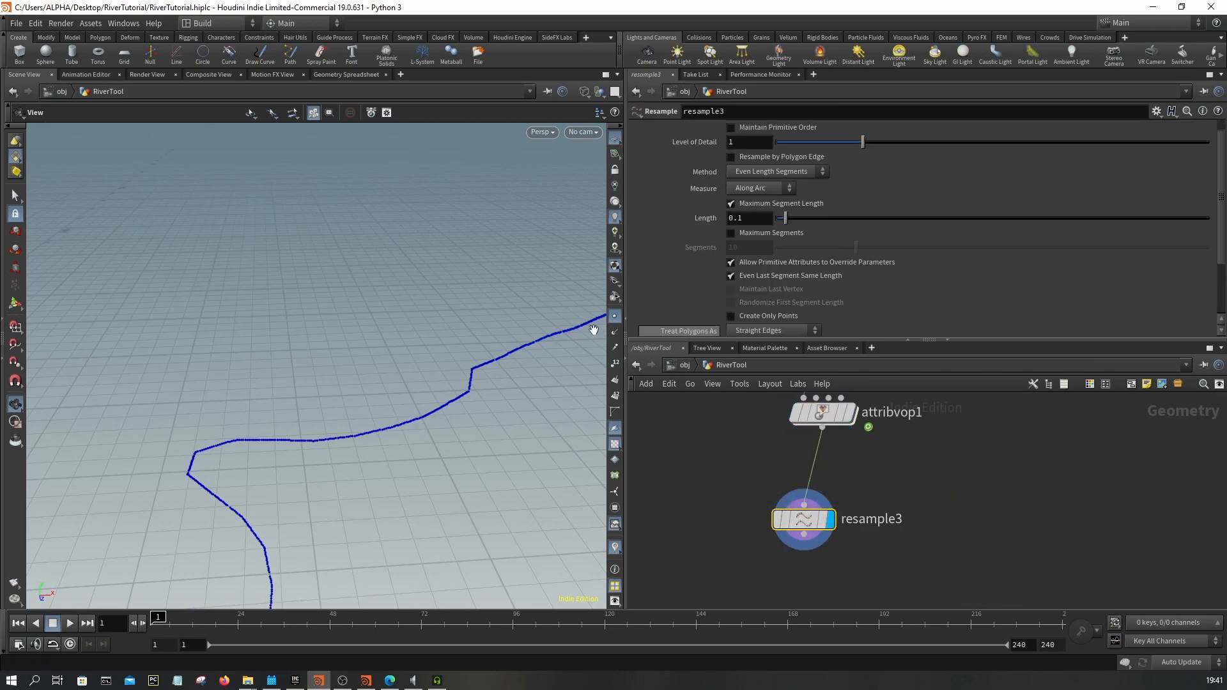
# - Set the maximum segment length of resample3 to 0.4 and check the point spacing along the river curve
pyautogui.moveTo(814, 225); pyautogui.dragTo(814, 232)
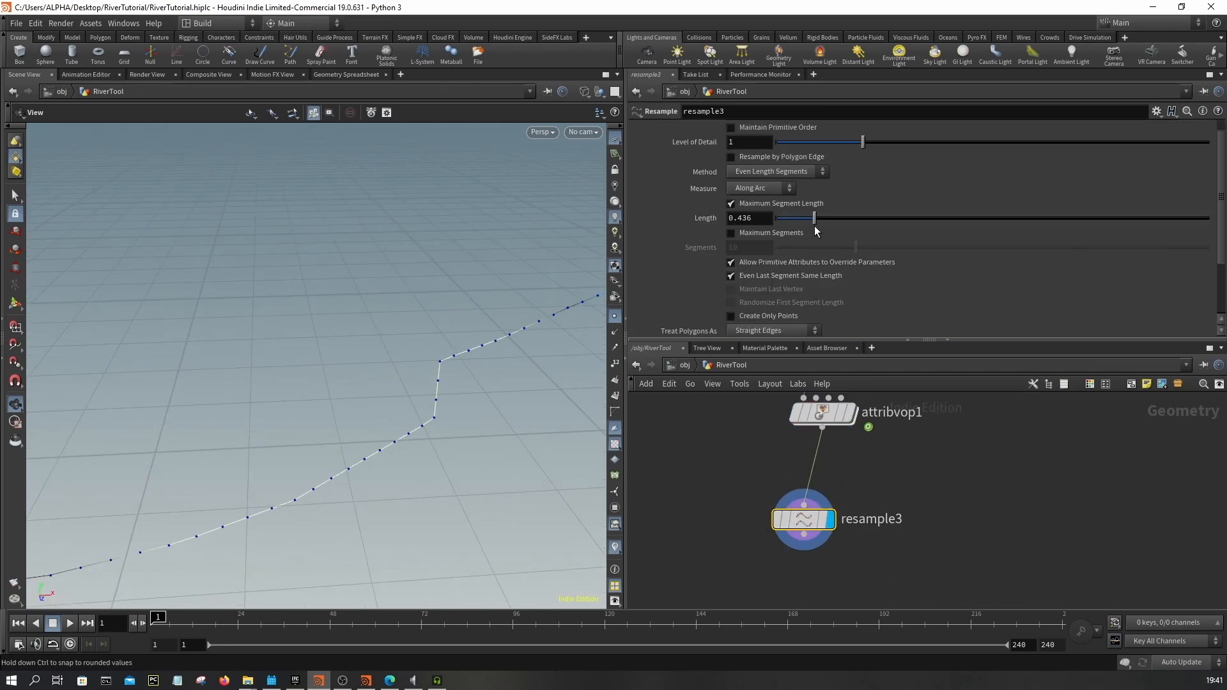
pyautogui.moveTo(370, 326); pyautogui.dragTo(461, 332)
pyautogui.doubleClick(755, 218)
pyautogui.write('0.4')
pyautogui.press('Return')
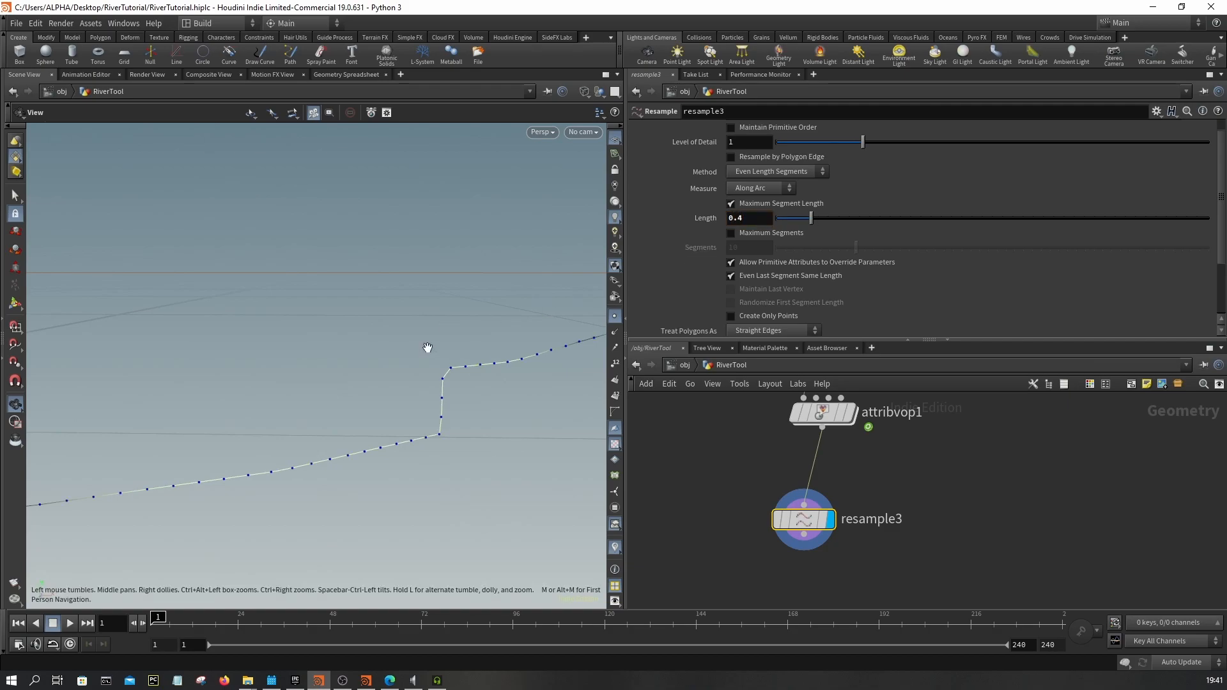
pyautogui.moveTo(491, 380); pyautogui.dragTo(523, 386)
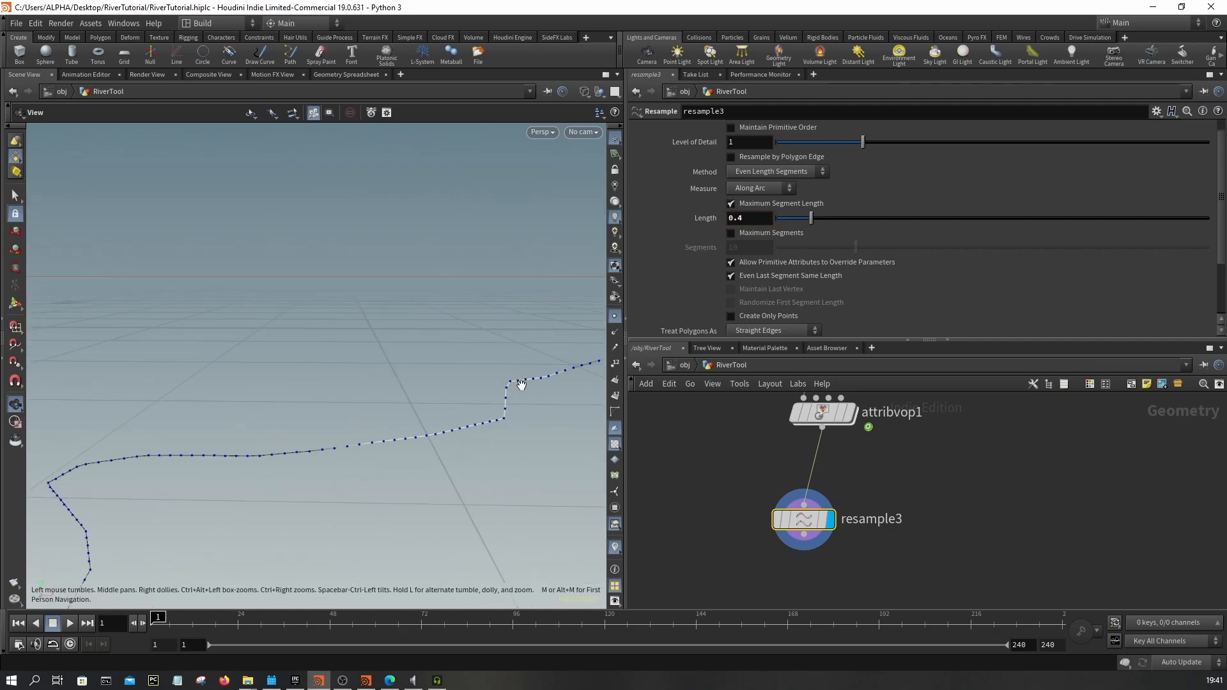
# - Add a Smooth node below resample3, display its result, and set its Filter Quality to 4 and Strength to 6.23
pyautogui.press('Tab')
pyautogui.write('smooth')
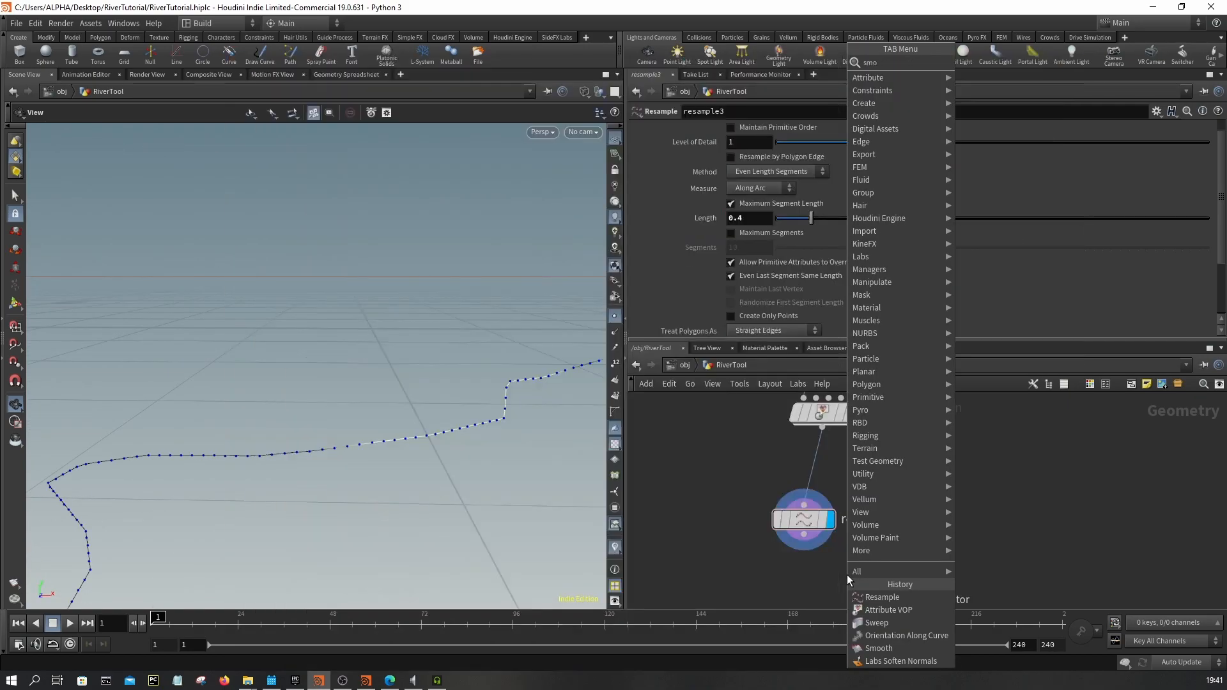
pyautogui.press('Return')
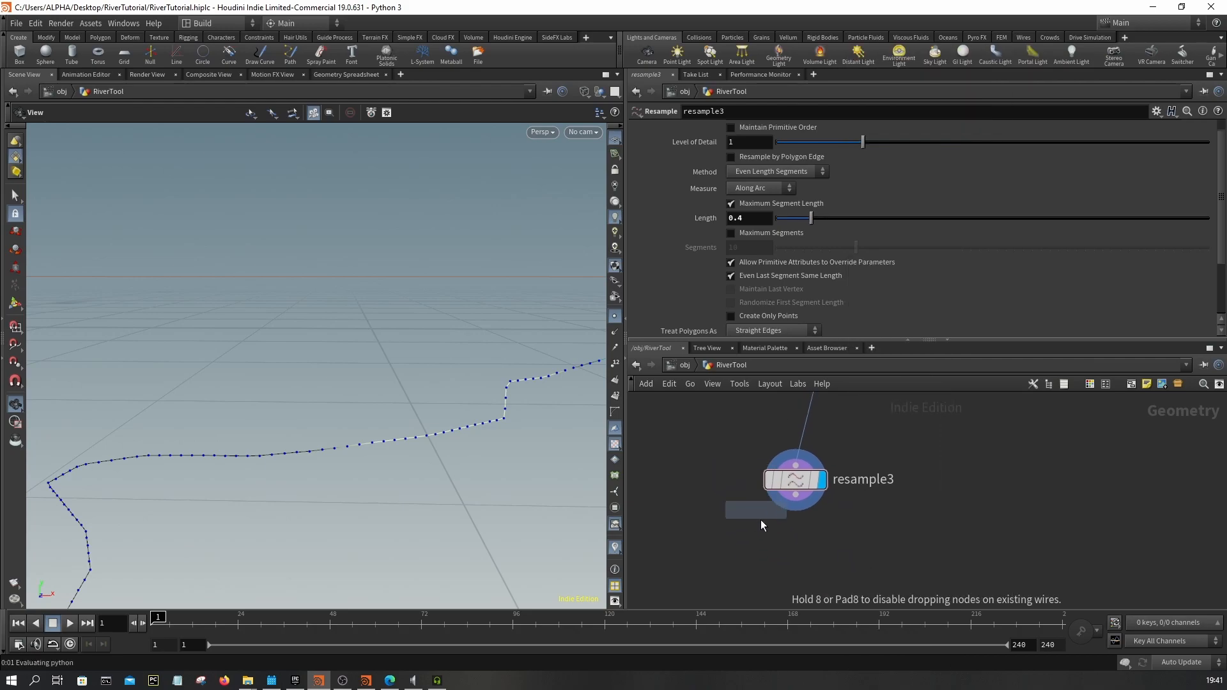
pyautogui.click(758, 529)
pyautogui.moveTo(766, 535); pyautogui.dragTo(796, 494)
pyautogui.click(792, 550)
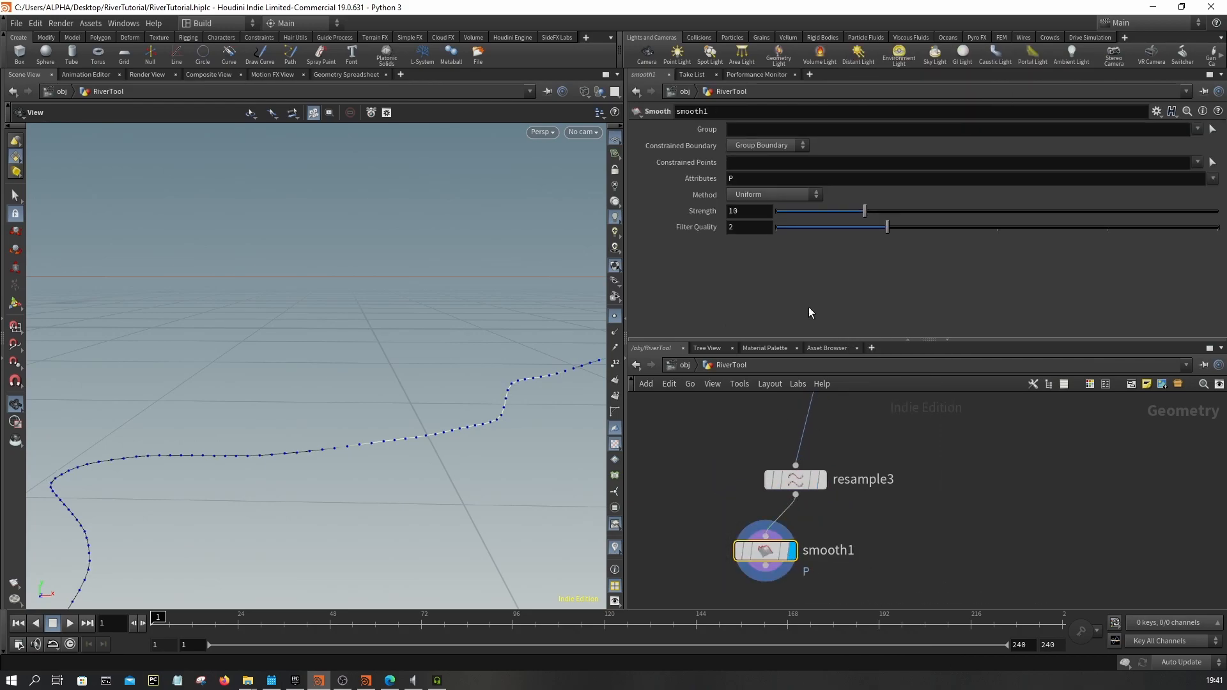
pyautogui.moveTo(964, 229); pyautogui.dragTo(1031, 224)
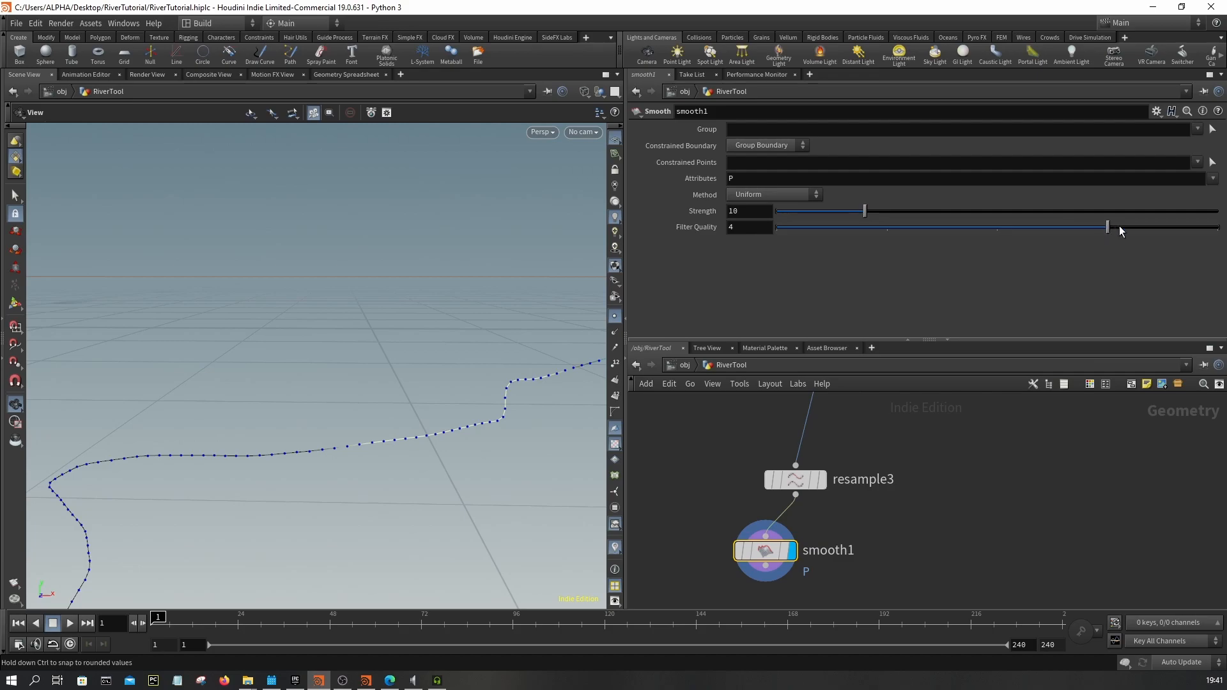
pyautogui.moveTo(822, 220)
pyautogui.mouseDown()
pyautogui.moveTo(759, 218)
pyautogui.moveTo(884, 215)
pyautogui.moveTo(738, 222)
pyautogui.moveTo(859, 214)
pyautogui.moveTo(831, 216)
pyautogui.mouseUp()
# - Add a second Smooth node below smooth1, wired to its output, and display its result with point normals shown
pyautogui.moveTo(857, 497); pyautogui.dragTo(902, 408, button='middle')
pyautogui.press('Tab')
pyautogui.write('smo')
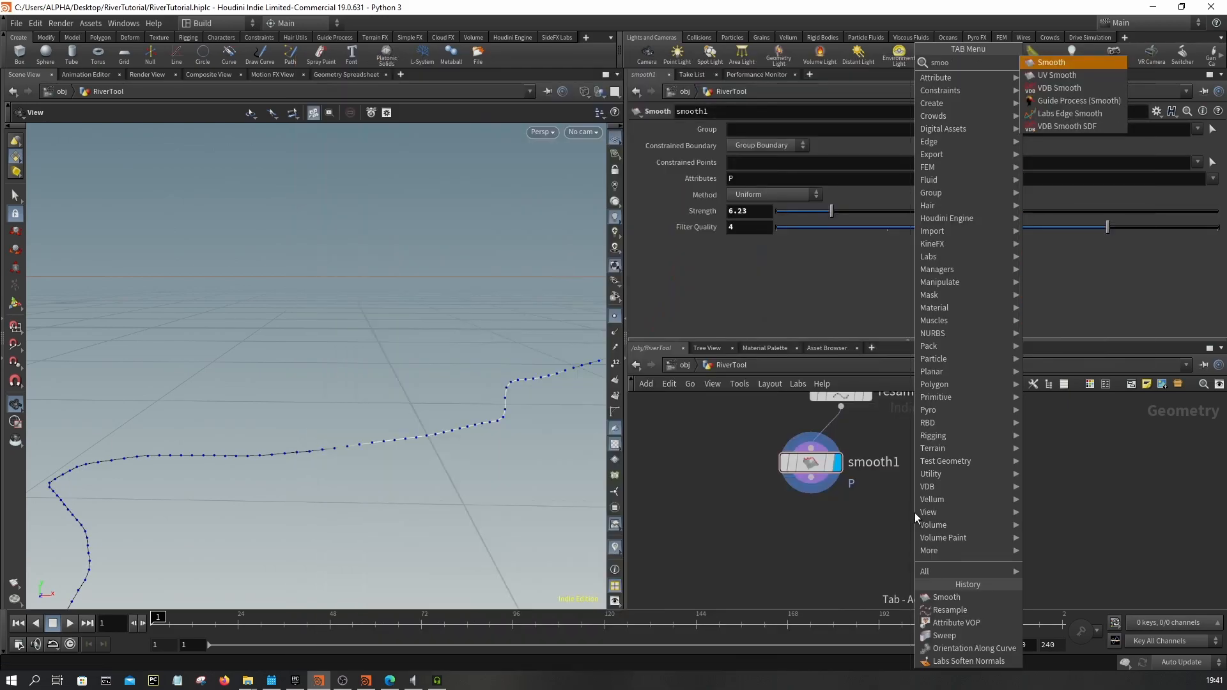
pyautogui.press('Return')
pyautogui.click(786, 540)
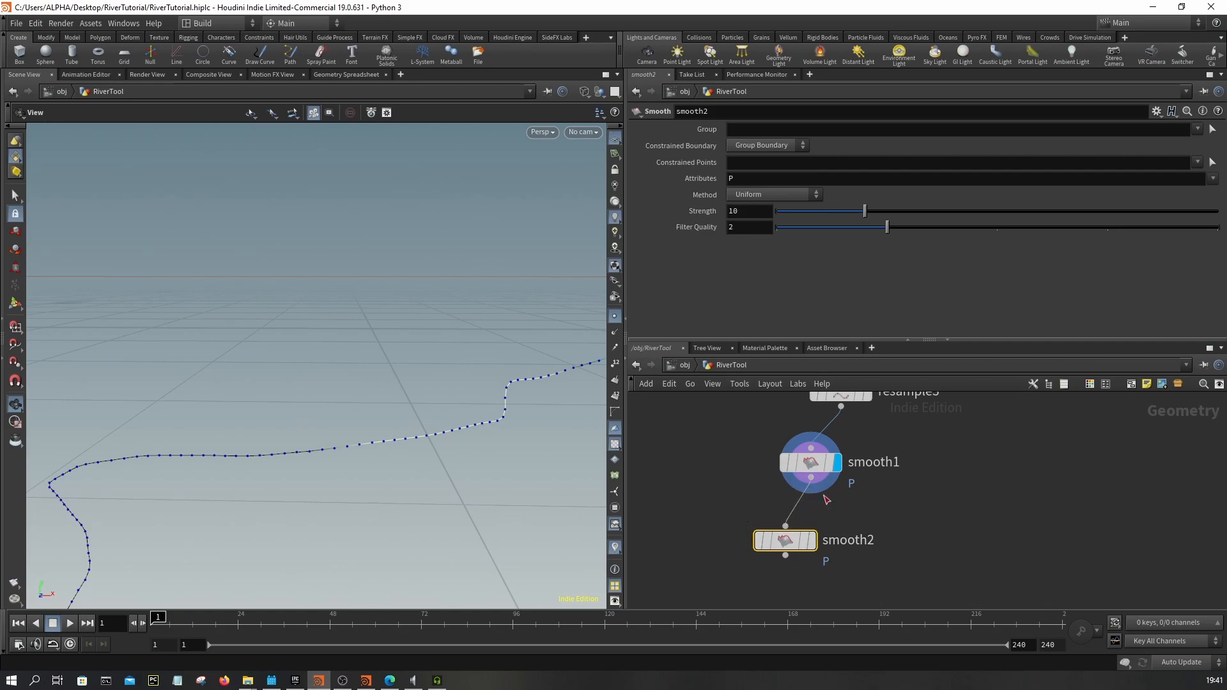
pyautogui.click(811, 540)
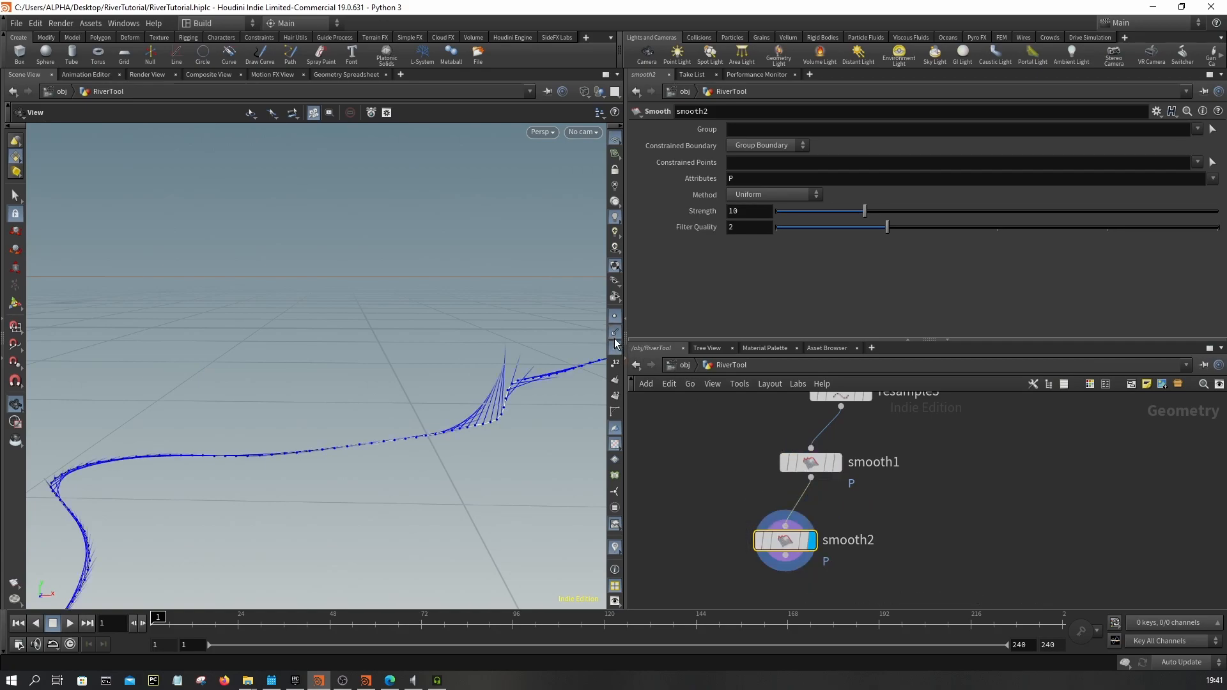
# - Make smooth2 smooth the N attribute instead, with Strength 21.38 and Filter Quality 3
pyautogui.doubleClick(780, 184)
pyautogui.write('N')
pyautogui.press('Return')
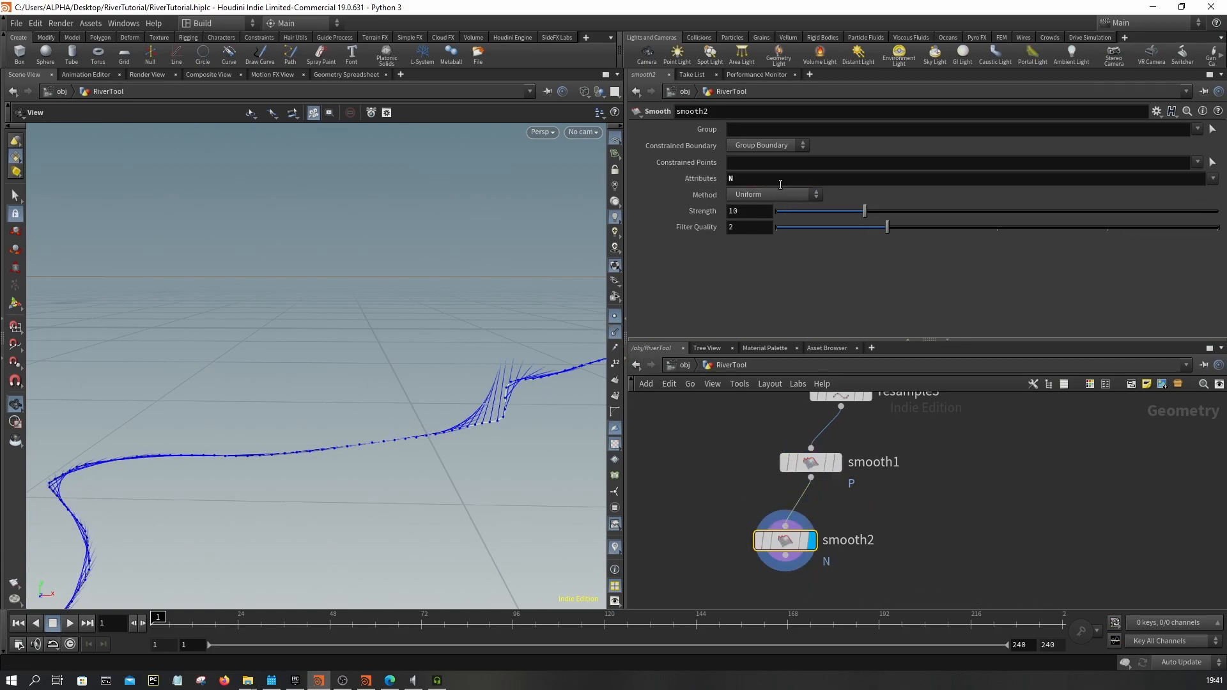
pyautogui.moveTo(820, 213); pyautogui.dragTo(1004, 228)
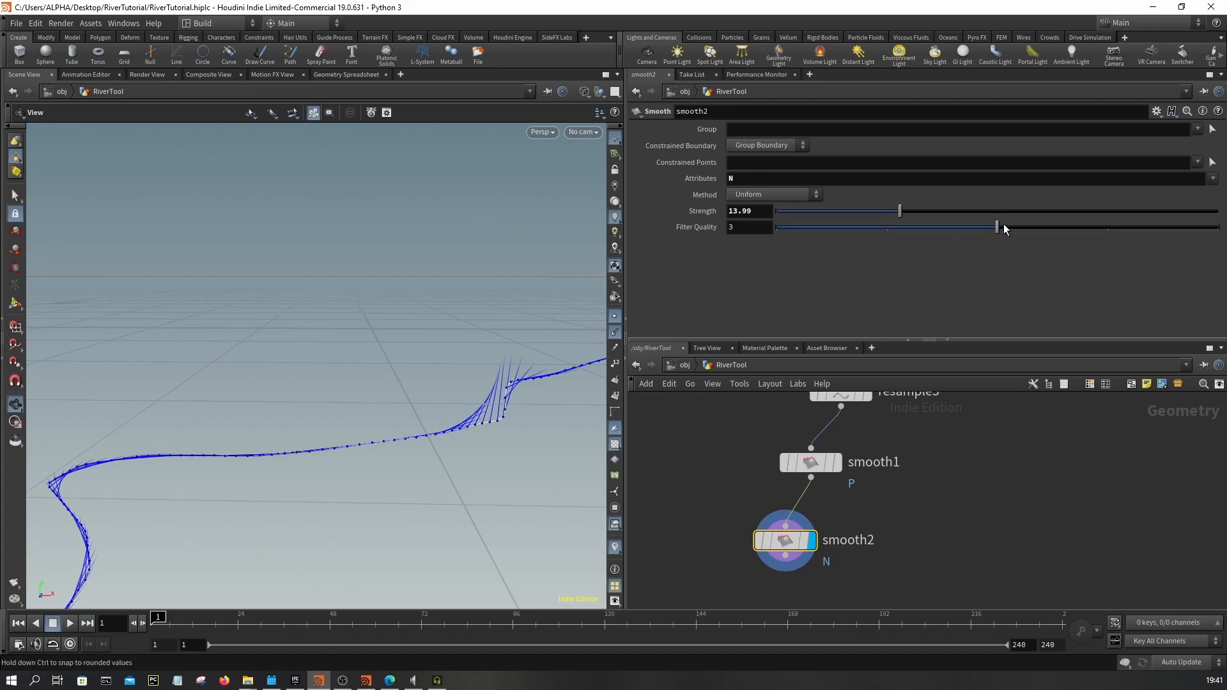
pyautogui.moveTo(861, 216); pyautogui.dragTo(965, 212)
# - Tidy the node chain, placing resample3 close beneath attribvop1 and smooth2 beneath smooth1
pyautogui.scroll(-4, 847, 538)
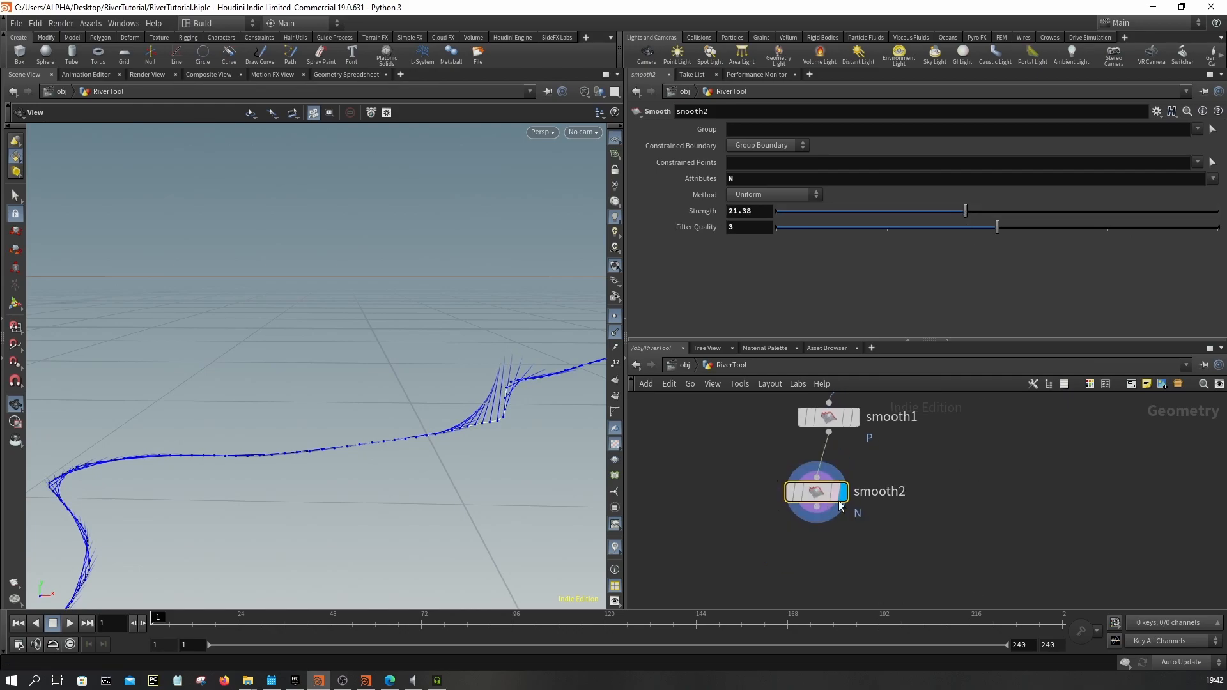
pyautogui.moveTo(848, 538); pyautogui.dragTo(830, 558, button='middle')
pyautogui.moveTo(781, 553); pyautogui.dragTo(818, 489)
pyautogui.scroll(-3, 818, 563)
pyautogui.moveTo(850, 562); pyautogui.dragTo(839, 458)
pyautogui.click(942, 560)
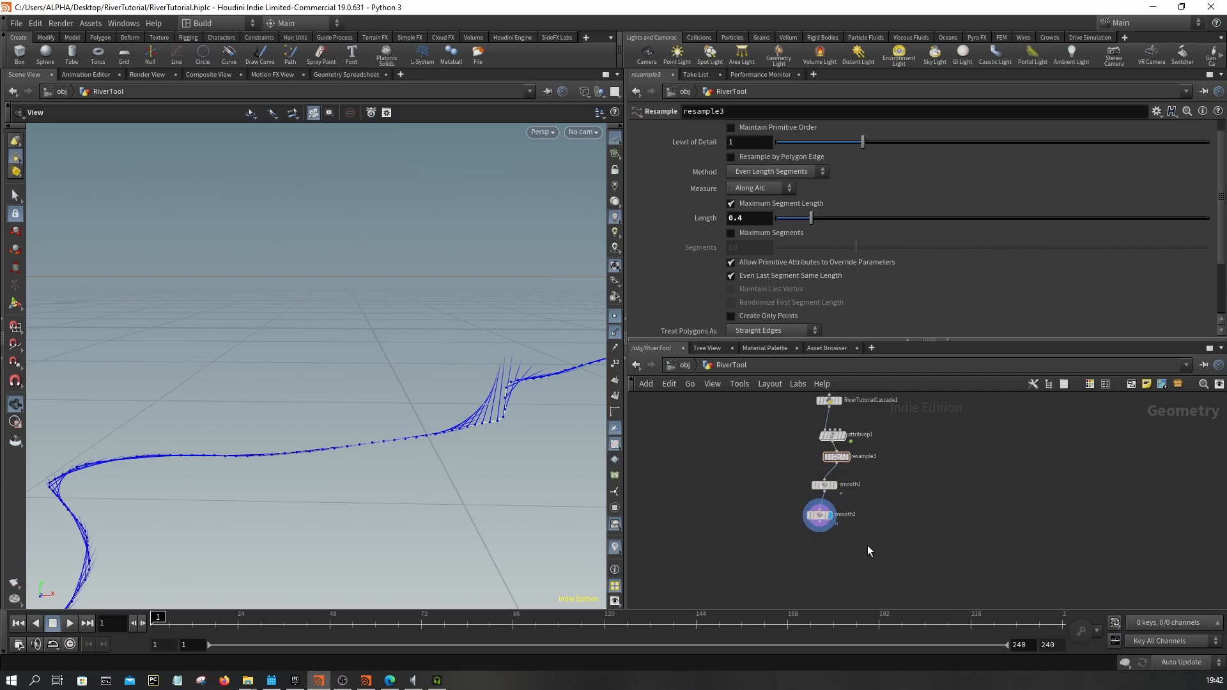
# - Add a Sweep node below smooth2, wired to its output, and display its result
pyautogui.press('Tab')
pyautogui.write('swe')
pyautogui.press('Return')
pyautogui.scroll(3, 885, 542)
pyautogui.click(759, 542)
pyautogui.scroll(2, 716, 560)
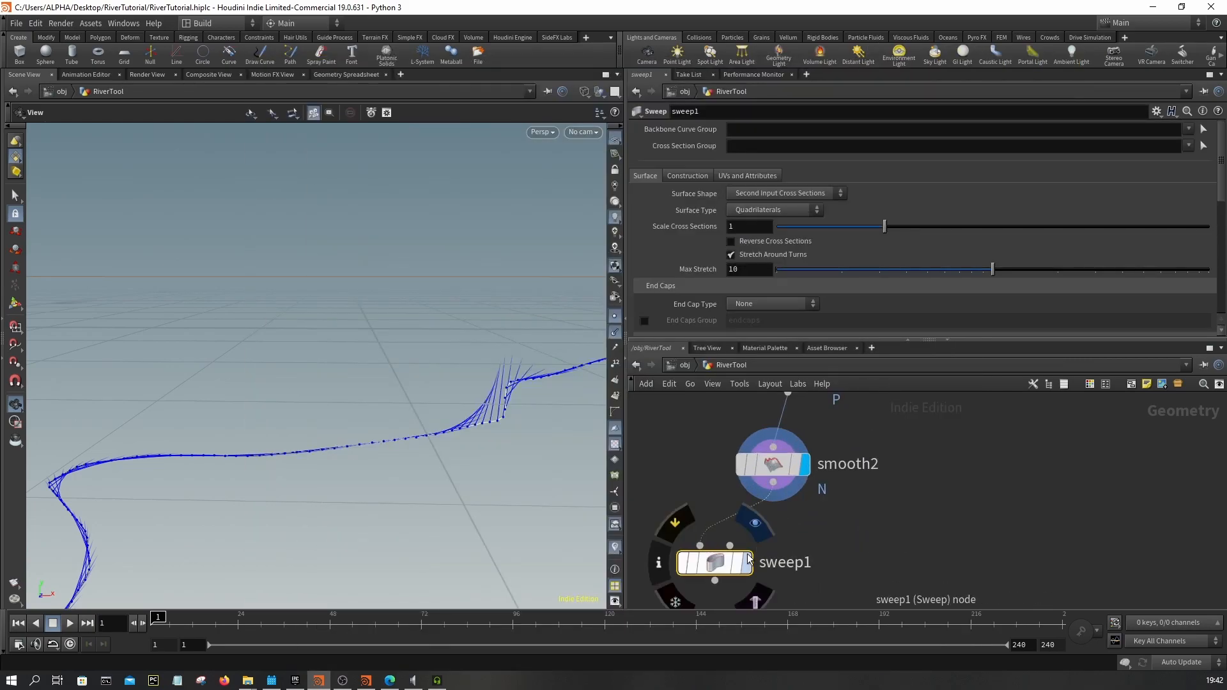
pyautogui.moveTo(714, 563); pyautogui.dragTo(744, 559)
# - Set the sweep's Surface Shape to Ribbon with a Width of 5
pyautogui.click(785, 193)
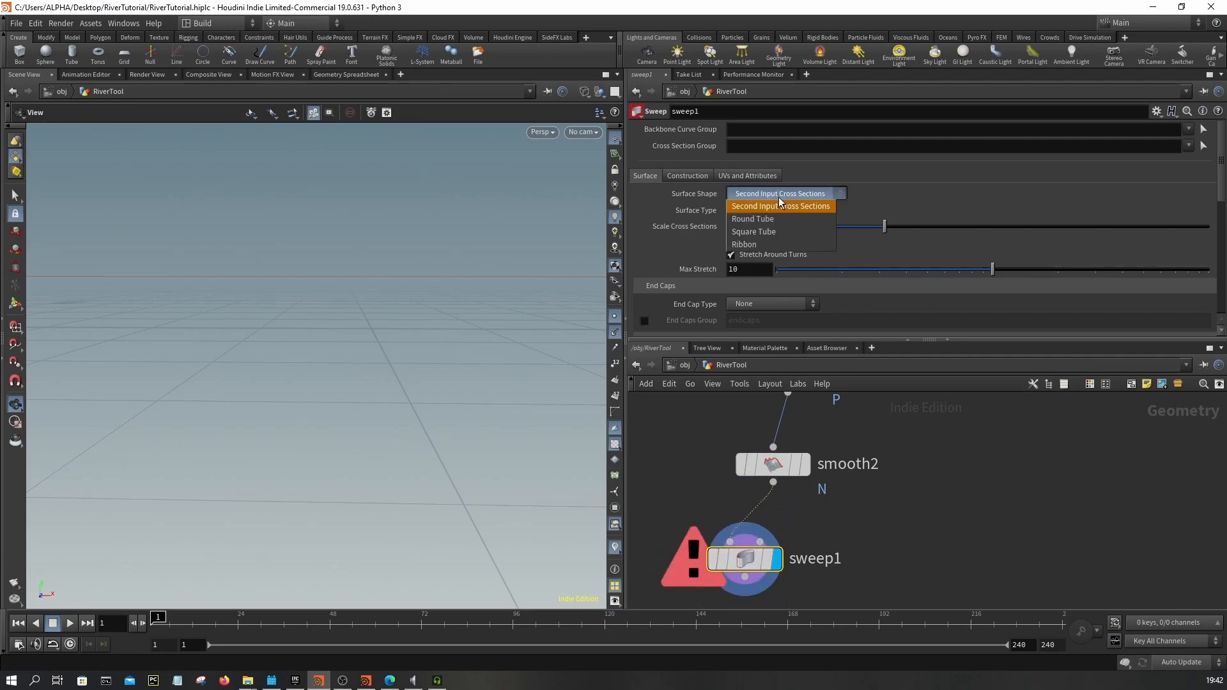
pyautogui.click(753, 244)
pyautogui.moveTo(535, 367); pyautogui.dragTo(488, 377, button='right')
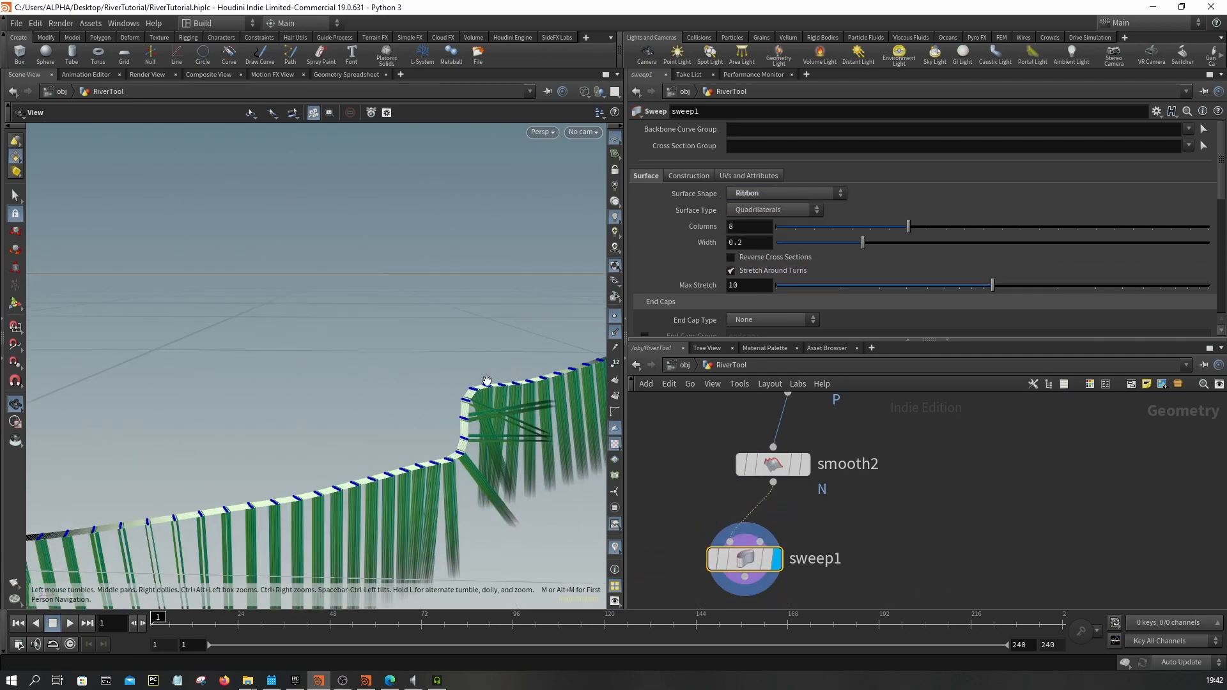
pyautogui.click(758, 245)
pyautogui.write('5')
pyautogui.press('Return')
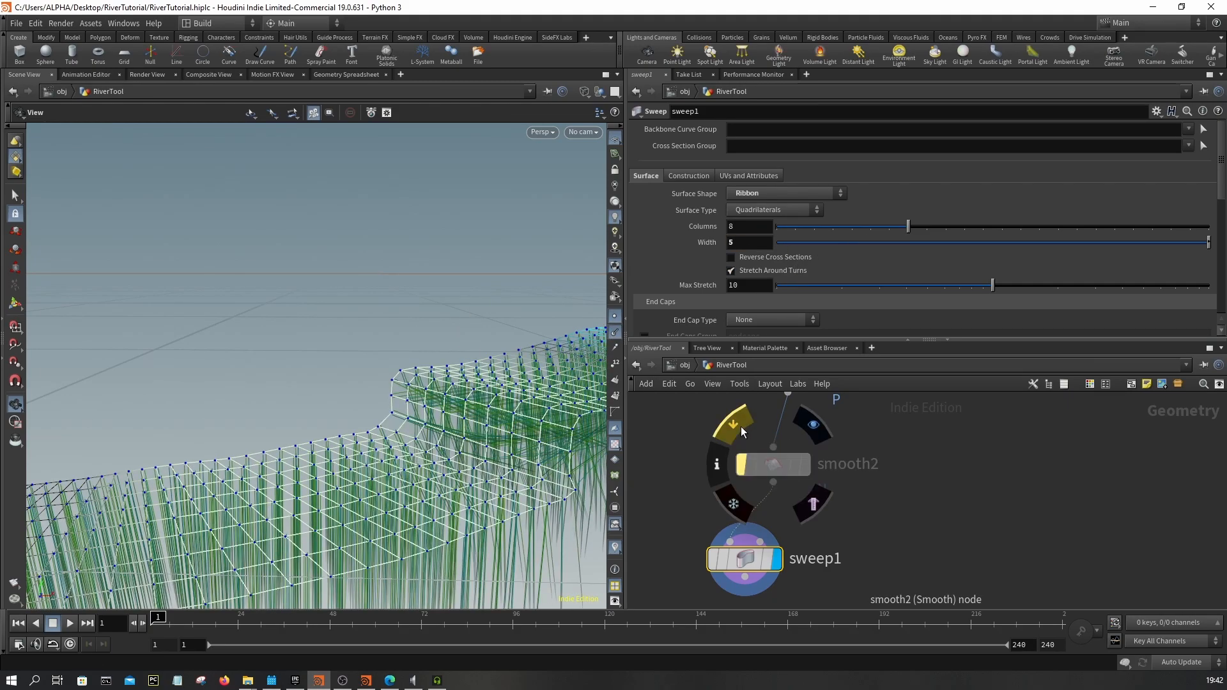
# - Turn off the template display of heightfield_noise1 and show the river ribbon as wireframe
pyautogui.press('w')
pyautogui.press('w')
pyautogui.press('w')
pyautogui.press('w')
pyautogui.moveTo(513, 372)
pyautogui.mouseDown()
pyautogui.moveTo(534, 397)
pyautogui.moveTo(537, 277)
pyautogui.moveTo(503, 341)
pyautogui.moveTo(550, 424)
pyautogui.mouseUp()
pyautogui.press('w')
pyautogui.scroll(-6, 910, 496)
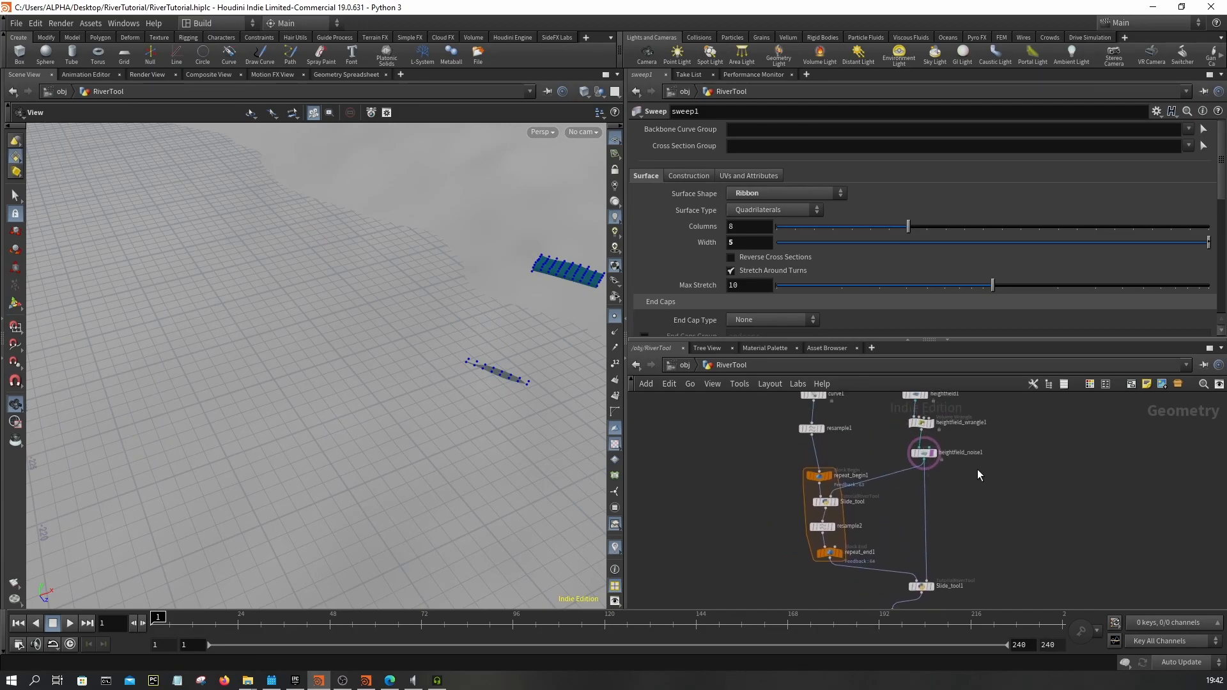
pyautogui.scroll(3, 940, 458)
pyautogui.click(919, 451)
pyautogui.press('w')
pyautogui.press('w')
pyautogui.press('w')
# - Hide the points and the reference grid in the viewport so only the ribbon is shown
pyautogui.moveTo(565, 375)
pyautogui.mouseDown()
pyautogui.moveTo(522, 330)
pyautogui.moveTo(545, 302)
pyautogui.moveTo(517, 305)
pyautogui.moveTo(471, 371)
pyautogui.moveTo(486, 361)
pyautogui.moveTo(351, 409)
pyautogui.mouseUp()
pyautogui.click(616, 317)
pyautogui.moveTo(351, 409); pyautogui.dragTo(482, 248, button='right')
pyautogui.moveTo(482, 247); pyautogui.dragTo(409, 375)
pyautogui.click(616, 140)
pyautogui.moveTo(471, 351); pyautogui.dragTo(384, 439, button='right')
pyautogui.moveTo(372, 439); pyautogui.dragTo(307, 403)
# - Compare the shaded river ribbon with attribvop1 bypassed and active, leaving the node active
pyautogui.scroll(-2, 922, 544)
pyautogui.moveTo(922, 543); pyautogui.dragTo(927, 390, button='middle')
pyautogui.moveTo(925, 466); pyautogui.dragTo(932, 359, button='middle')
pyautogui.moveTo(961, 539); pyautogui.dragTo(971, 425, button='middle')
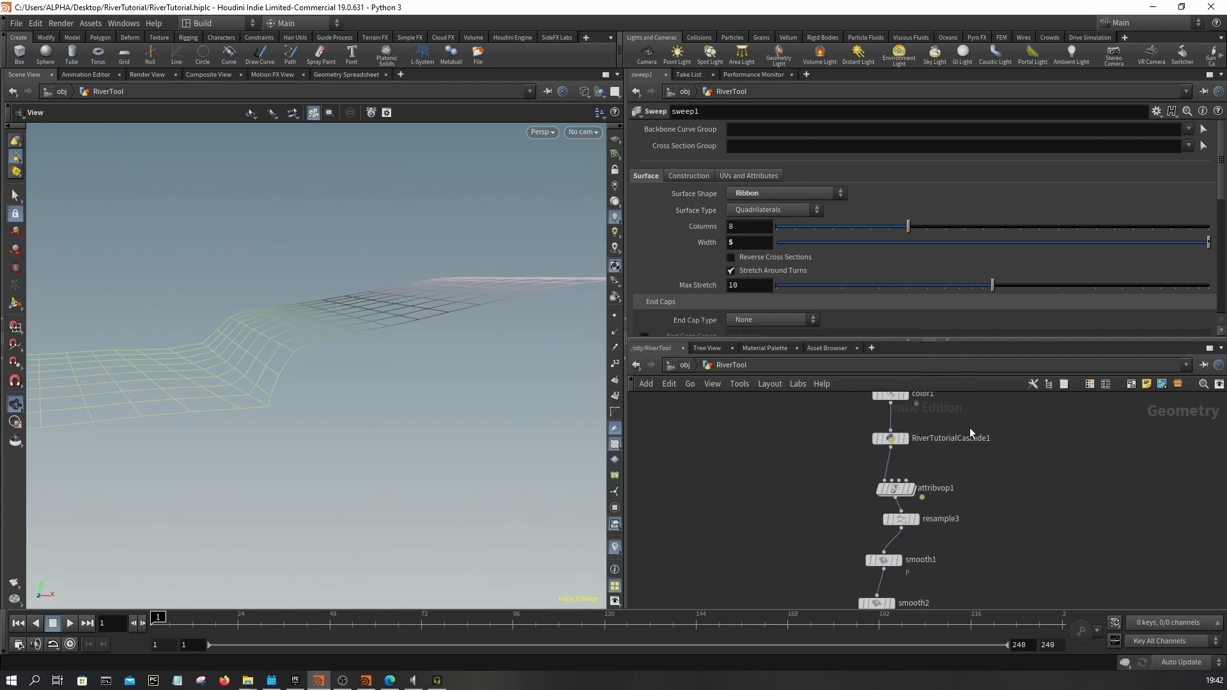
pyautogui.scroll(2, 927, 473)
pyautogui.moveTo(938, 474); pyautogui.dragTo(935, 545, button='middle')
pyautogui.click(854, 446)
pyautogui.click(854, 436)
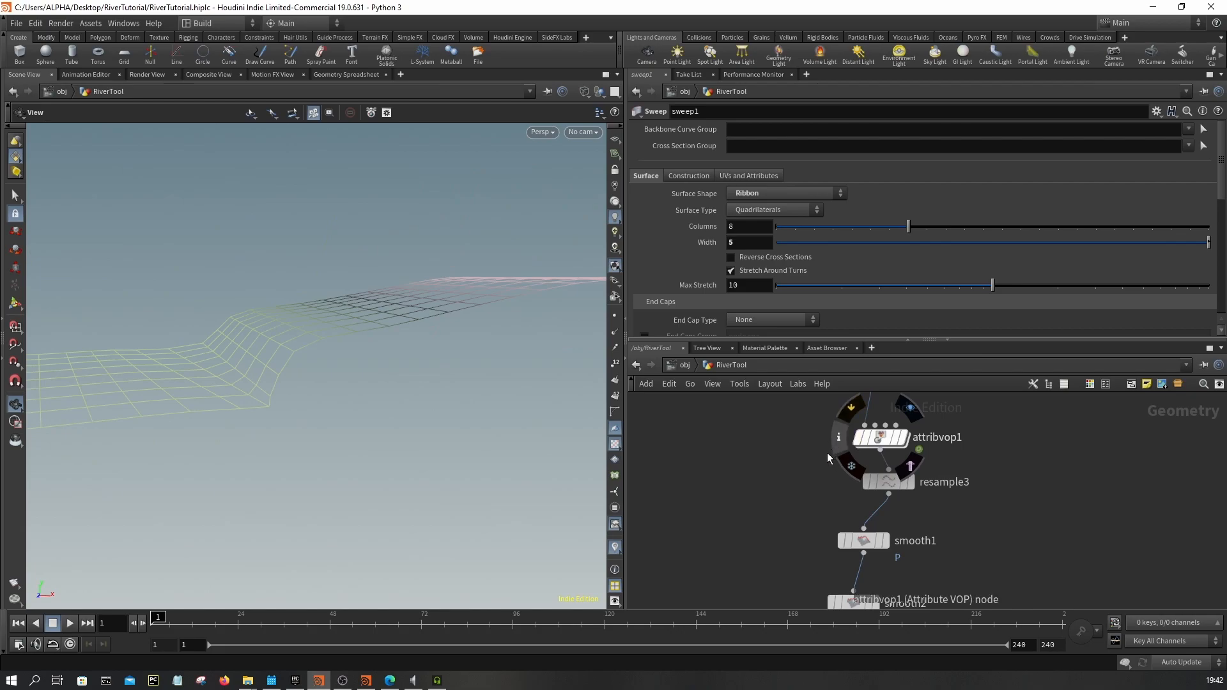
pyautogui.scroll(-1, 830, 450)
pyautogui.moveTo(345, 349)
pyautogui.mouseDown()
pyautogui.moveTo(413, 354)
pyautogui.moveTo(395, 379)
pyautogui.moveTo(452, 394)
pyautogui.moveTo(485, 376)
pyautogui.mouseUp()
pyautogui.press('w')
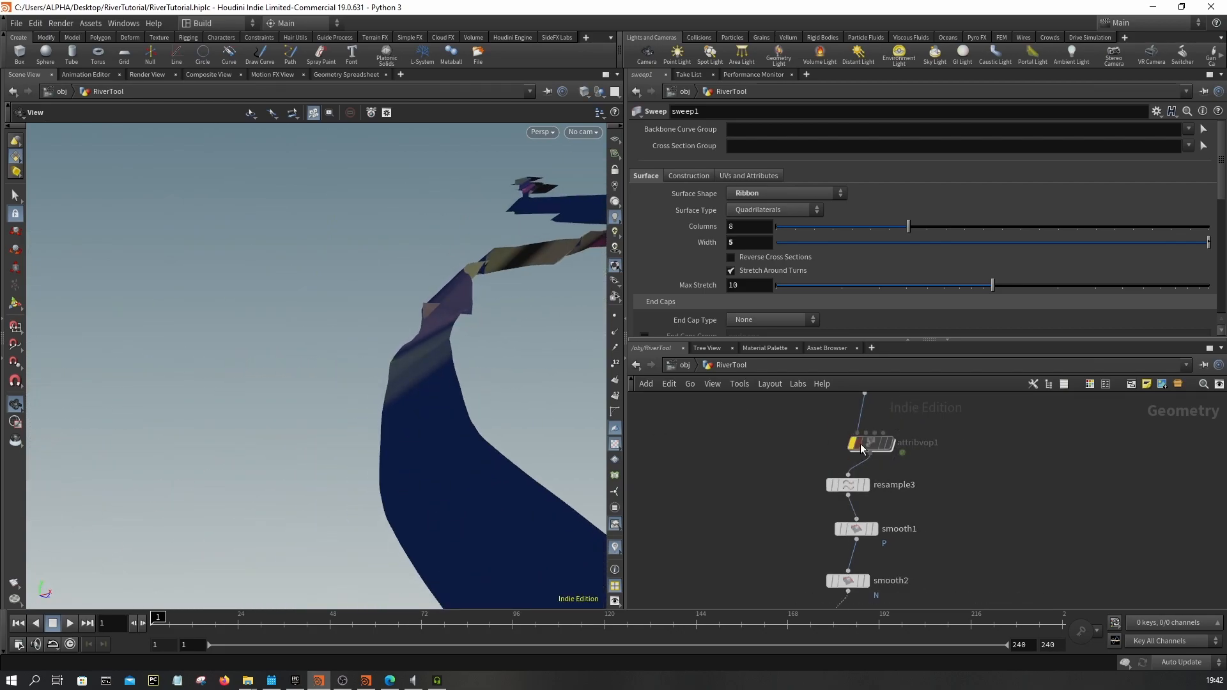
pyautogui.click(854, 419)
pyautogui.click(853, 420)
pyautogui.click(854, 420)
pyautogui.click(853, 420)
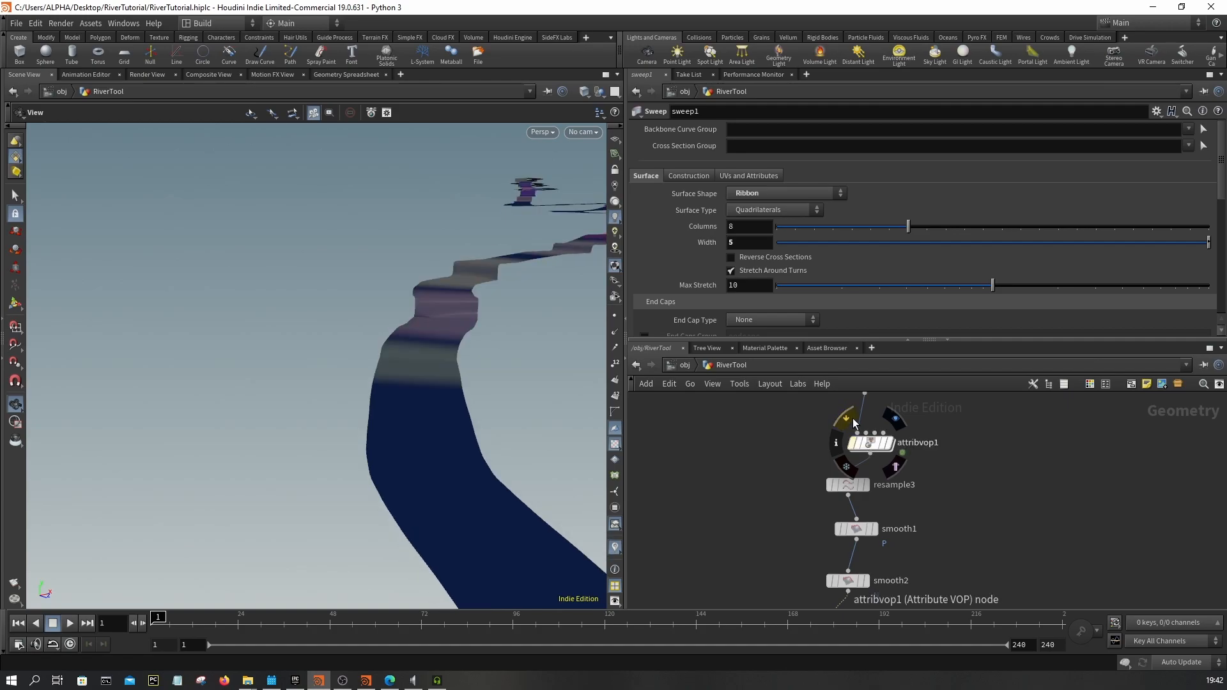
# - Compare the wireframe ribbon with resample3 bypassed and active, leaving the node active
pyautogui.moveTo(537, 367); pyautogui.dragTo(374, 340)
pyautogui.press('w')
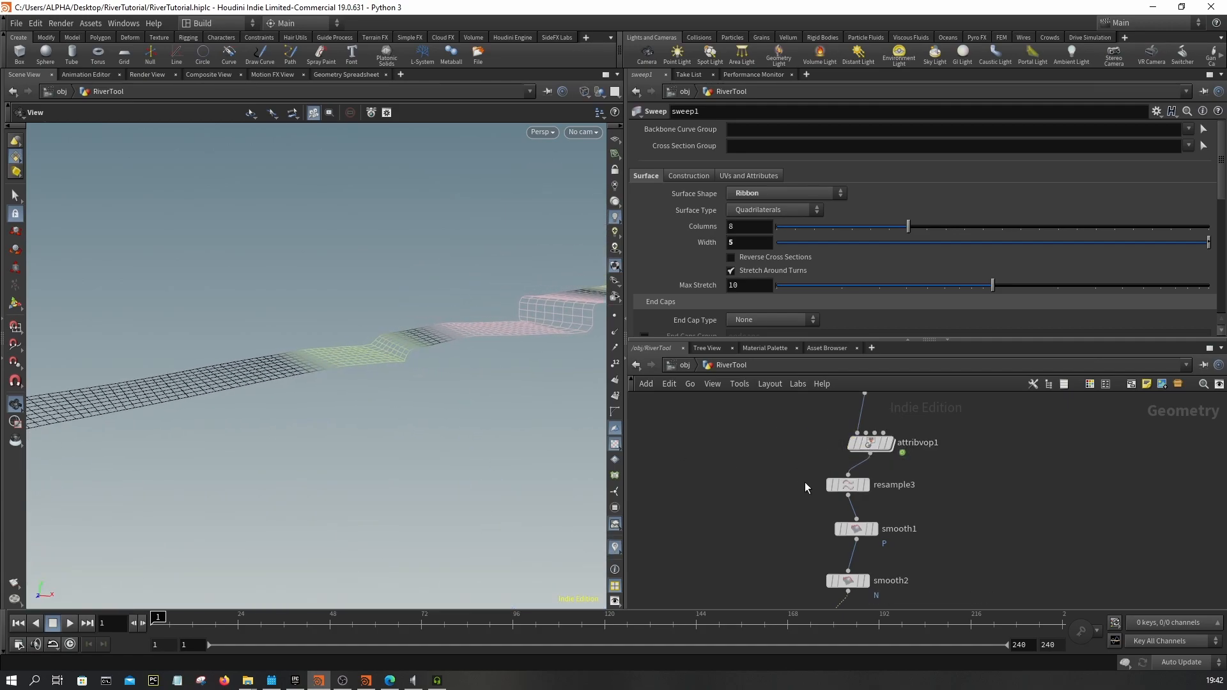
pyautogui.scroll(1, 842, 484)
pyautogui.click(826, 459)
pyautogui.click(827, 459)
pyautogui.click(827, 459)
pyautogui.click(827, 459)
pyautogui.click(826, 459)
pyautogui.click(826, 459)
pyautogui.click(827, 459)
pyautogui.click(827, 459)
pyautogui.click(827, 459)
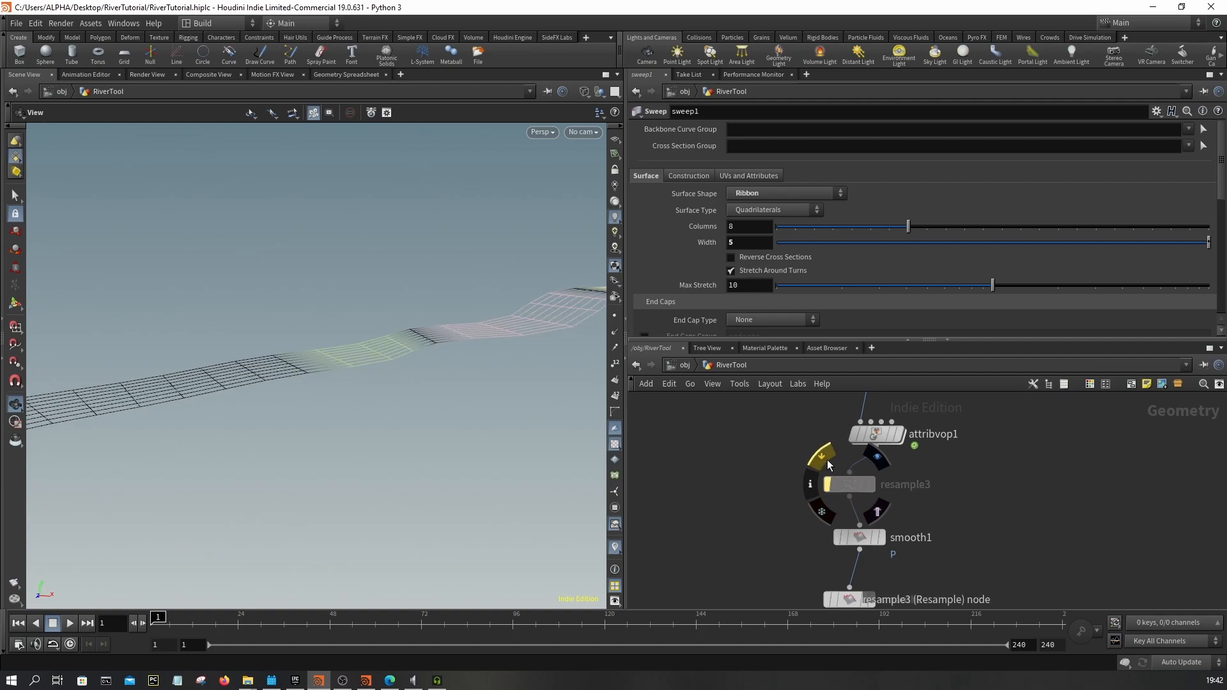
pyautogui.click(827, 459)
# - Bypass smooth1 and smooth2, and compare the unsmoothed ribbon with resample3 bypassed and active
pyautogui.scroll(1, 861, 479)
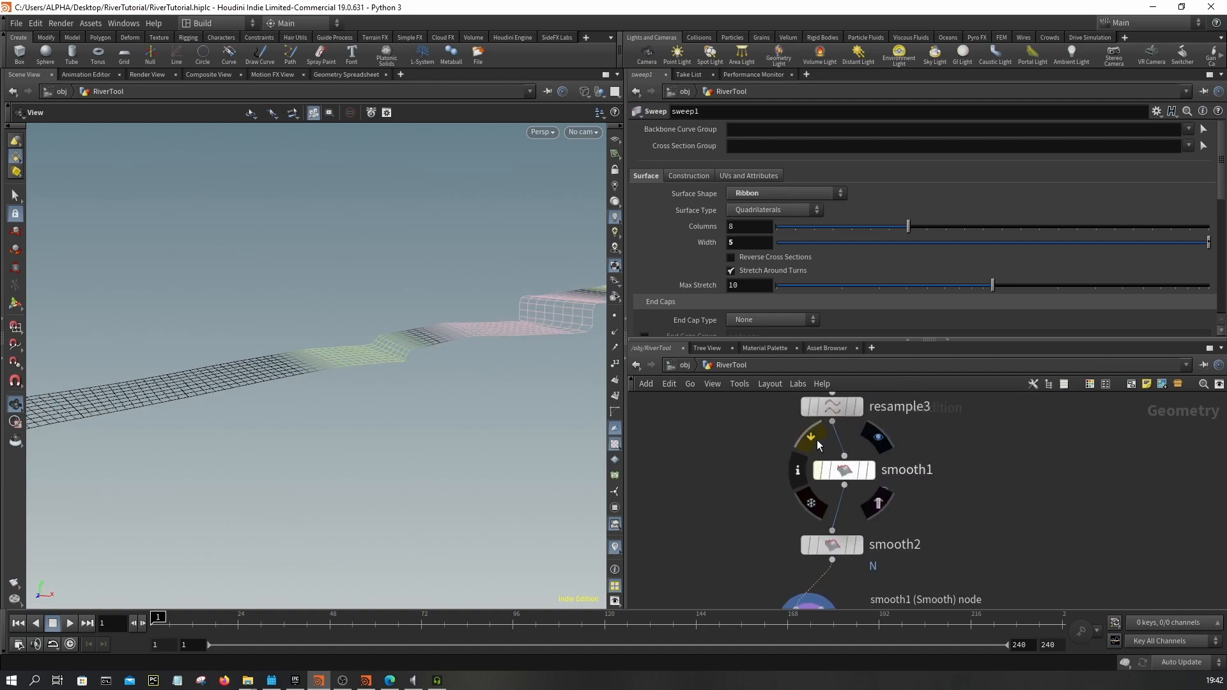
pyautogui.click(808, 516)
pyautogui.moveTo(782, 462); pyautogui.dragTo(792, 527, button='middle')
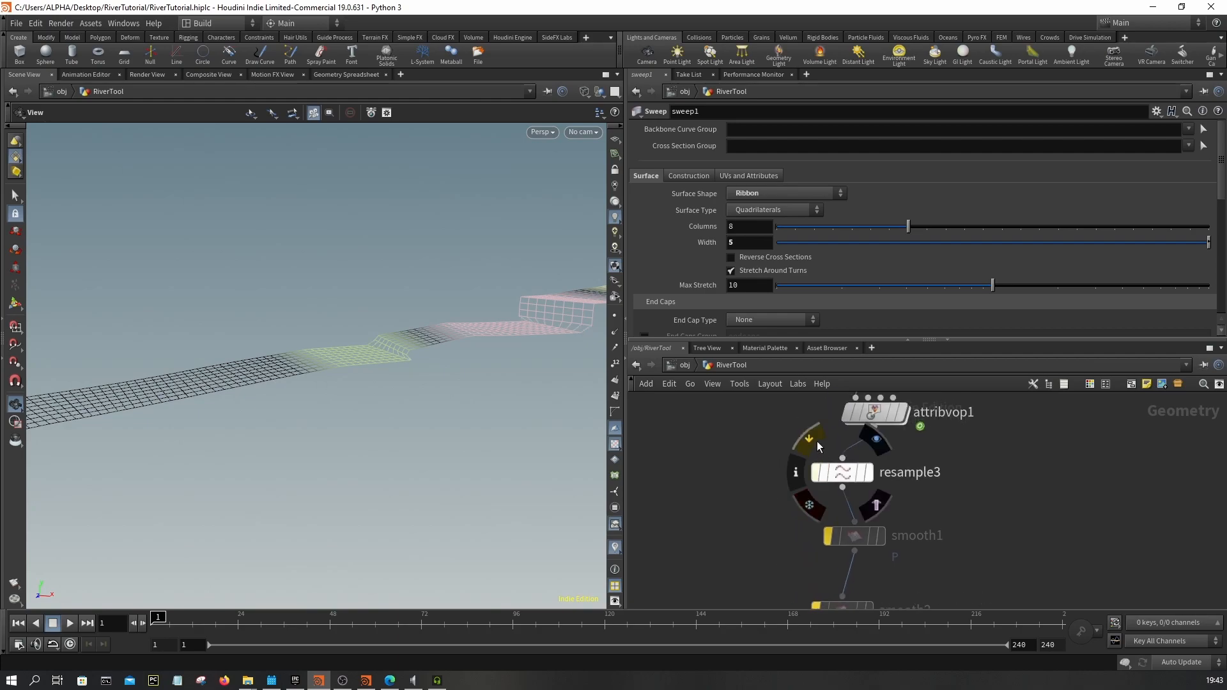
pyautogui.click(817, 442)
pyautogui.click(818, 442)
pyautogui.click(818, 442)
pyautogui.click(817, 442)
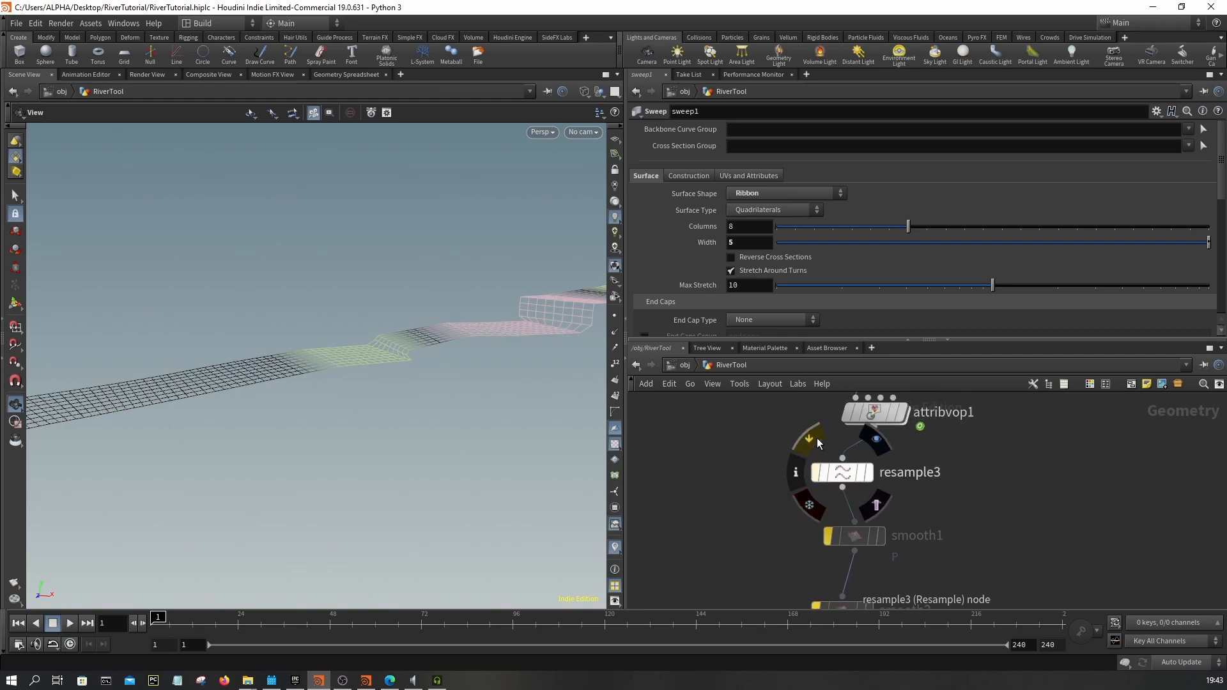
pyautogui.click(817, 438)
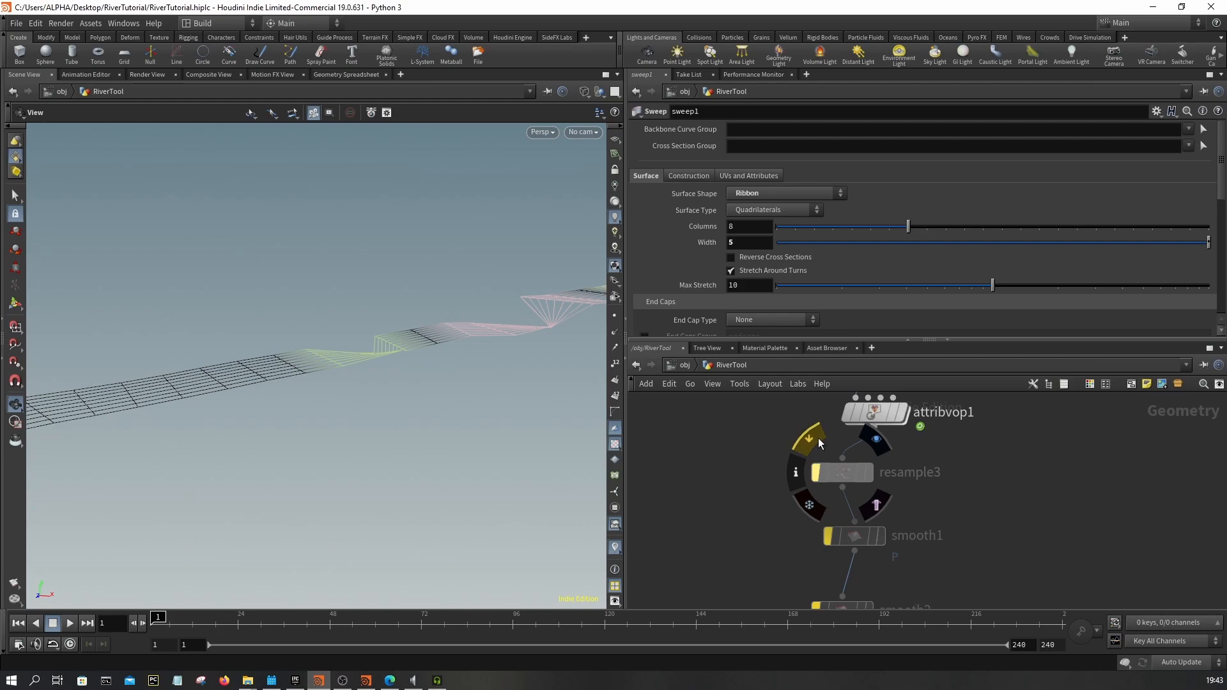
pyautogui.click(817, 439)
# - Reactivate smooth1 and smooth2, comparing the ribbon with smooth2 off and on
pyautogui.moveTo(855, 539)
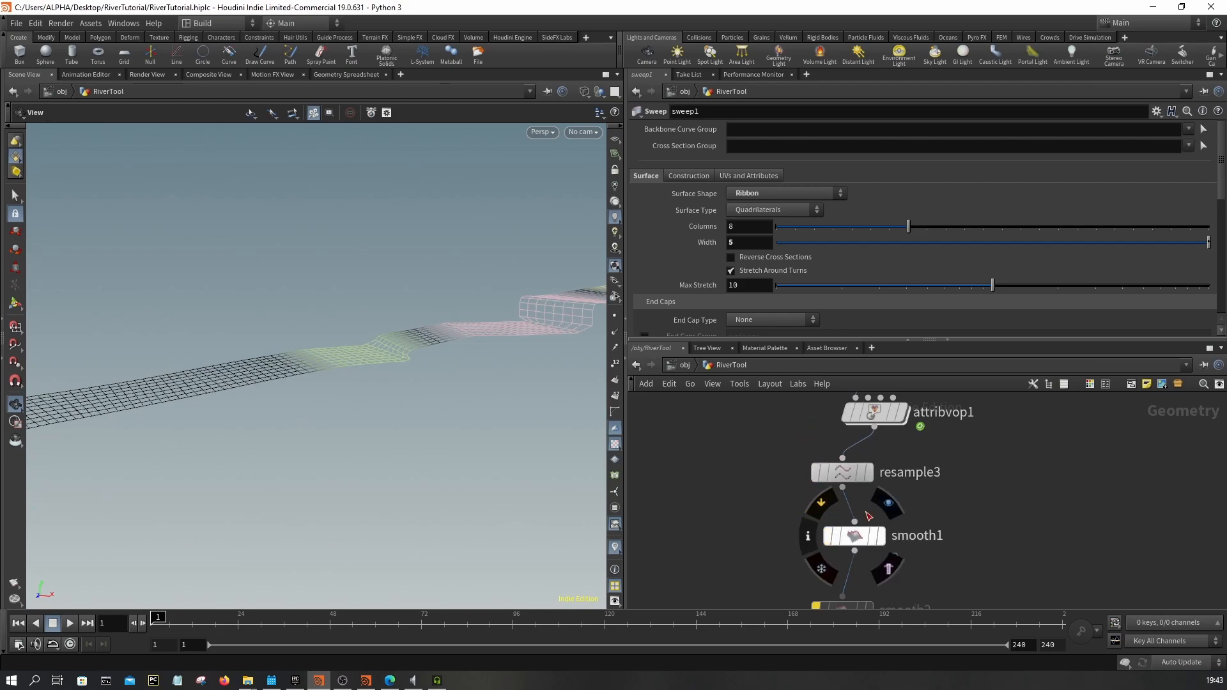
pyautogui.moveTo(858, 578); pyautogui.dragTo(856, 532, button='middle')
pyautogui.click(815, 531)
pyautogui.click(815, 532)
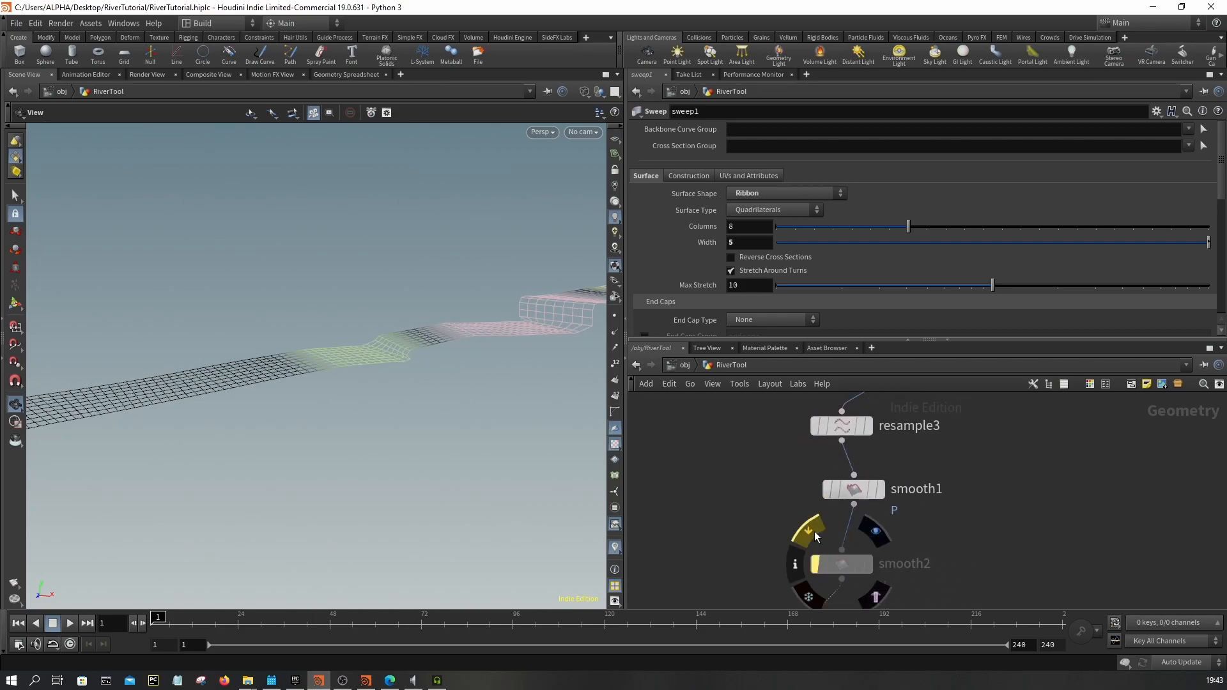
pyautogui.click(815, 532)
# - Set the maximum segment length of resample3 to 0.5 and inspect the ribbon around its steep drops
pyautogui.moveTo(457, 360); pyautogui.dragTo(410, 357)
pyautogui.moveTo(829, 429)
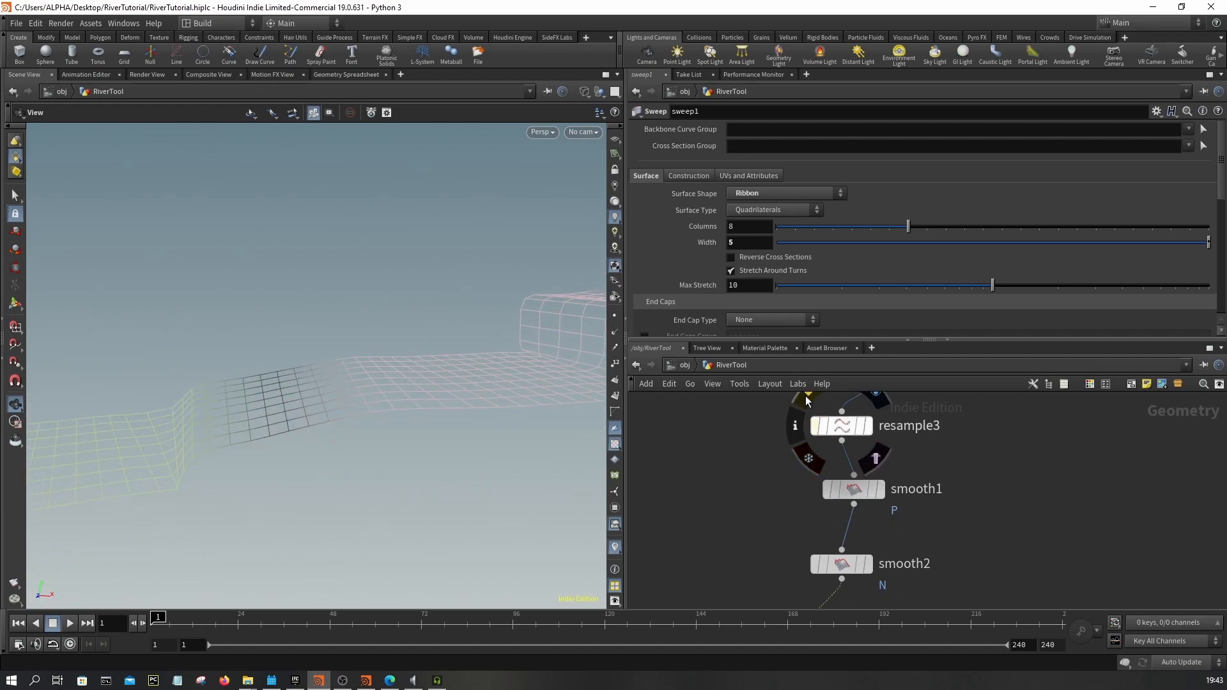
pyautogui.click(849, 427)
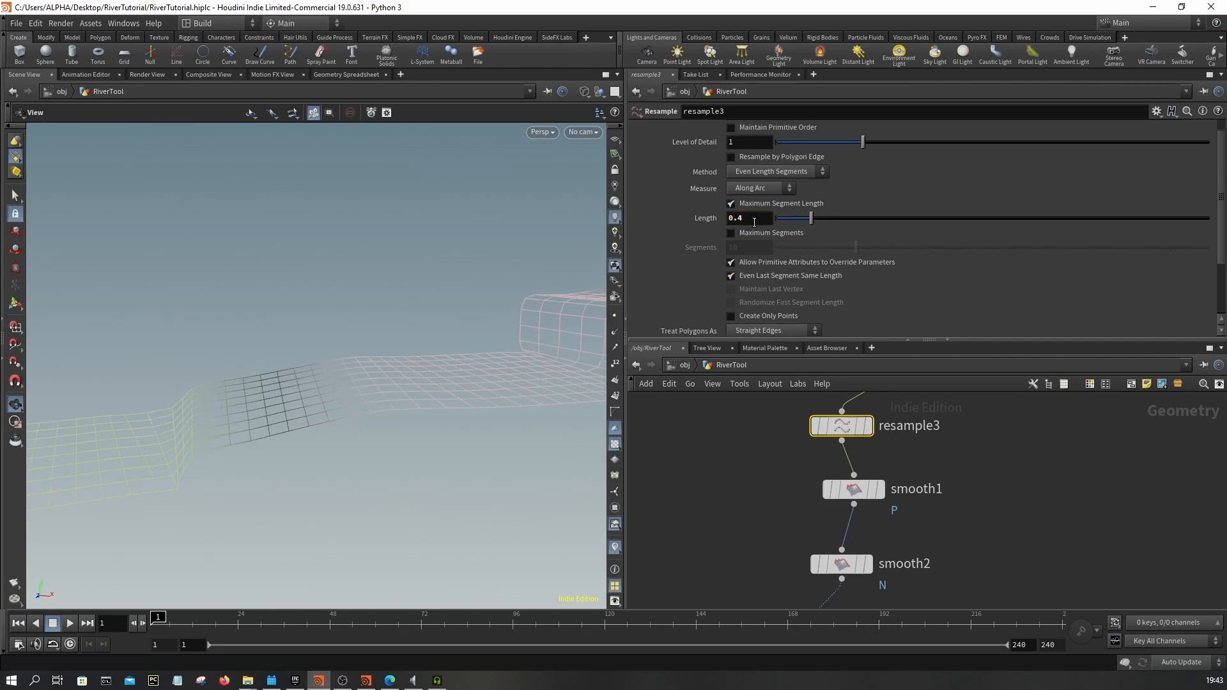
pyautogui.write('5')
pyautogui.press('Return')
pyautogui.scroll(-5, 411, 367)
pyautogui.moveTo(494, 337); pyautogui.dragTo(342, 339, button='middle')
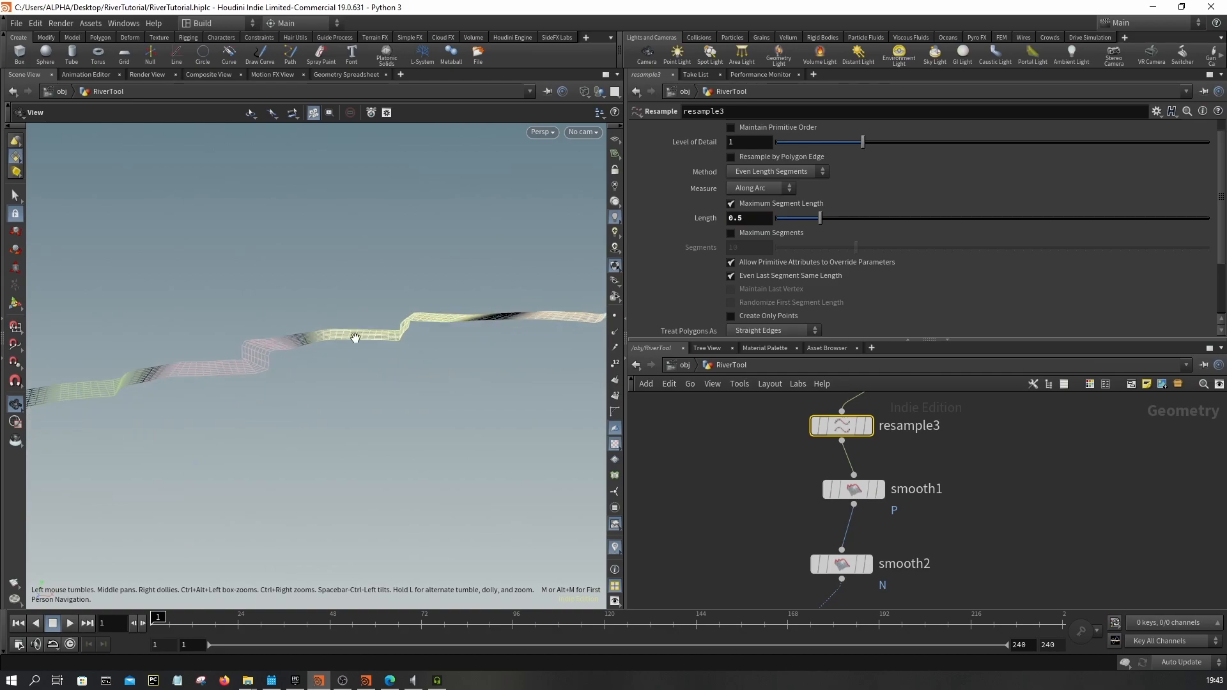
pyautogui.scroll(5, 399, 328)
pyautogui.moveTo(431, 334); pyautogui.dragTo(481, 325)
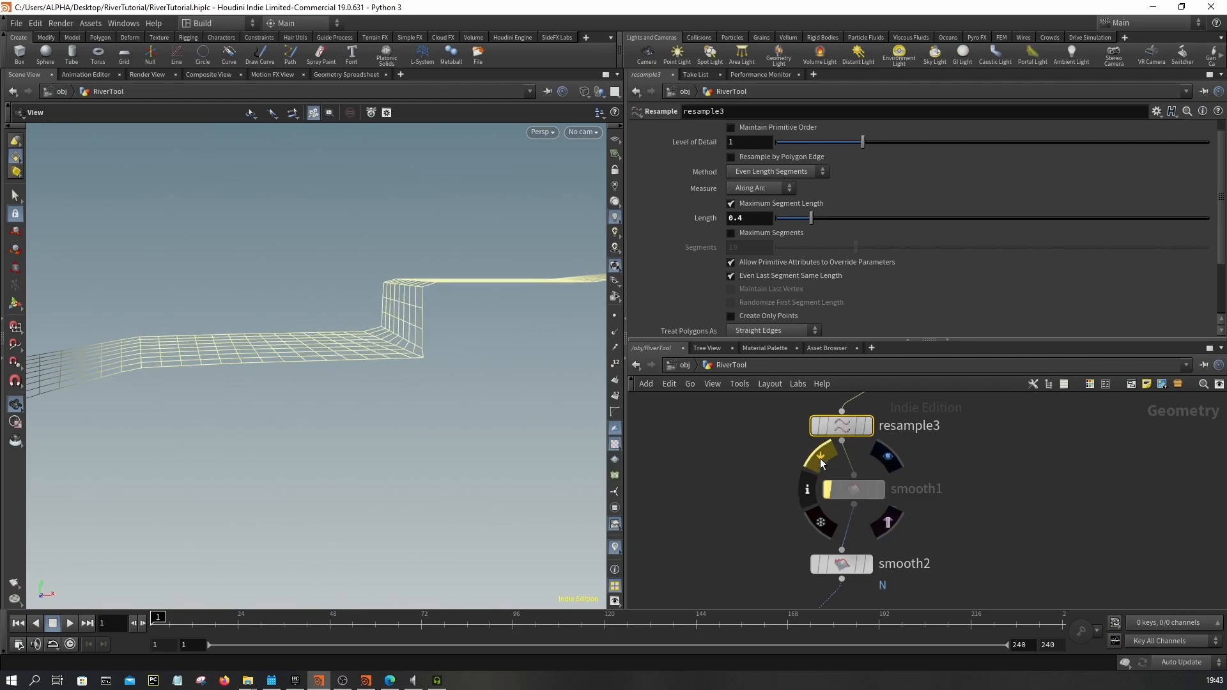
# - Compare the ribbon with smooth1 and smooth2 each bypassed and active, leaving both nodes active
pyautogui.scroll(5, 427, 294)
pyautogui.scroll(-5, 428, 307)
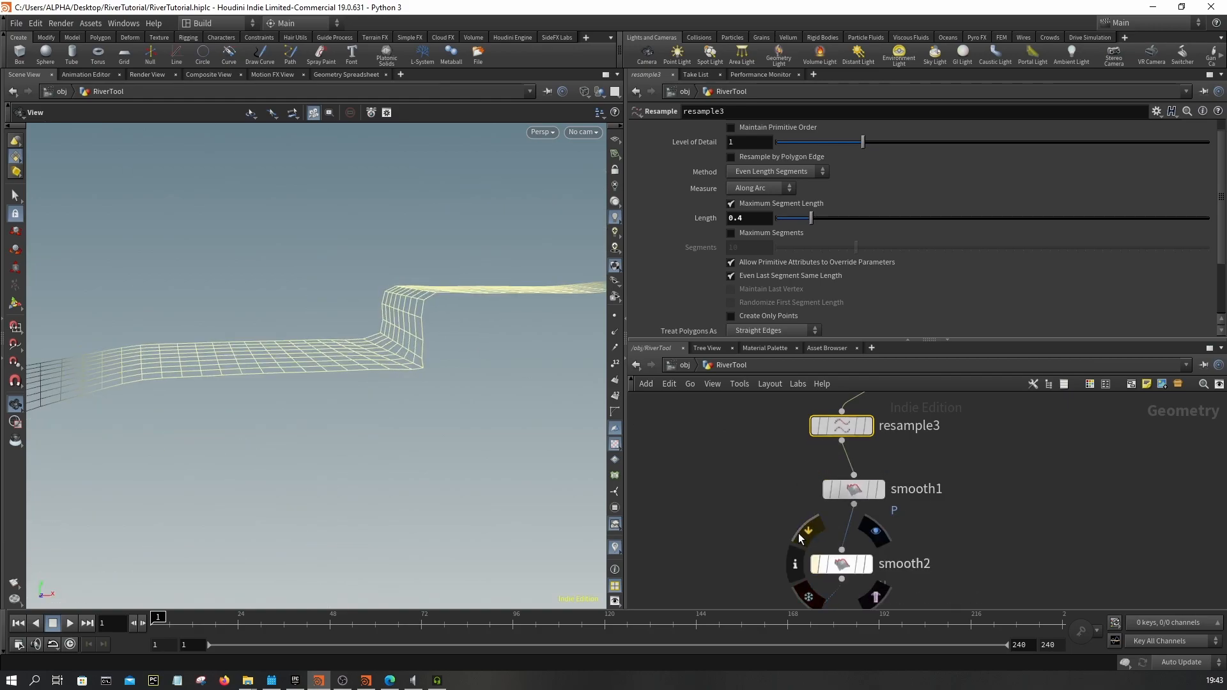
pyautogui.moveTo(309, 351); pyautogui.dragTo(486, 276)
pyautogui.scroll(5, 474, 305)
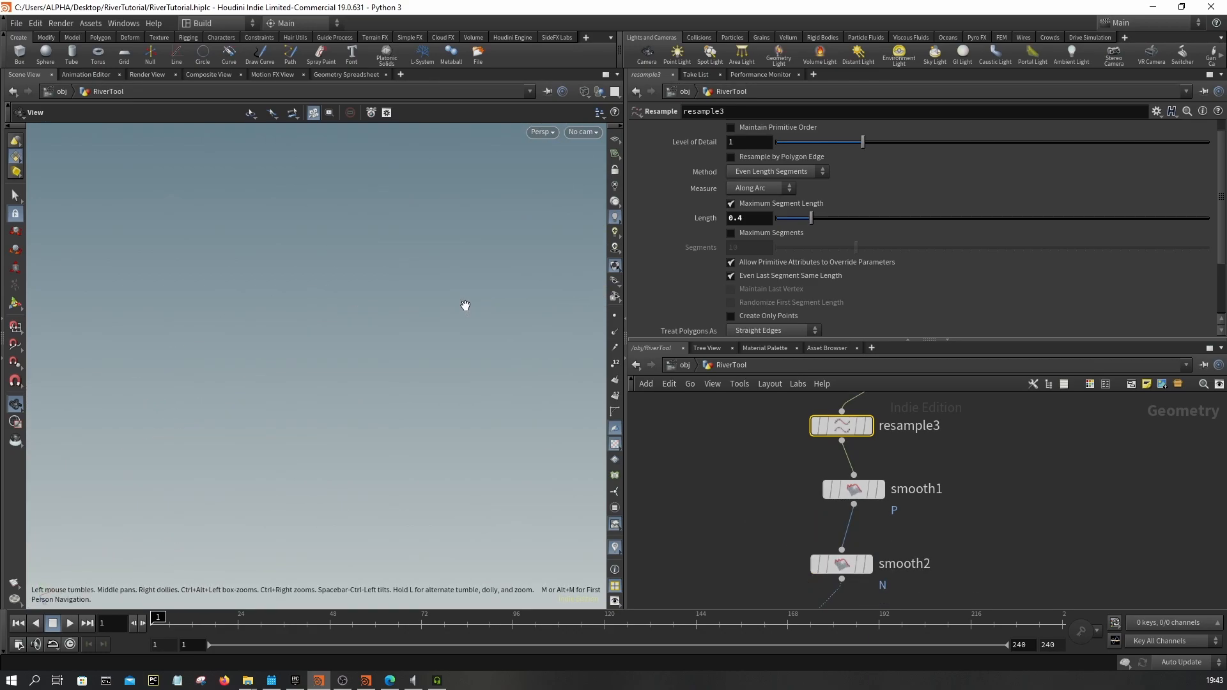
pyautogui.click(814, 527)
pyautogui.click(814, 527)
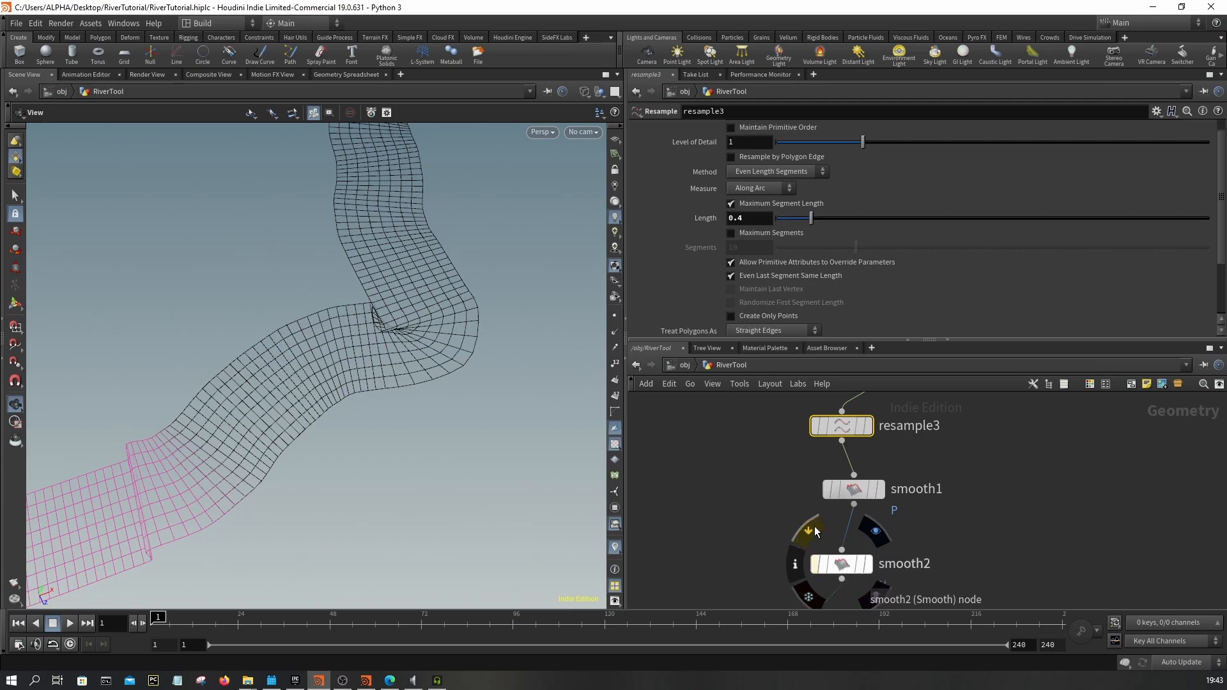
pyautogui.click(815, 527)
pyautogui.click(814, 527)
# - Examine the whole river ribbon from different angles, alternating between wireframe and shaded display
pyautogui.press('w')
pyautogui.press('w')
pyautogui.moveTo(477, 406)
pyautogui.mouseDown()
pyautogui.moveTo(450, 359)
pyautogui.moveTo(517, 343)
pyautogui.moveTo(537, 298)
pyautogui.moveTo(323, 308)
pyautogui.moveTo(321, 260)
pyautogui.moveTo(285, 307)
pyautogui.moveTo(282, 403)
pyautogui.moveTo(172, 315)
pyautogui.moveTo(60, 294)
pyautogui.moveTo(238, 326)
pyautogui.moveTo(332, 313)
pyautogui.moveTo(347, 288)
pyautogui.moveTo(365, 294)
pyautogui.moveTo(322, 358)
pyautogui.mouseUp()
pyautogui.press('w')
pyautogui.press('w')
pyautogui.press('w')
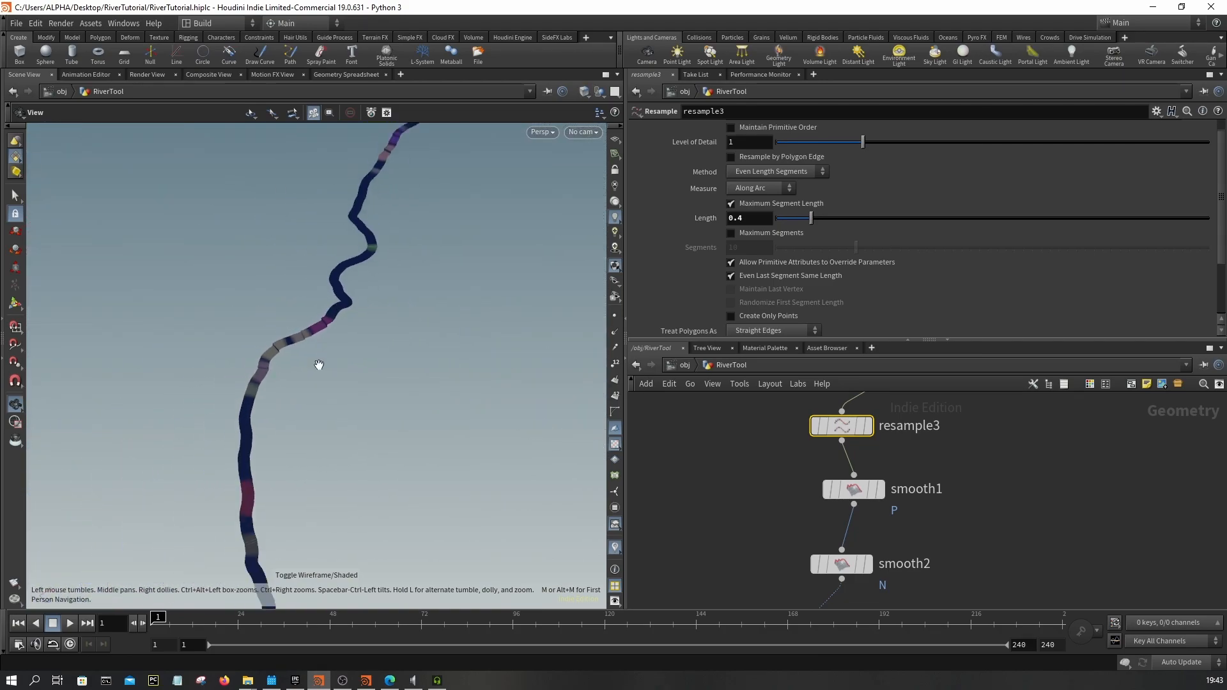
pyautogui.moveTo(382, 319)
pyautogui.mouseDown()
pyautogui.moveTo(260, 510)
pyautogui.moveTo(293, 452)
pyautogui.moveTo(320, 342)
pyautogui.moveTo(358, 365)
pyautogui.moveTo(296, 482)
pyautogui.moveTo(309, 348)
pyautogui.moveTo(357, 411)
pyautogui.moveTo(274, 367)
pyautogui.moveTo(386, 370)
pyautogui.moveTo(370, 444)
pyautogui.moveTo(397, 466)
pyautogui.moveTo(472, 366)
pyautogui.moveTo(551, 416)
pyautogui.moveTo(392, 438)
pyautogui.moveTo(288, 430)
pyautogui.moveTo(319, 422)
pyautogui.moveTo(392, 282)
pyautogui.moveTo(392, 309)
pyautogui.moveTo(385, 219)
pyautogui.moveTo(293, 211)
pyautogui.moveTo(496, 309)
pyautogui.moveTo(457, 294)
pyautogui.moveTo(448, 326)
pyautogui.moveTo(557, 332)
pyautogui.moveTo(524, 301)
pyautogui.moveTo(507, 326)
pyautogui.moveTo(376, 318)
pyautogui.moveTo(285, 373)
pyautogui.moveTo(377, 309)
pyautogui.mouseUp()
pyautogui.press('w')
pyautogui.press('w')
pyautogui.press('w')
pyautogui.press('w')
pyautogui.press('w')
pyautogui.press('w')
pyautogui.press('w')
pyautogui.press('w')
pyautogui.press('w')
pyautogui.press('w')
# - Examine the mesh around the ribbon's tight bend in wireframe, then view the river in shaded display
pyautogui.moveTo(404, 360); pyautogui.dragTo(282, 298)
pyautogui.scroll(1, 343, 265)
pyautogui.moveTo(282, 299); pyautogui.dragTo(387, 432, button='middle')
pyautogui.scroll(3, 334, 378)
pyautogui.moveTo(334, 378); pyautogui.dragTo(397, 317)
pyautogui.press('w')
pyautogui.moveTo(384, 455); pyautogui.dragTo(339, 450)
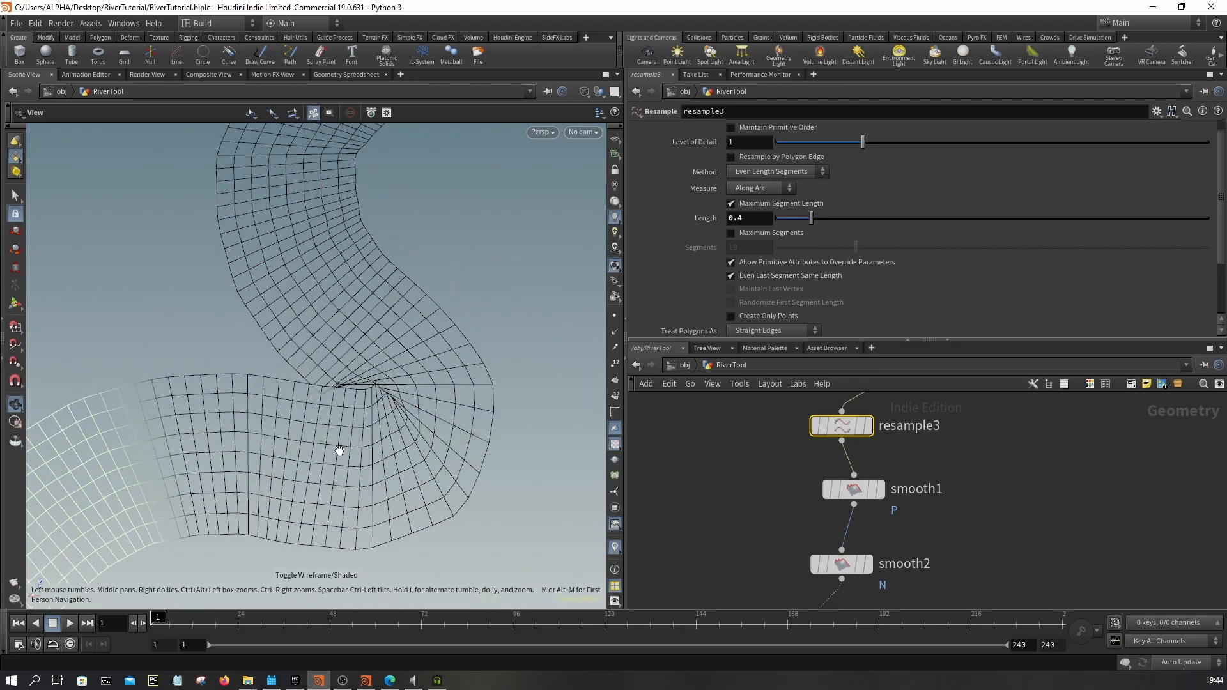
pyautogui.moveTo(404, 408); pyautogui.dragTo(349, 337)
pyautogui.moveTo(350, 337); pyautogui.dragTo(377, 437, button='right')
pyautogui.scroll(-4, 418, 345)
pyautogui.moveTo(411, 340); pyautogui.dragTo(413, 414, button='middle')
pyautogui.scroll(-6, 404, 411)
pyautogui.press('w')
pyautogui.moveTo(394, 409)
pyautogui.mouseDown()
pyautogui.moveTo(447, 310)
pyautogui.moveTo(359, 345)
pyautogui.mouseUp()
pyautogui.scroll(-4, 915, 528)
pyautogui.scroll(5, 916, 455)
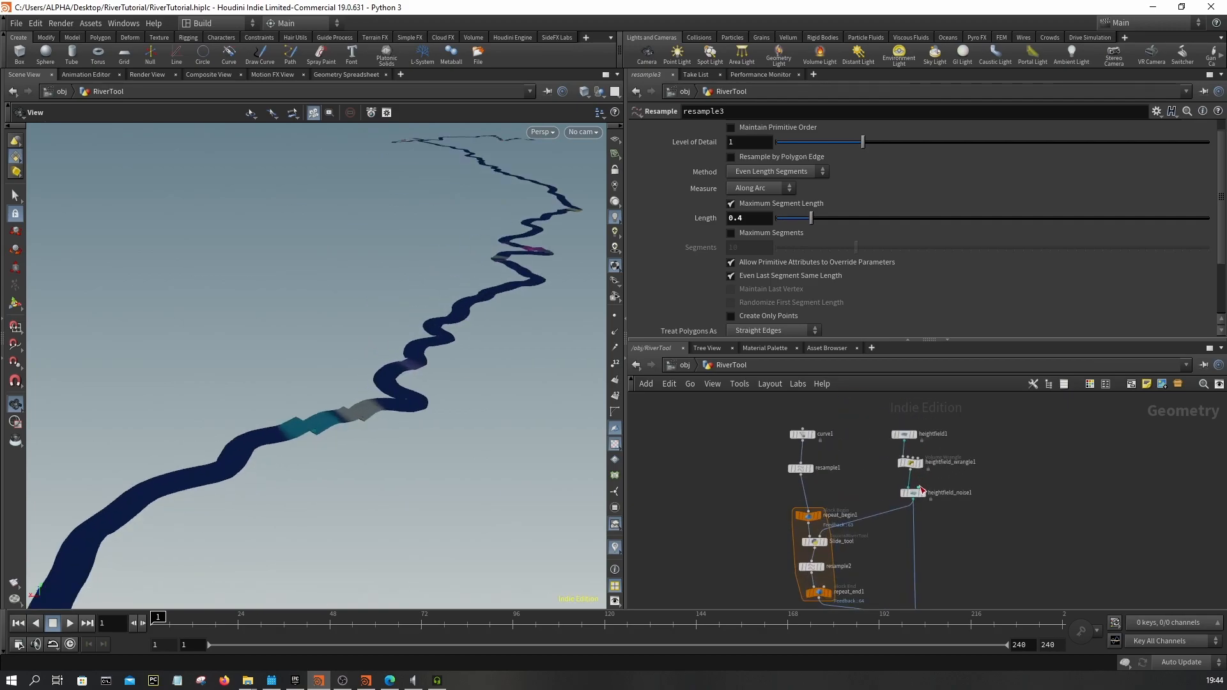
# - Template heightfield_noise1 and examine the river against the terrain in shaded and wireframe display
pyautogui.click(923, 499)
pyautogui.scroll(-4, 437, 349)
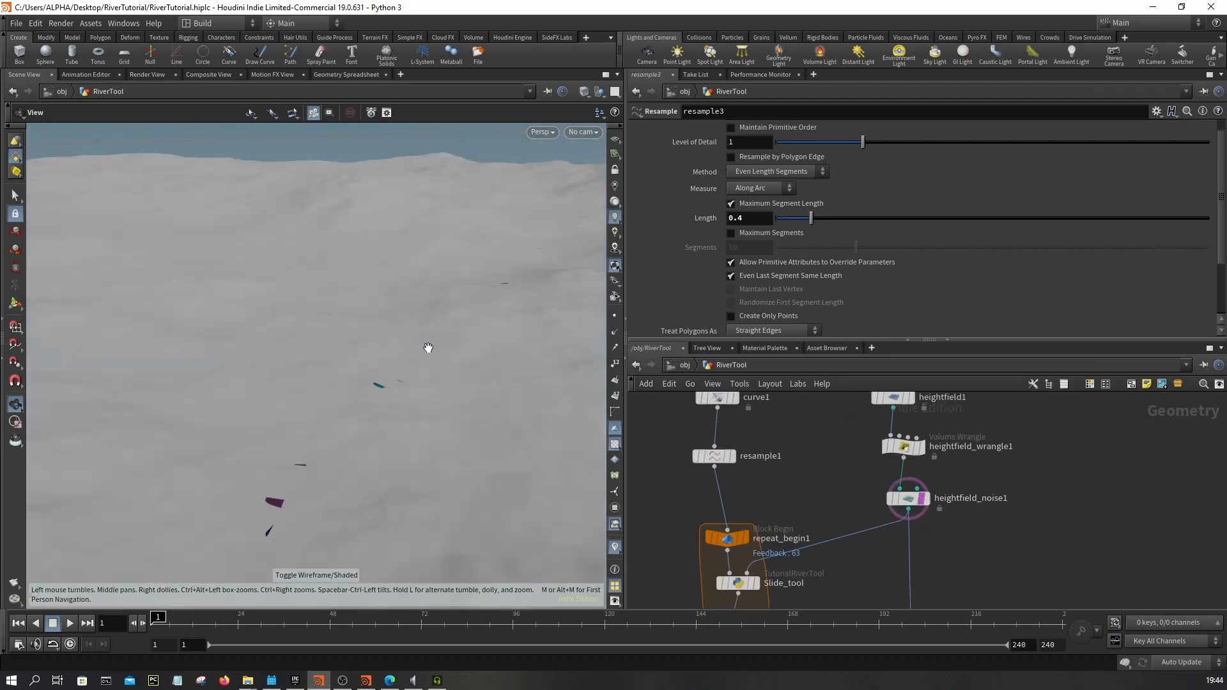
pyautogui.press('w')
pyautogui.press('w')
pyautogui.moveTo(329, 356)
pyautogui.mouseDown()
pyautogui.moveTo(210, 353)
pyautogui.moveTo(412, 410)
pyautogui.mouseUp()
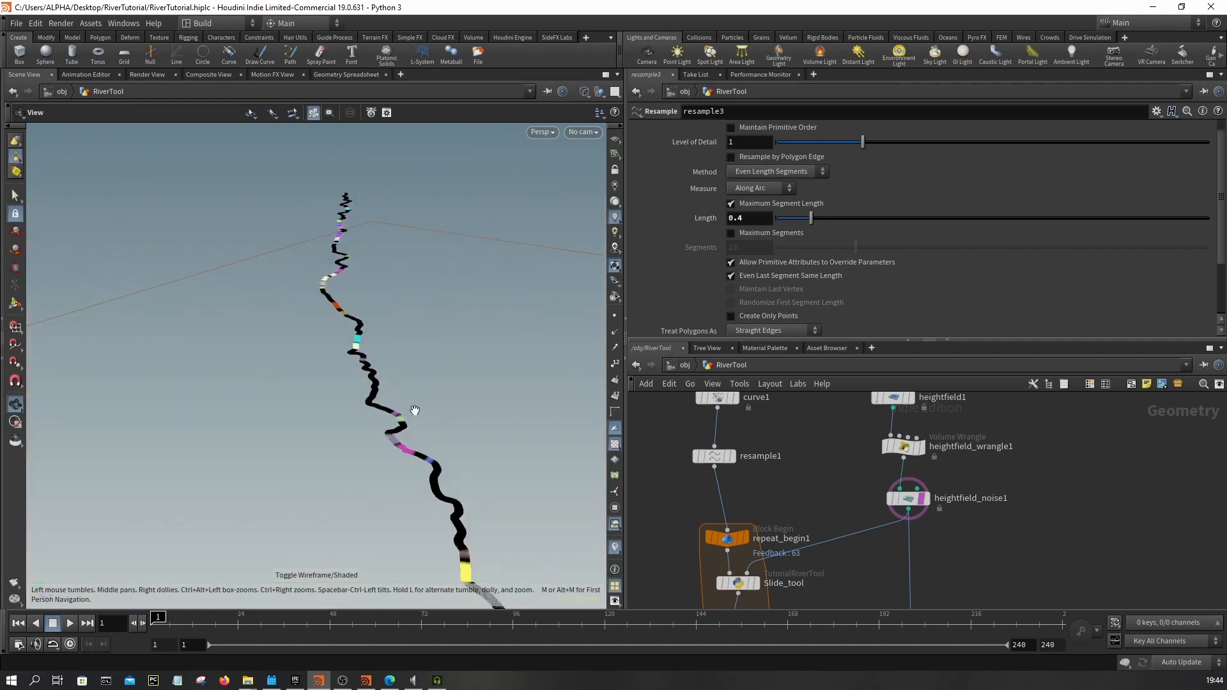
pyautogui.moveTo(332, 318); pyautogui.dragTo(429, 459)
pyautogui.moveTo(434, 387); pyautogui.dragTo(296, 397)
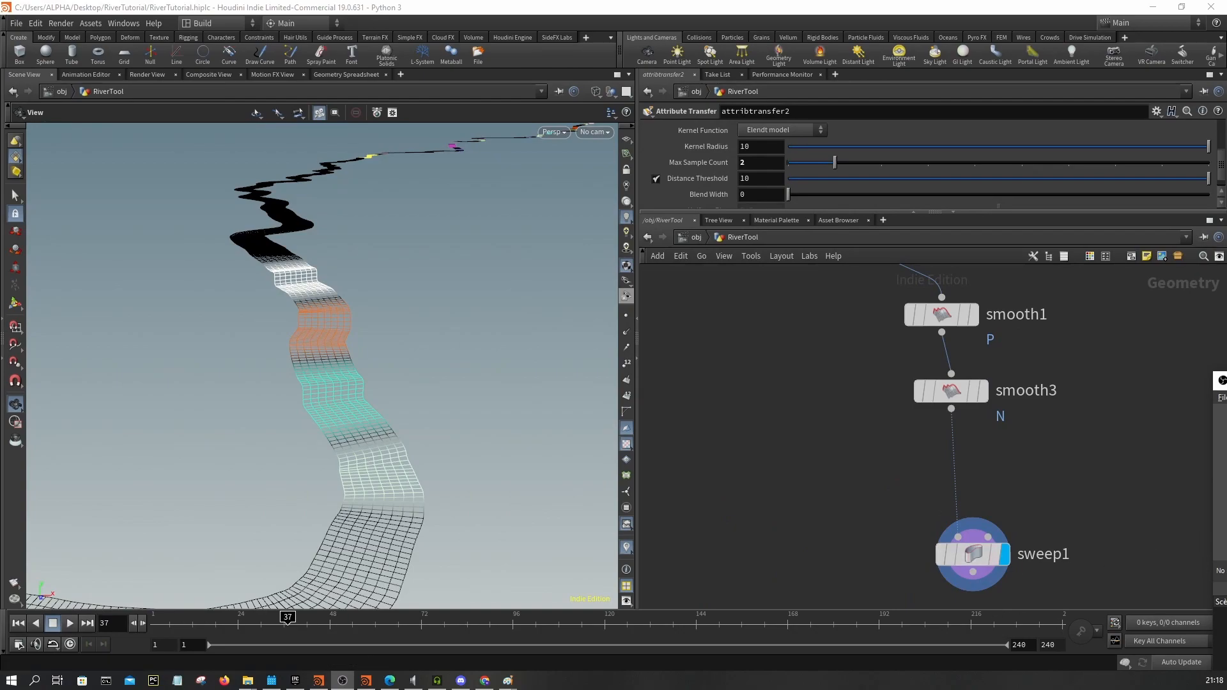
# - Insert an Attribute Transfer node between resample3 and smooth1
pyautogui.moveTo(288, 311); pyautogui.dragTo(449, 355)
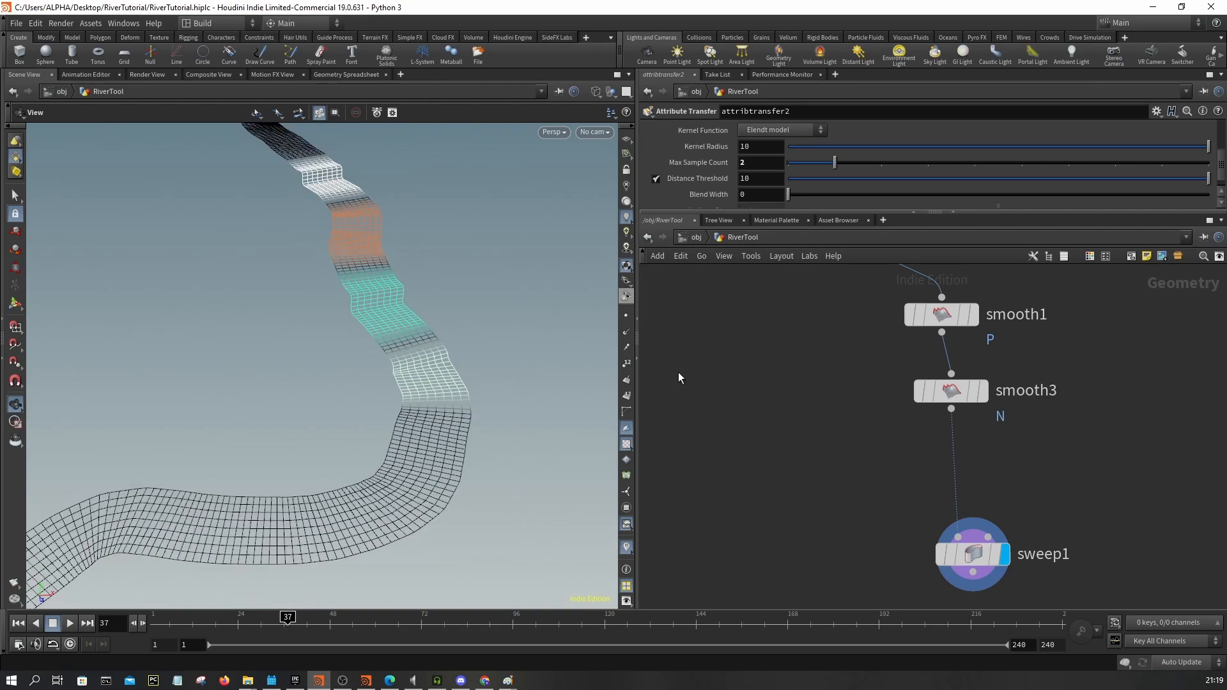
pyautogui.scroll(-5, 770, 420)
pyautogui.moveTo(780, 427); pyautogui.dragTo(828, 501, button='middle')
pyautogui.scroll(4, 850, 399)
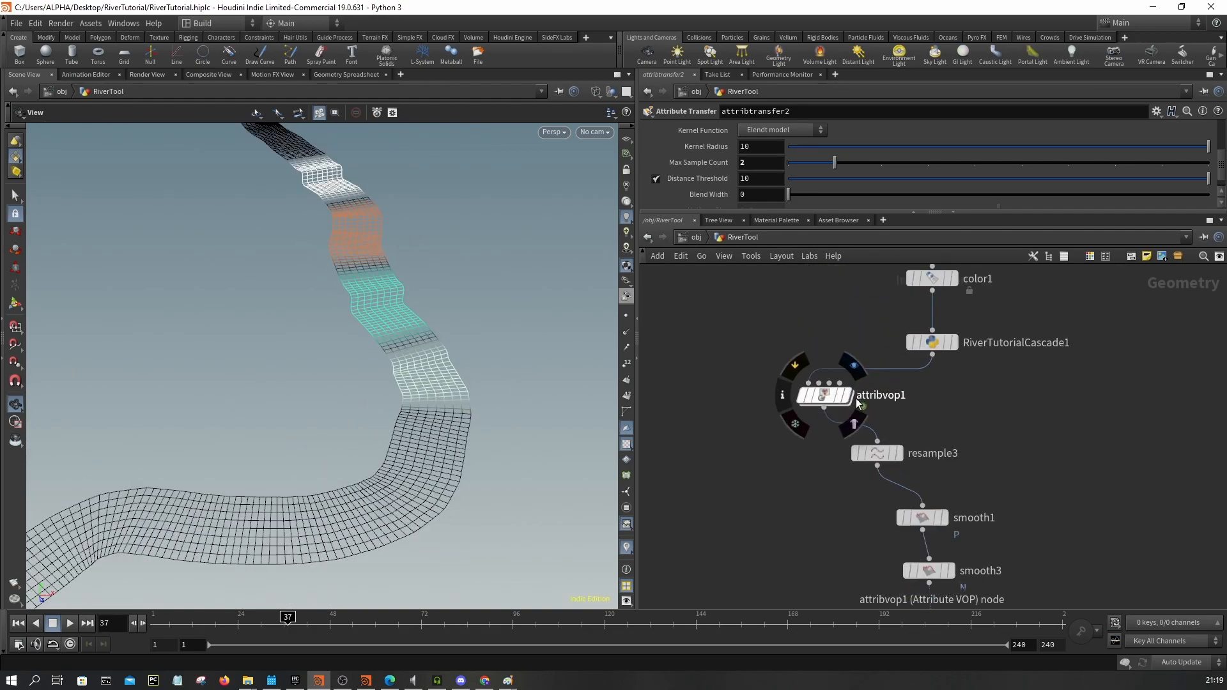
pyautogui.press('Tab')
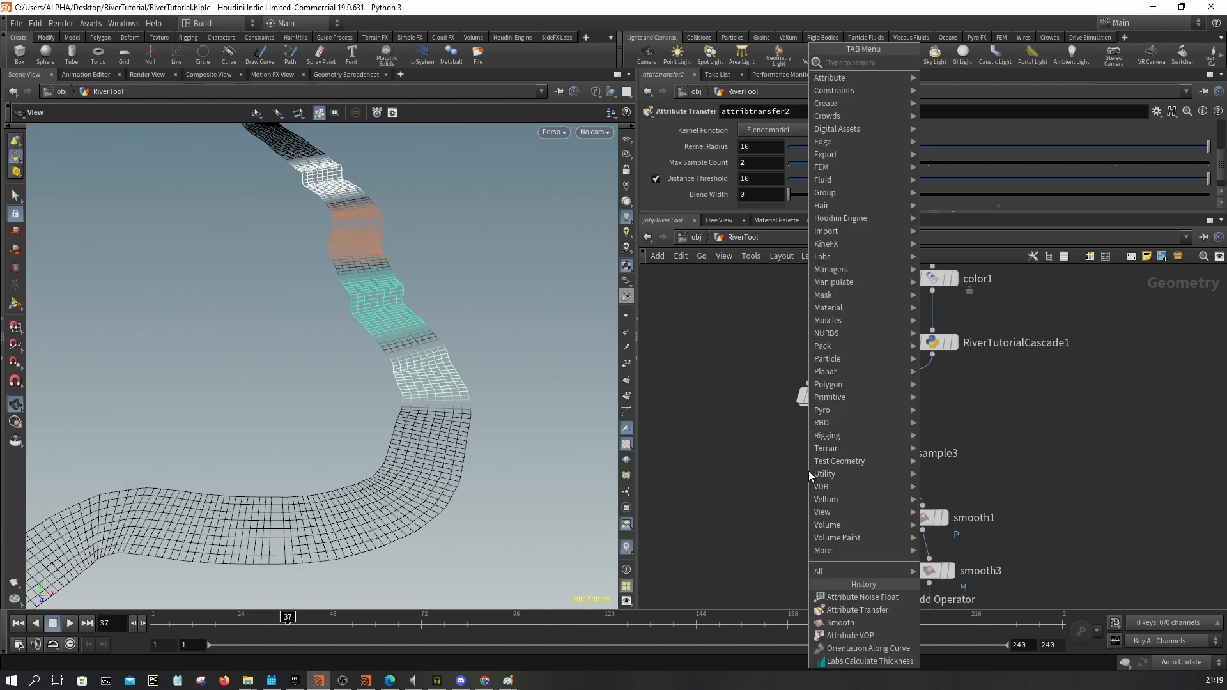
pyautogui.write('transfer')
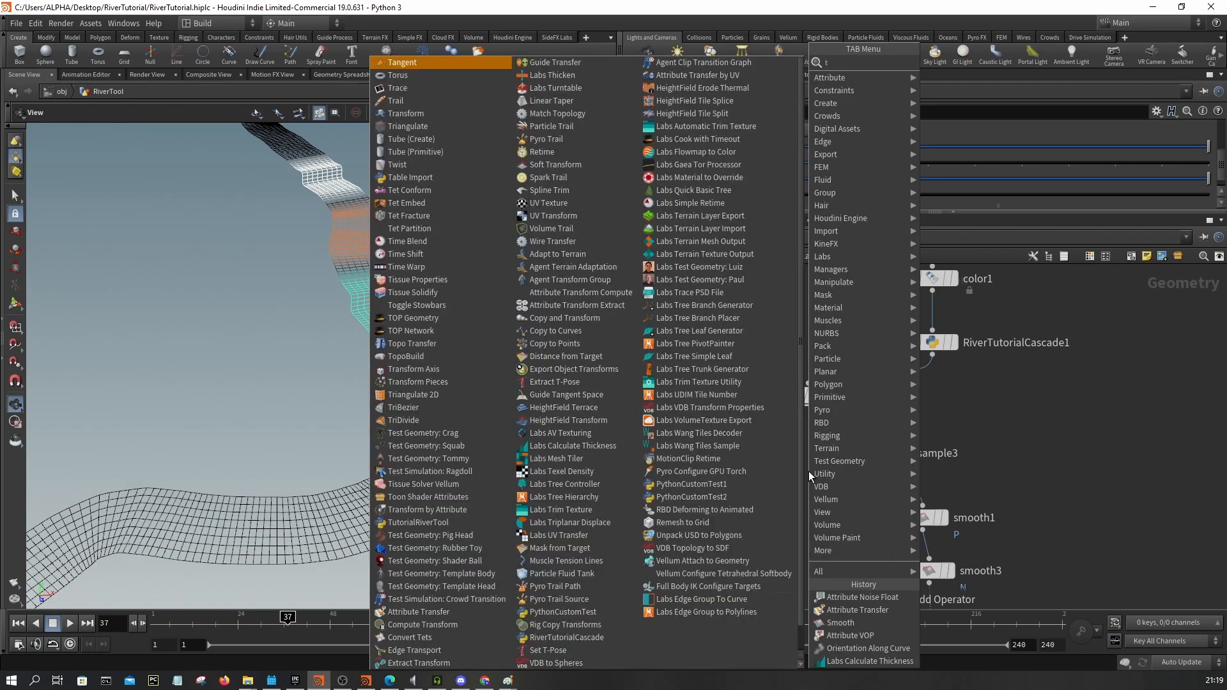
pyautogui.press('Return')
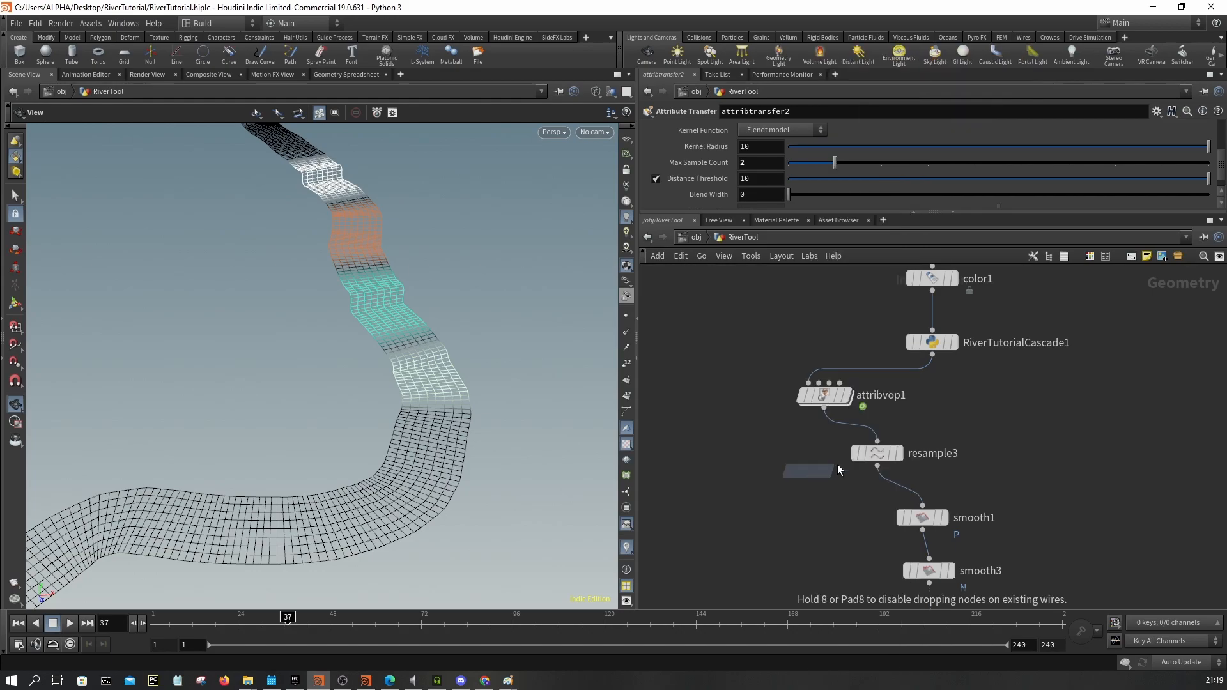
pyautogui.scroll(3, 828, 470)
pyautogui.click(825, 445)
pyautogui.click(828, 334)
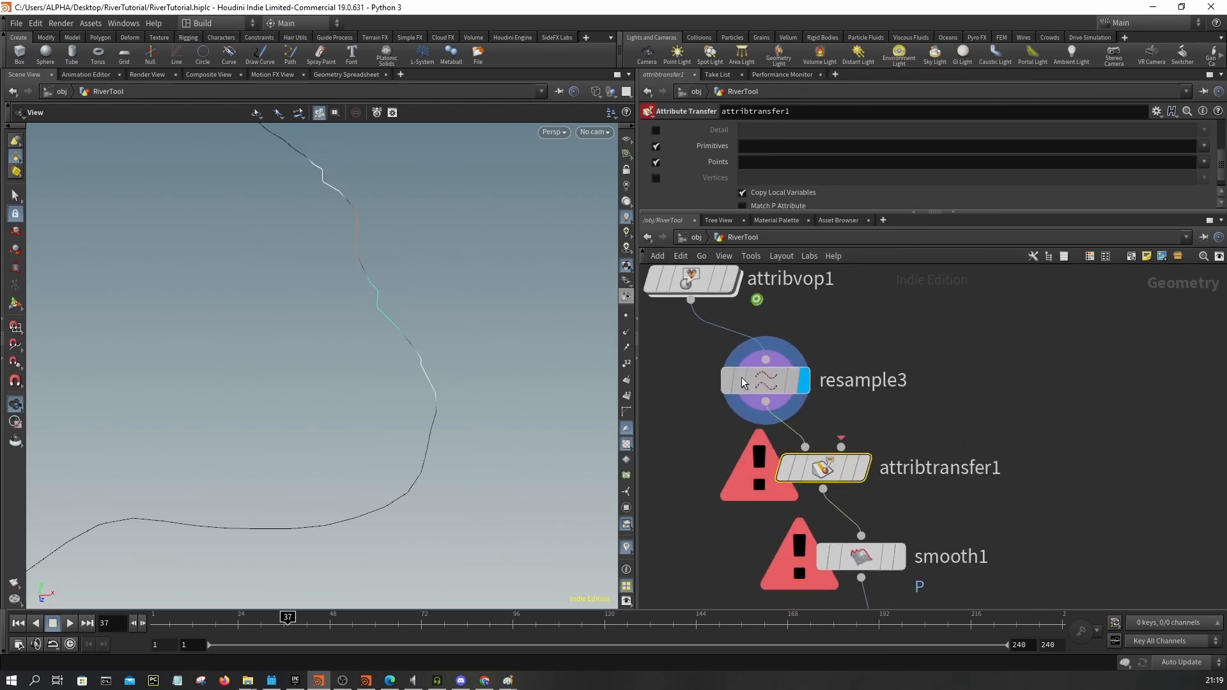
# - Connect attribvop1 to the second input of attribtransfer1 and display the attribtransfer1 result
pyautogui.click(864, 467)
pyautogui.scroll(-3, 965, 471)
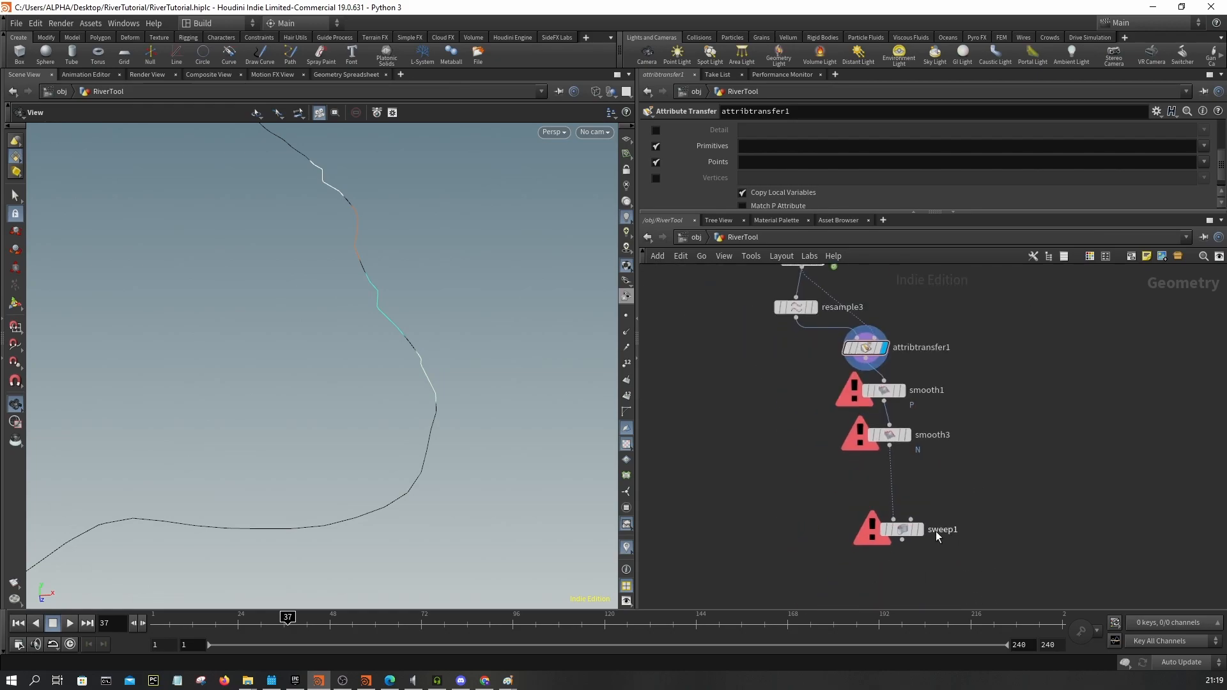
pyautogui.click(916, 502)
pyautogui.click(885, 348)
pyautogui.moveTo(795, 320); pyautogui.dragTo(862, 451, button='middle')
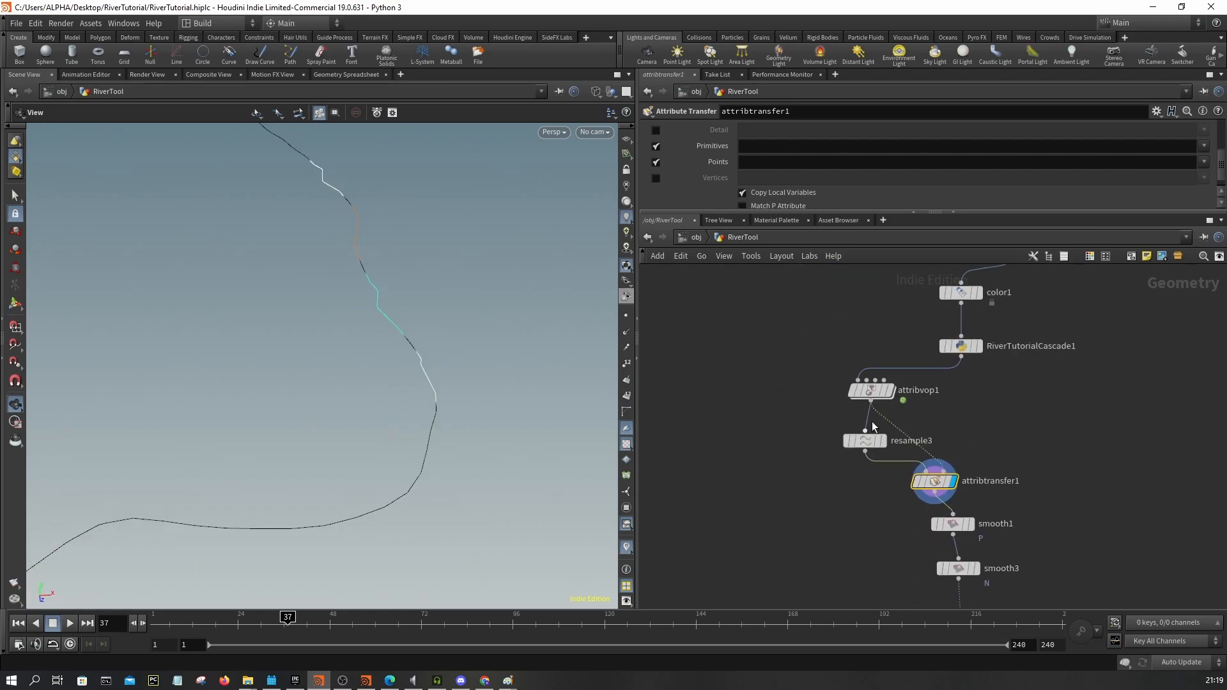
pyautogui.scroll(3, 862, 451)
# - Show the point normals and compare them at a steep drop between attribvop1, resample3 and attribtransfer1
pyautogui.click(627, 333)
pyautogui.moveTo(386, 348); pyautogui.dragTo(447, 263)
pyautogui.moveTo(957, 494)
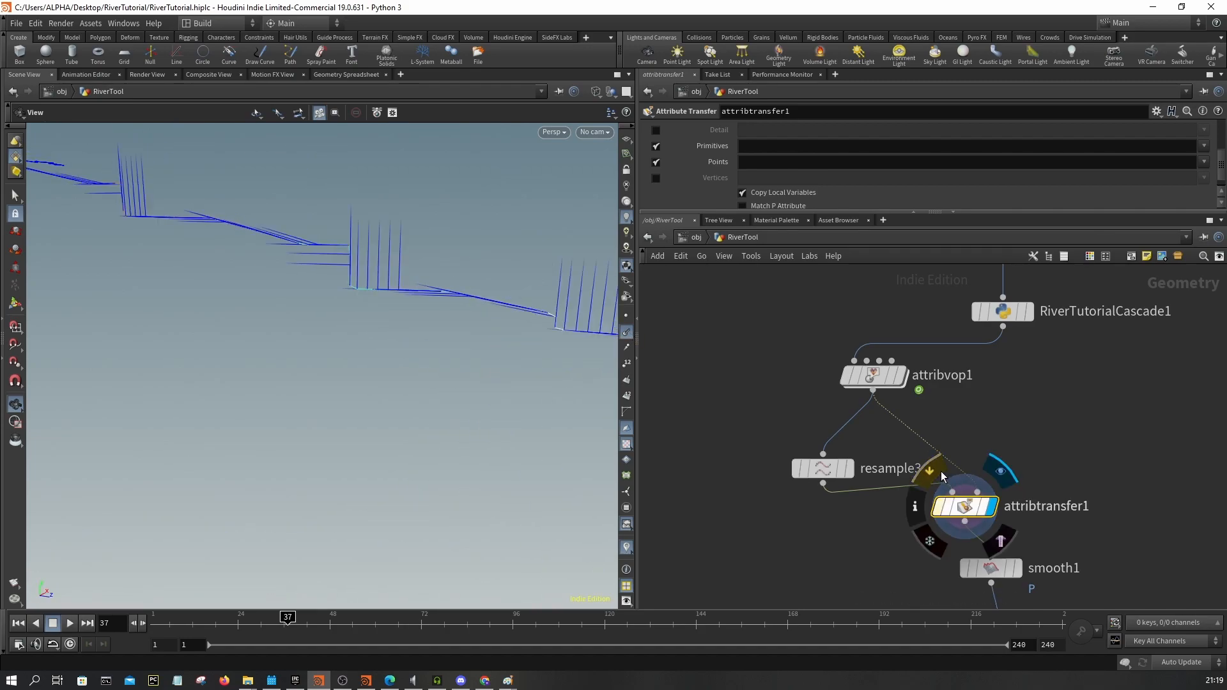
pyautogui.scroll(5, 342, 259)
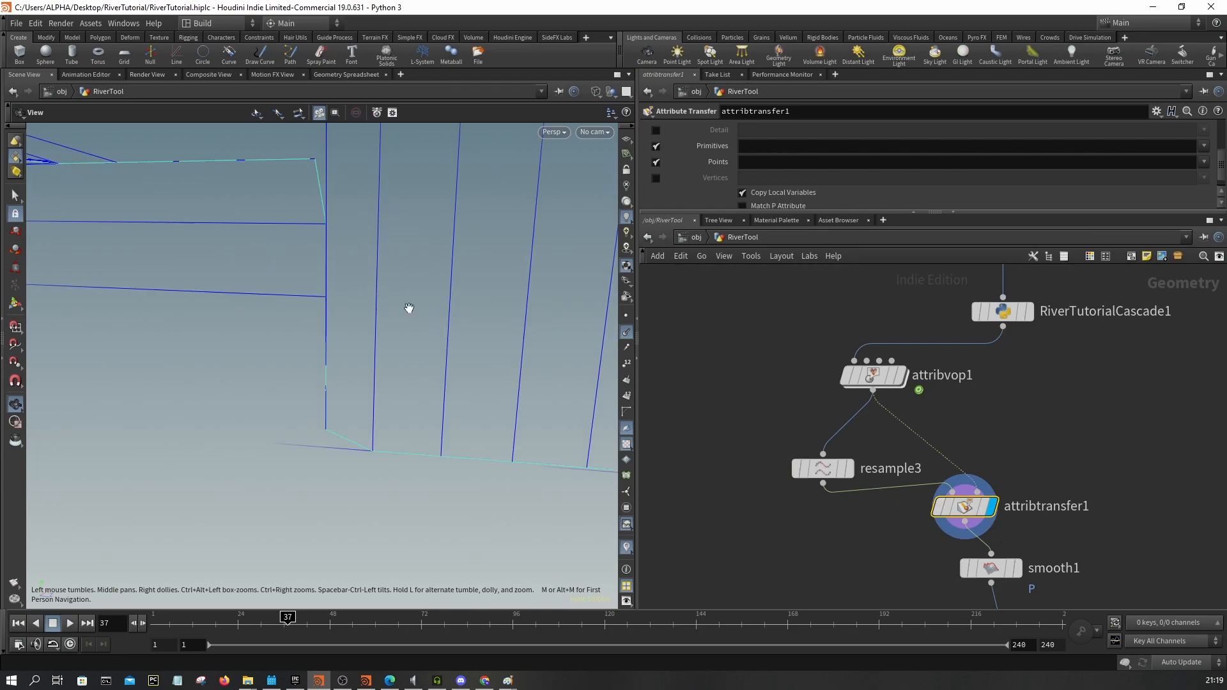
pyautogui.click(919, 377)
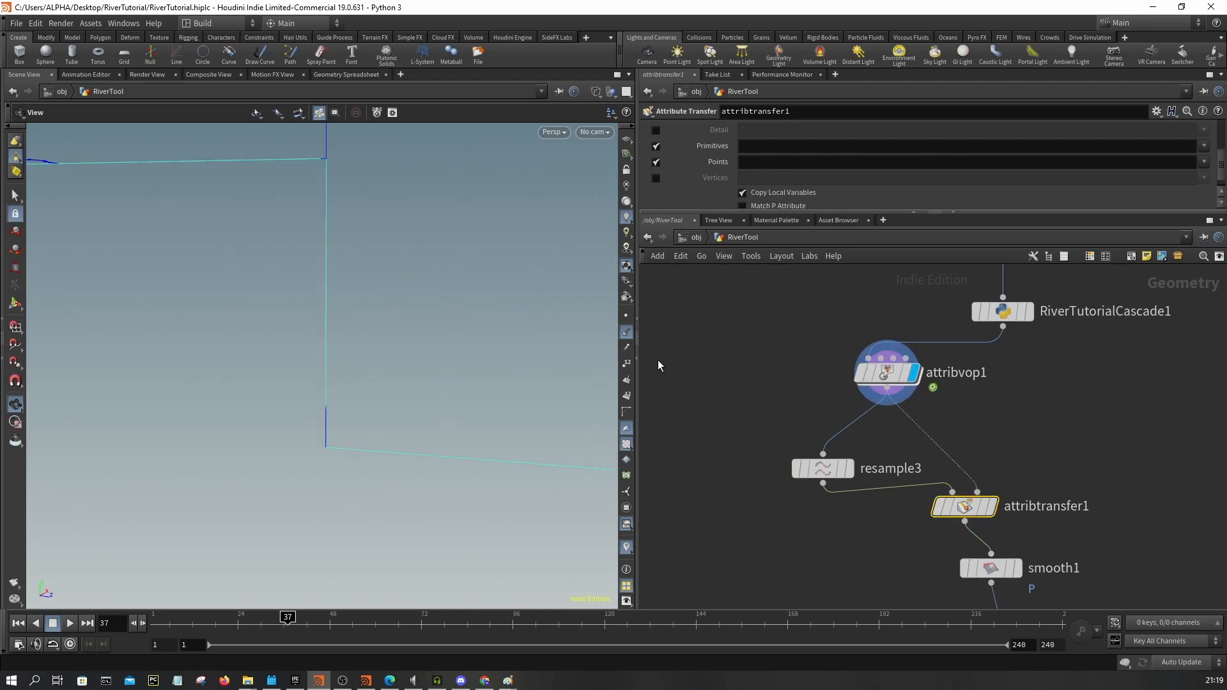
pyautogui.click(849, 468)
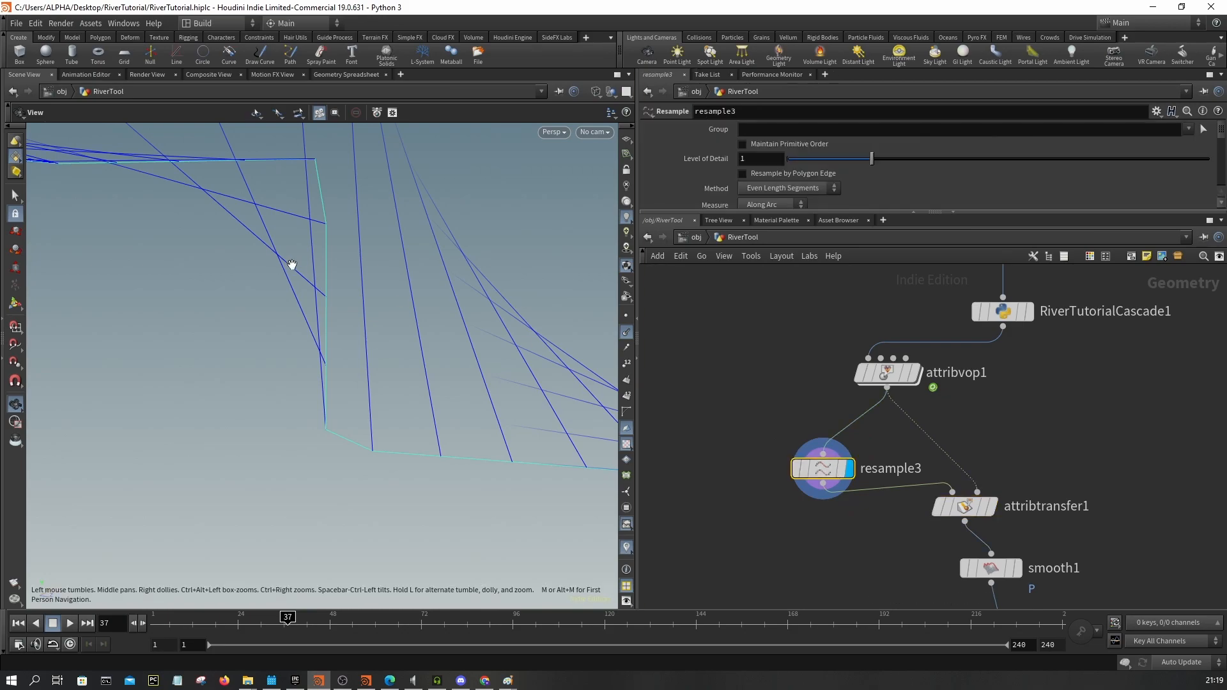
pyautogui.click(995, 507)
# - Set the Max Sample Count of attribtransfer1 to 2 in its transfer conditions
pyautogui.scroll(-3, 796, 171)
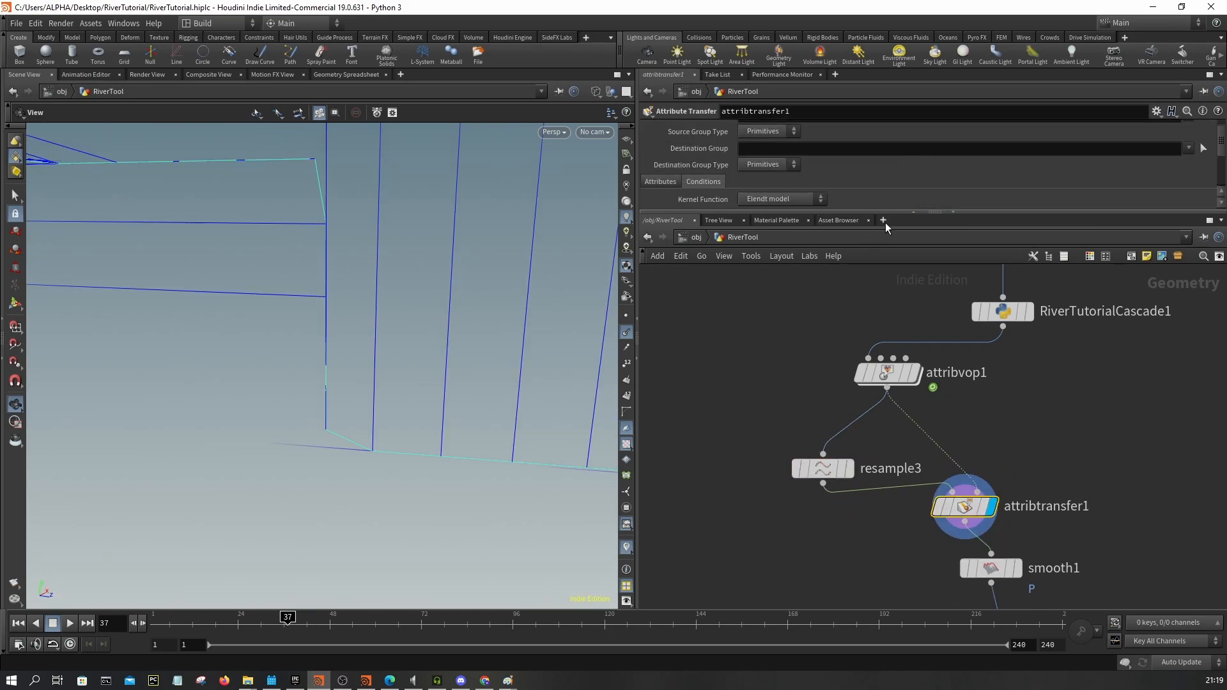
pyautogui.moveTo(905, 214); pyautogui.dragTo(811, 305)
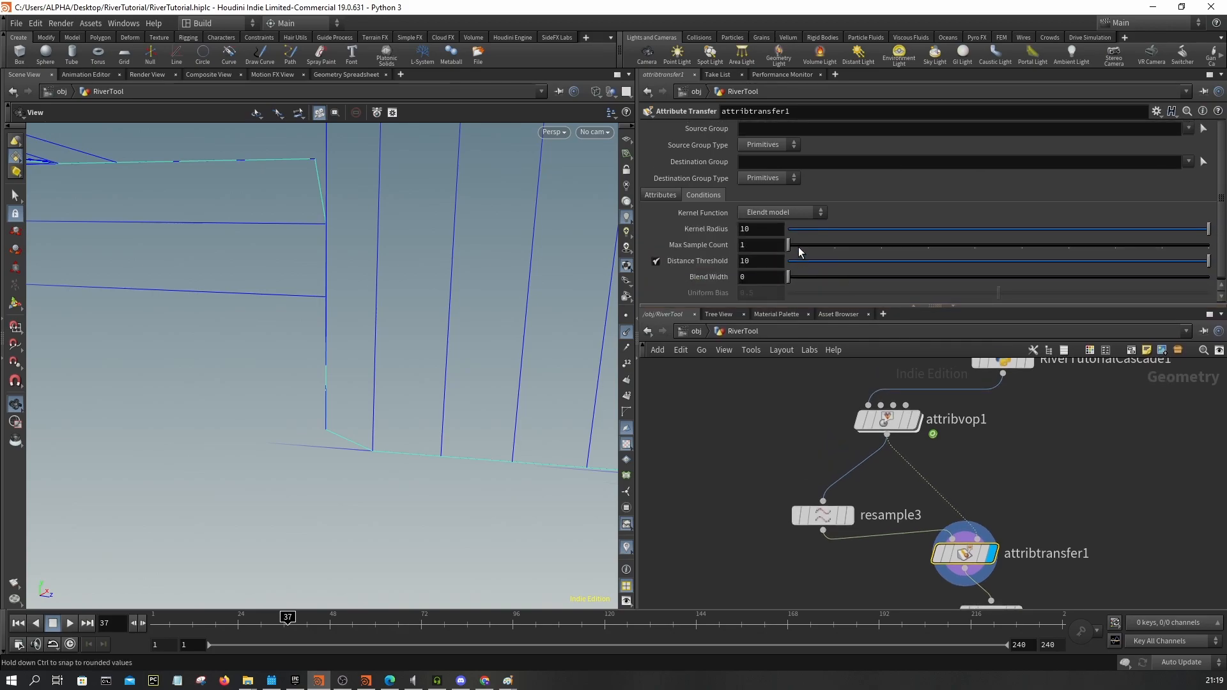
pyautogui.moveTo(797, 245); pyautogui.dragTo(837, 247)
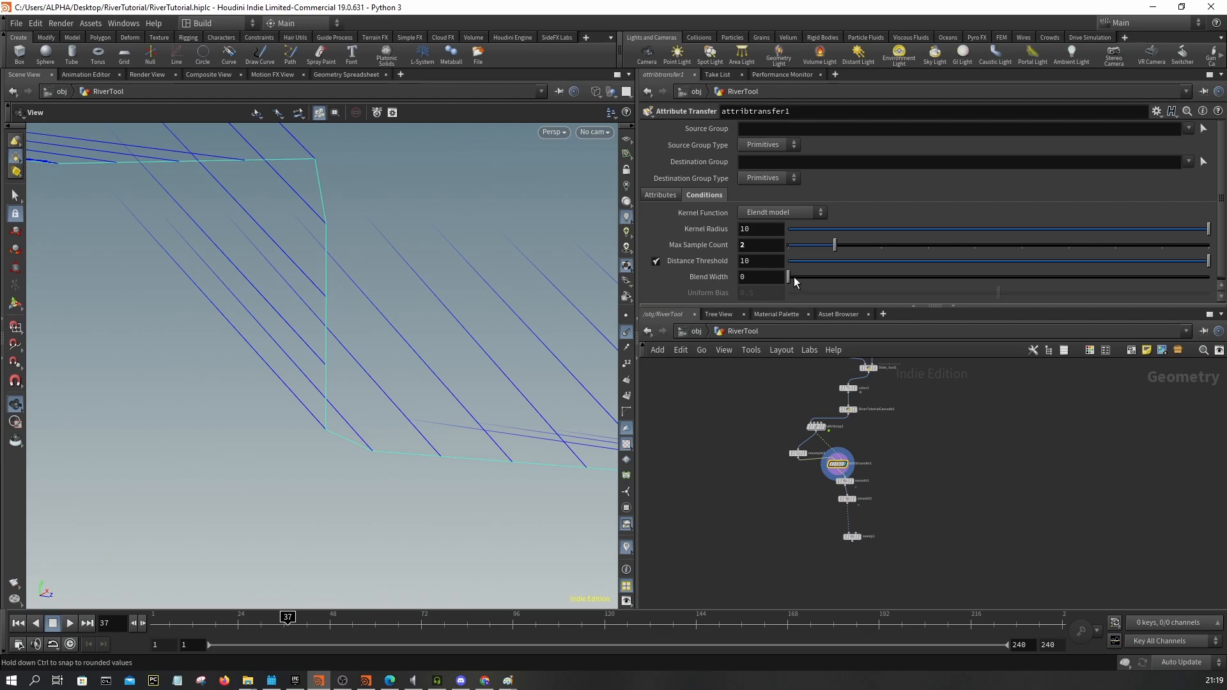
# - Set the Blend Width of attribtransfer1 to 10 and its Distance Threshold to 0.1
pyautogui.moveTo(970, 277); pyautogui.dragTo(817, 277)
pyautogui.press('Return')
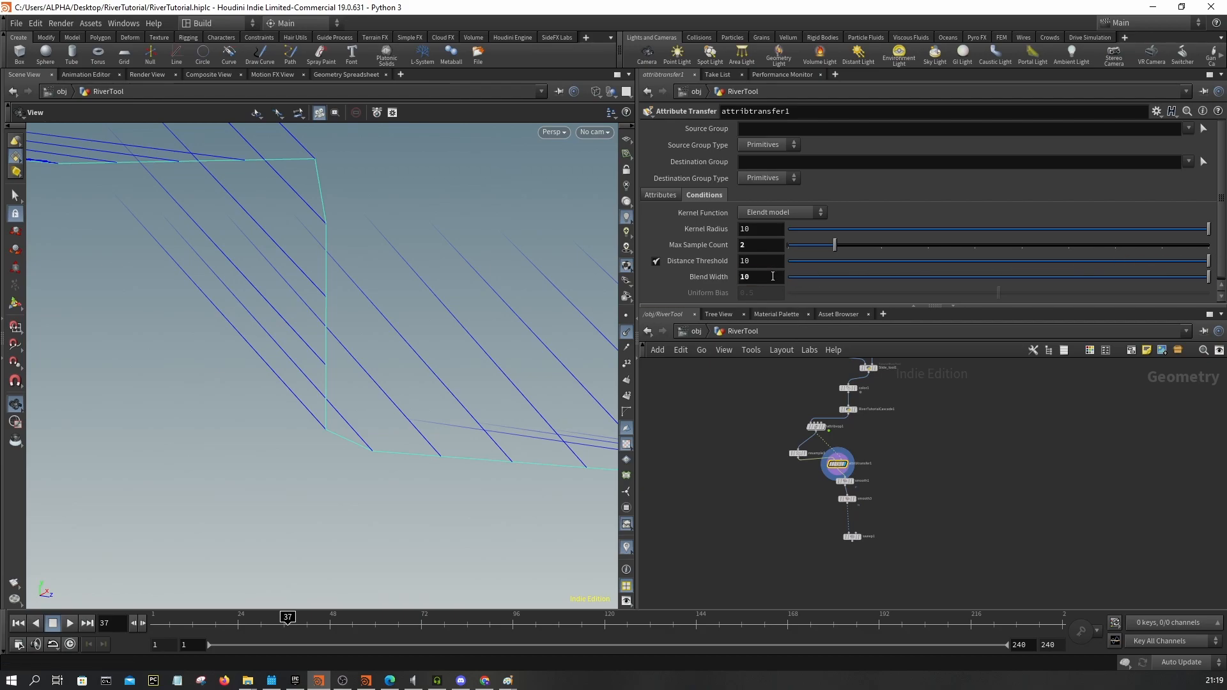
pyautogui.click(656, 260)
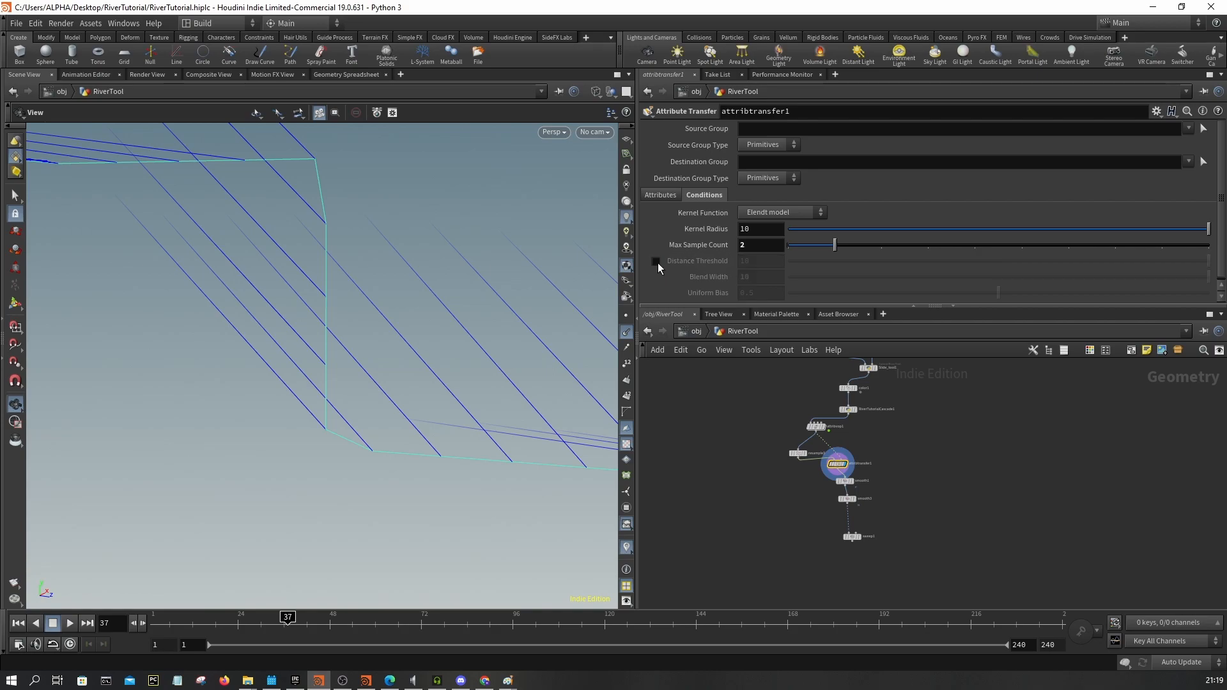
pyautogui.click(656, 260)
pyautogui.click(761, 262)
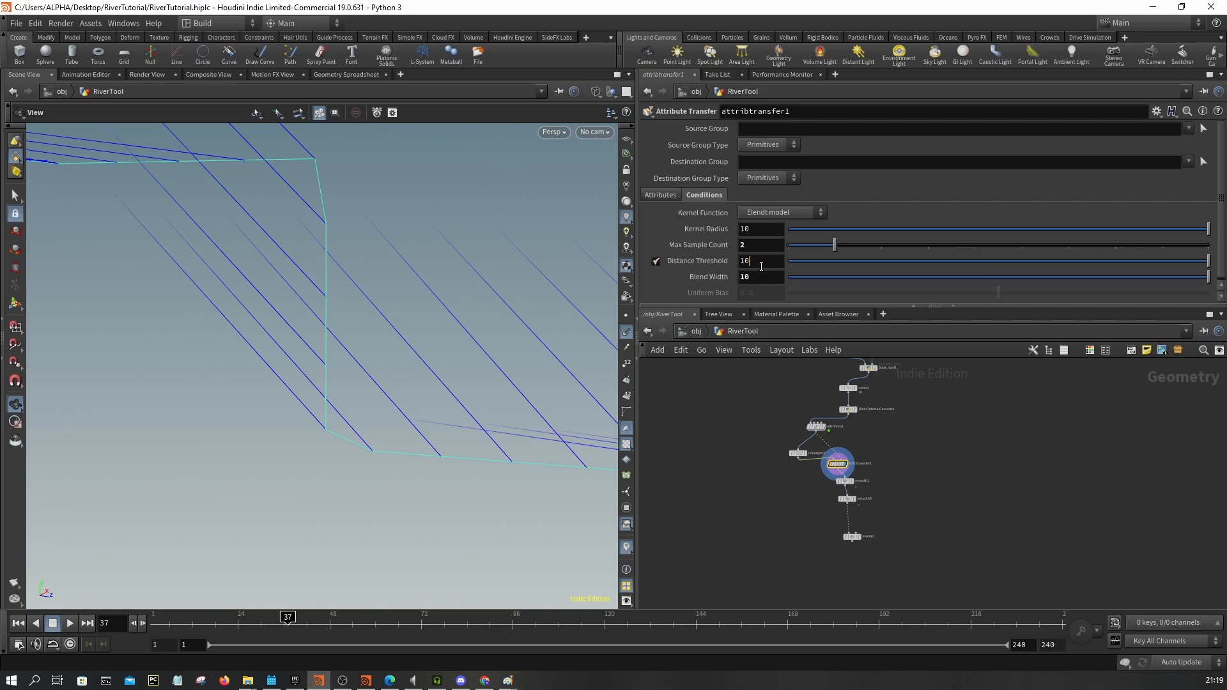
pyautogui.write('.1')
pyautogui.press('Return')
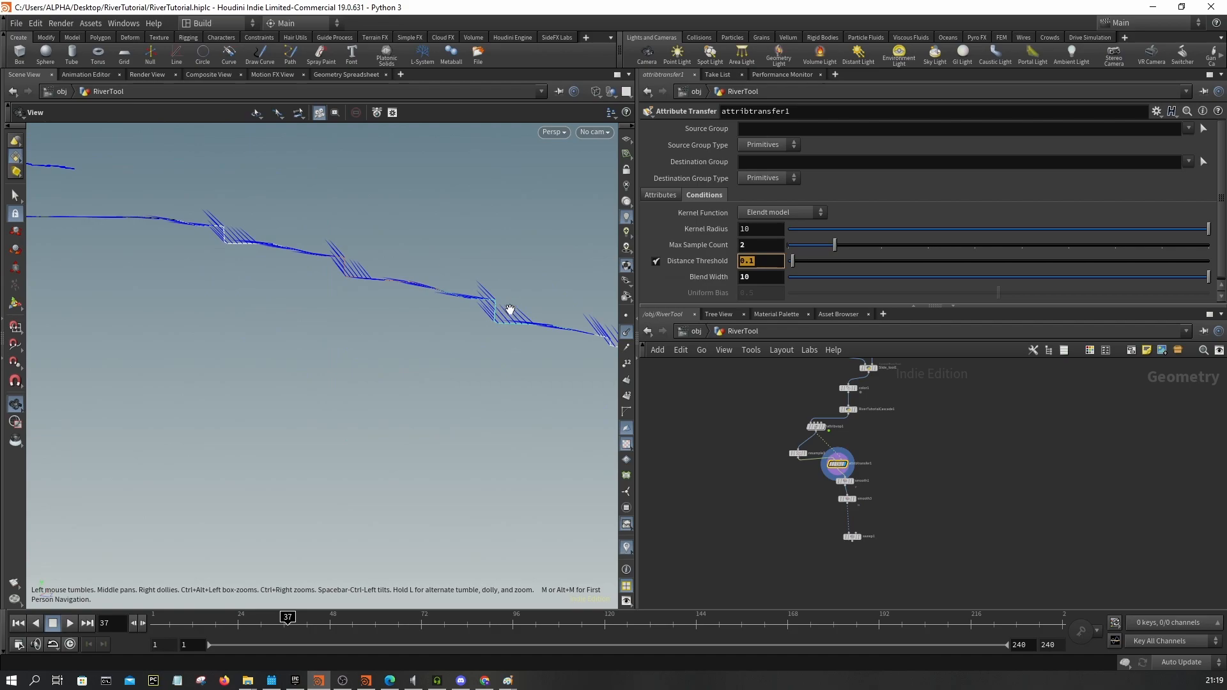
# - Try Blend Width values of 0, 2 and 1 on attribtransfer1, then set it to 1.61
pyautogui.click(758, 278)
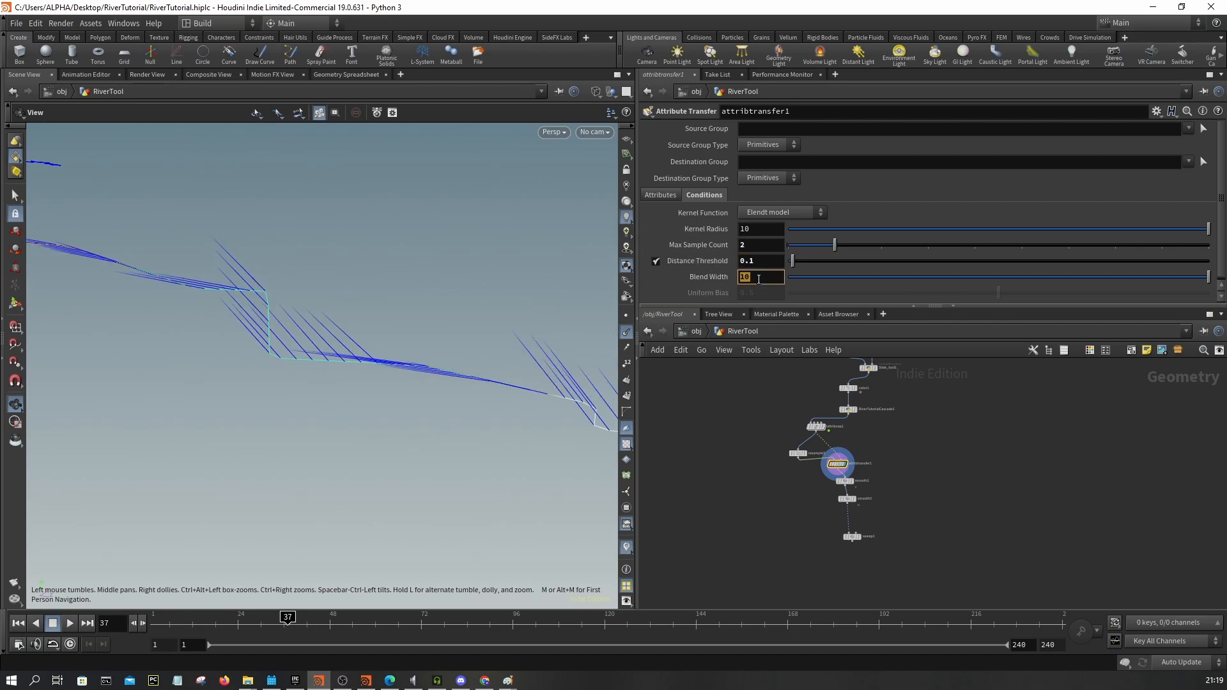
pyautogui.press('BackSpace')
pyautogui.write('0')
pyautogui.press('Return')
pyautogui.write('2')
pyautogui.press('Return')
pyautogui.write('1')
pyautogui.press('Return')
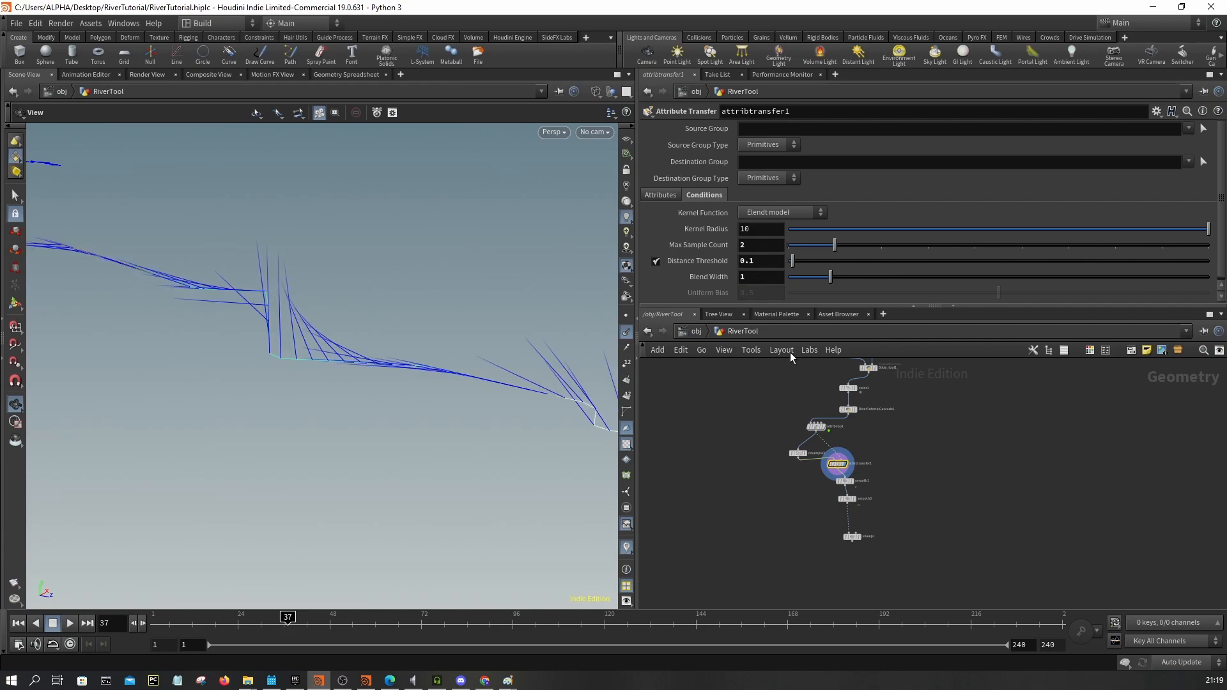
pyautogui.doubleClick(765, 276)
pyautogui.moveTo(835, 284)
pyautogui.mouseDown()
pyautogui.moveTo(870, 282)
pyautogui.moveTo(838, 281)
pyautogui.moveTo(857, 284)
pyautogui.mouseUp()
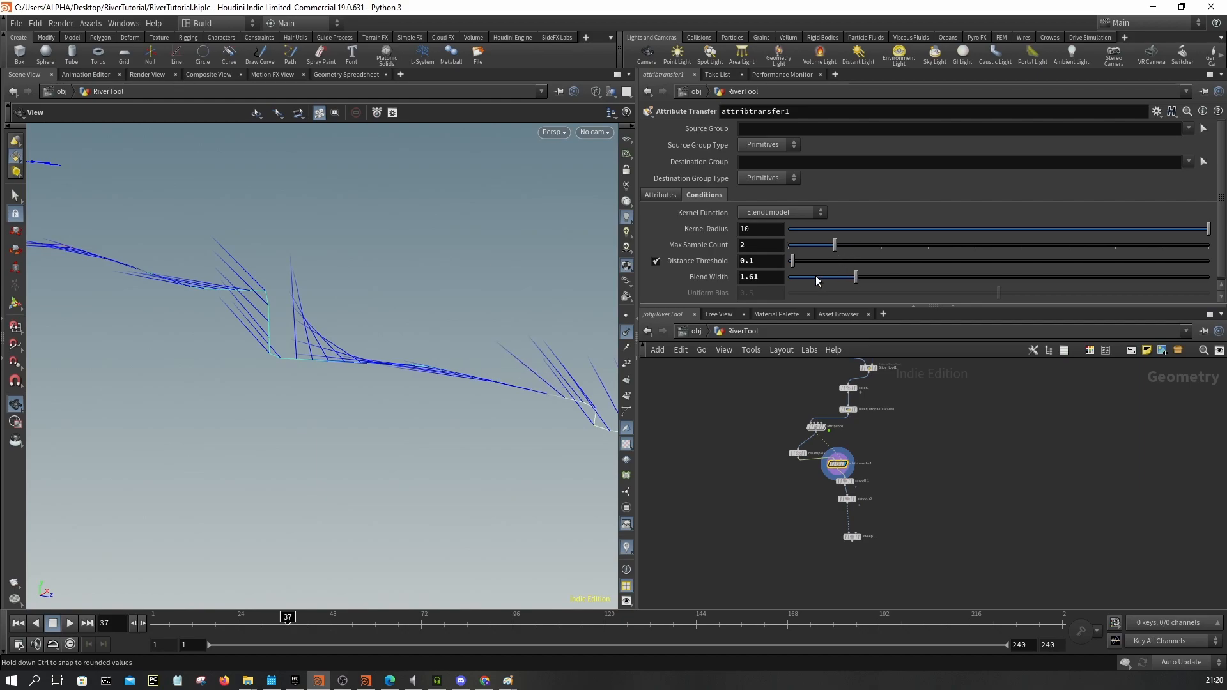
# - Display the sweep1 ribbon with its point normals hidden
pyautogui.scroll(8, 892, 534)
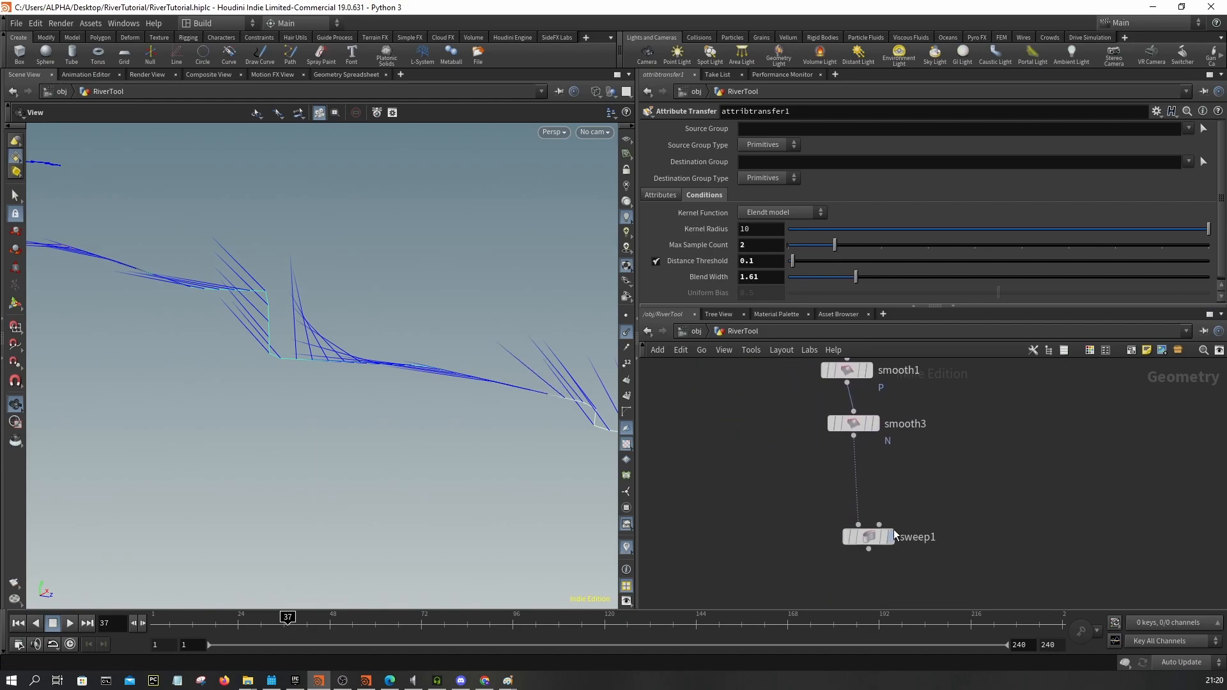
pyautogui.click(892, 540)
pyautogui.click(873, 541)
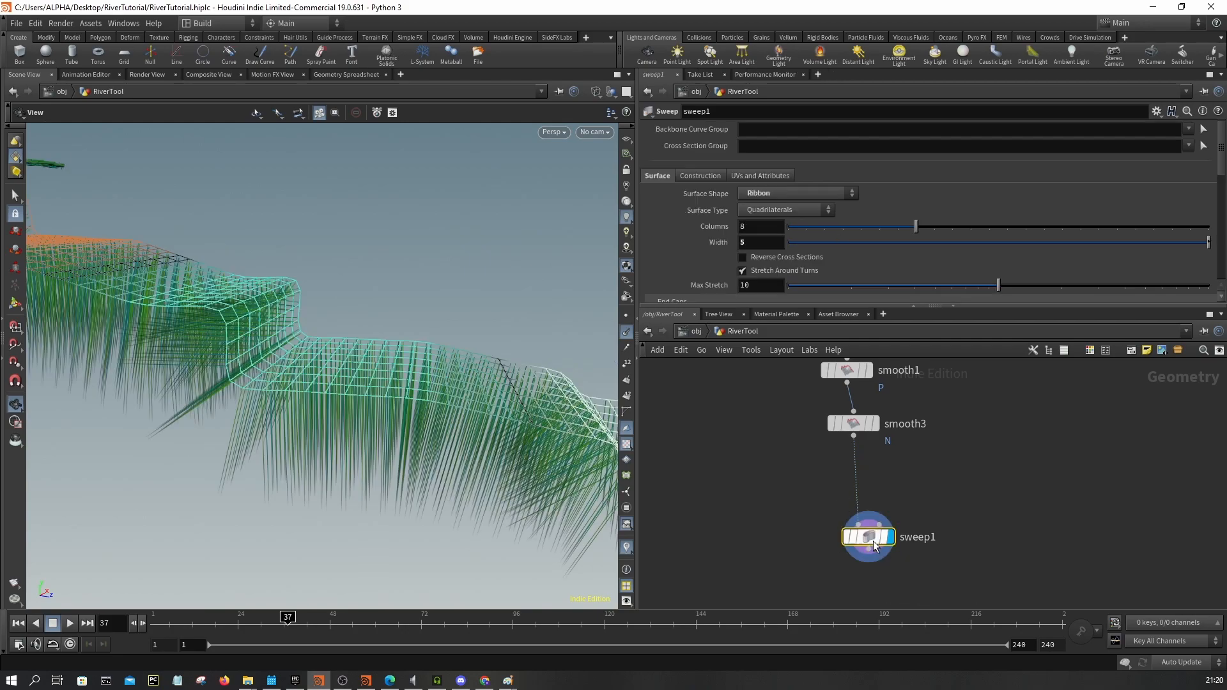
pyautogui.click(626, 332)
# - Compare the swept ribbon with attribtransfer1 bypassed and active, leaving the node active
pyautogui.moveTo(815, 466); pyautogui.dragTo(885, 573, button='middle')
pyautogui.moveTo(890, 418)
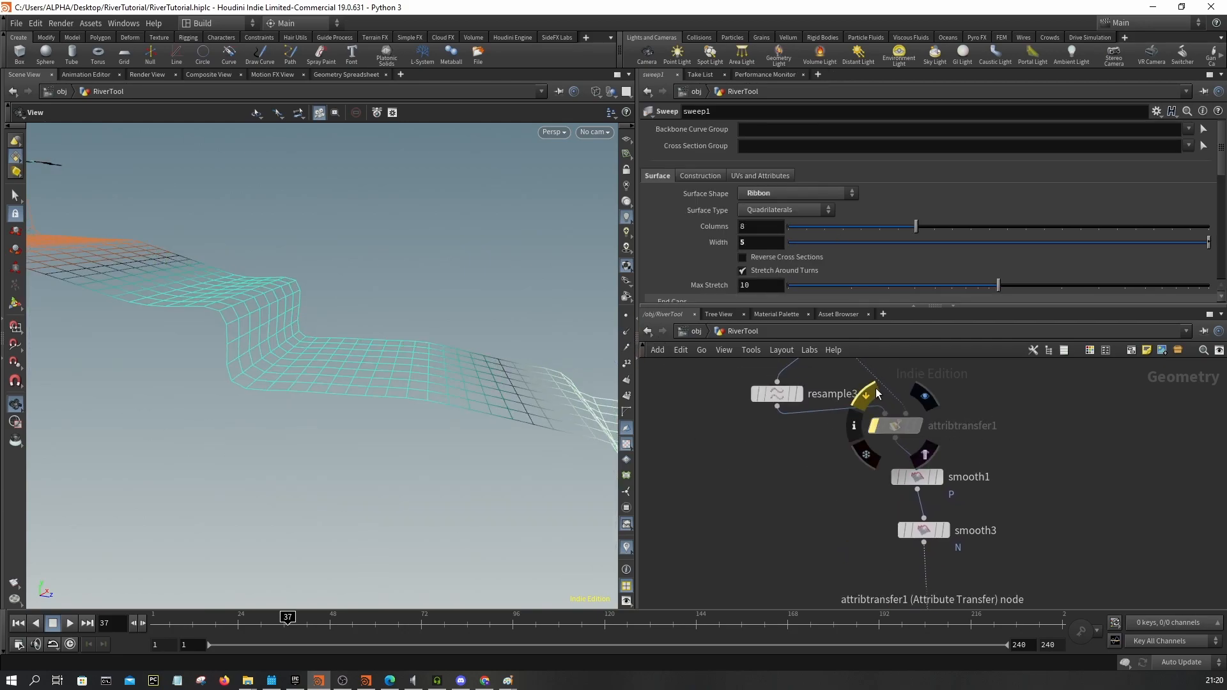
pyautogui.scroll(-5, 990, 446)
pyautogui.scroll(3, 968, 438)
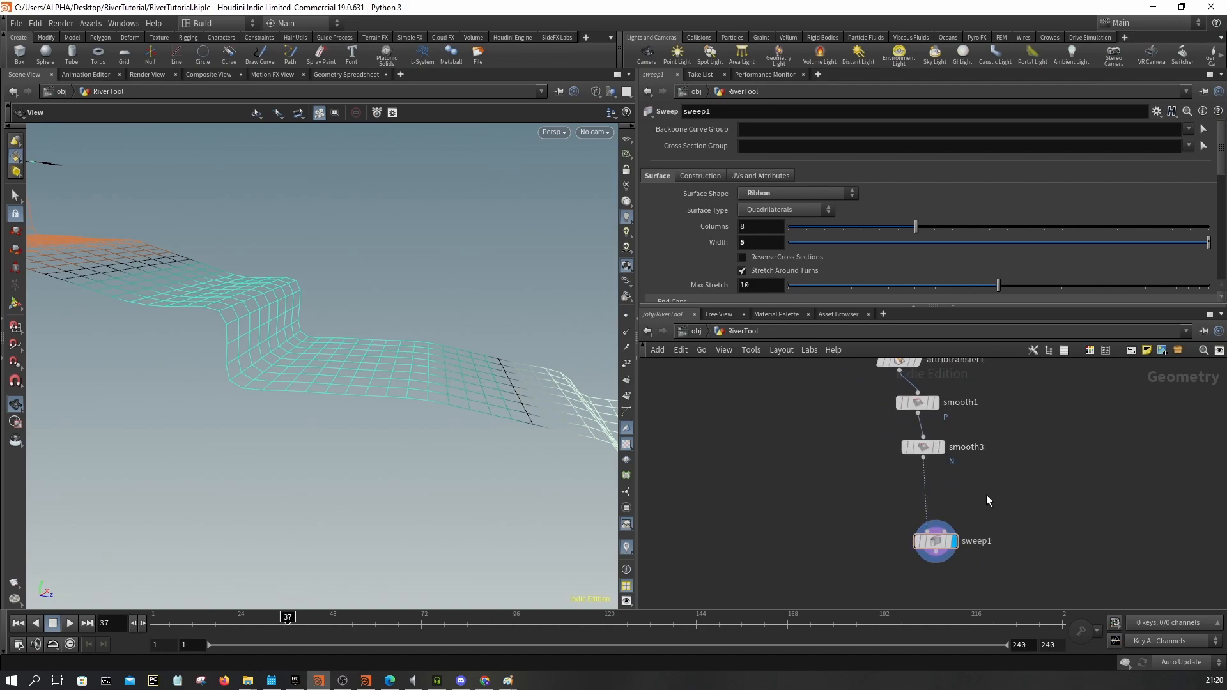
# - Insert an Attribute VOP node between smooth3 and sweep1 and display its result
pyautogui.press('Tab')
pyautogui.write('attribut')
pyautogui.write('ew')
pyautogui.press('Return')
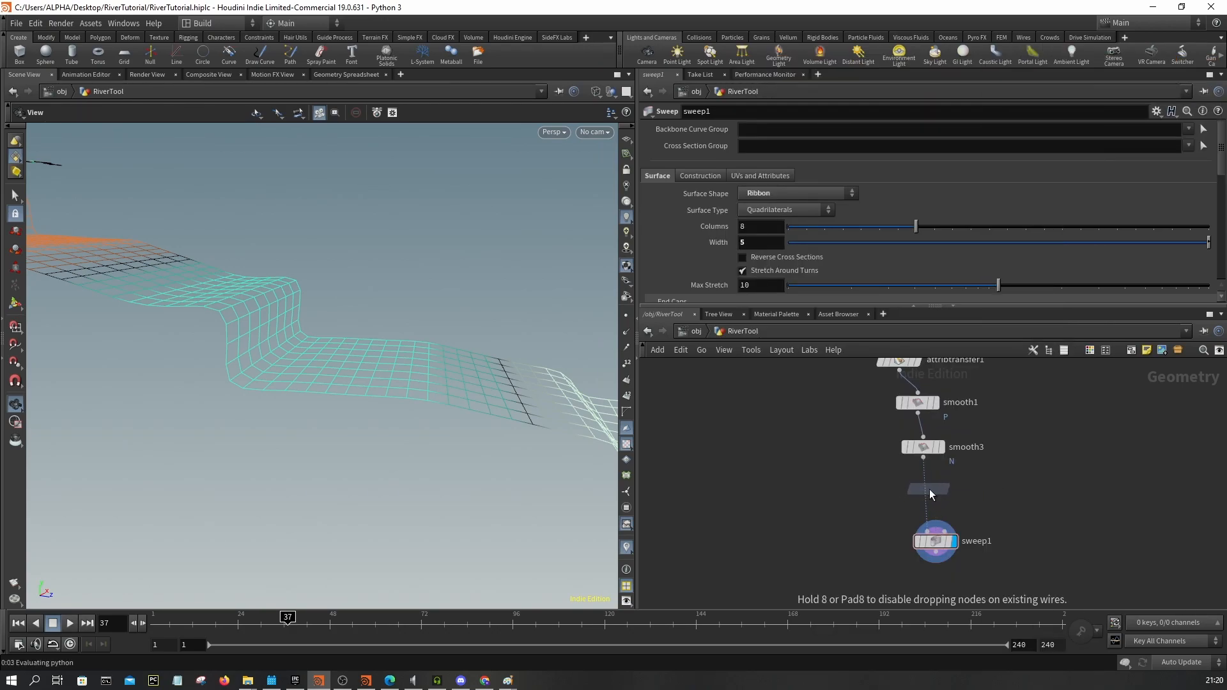
pyautogui.click(930, 498)
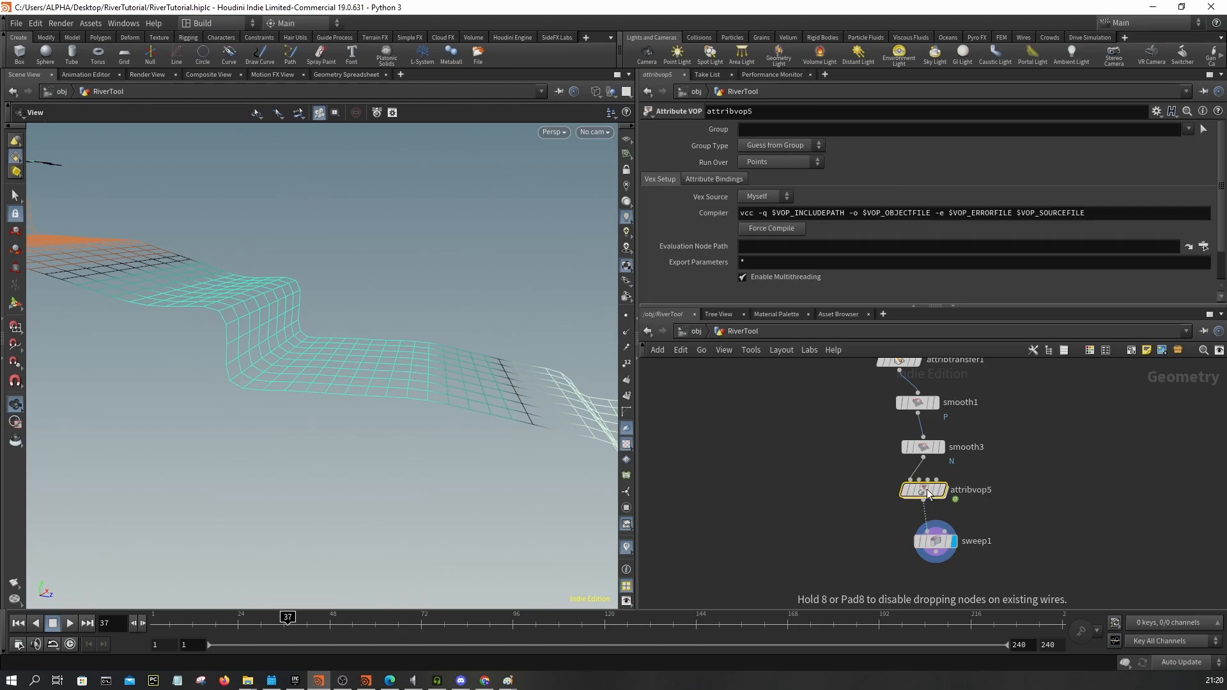
pyautogui.click(946, 493)
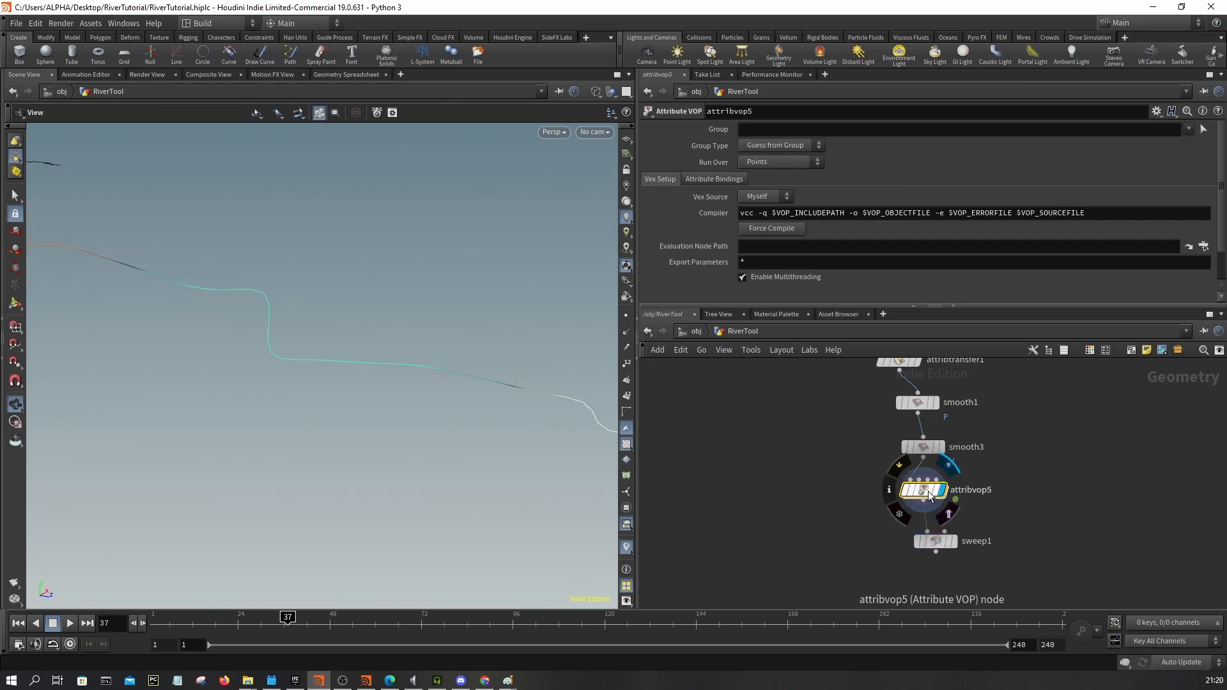
# - Inside attribvop5, add an Add Constant node with value 1 fed by the global ptnum
pyautogui.doubleClick(925, 491)
pyautogui.moveTo(892, 485); pyautogui.dragTo(757, 472)
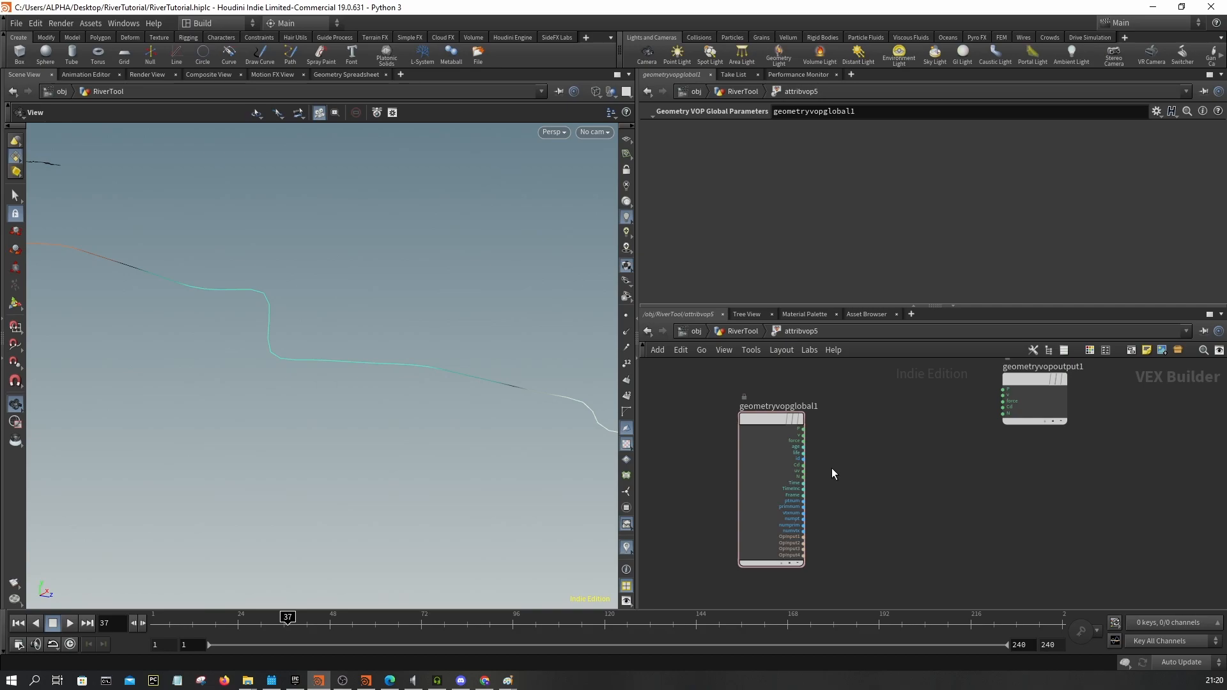
pyautogui.press('Tab')
pyautogui.write('add const')
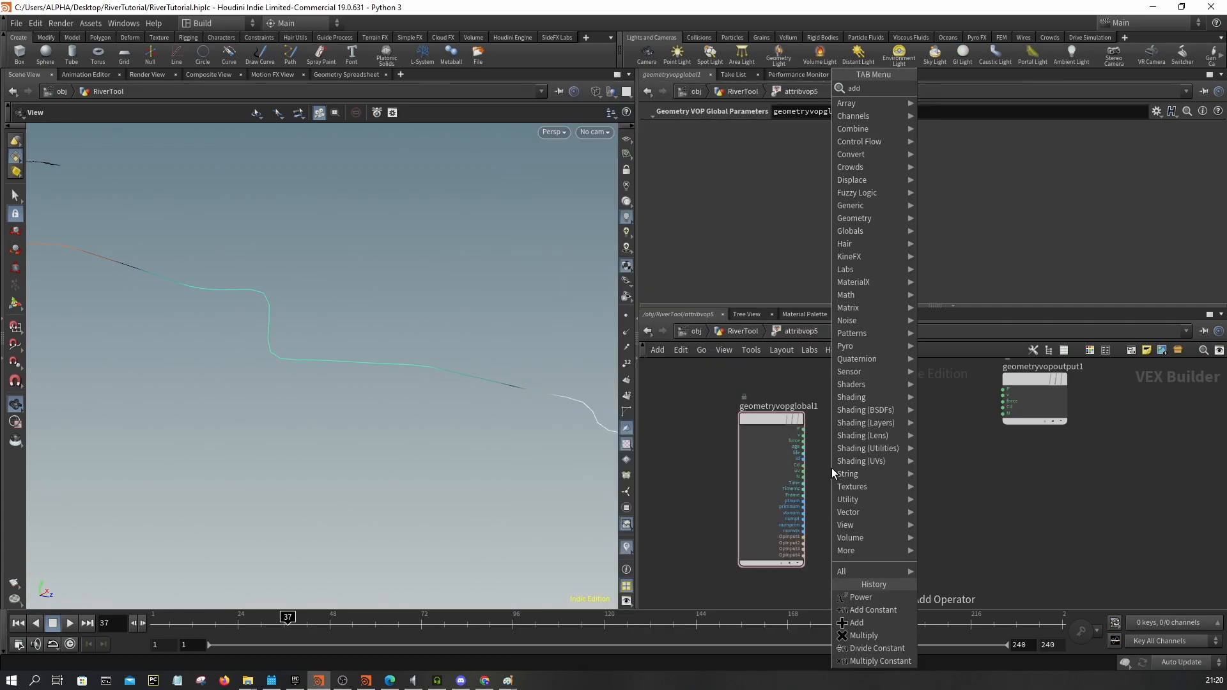
pyautogui.press('Return')
pyautogui.click(831, 468)
pyautogui.scroll(4, 831, 468)
pyautogui.moveTo(831, 468); pyautogui.dragTo(774, 537)
pyautogui.scroll(-3, 776, 466)
pyautogui.moveTo(760, 470); pyautogui.dragTo(700, 469)
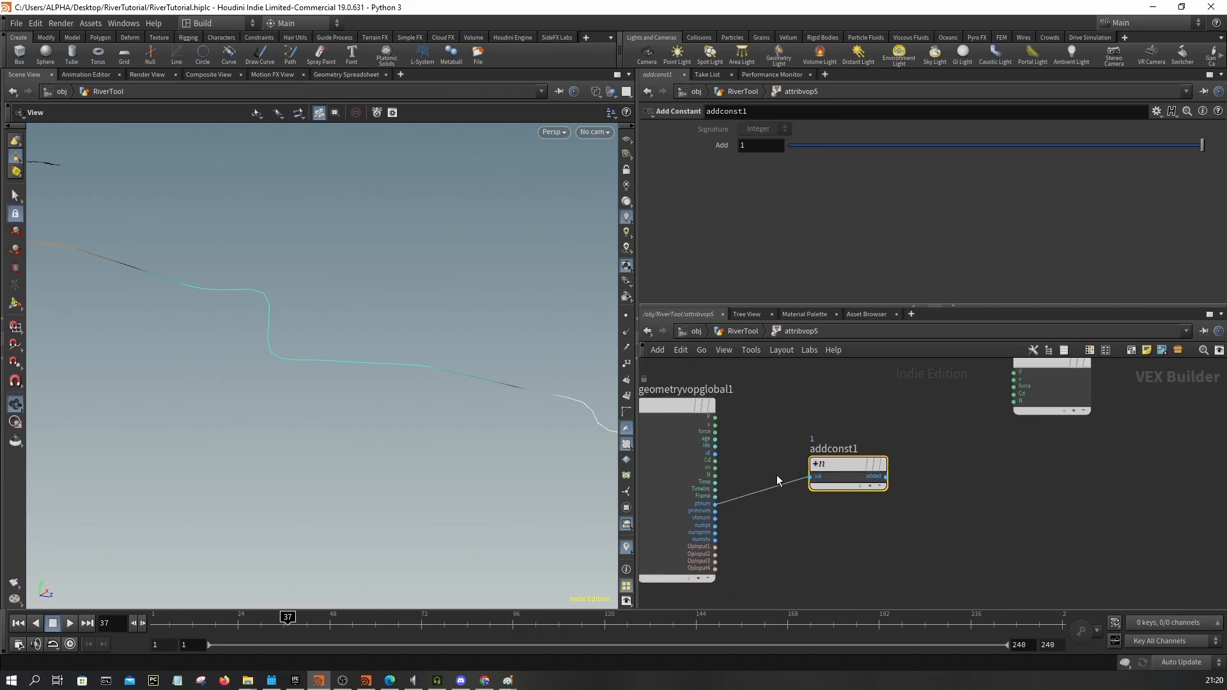
pyautogui.moveTo(856, 476); pyautogui.dragTo(821, 492)
# - Add a Subtract Constant node with value 1 below addconst1 and feed it from the global ptnum
pyautogui.press('Tab')
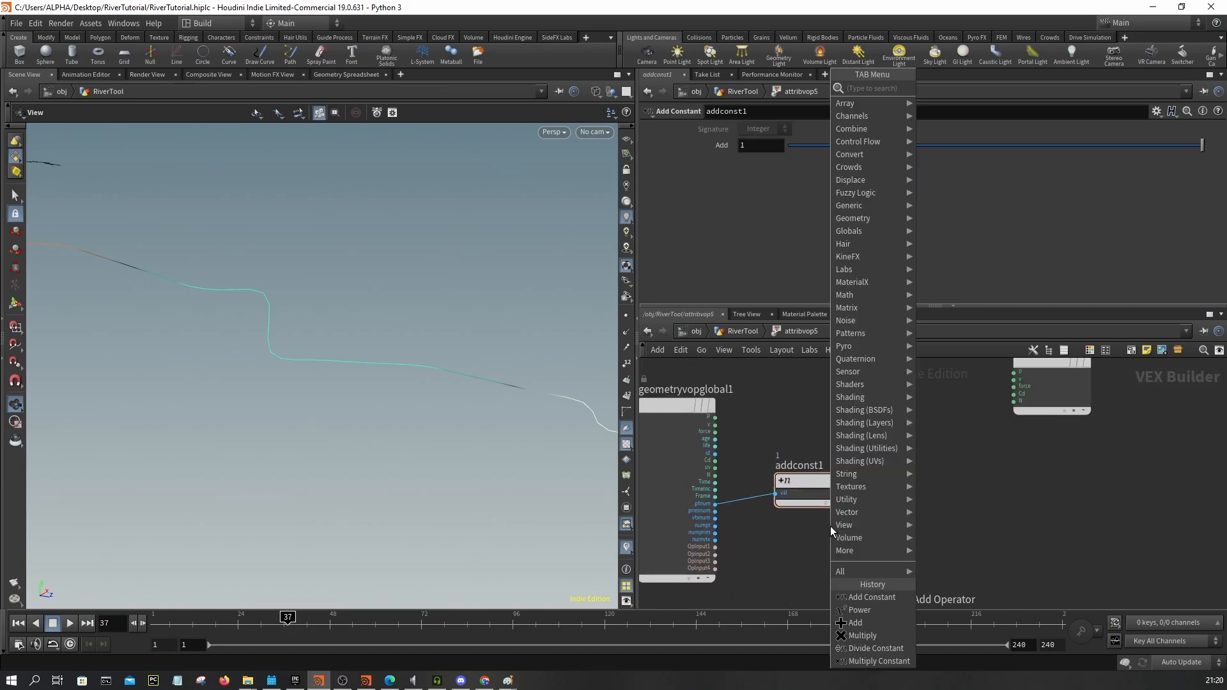
pyautogui.write('subtract')
pyautogui.press('Return')
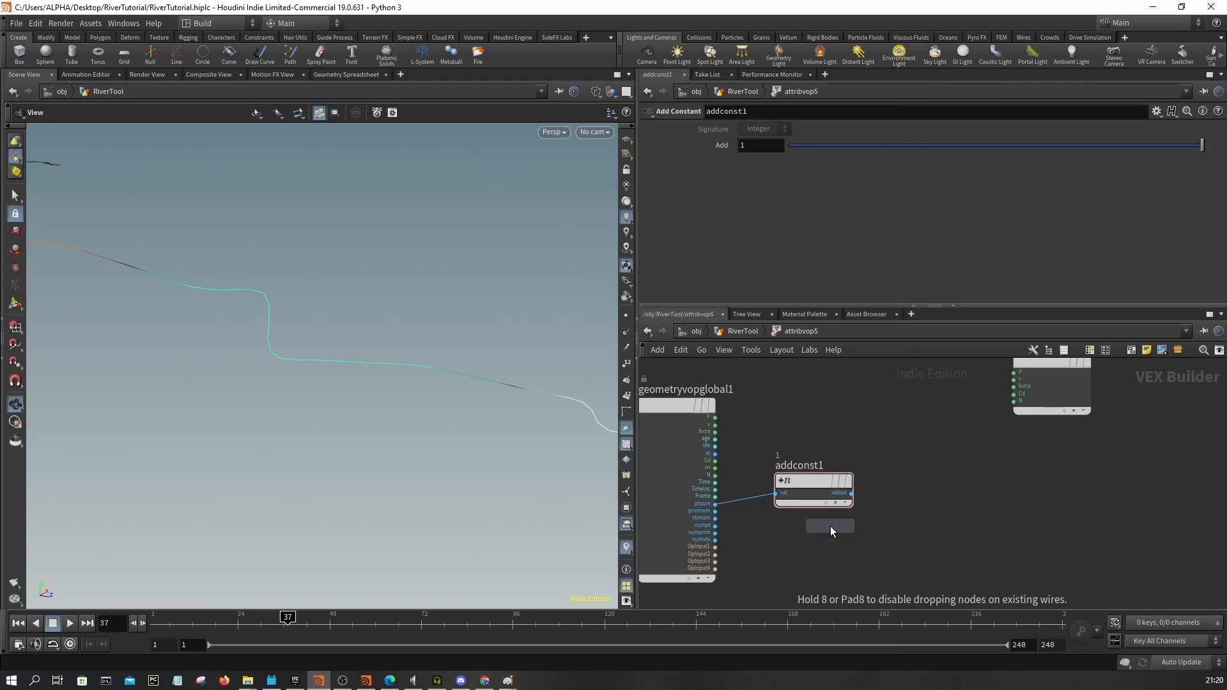
pyautogui.click(817, 536)
pyautogui.moveTo(782, 540)
pyautogui.mouseDown()
pyautogui.moveTo(732, 524)
pyautogui.moveTo(717, 504)
pyautogui.mouseUp()
# - Add an Import Point Attribute node and connect addconst1's output to its ptnum input
pyautogui.press('Tab')
pyautogui.write('import po')
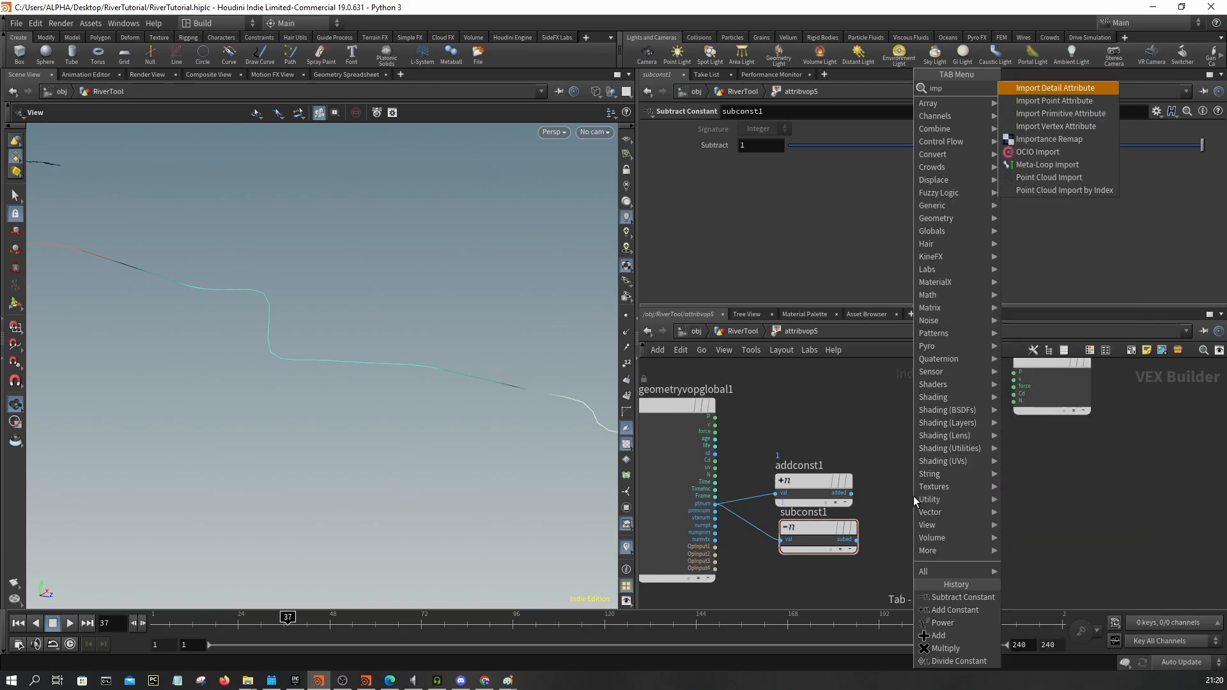
pyautogui.press('Return')
pyautogui.click(914, 496)
pyautogui.scroll(5, 914, 499)
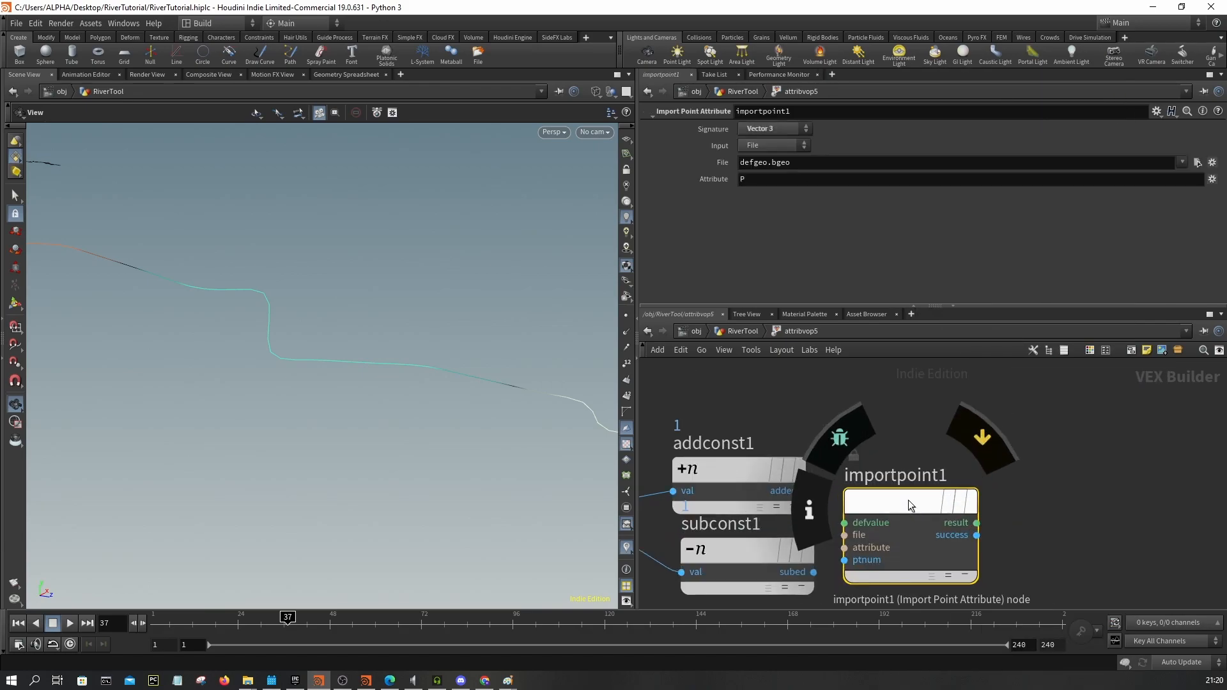
pyautogui.moveTo(903, 448); pyautogui.dragTo(912, 424)
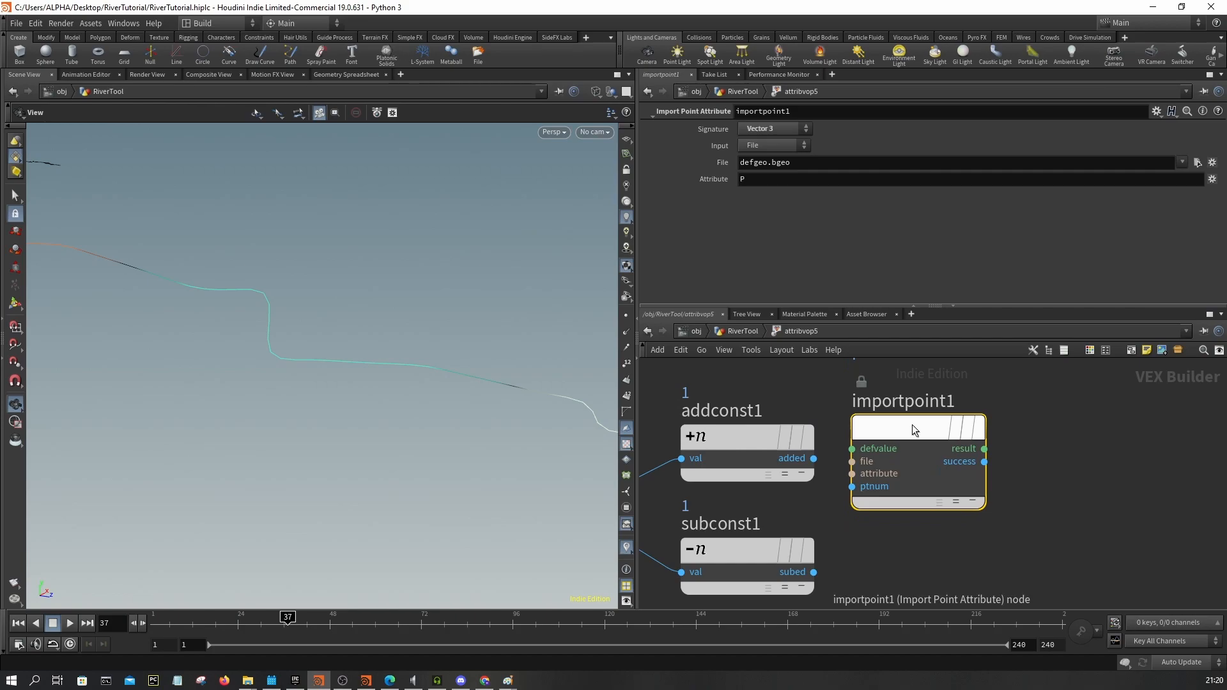
pyautogui.moveTo(785, 440)
pyautogui.moveTo(786, 439); pyautogui.dragTo(860, 488)
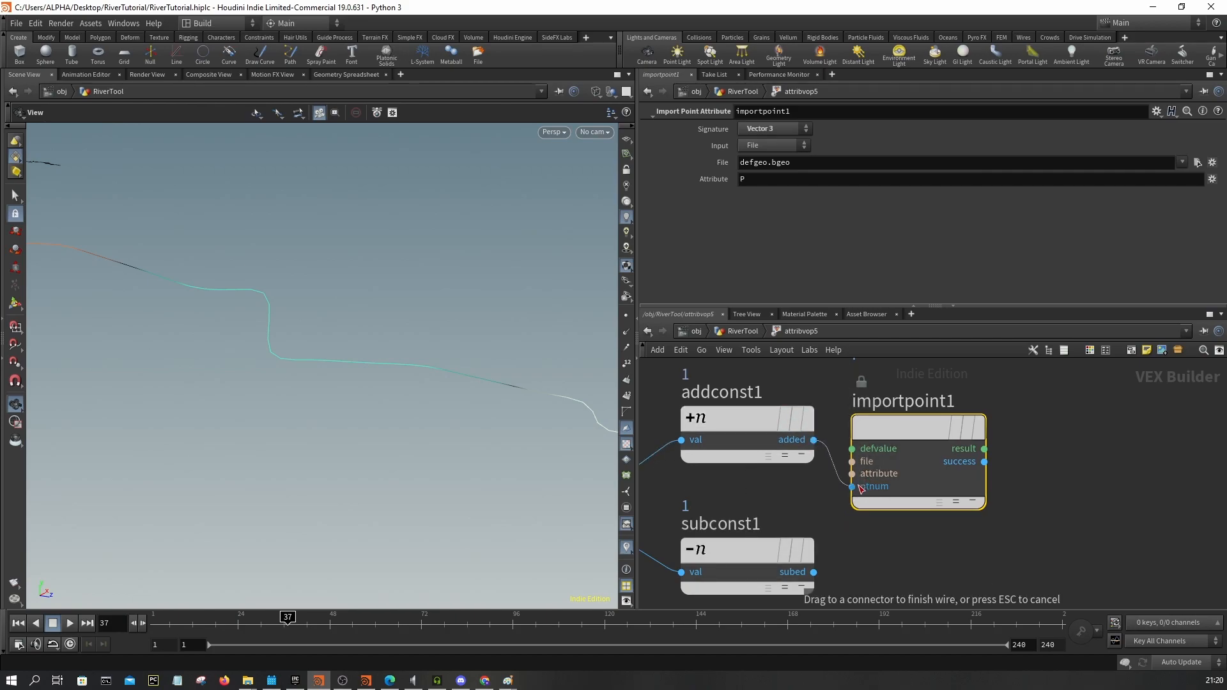
pyautogui.moveTo(888, 436); pyautogui.dragTo(885, 390)
# - Duplicate importpoint1 and connect subconst1's output to the copy's ptnum input
pyautogui.hotkey('ctrl', 'c')
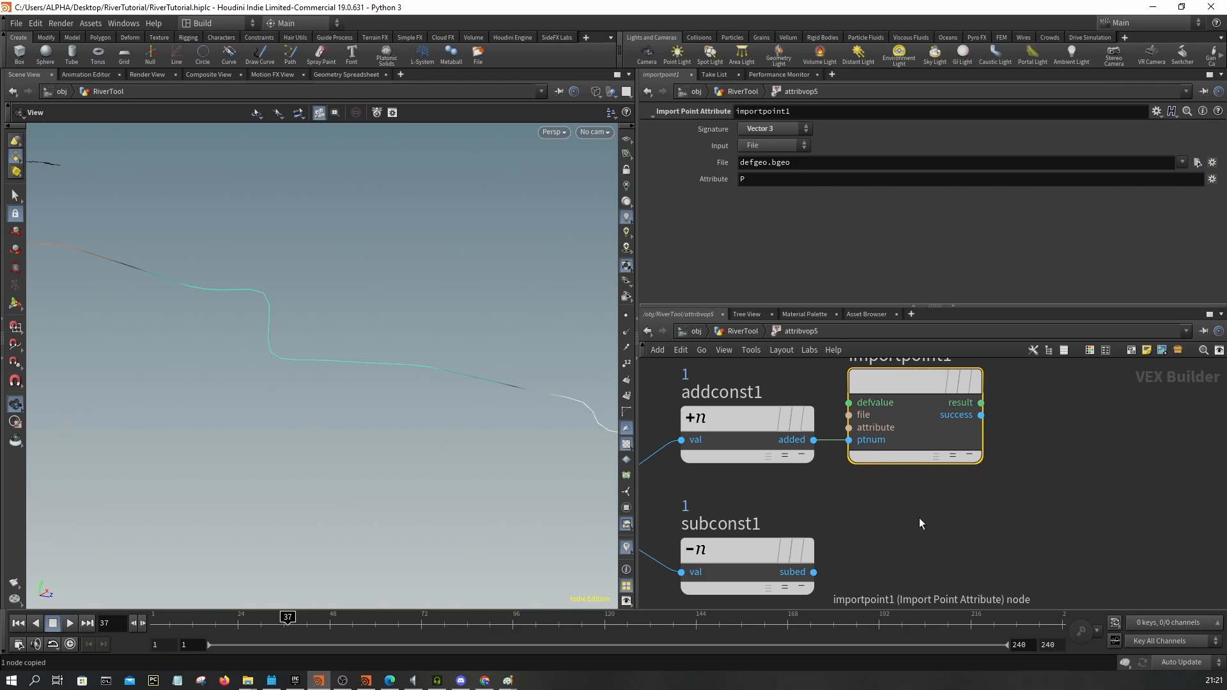
pyautogui.hotkey('ctrl', 'v')
pyautogui.scroll(-3, 880, 542)
pyautogui.moveTo(852, 549); pyautogui.dragTo(833, 562)
# - Set both Import Point Attribute nodes to read attribute N from First Input
pyautogui.click(786, 139)
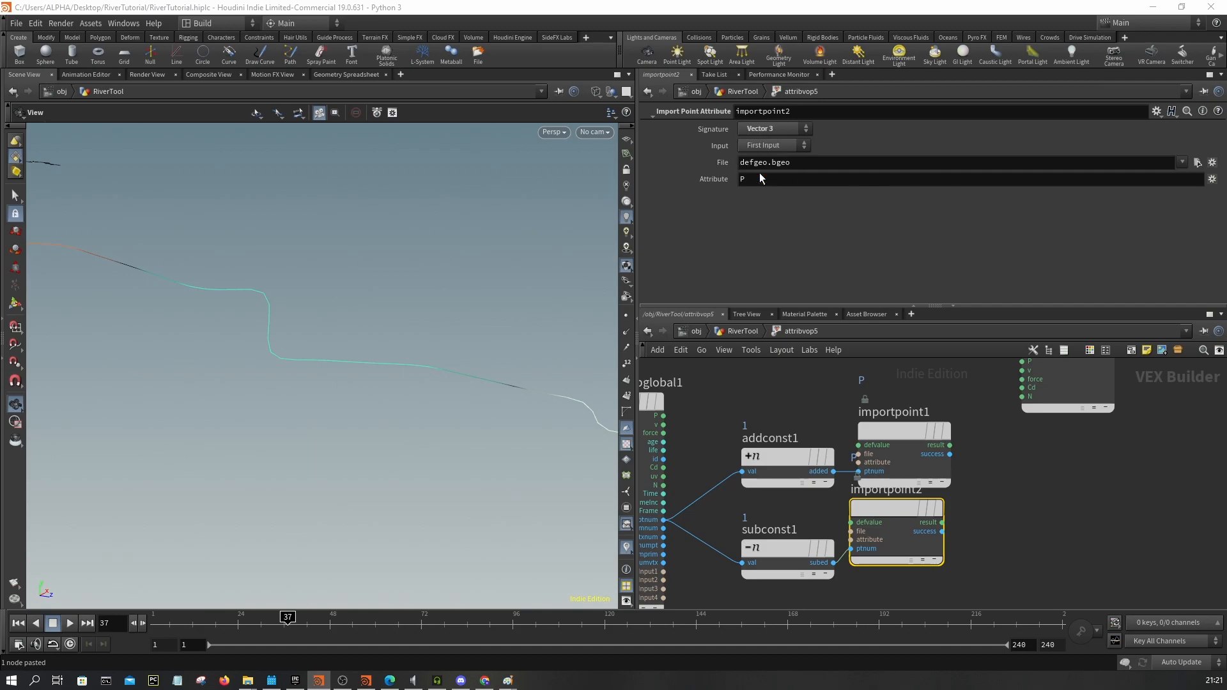
pyautogui.click(760, 173)
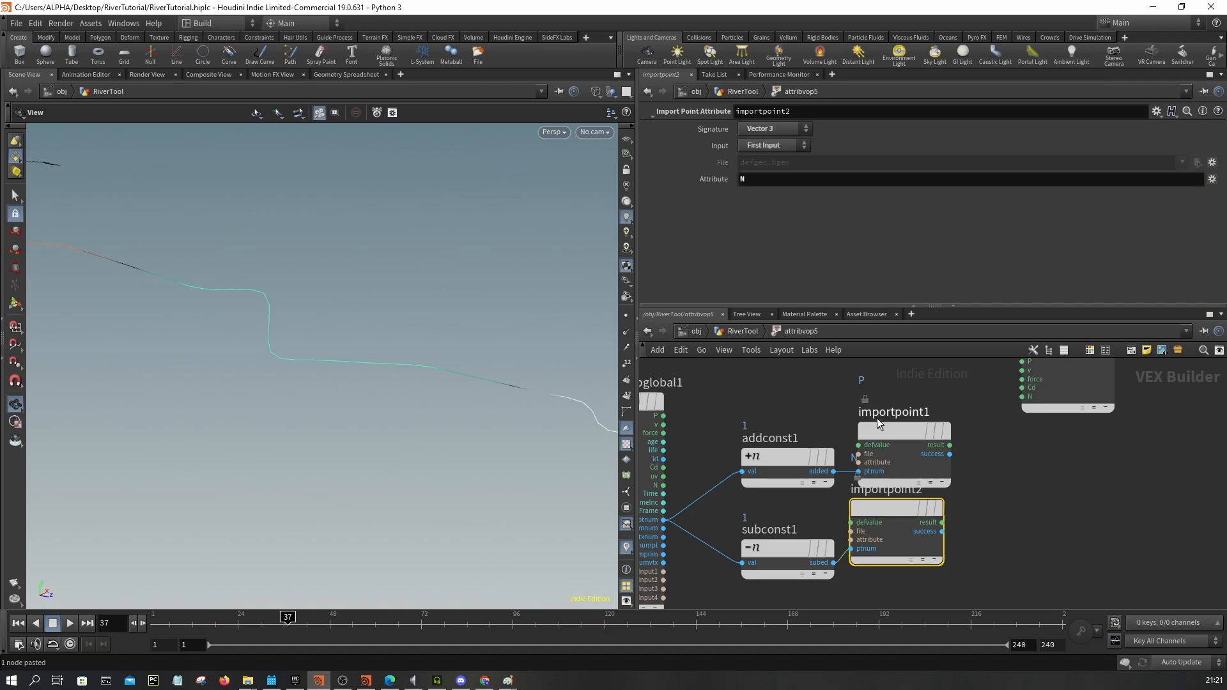
pyautogui.click(882, 427)
pyautogui.click(770, 171)
pyautogui.doubleClick(766, 179)
pyautogui.write('N')
pyautogui.press('Return')
pyautogui.scroll(-5, 959, 447)
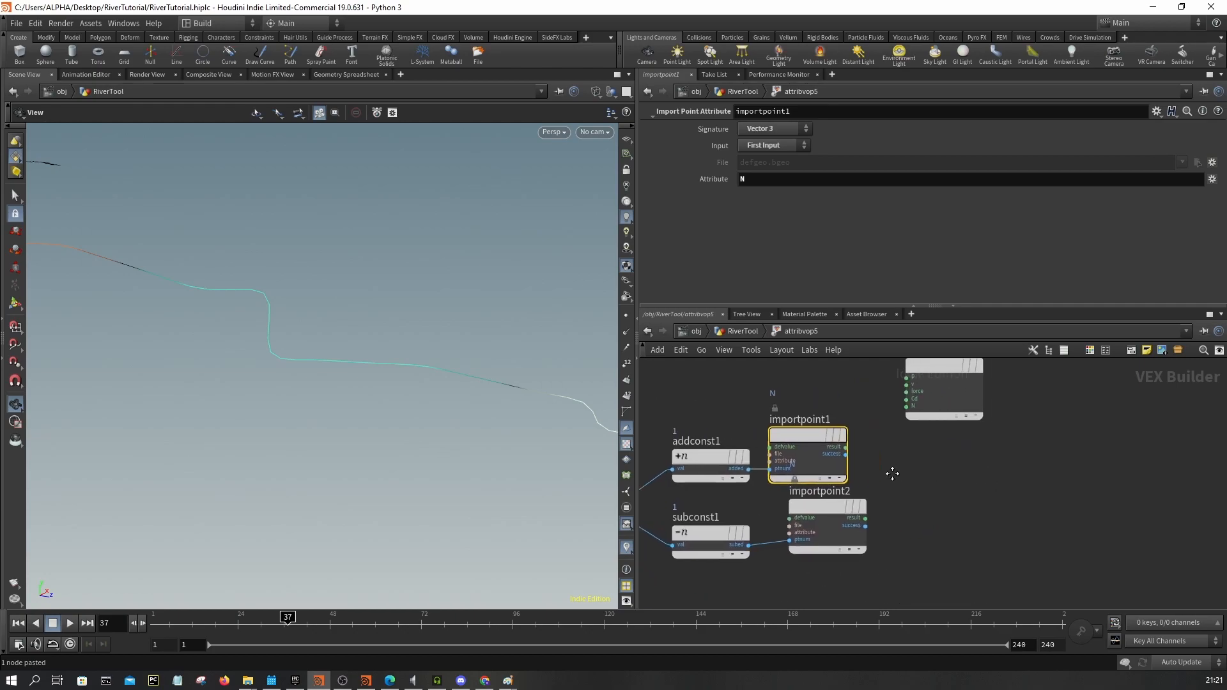
# - Add a Dot Product node and connect the results of importpoint1 and importpoint2 to vec1 and vec2
pyautogui.moveTo(885, 407); pyautogui.dragTo(1029, 427)
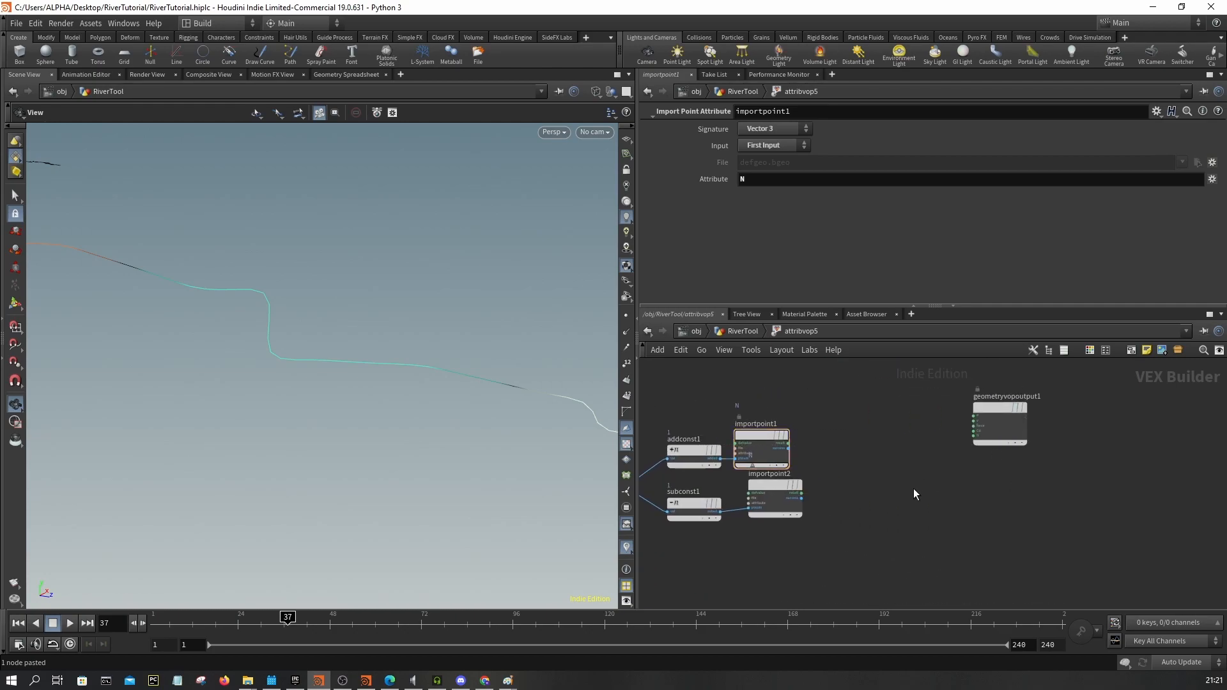
pyautogui.press('Tab')
pyautogui.write('dot')
pyautogui.press('Return')
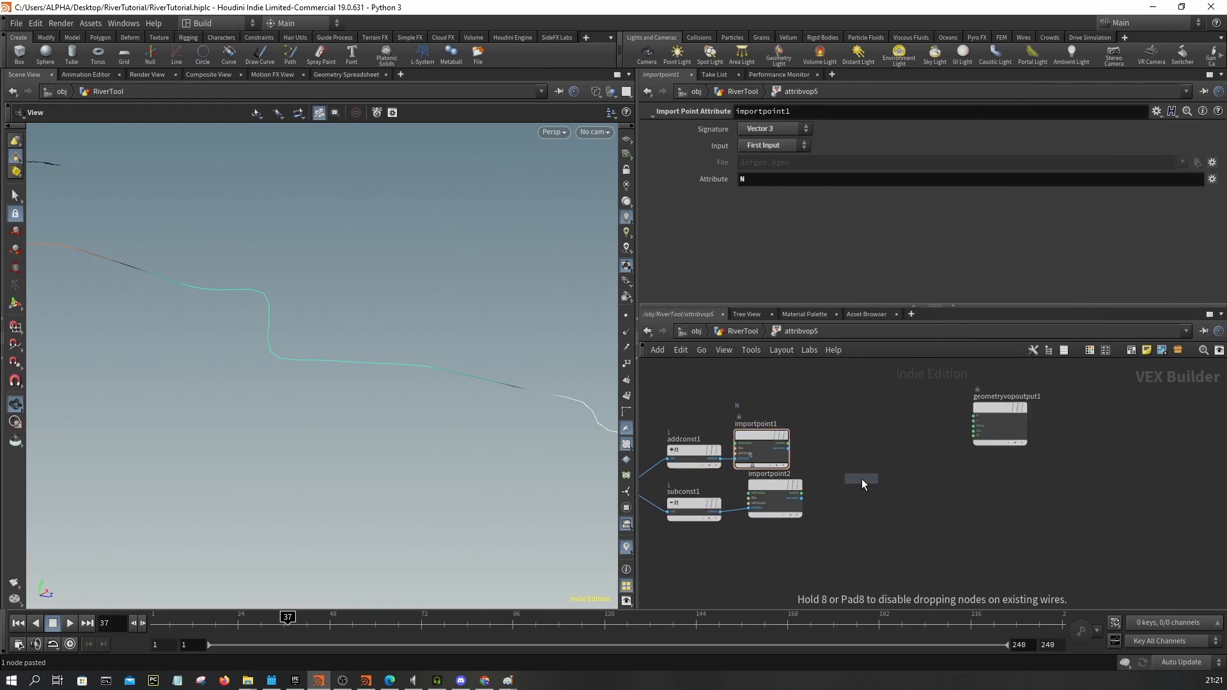
pyautogui.click(862, 480)
pyautogui.scroll(3, 877, 475)
pyautogui.moveTo(805, 494); pyautogui.dragTo(715, 401)
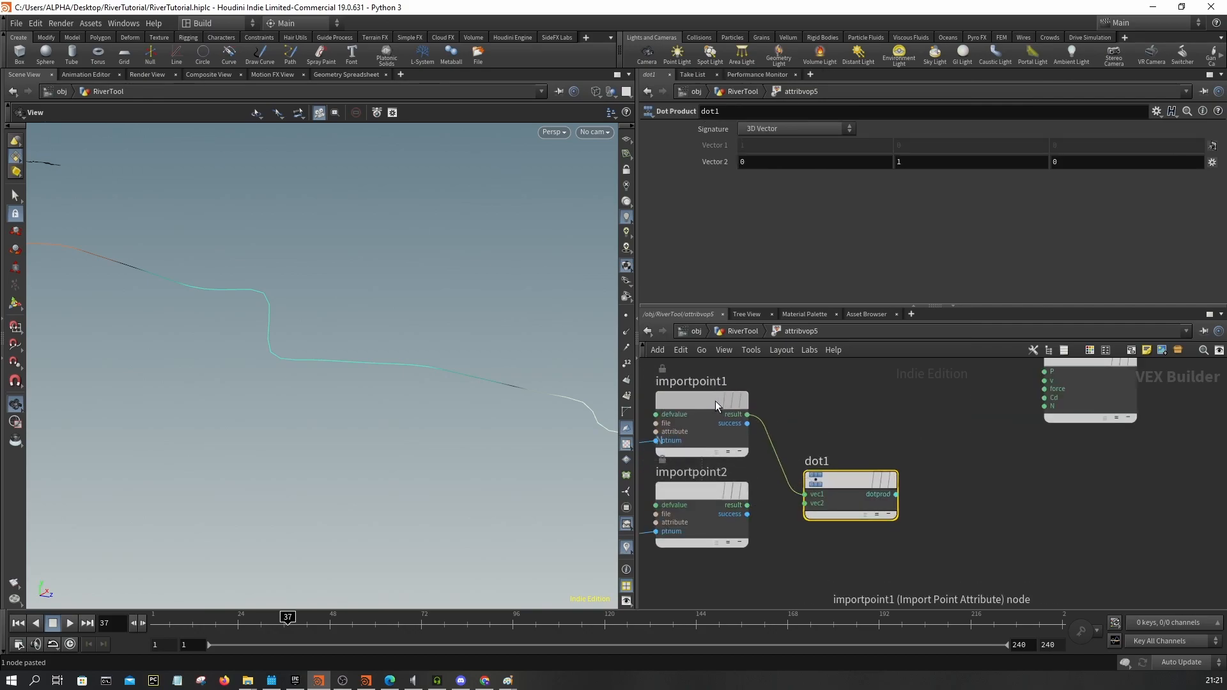
pyautogui.moveTo(746, 506); pyautogui.dragTo(805, 503)
# - Connect dot1's output to the Cd output and inspect the coloring along the river curve
pyautogui.moveTo(842, 503); pyautogui.dragTo(1045, 397)
pyautogui.keyDown('alt'); pyautogui.moveTo(537, 396); pyautogui.dragTo(447, 348); pyautogui.keyUp('alt')
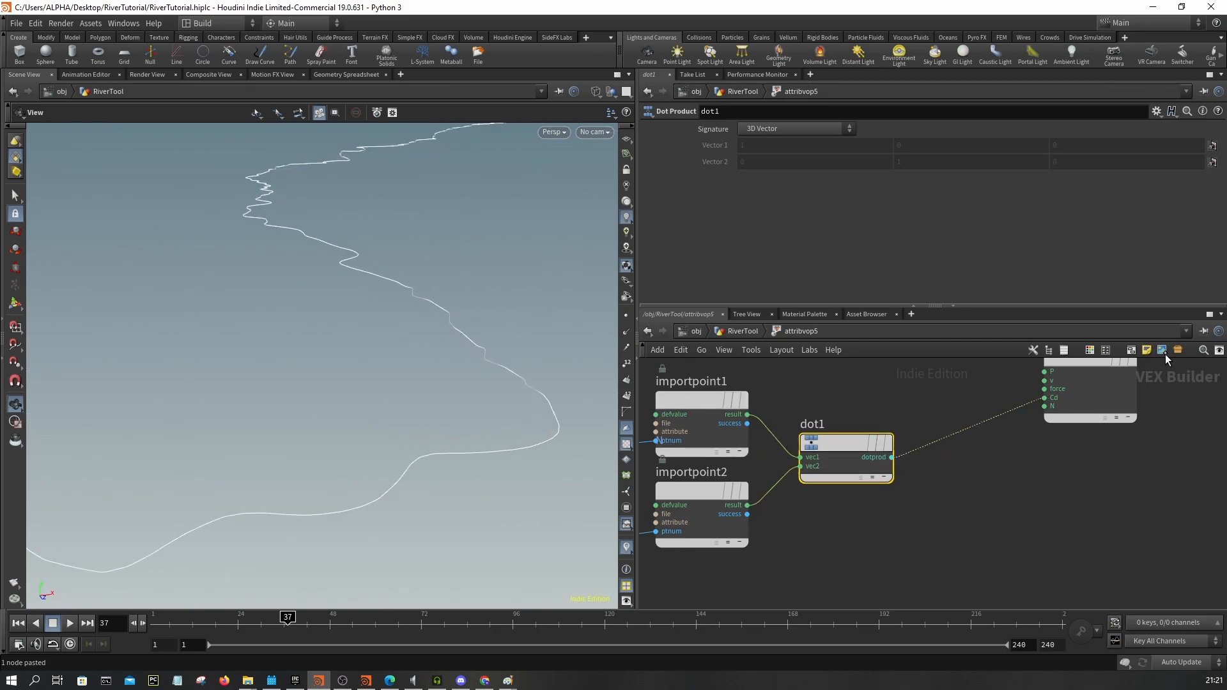
pyautogui.moveTo(1102, 405); pyautogui.dragTo(1084, 440)
pyautogui.moveTo(505, 306); pyautogui.dragTo(479, 313)
pyautogui.moveTo(429, 360); pyautogui.dragTo(441, 388)
pyautogui.click(1026, 551)
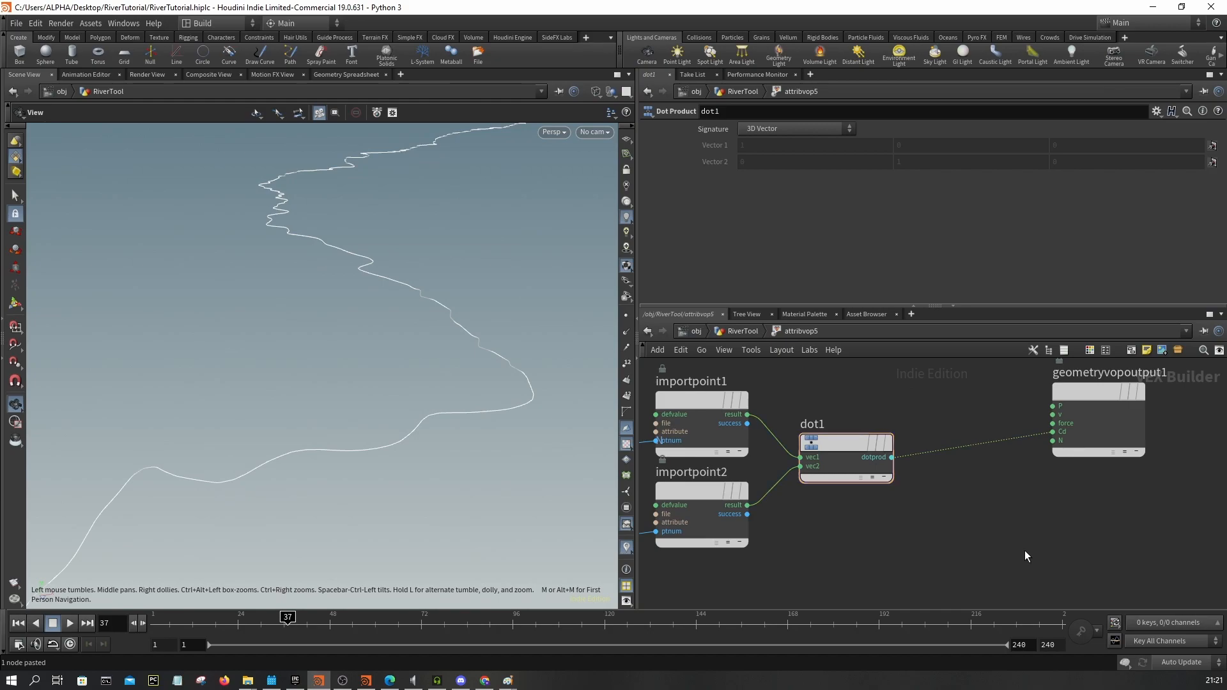
# - Insert a Complement node between dot1 and the Cd output and inspect the curve's coloring
pyautogui.press('Tab')
pyautogui.write('comp')
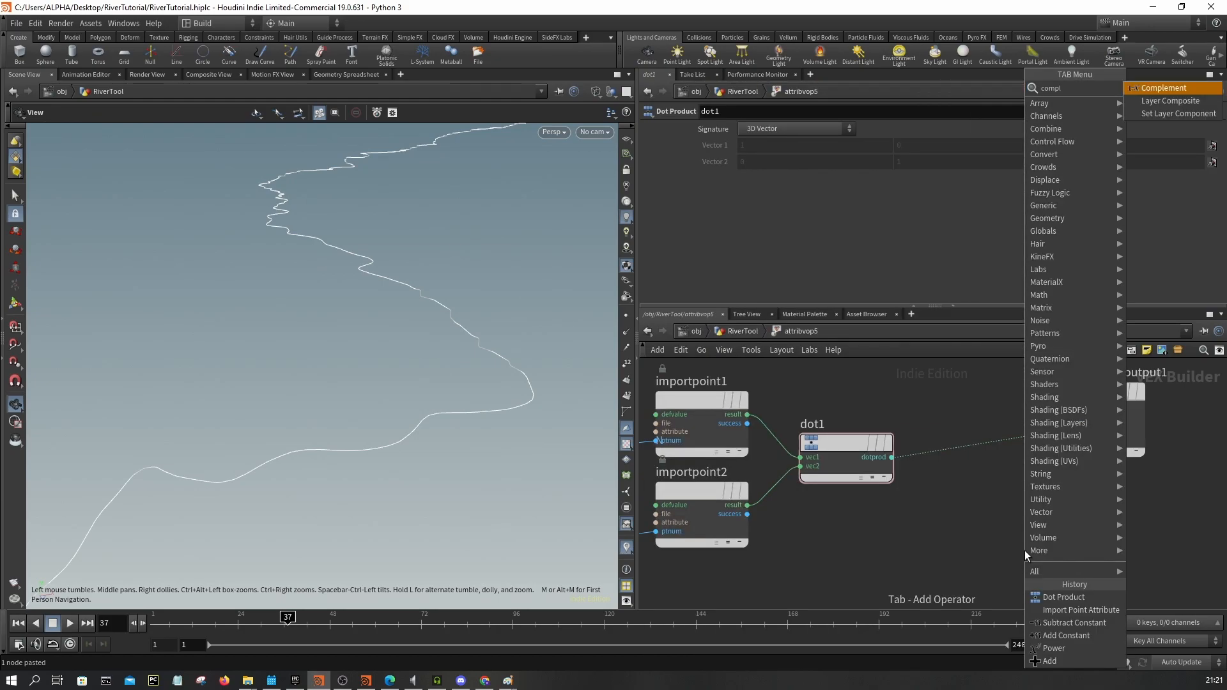
pyautogui.write('l')
pyautogui.press('Return')
pyautogui.click(938, 480)
pyautogui.moveTo(939, 480); pyautogui.dragTo(1010, 453)
pyautogui.moveTo(448, 374)
pyautogui.mouseDown()
pyautogui.moveTo(463, 365)
pyautogui.moveTo(466, 320)
pyautogui.moveTo(427, 340)
pyautogui.moveTo(496, 340)
pyautogui.moveTo(420, 364)
pyautogui.moveTo(475, 362)
pyautogui.moveTo(391, 320)
pyautogui.moveTo(305, 346)
pyautogui.moveTo(447, 409)
pyautogui.moveTo(605, 381)
pyautogui.moveTo(324, 320)
pyautogui.moveTo(447, 364)
pyautogui.moveTo(205, 335)
pyautogui.moveTo(437, 358)
pyautogui.moveTo(370, 439)
pyautogui.moveTo(374, 258)
pyautogui.moveTo(358, 186)
pyautogui.moveTo(367, 220)
pyautogui.moveTo(387, 216)
pyautogui.moveTo(383, 247)
pyautogui.moveTo(397, 211)
pyautogui.moveTo(309, 314)
pyautogui.moveTo(293, 414)
pyautogui.moveTo(309, 365)
pyautogui.moveTo(386, 340)
pyautogui.mouseUp()
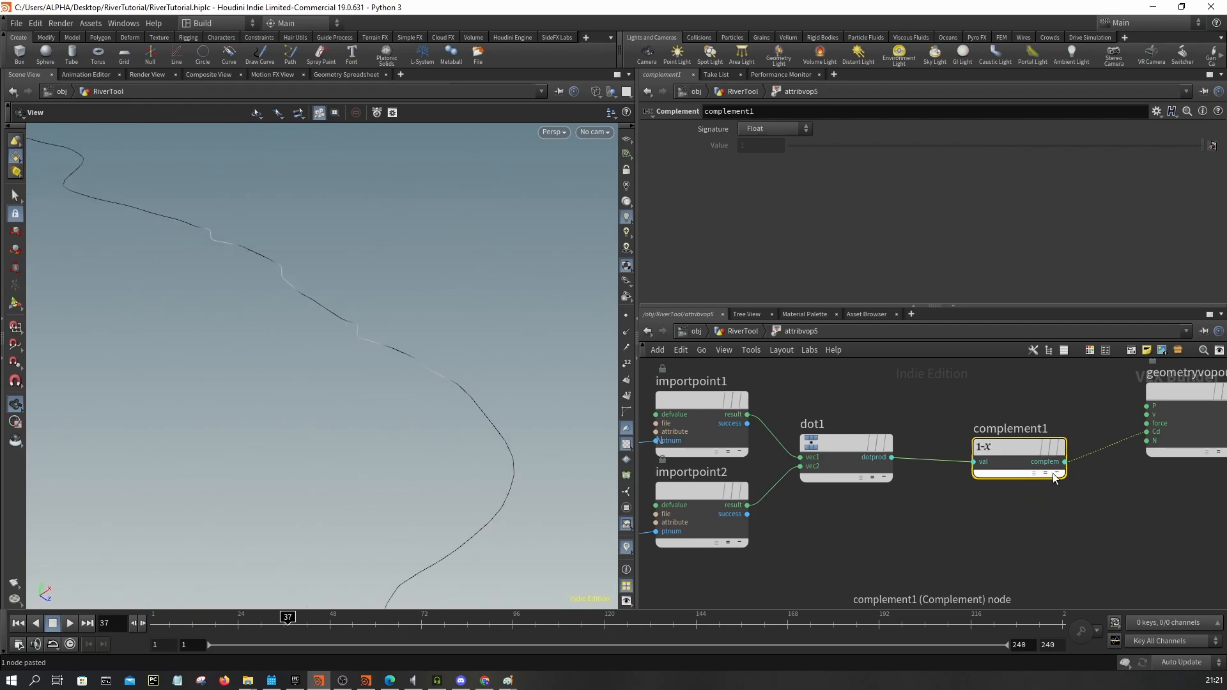
# - Make room in the VOP network and insert a Clamp node between complement1 and the Cd output
pyautogui.moveTo(1019, 453); pyautogui.dragTo(968, 449)
pyautogui.scroll(-3, 968, 449)
pyautogui.moveTo(759, 534); pyautogui.dragTo(1014, 409)
pyautogui.moveTo(958, 474); pyautogui.dragTo(838, 475, button='middle')
pyautogui.click(839, 481)
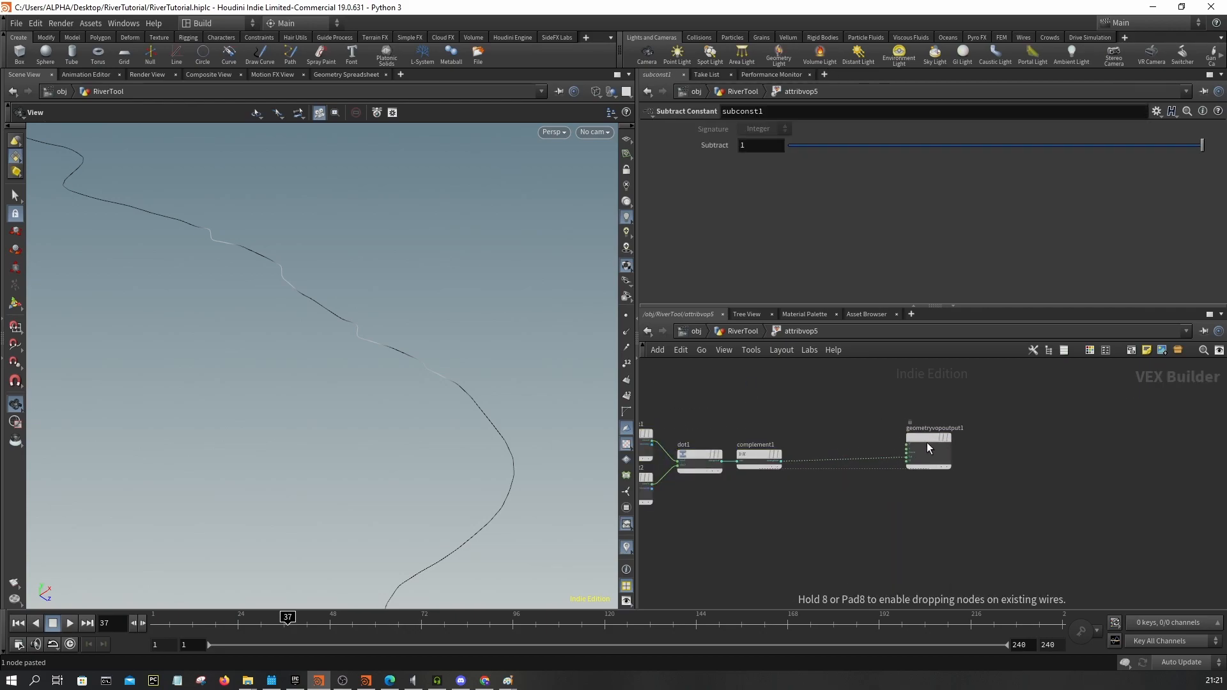
pyautogui.scroll(3, 792, 490)
pyautogui.press('Tab')
pyautogui.write('cl')
pyautogui.press('Return')
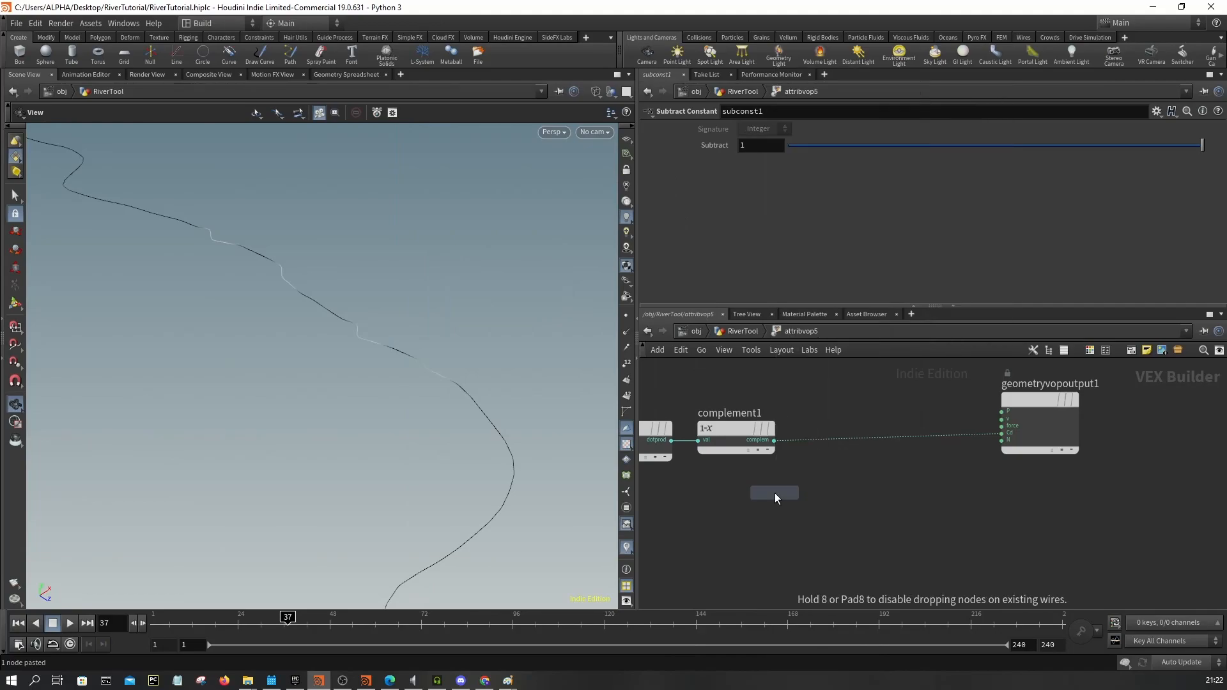
pyautogui.click(813, 443)
pyautogui.moveTo(815, 439); pyautogui.dragTo(848, 428)
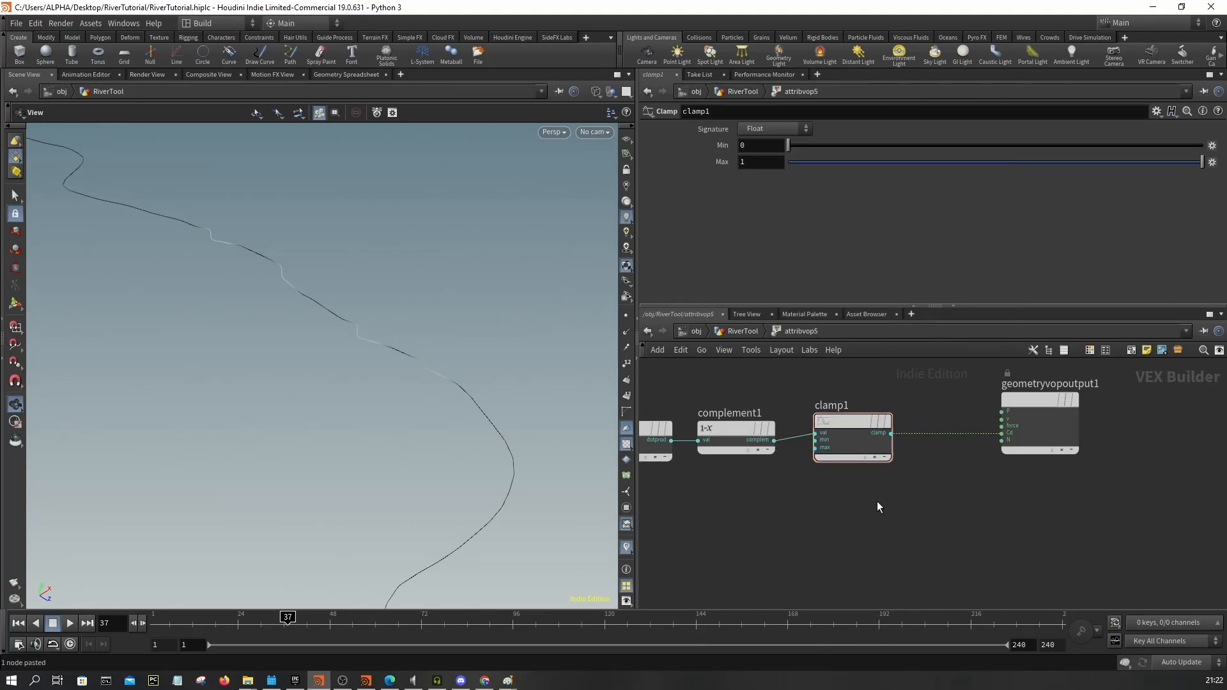
# - Insert a Fit Range node between clamp1 and the Cd output
pyautogui.press('Tab')
pyautogui.write('fit')
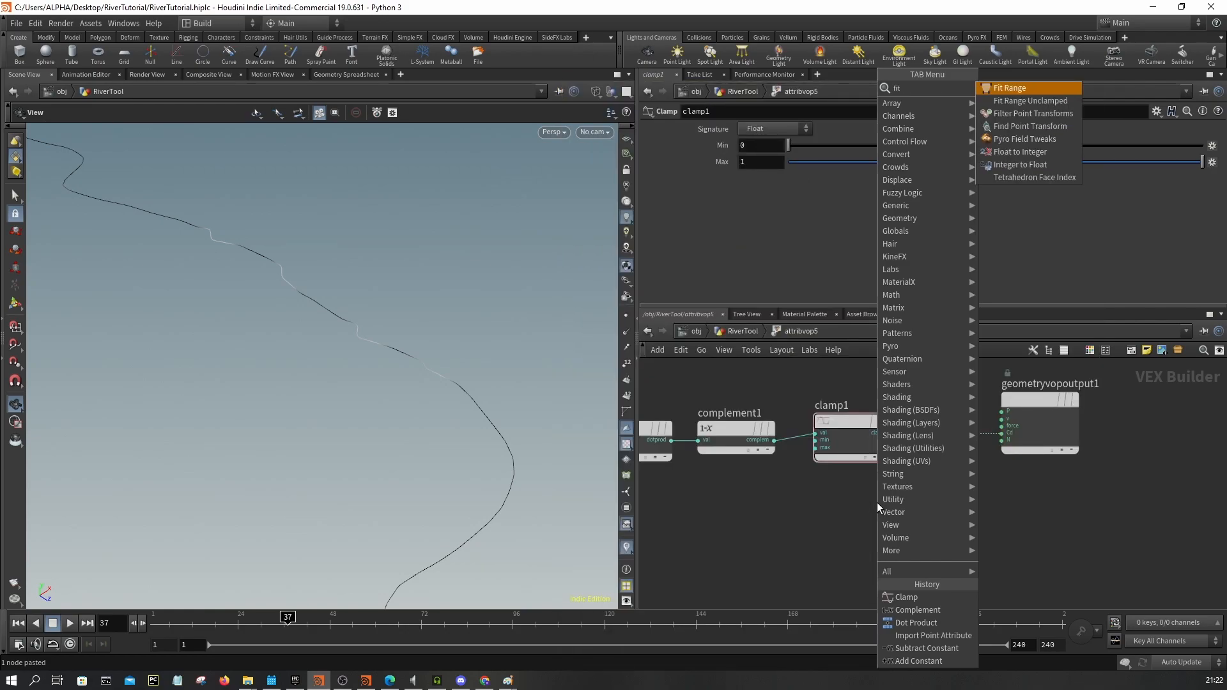
pyautogui.press('Return')
pyautogui.click(957, 436)
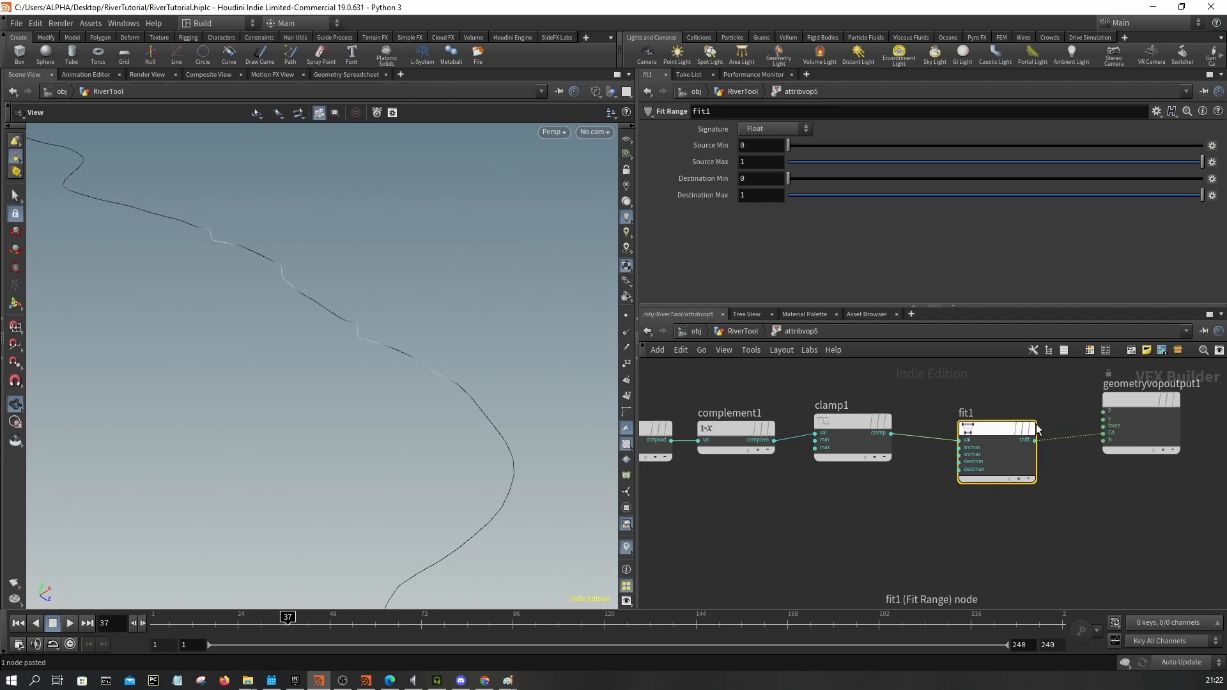
pyautogui.click(1141, 413)
pyautogui.middleClick(1142, 414)
pyautogui.moveTo(1041, 484); pyautogui.dragTo(962, 481, button='middle')
pyautogui.click(918, 431)
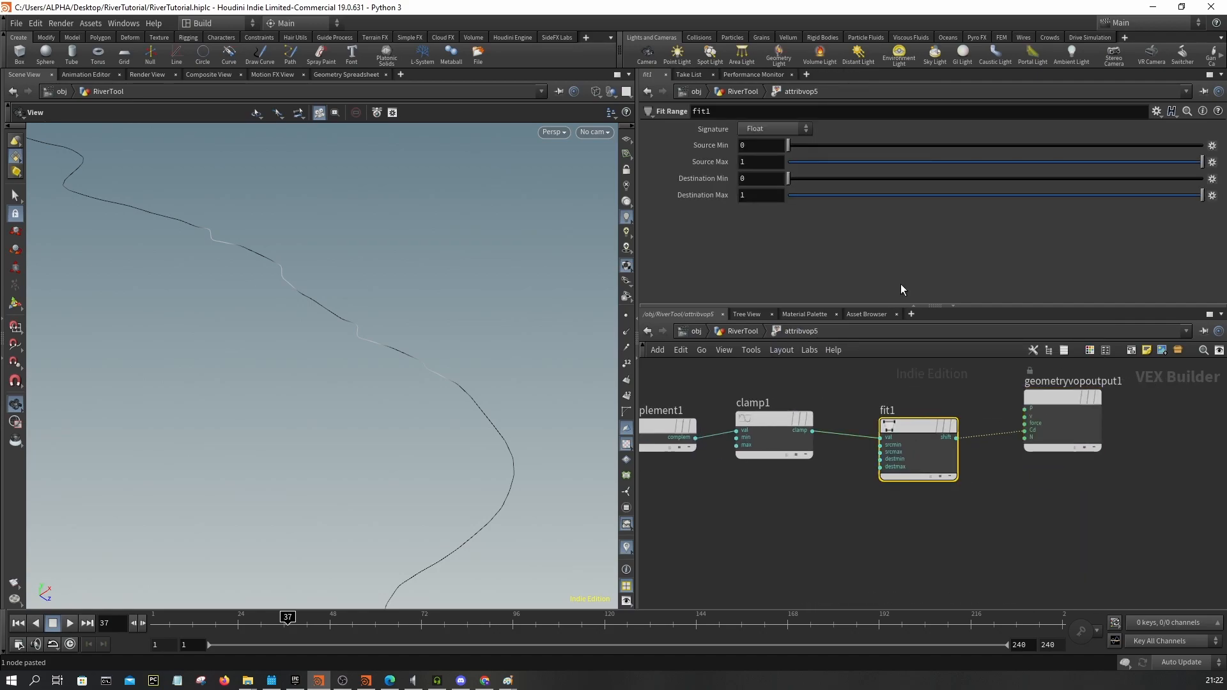
# - Try a Destination Min of 0.5 on fit1, then set Destination Min to 1 and Destination Max to 0
pyautogui.click(778, 173)
pyautogui.write('.5')
pyautogui.press('Return')
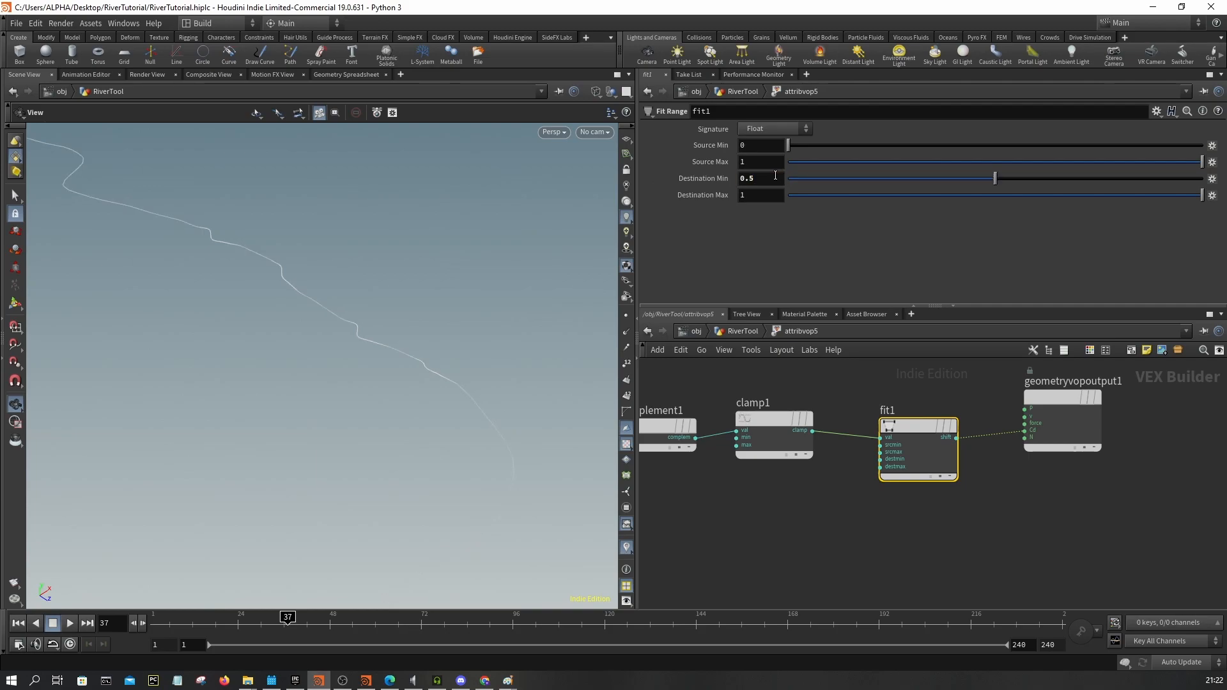
pyautogui.click(760, 196)
pyautogui.doubleClick(767, 179)
pyautogui.write('1')
pyautogui.press('Return')
pyautogui.moveTo(768, 195); pyautogui.dragTo(735, 197)
pyautogui.write('0.5')
pyautogui.press('Return')
pyautogui.write('0')
pyautogui.press('Return')
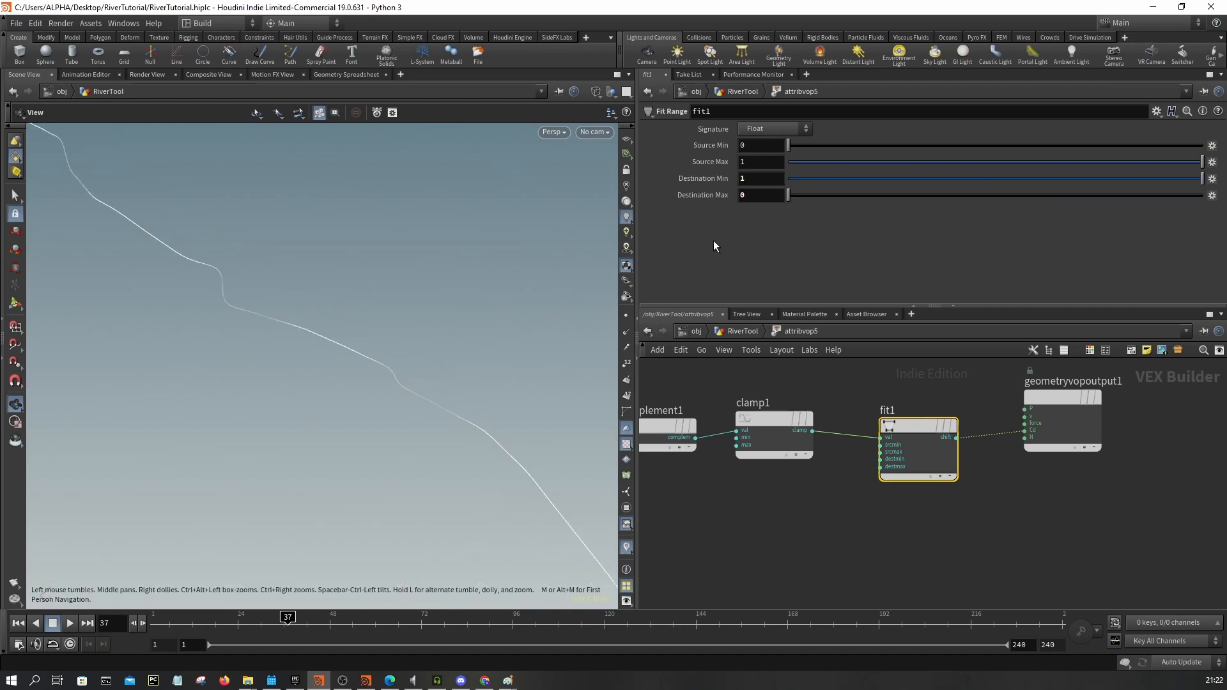
# - Set both the Source Max and the Destination Max of fit1 to 0.5
pyautogui.moveTo(767, 157); pyautogui.dragTo(718, 165)
pyautogui.press('Return')
pyautogui.moveTo(416, 370); pyautogui.dragTo(275, 345)
pyautogui.scroll(-3, 530, 351)
pyautogui.moveTo(789, 195); pyautogui.dragTo(995, 195)
# - Move the geometry output node out of the way and add a Bind node beside fit1
pyautogui.scroll(-2, 1017, 465)
pyautogui.moveTo(1049, 418); pyautogui.dragTo(1084, 390)
pyautogui.click(1056, 439)
pyautogui.moveTo(1056, 439); pyautogui.dragTo(978, 430, button='middle')
pyautogui.scroll(2, 978, 432)
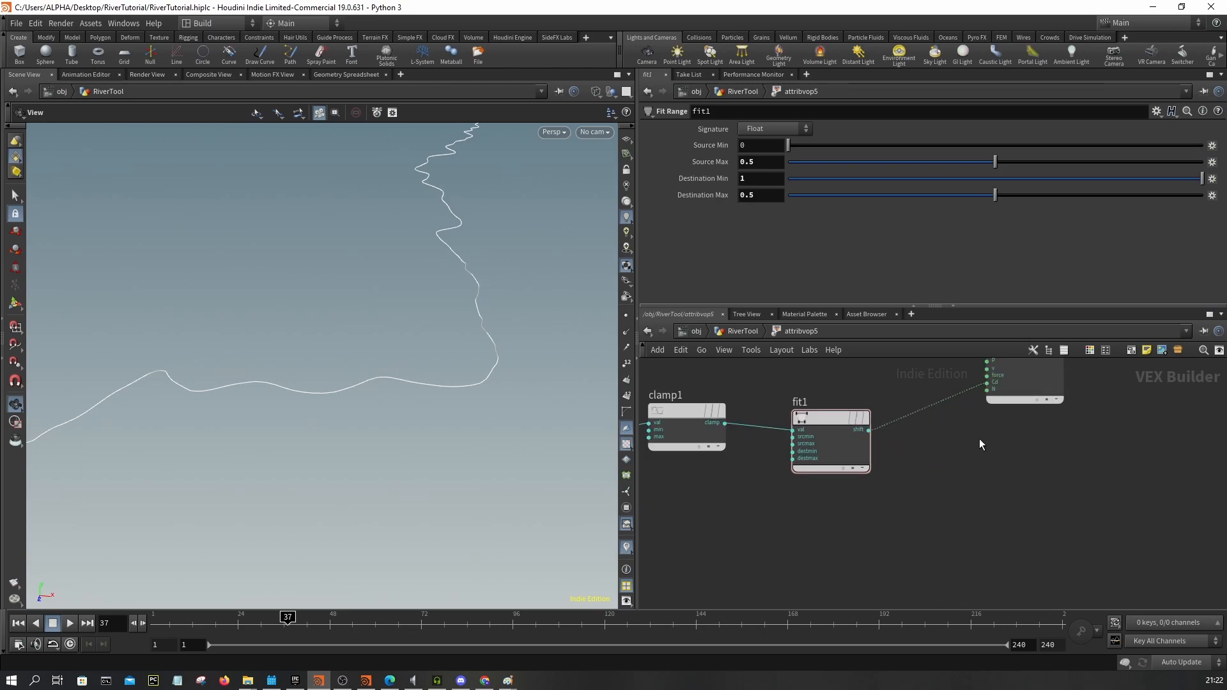
pyautogui.press('Tab')
pyautogui.write('bind')
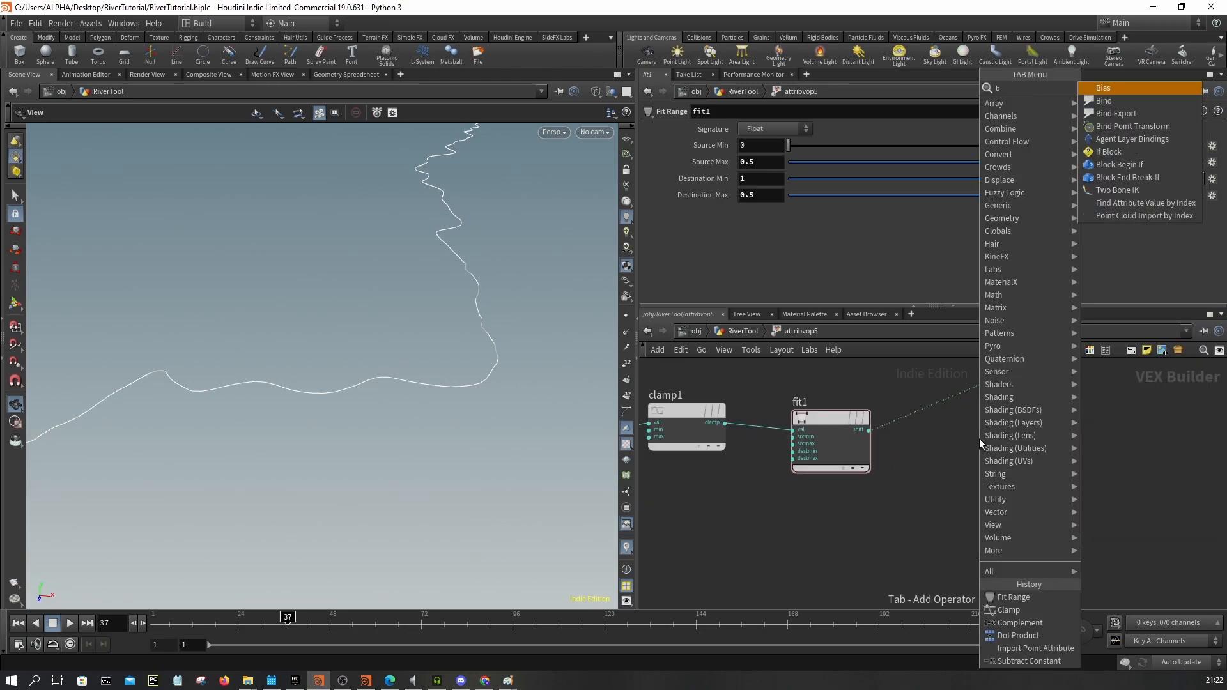
pyautogui.press('Return')
pyautogui.click(979, 441)
pyautogui.scroll(2, 984, 454)
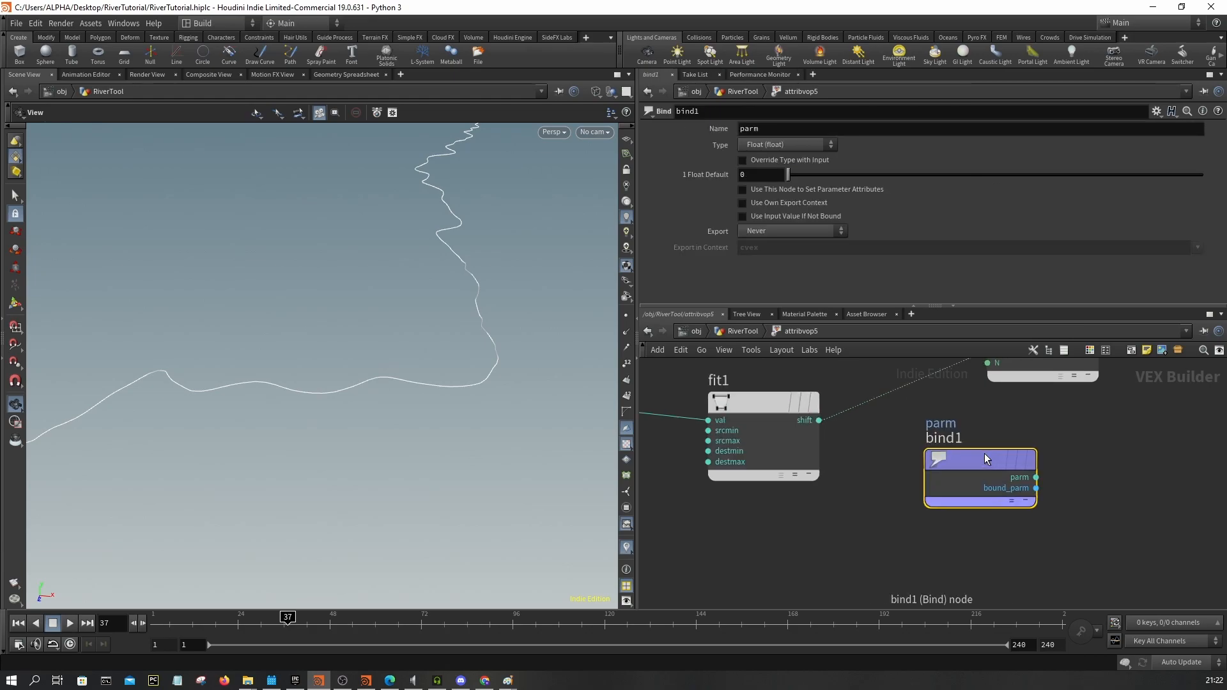
# - Name the bind1 attribute scale, set its type to Vector, enable Override Type with Input and set Export to Always
pyautogui.doubleClick(763, 129)
pyautogui.write('scale')
pyautogui.press('Return')
pyautogui.click(790, 144)
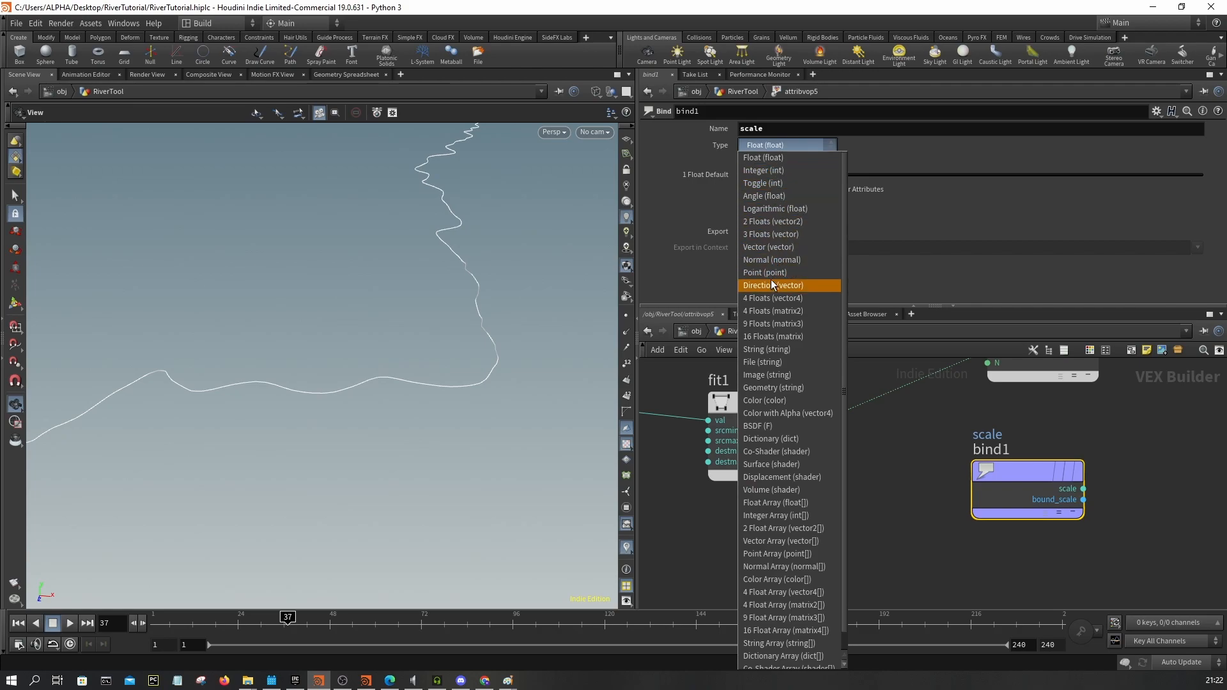
pyautogui.click(783, 247)
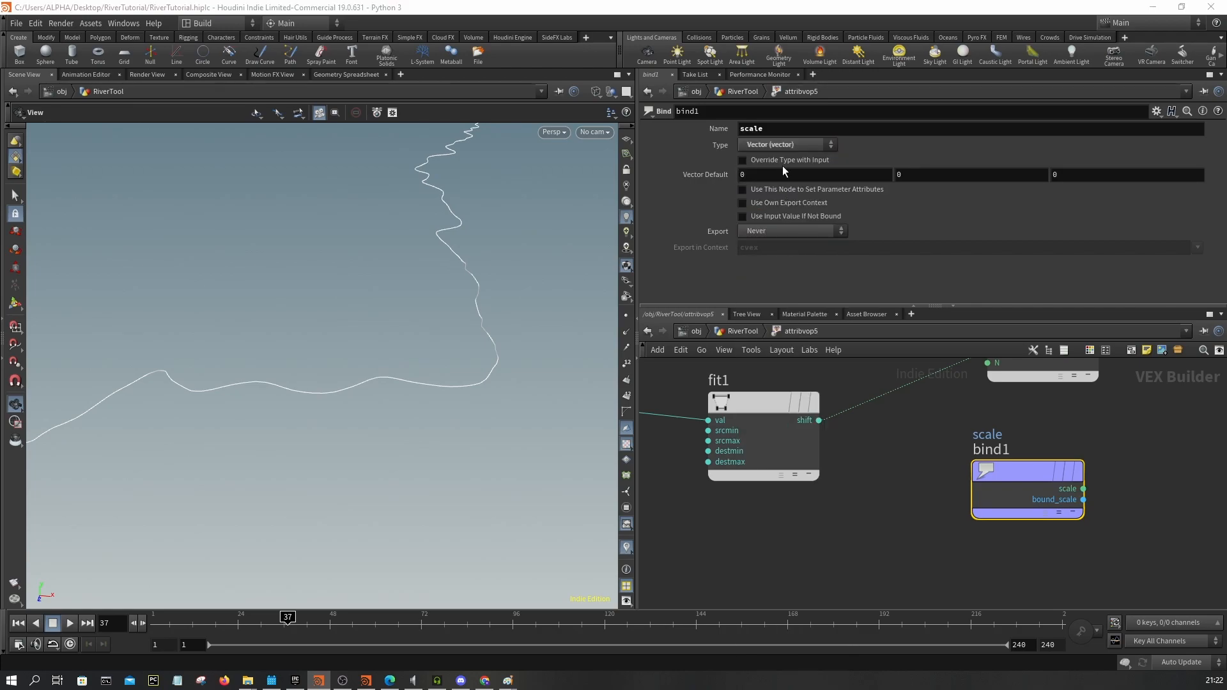
pyautogui.click(781, 164)
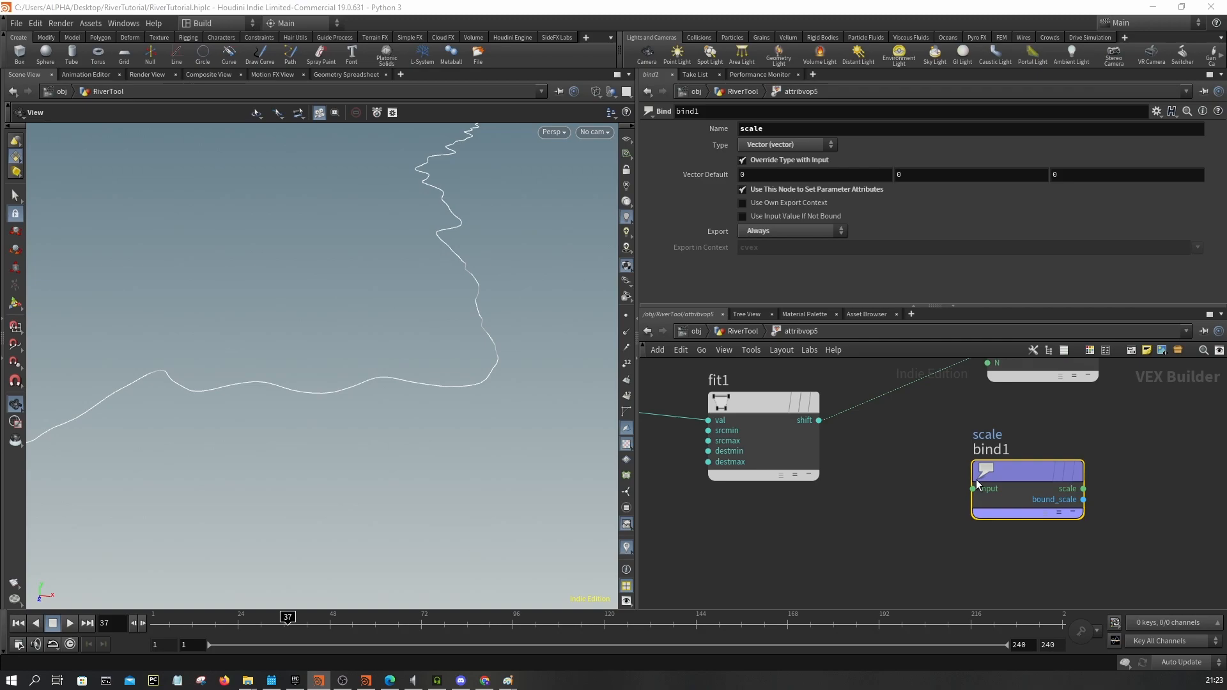
# - Add a Float to Vector node, feed fit1's shift output into all three of its inputs, and wire its vector into bind1
pyautogui.click(944, 470)
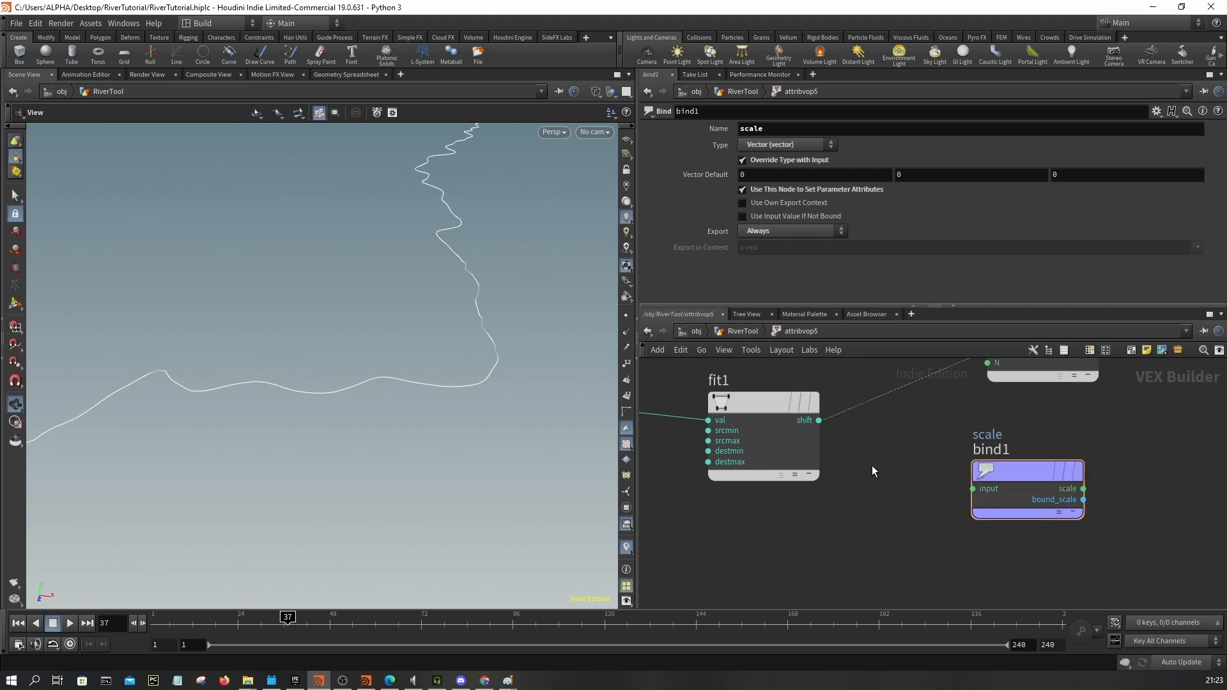
pyautogui.press('Tab')
pyautogui.write('float to ve')
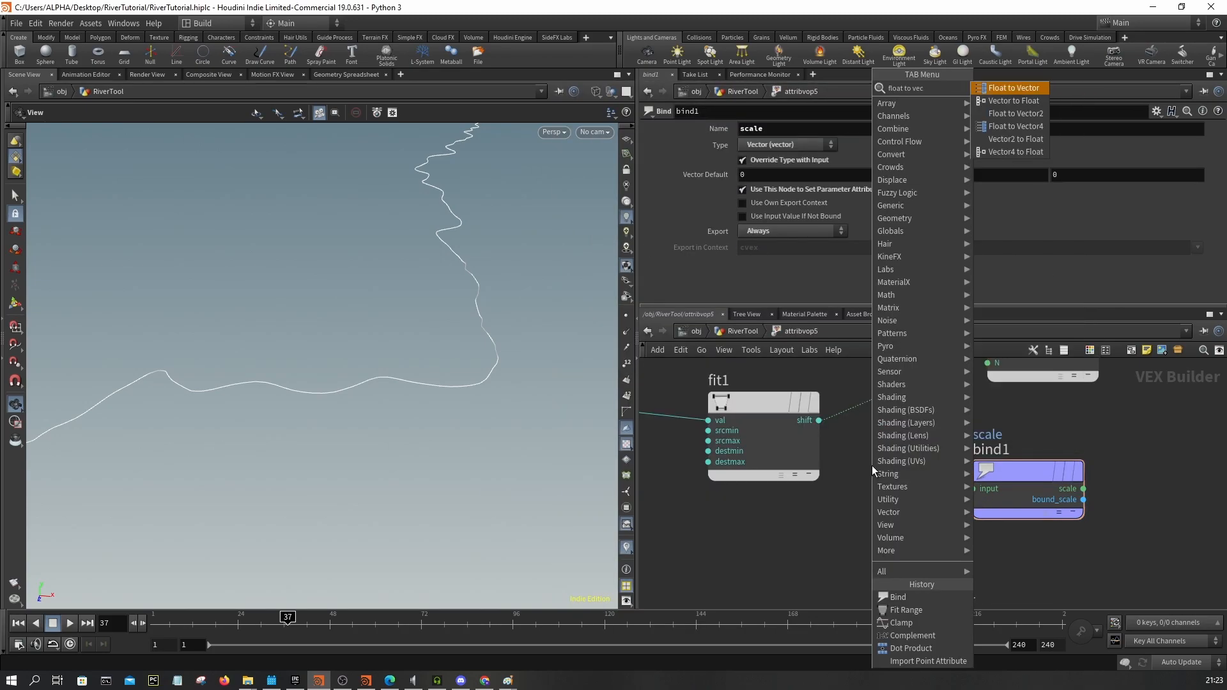
pyautogui.press('Return')
pyautogui.click(907, 492)
pyautogui.moveTo(819, 420); pyautogui.dragTo(896, 480)
pyautogui.moveTo(819, 420); pyautogui.dragTo(895, 491)
pyautogui.moveTo(819, 420); pyautogui.dragTo(896, 501)
pyautogui.moveTo(1041, 483); pyautogui.dragTo(1099, 473)
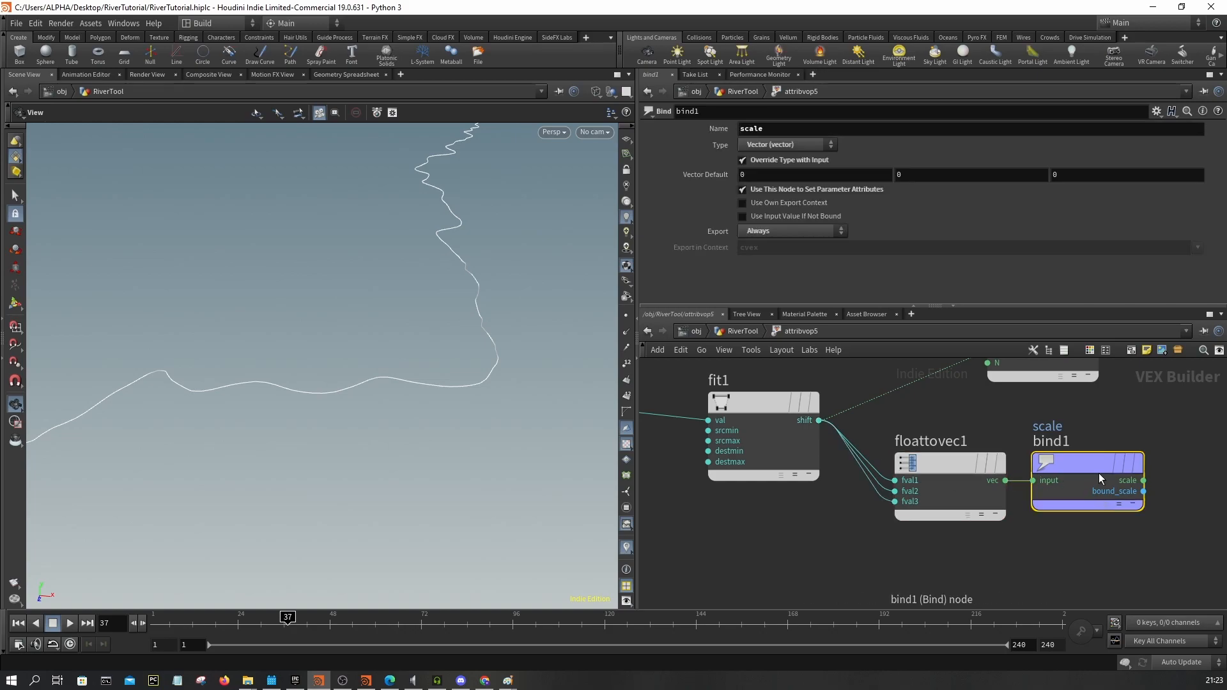
# - Return to the RiverTool network and display sweep1 to inspect the ribbon's width along the curve
pyautogui.click(744, 332)
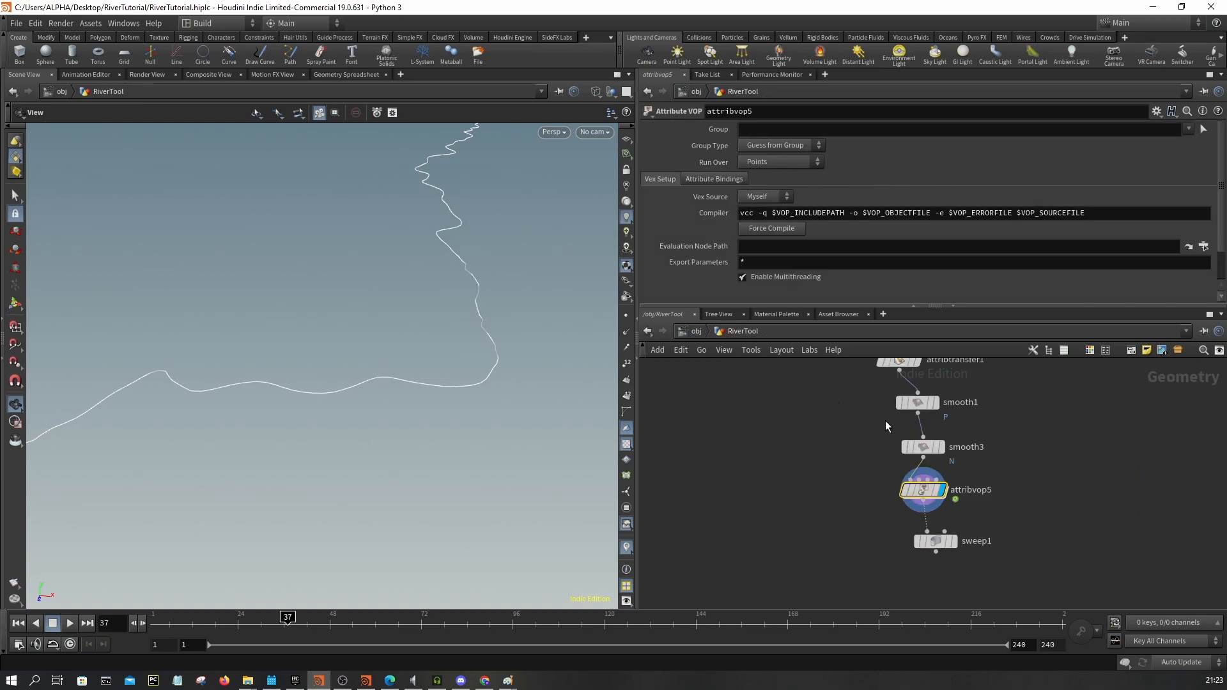
pyautogui.click(952, 542)
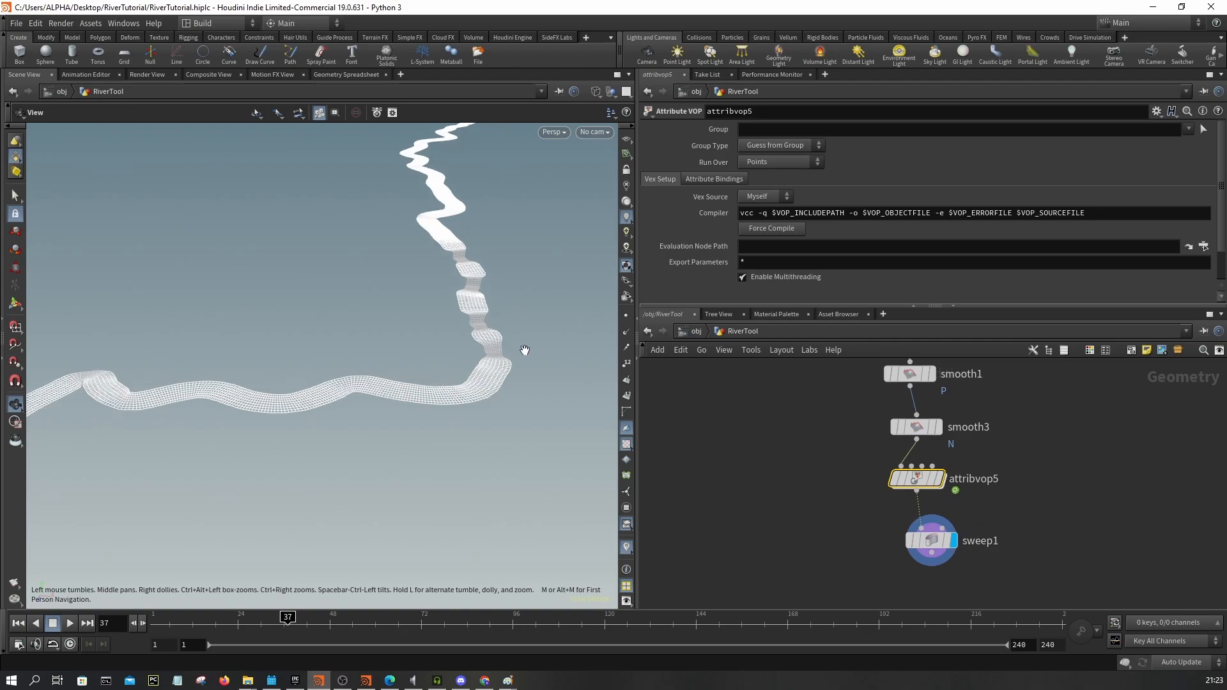
pyautogui.moveTo(524, 352); pyautogui.dragTo(502, 331, button='right')
pyautogui.moveTo(489, 343); pyautogui.dragTo(307, 288)
pyautogui.scroll(2, 935, 549)
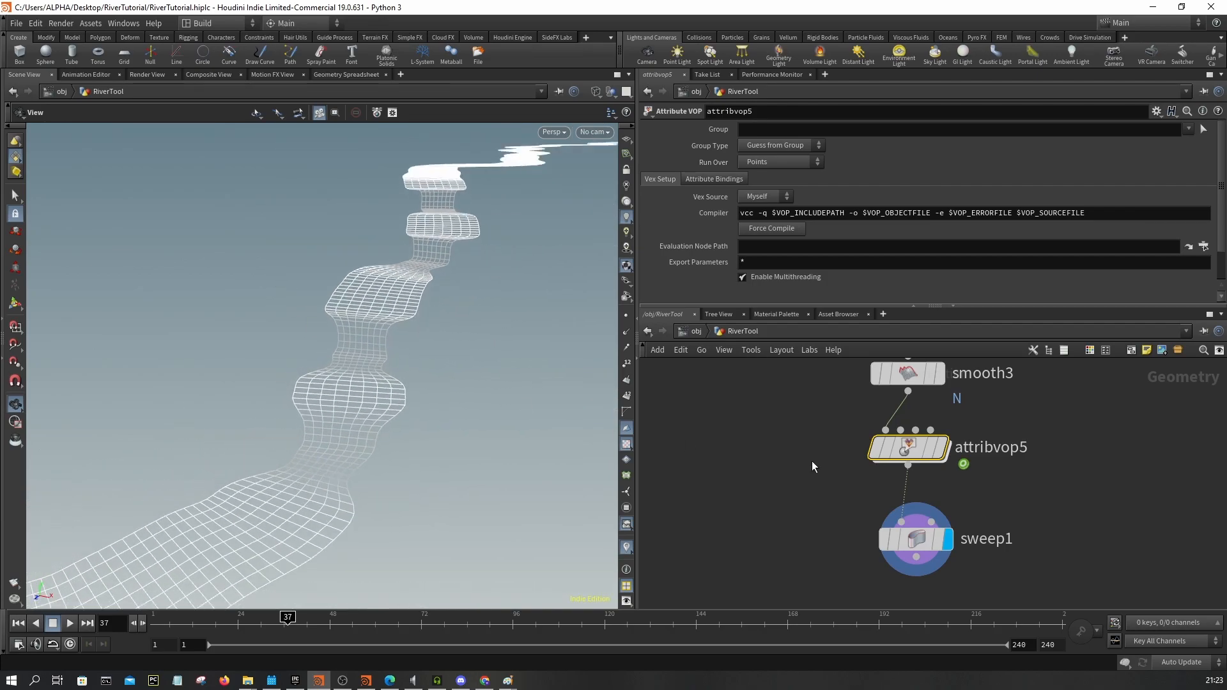
# - Set Destination Max of fit1 inside attribvop5 to 0.543 after trying 0.559, checking the ribbon at its bends
pyautogui.doubleClick(913, 452)
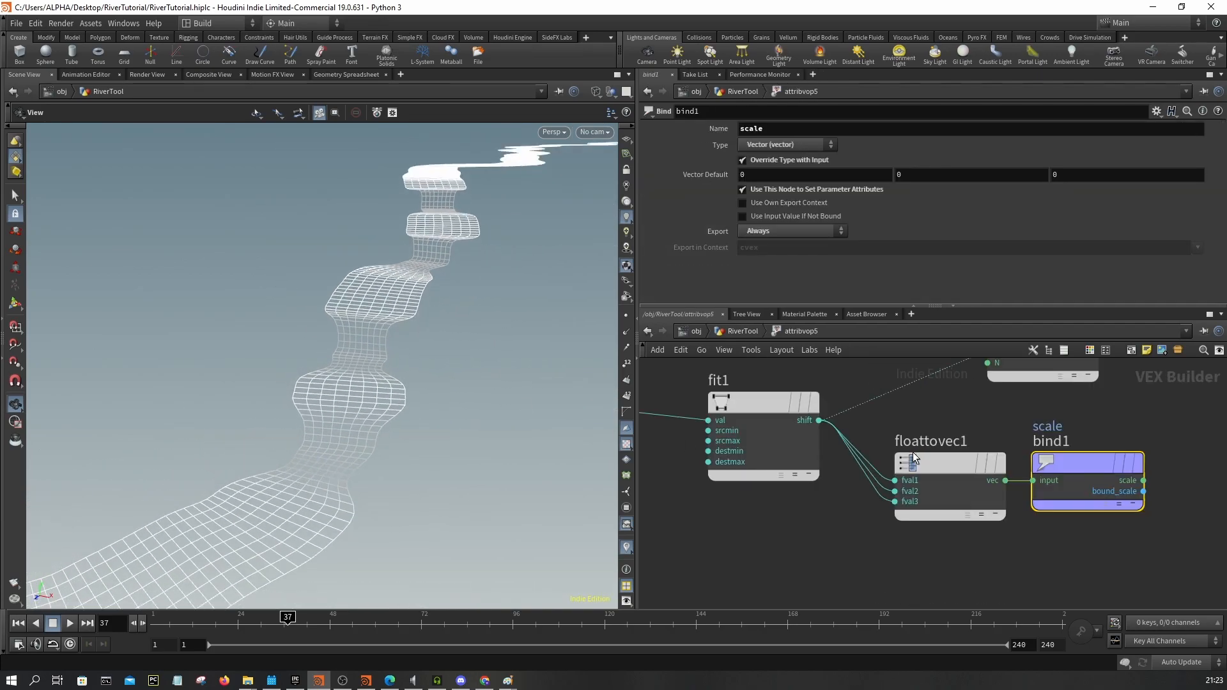
pyautogui.click(947, 458)
pyautogui.click(796, 404)
pyautogui.moveTo(994, 203)
pyautogui.mouseDown()
pyautogui.moveTo(1080, 197)
pyautogui.moveTo(829, 203)
pyautogui.moveTo(1120, 198)
pyautogui.moveTo(884, 191)
pyautogui.moveTo(1098, 192)
pyautogui.moveTo(993, 193)
pyautogui.mouseUp()
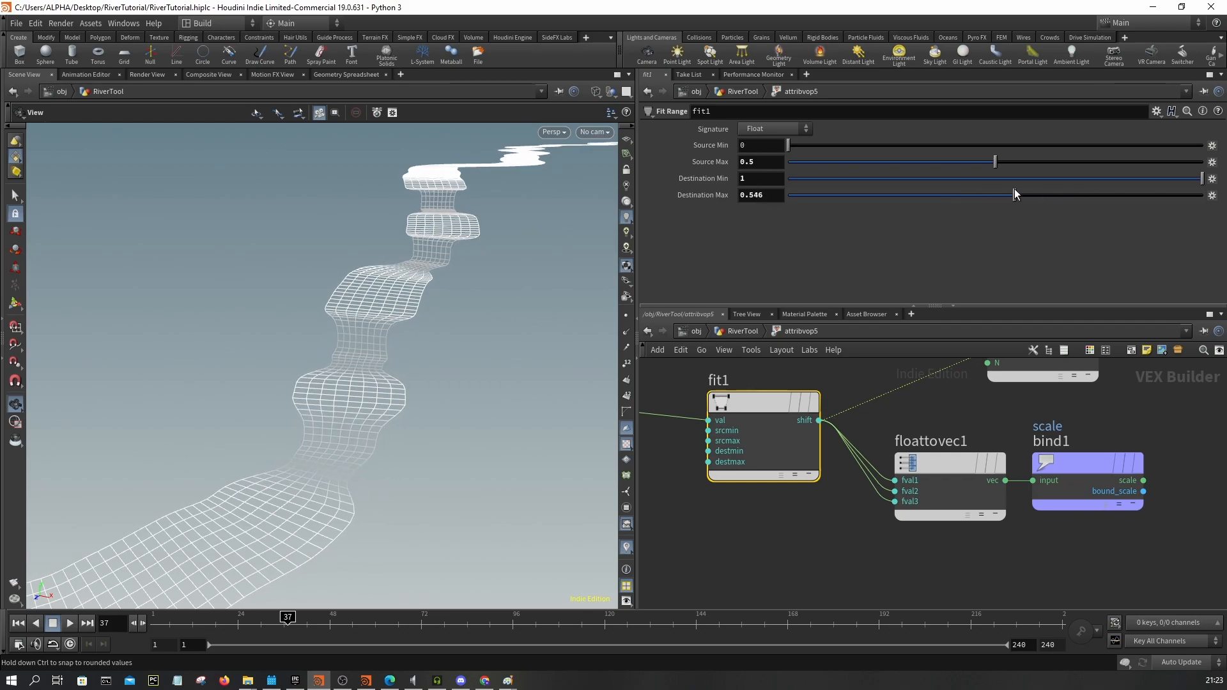
pyautogui.moveTo(590, 300); pyautogui.dragTo(364, 370)
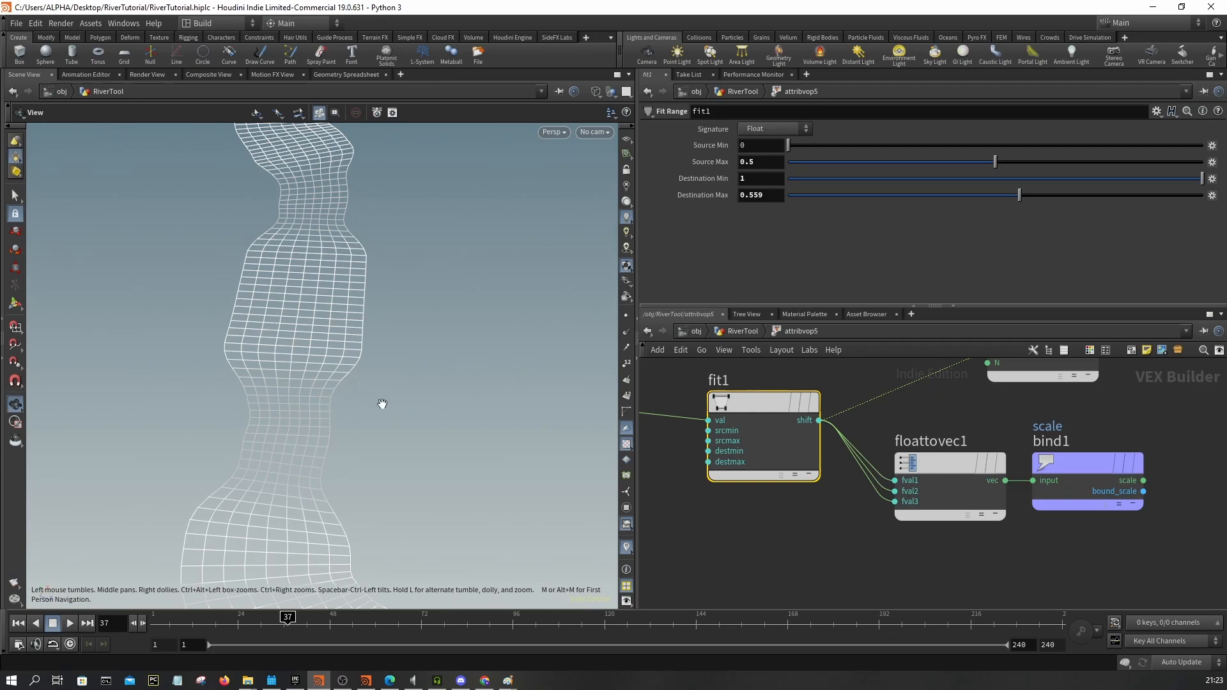
pyautogui.moveTo(368, 374); pyautogui.dragTo(259, 269, button='right')
pyautogui.moveTo(259, 269); pyautogui.dragTo(276, 238)
pyautogui.scroll(8, 285, 294)
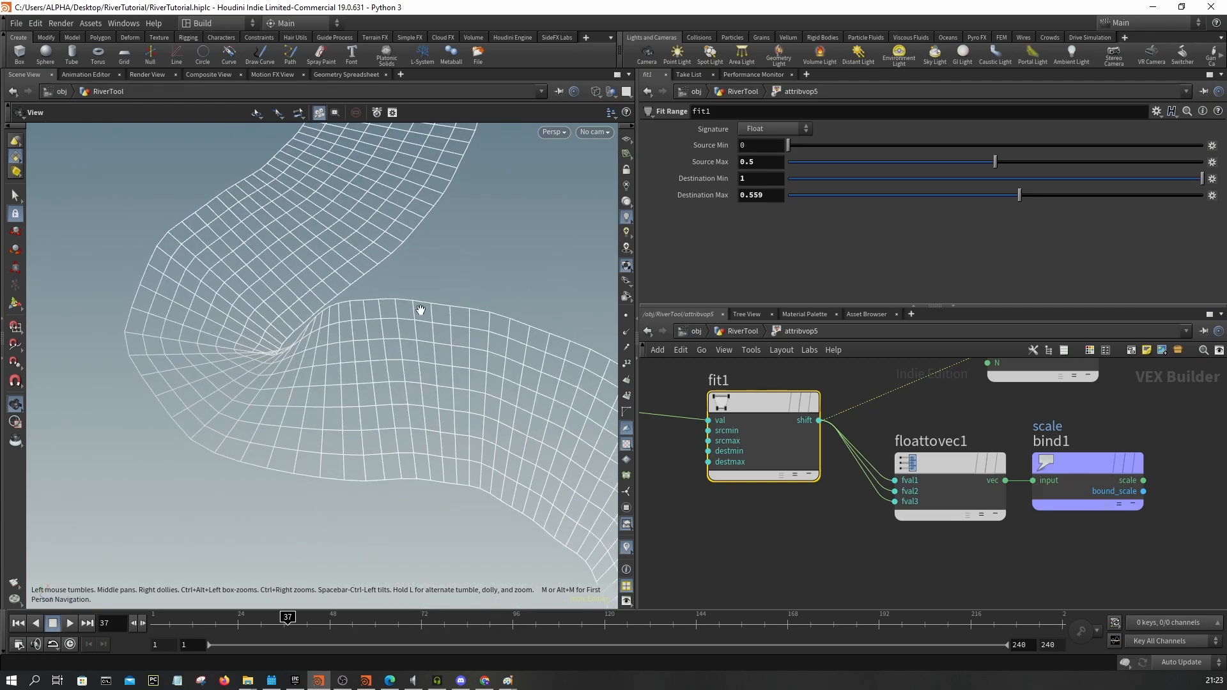
pyautogui.moveTo(1018, 200); pyautogui.dragTo(923, 195)
pyautogui.scroll(-10, 393, 307)
pyautogui.moveTo(1007, 193); pyautogui.dragTo(1027, 193)
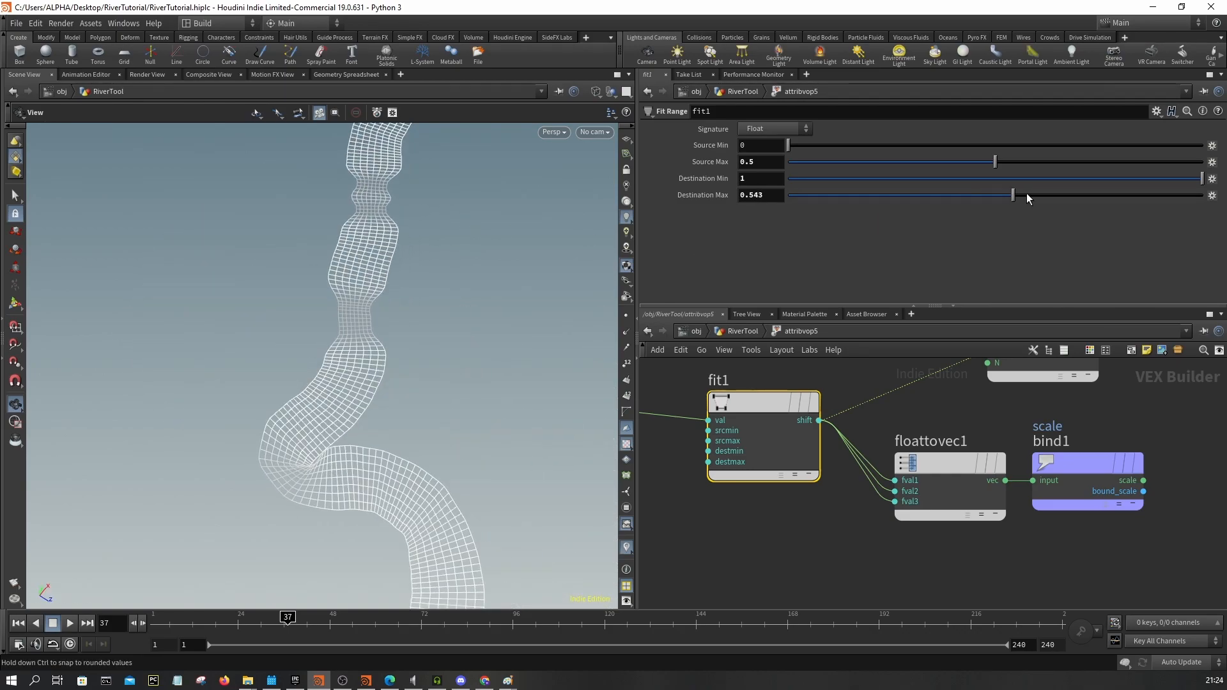
# - On attribtransfer1 in the RiverTool network, set Blend Width to 0.74 and Distance Threshold to 0.38
pyautogui.click(744, 331)
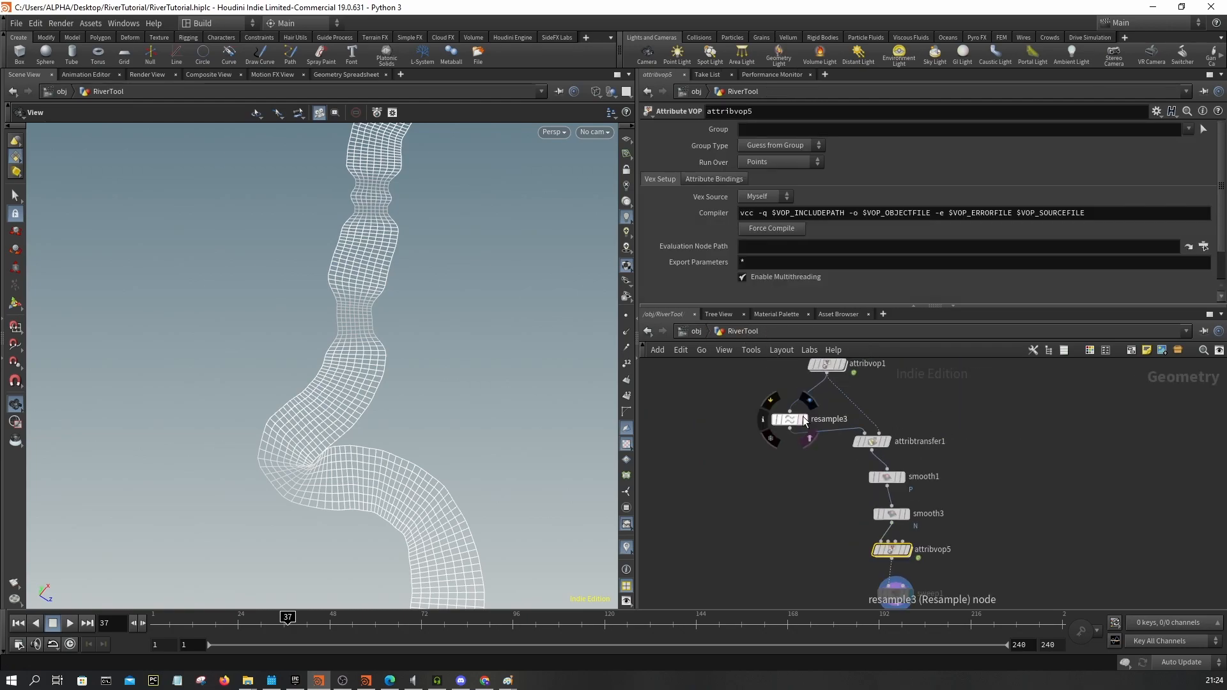
pyautogui.scroll(3, 803, 416)
pyautogui.click(923, 460)
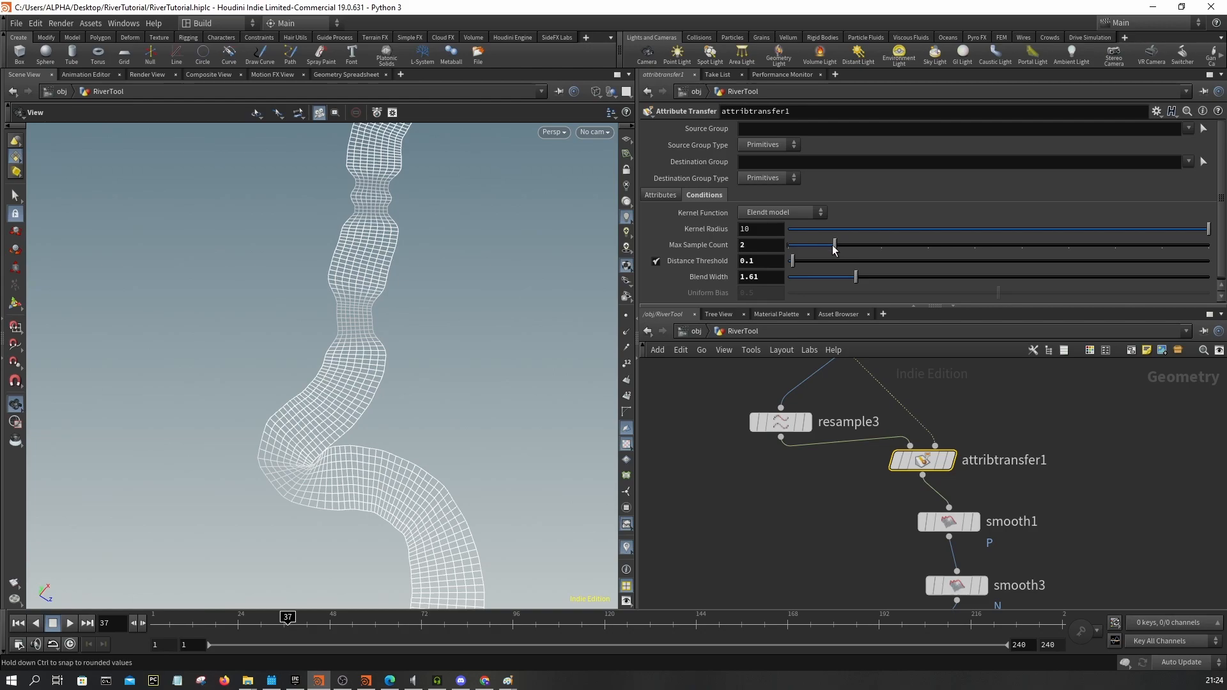
pyautogui.moveTo(855, 277); pyautogui.dragTo(819, 281)
pyautogui.scroll(3, 340, 324)
pyautogui.moveTo(340, 323); pyautogui.dragTo(570, 247)
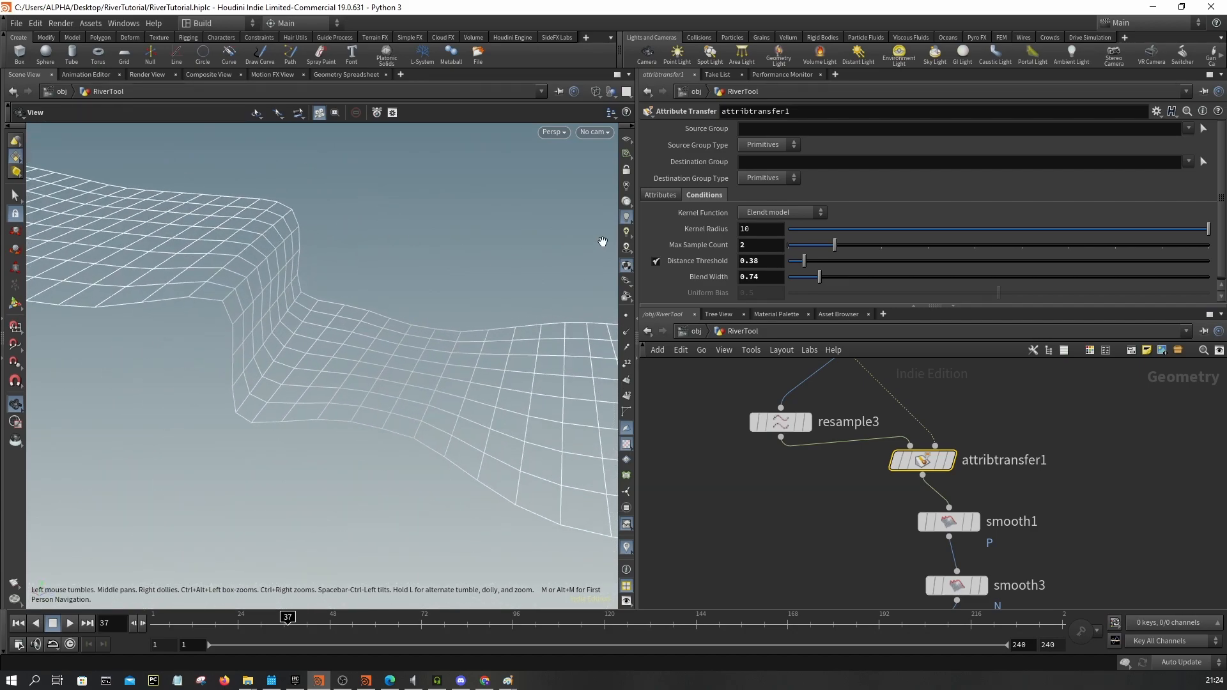
# - Raise attribtransfer1's Distance Threshold to 1.4, trying a Max Sample Count of 3 before returning it to 2
pyautogui.moveTo(804, 261)
pyautogui.mouseDown()
pyautogui.moveTo(946, 262)
pyautogui.moveTo(821, 268)
pyautogui.mouseUp()
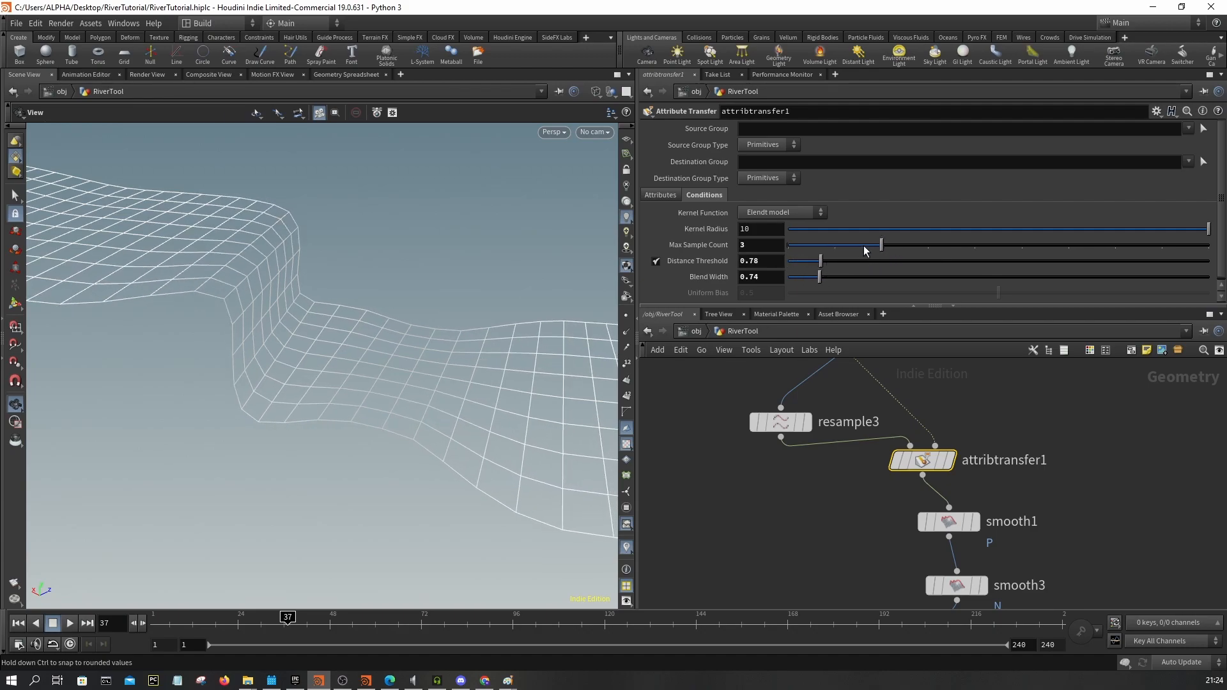
pyautogui.moveTo(821, 262); pyautogui.dragTo(848, 271)
pyautogui.keyDown('alt'); pyautogui.moveTo(355, 416); pyautogui.dragTo(296, 370, button='right'); pyautogui.keyUp('alt')
pyautogui.keyDown('alt'); pyautogui.moveTo(296, 370); pyautogui.dragTo(284, 345); pyautogui.keyUp('alt')
pyautogui.scroll(8, 279, 377)
pyautogui.moveTo(277, 390); pyautogui.dragTo(305, 403)
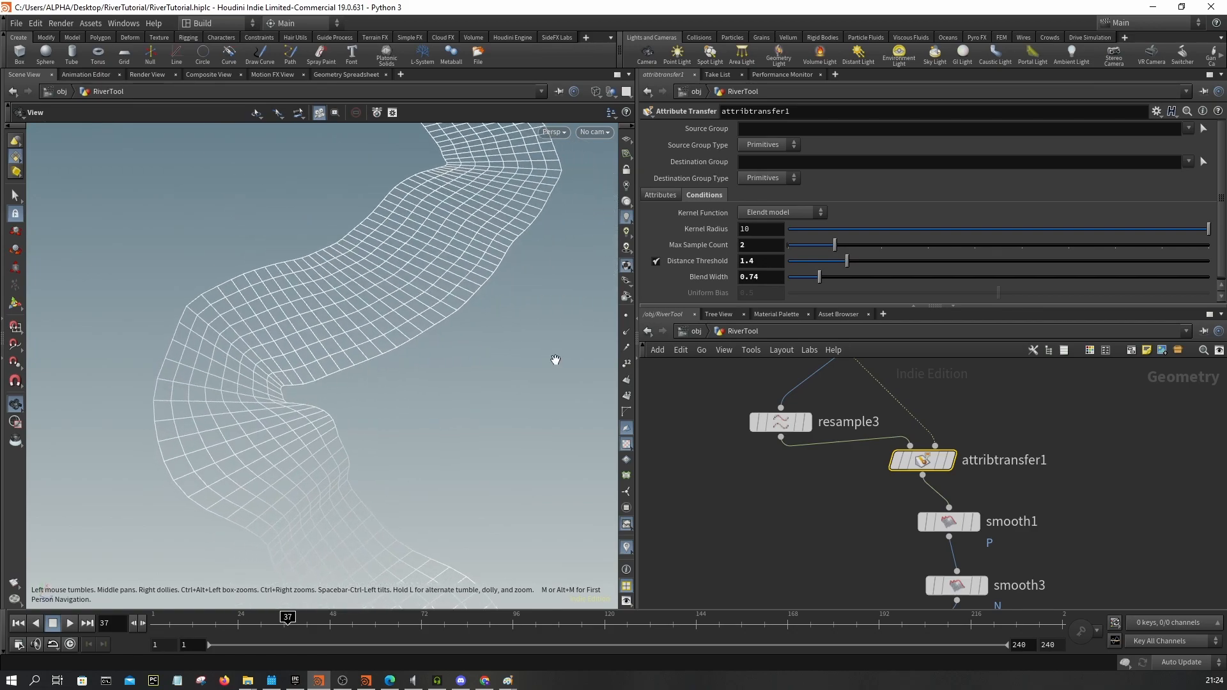
# - Add a Smooth node beside sweep1, connect attribvop5 to its input, move sweep1 down and display the new node
pyautogui.scroll(-3, 890, 467)
pyautogui.moveTo(980, 539); pyautogui.dragTo(992, 392, button='middle')
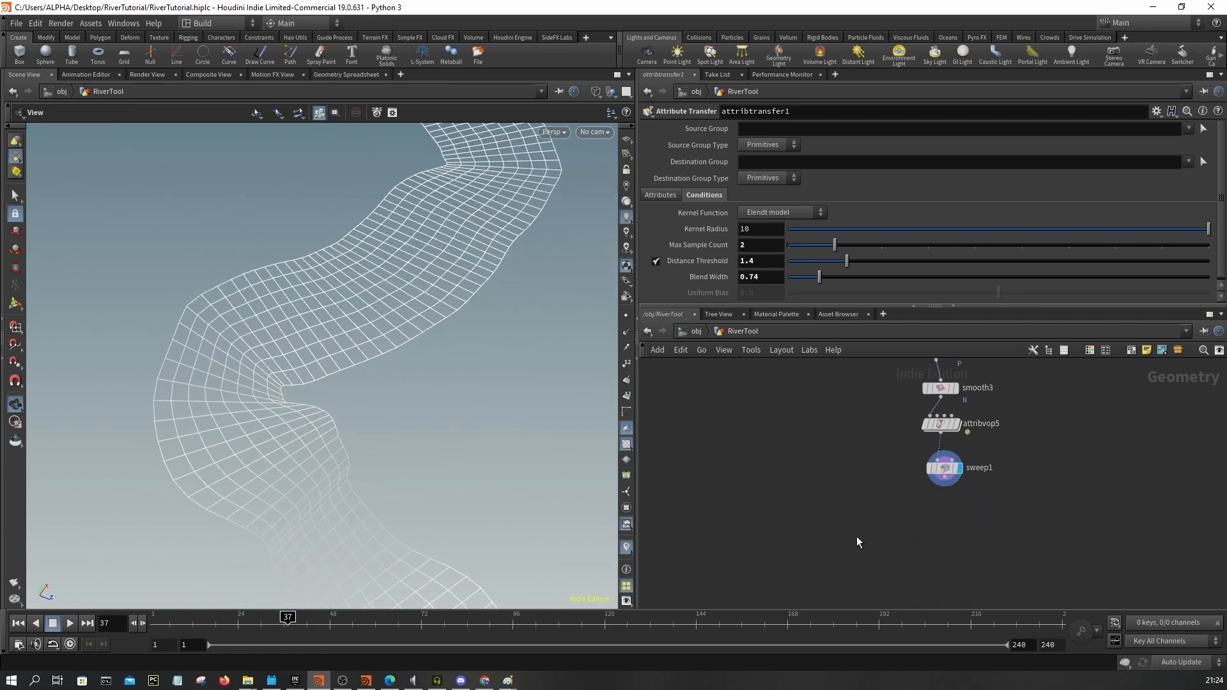
pyautogui.scroll(3, 945, 473)
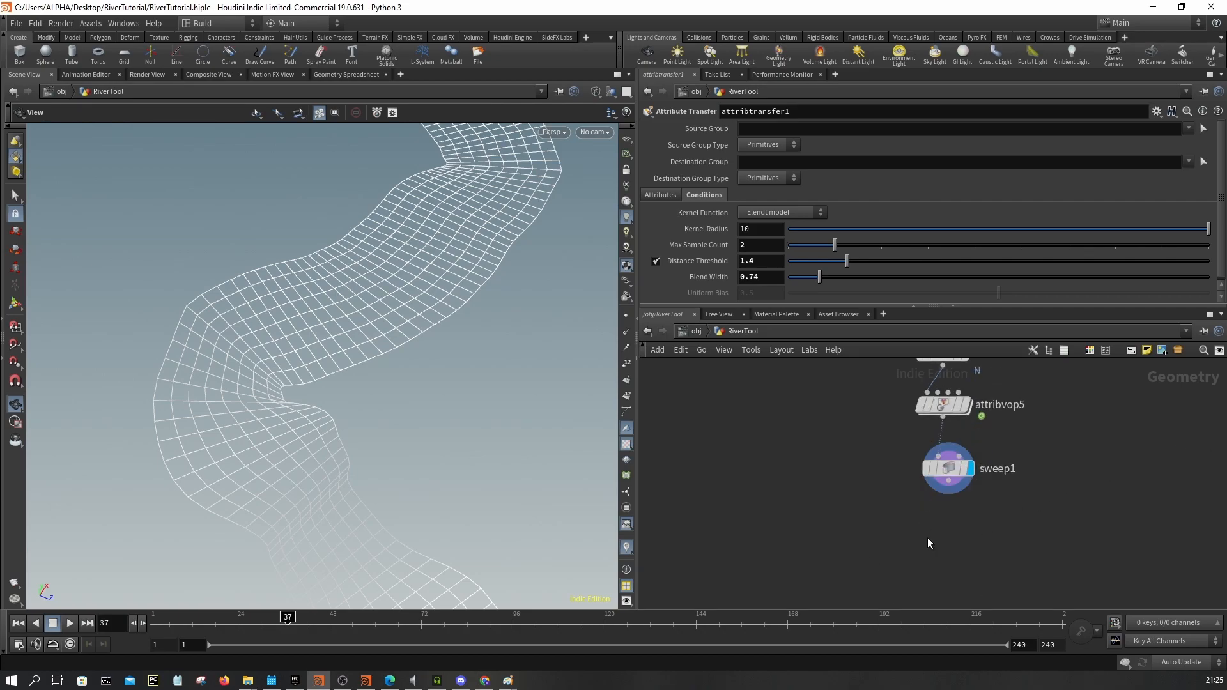
pyautogui.press('Tab')
pyautogui.write('smooth')
pyautogui.press('Return')
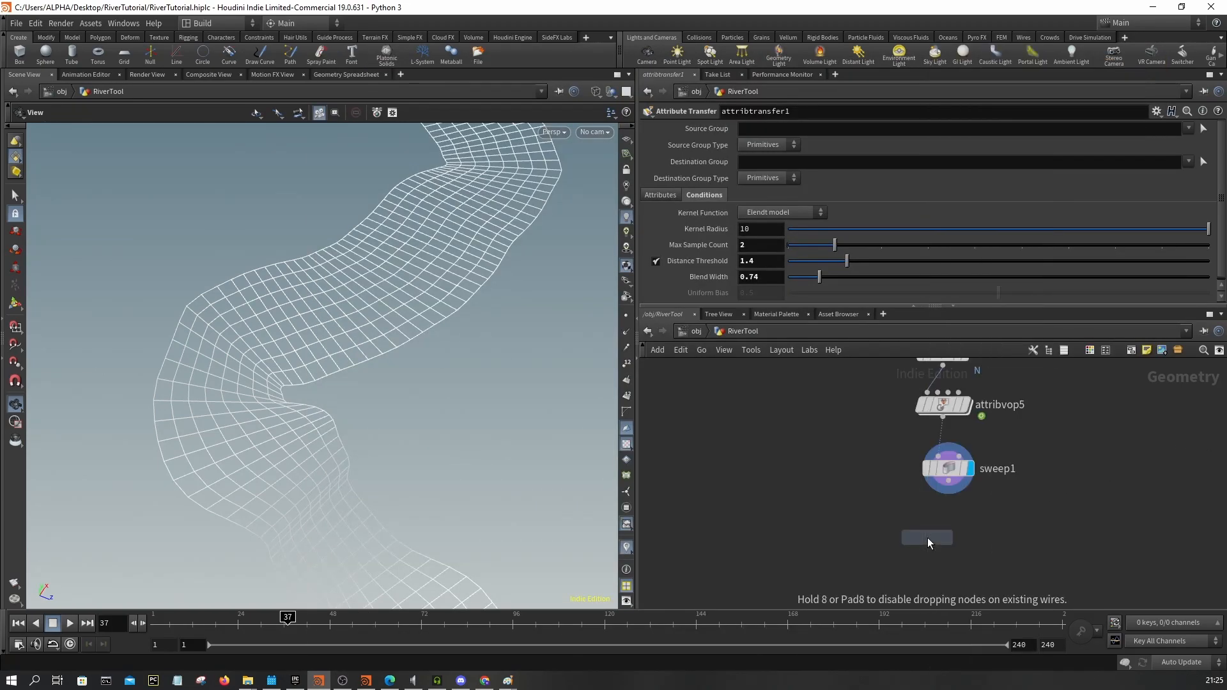
pyautogui.click(849, 471)
pyautogui.click(846, 457)
pyautogui.scroll(3, 870, 456)
pyautogui.click(976, 402)
pyautogui.moveTo(972, 477); pyautogui.dragTo(979, 551)
pyautogui.click(868, 476)
# - Set smooth4 to smooth the scale attribute, and wire its output into sweep1 with sweep1 displayed
pyautogui.click(780, 179)
pyautogui.press('Return')
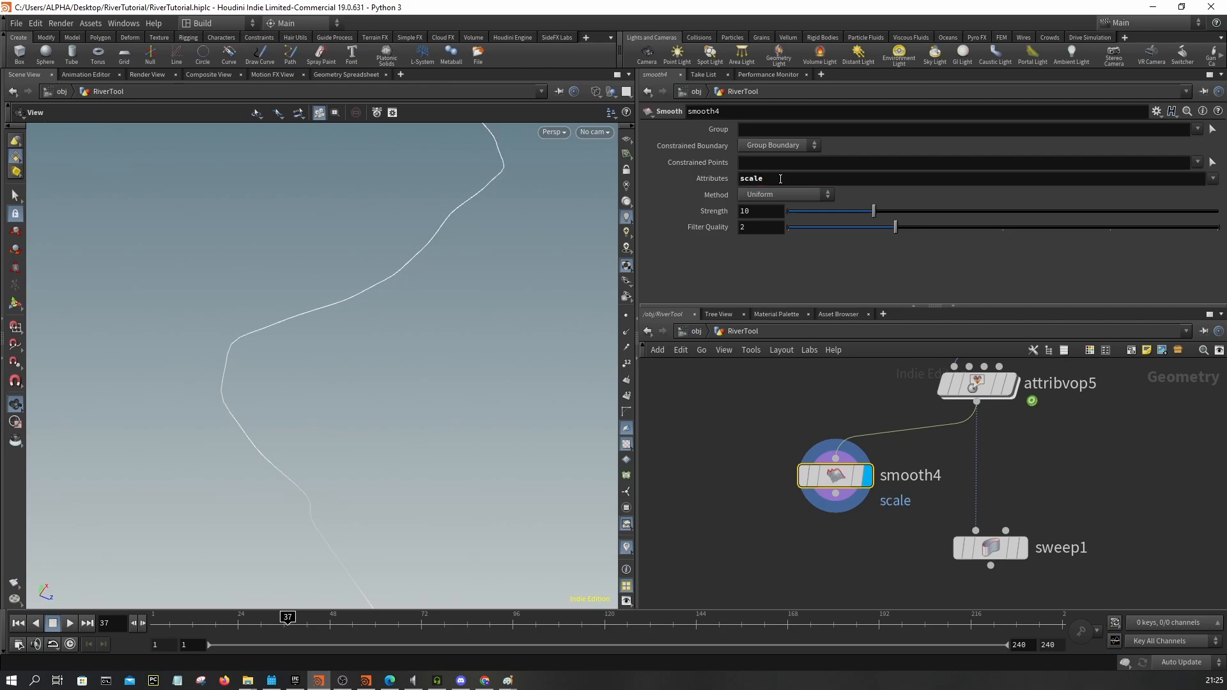
pyautogui.moveTo(837, 495); pyautogui.dragTo(976, 531)
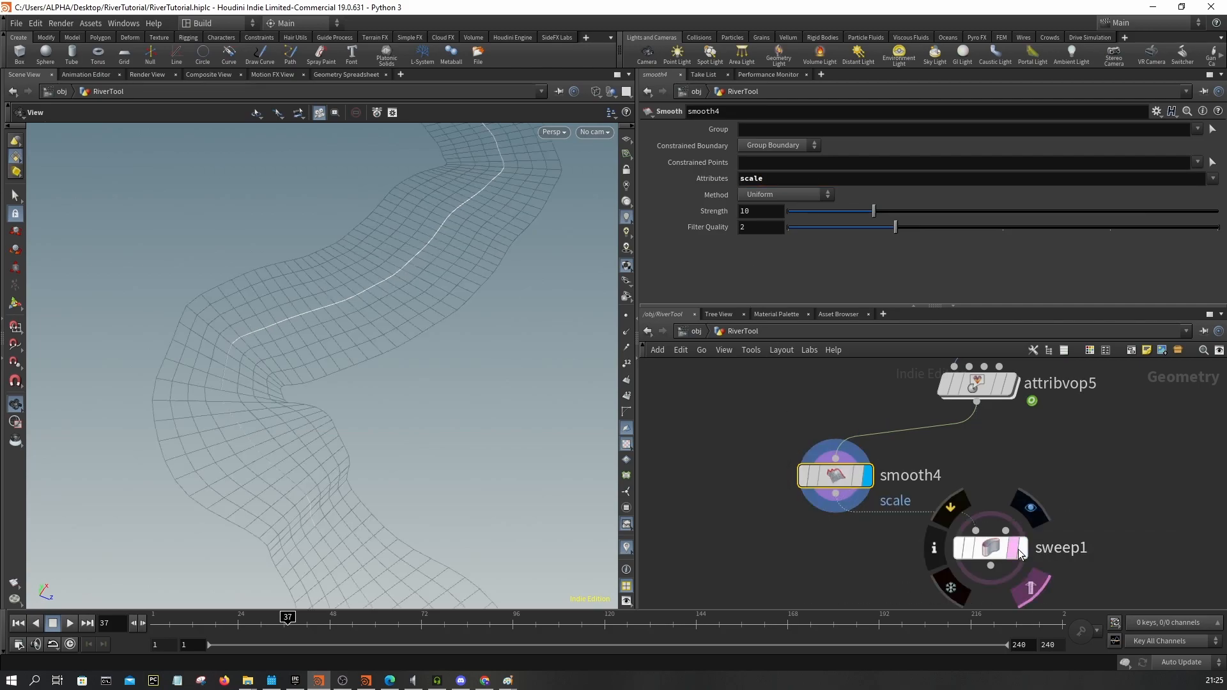
pyautogui.click(1025, 549)
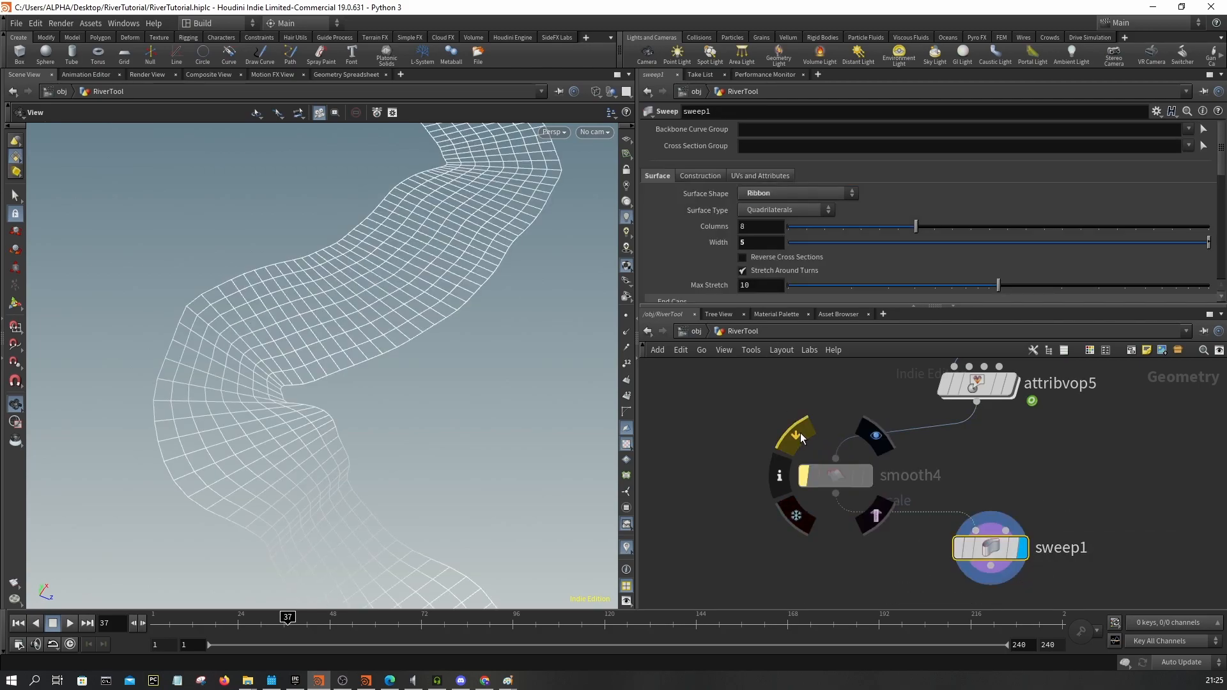
# - Set smooth4's Strength to 50 and Filter Quality to 3, checking the ribbon's width transitions
pyautogui.click(820, 475)
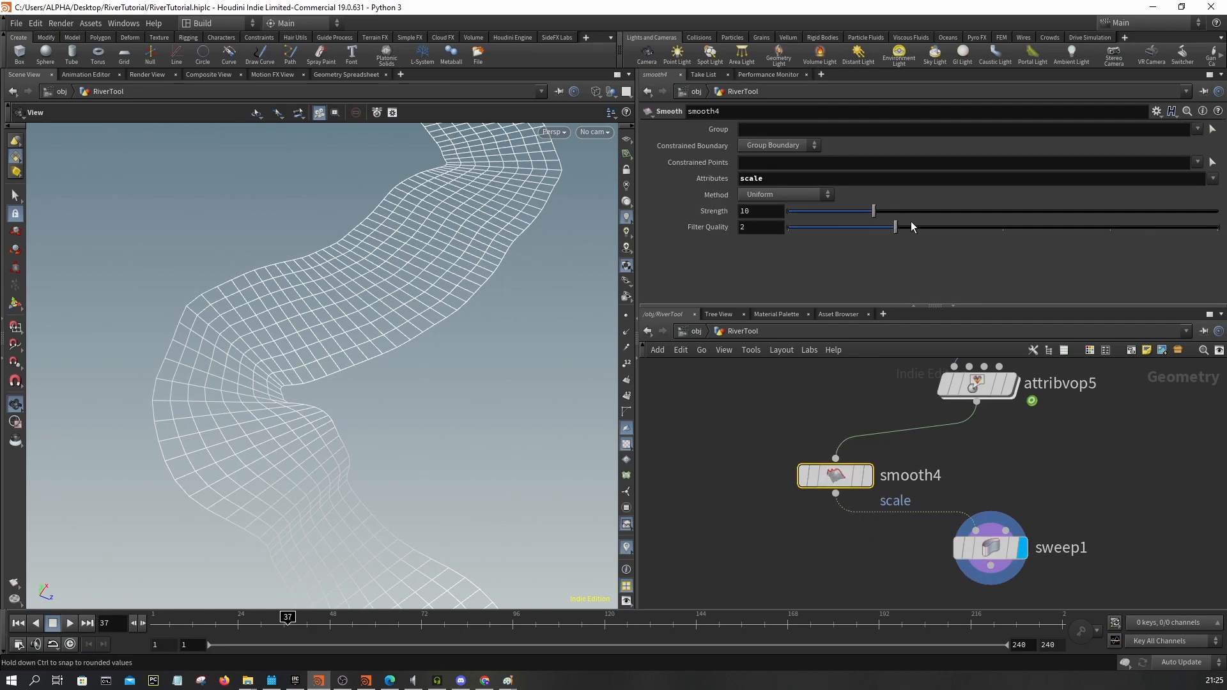
pyautogui.moveTo(1129, 215); pyautogui.dragTo(976, 218)
pyautogui.moveTo(788, 210); pyautogui.dragTo(1218, 211)
pyautogui.moveTo(486, 307); pyautogui.dragTo(468, 329)
# - Set smooth3's Strength to 75 after trying 100, and check the ribbon around its bends
pyautogui.scroll(-3, 984, 424)
pyautogui.moveTo(1005, 422); pyautogui.dragTo(990, 546, button='middle')
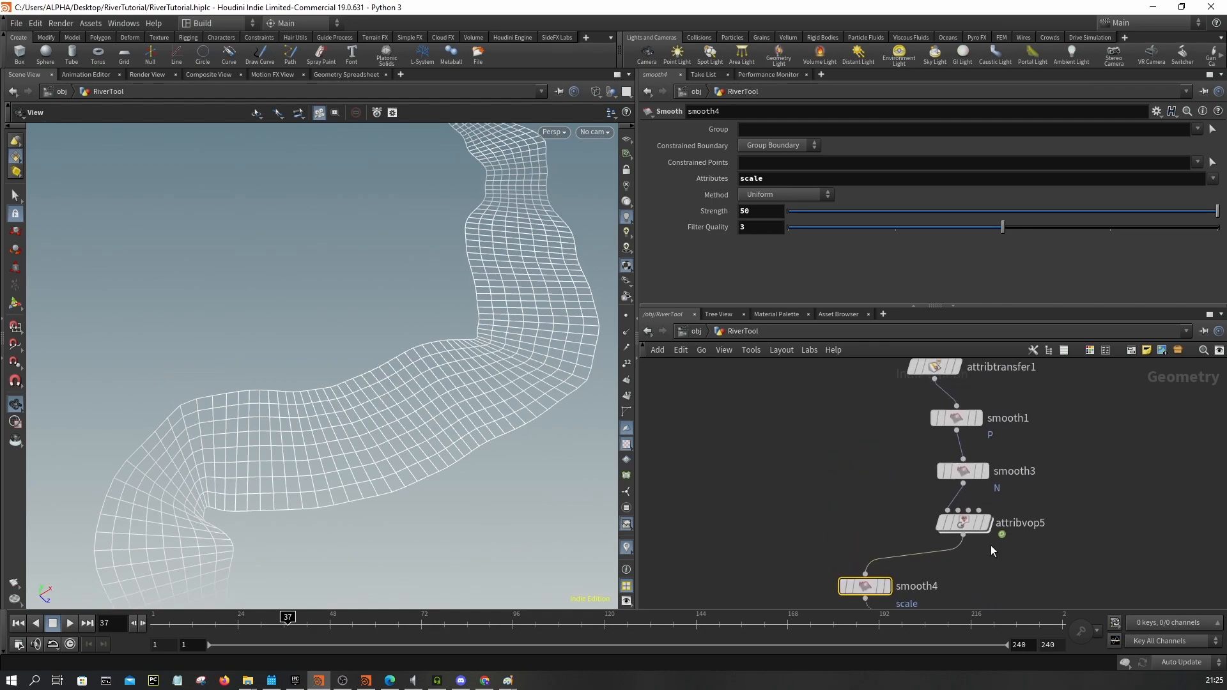
pyautogui.moveTo(957, 474)
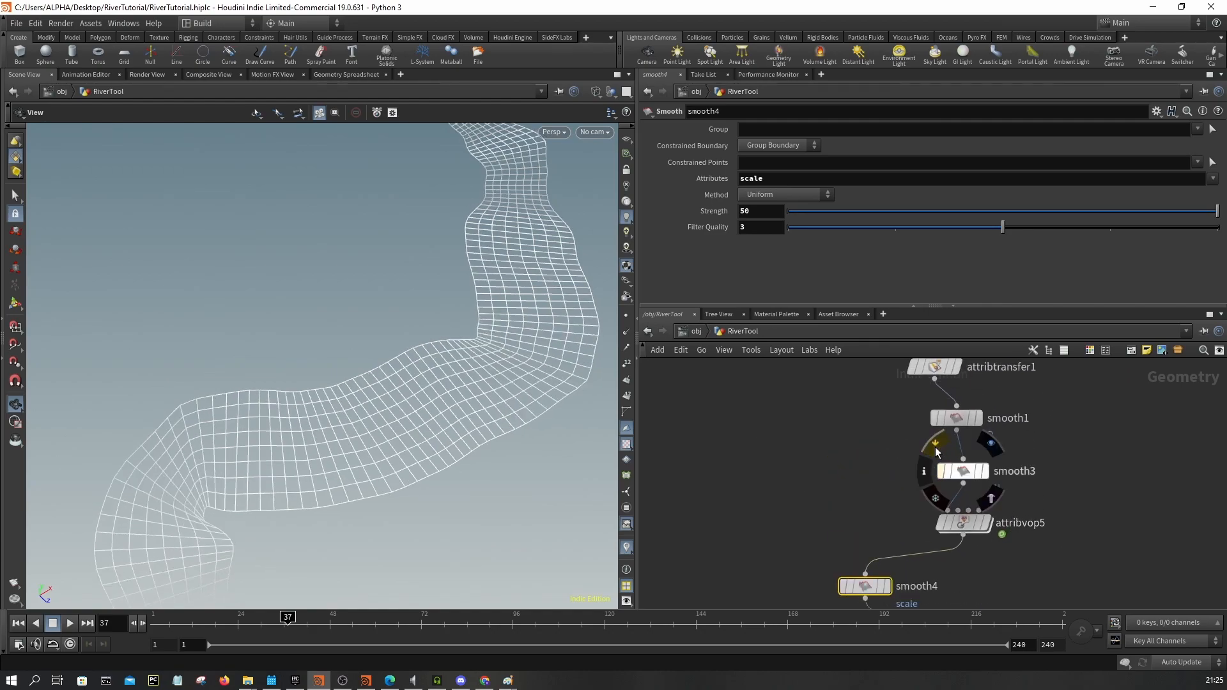
pyautogui.click(957, 474)
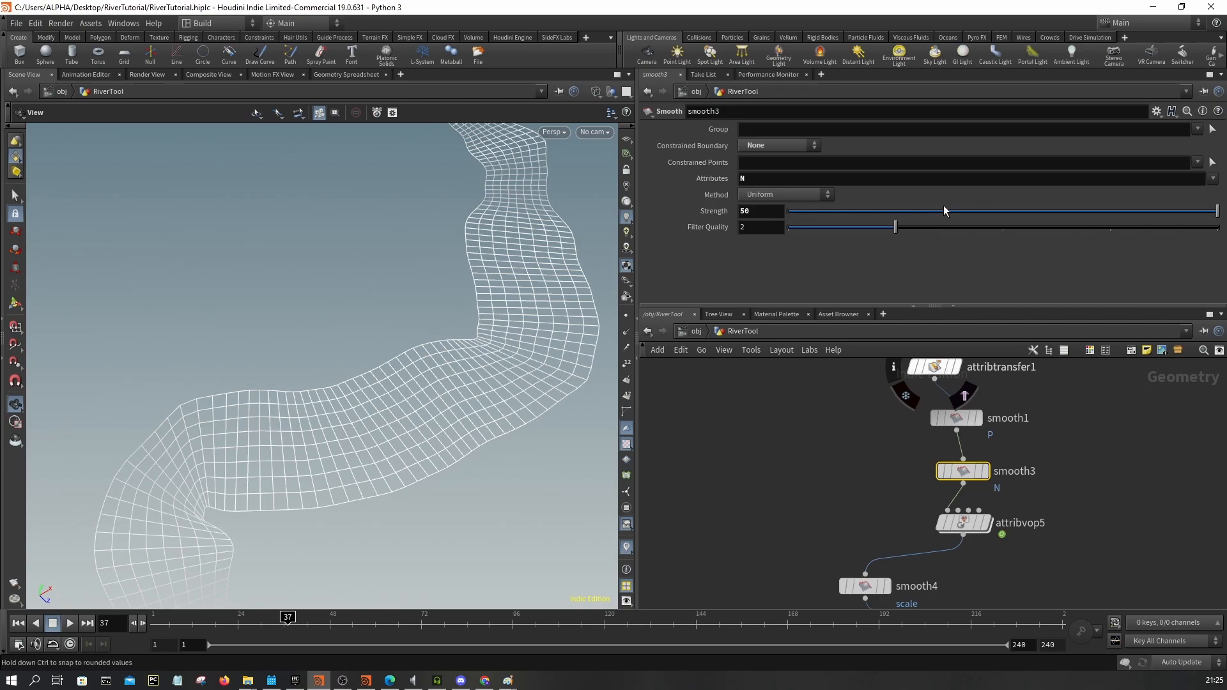
pyautogui.press('Return')
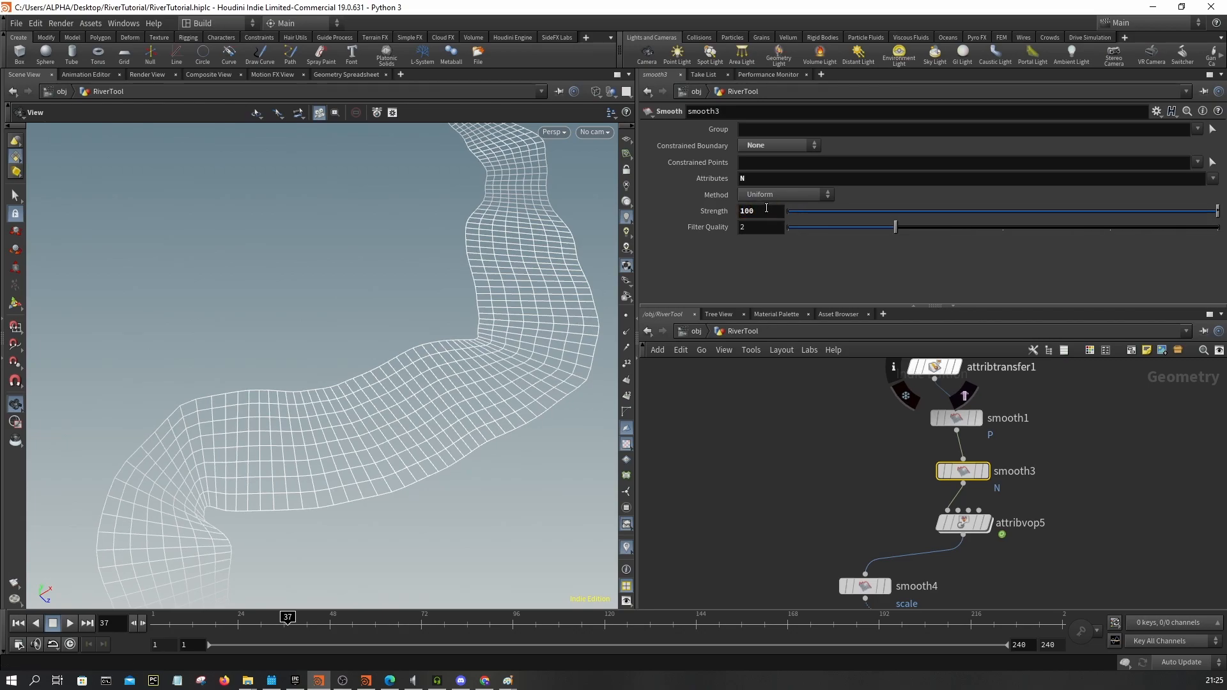
pyautogui.write('50')
pyautogui.press('Return')
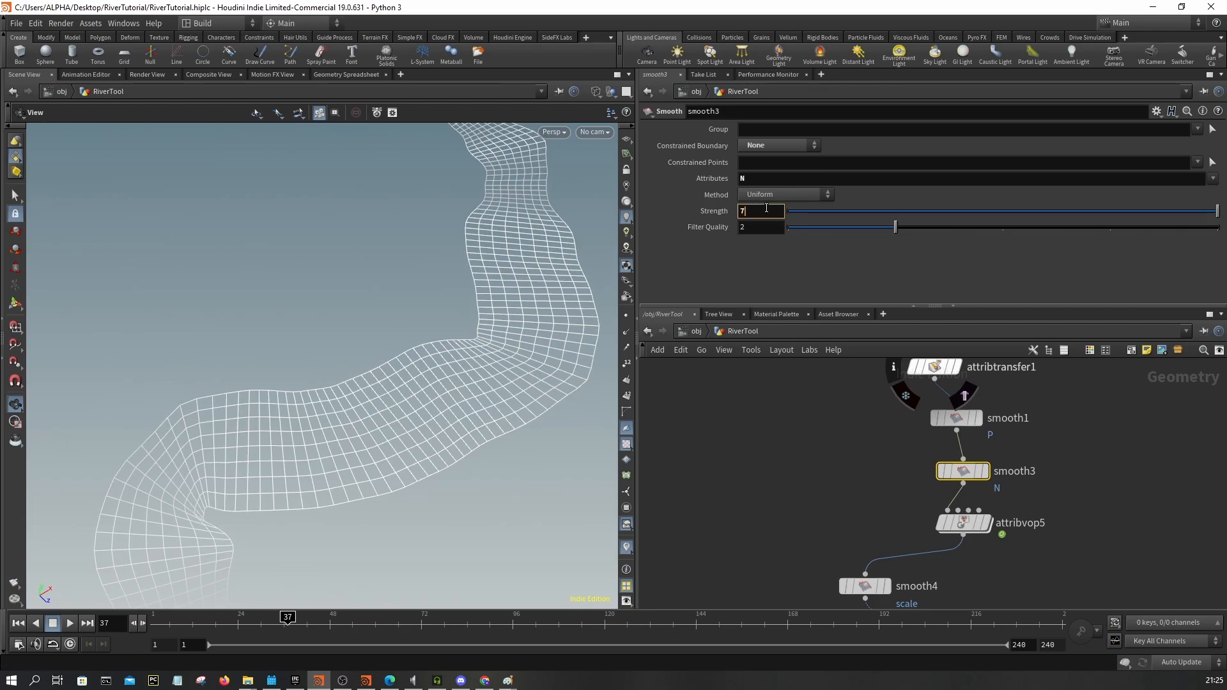
pyautogui.moveTo(528, 285); pyautogui.dragTo(430, 315)
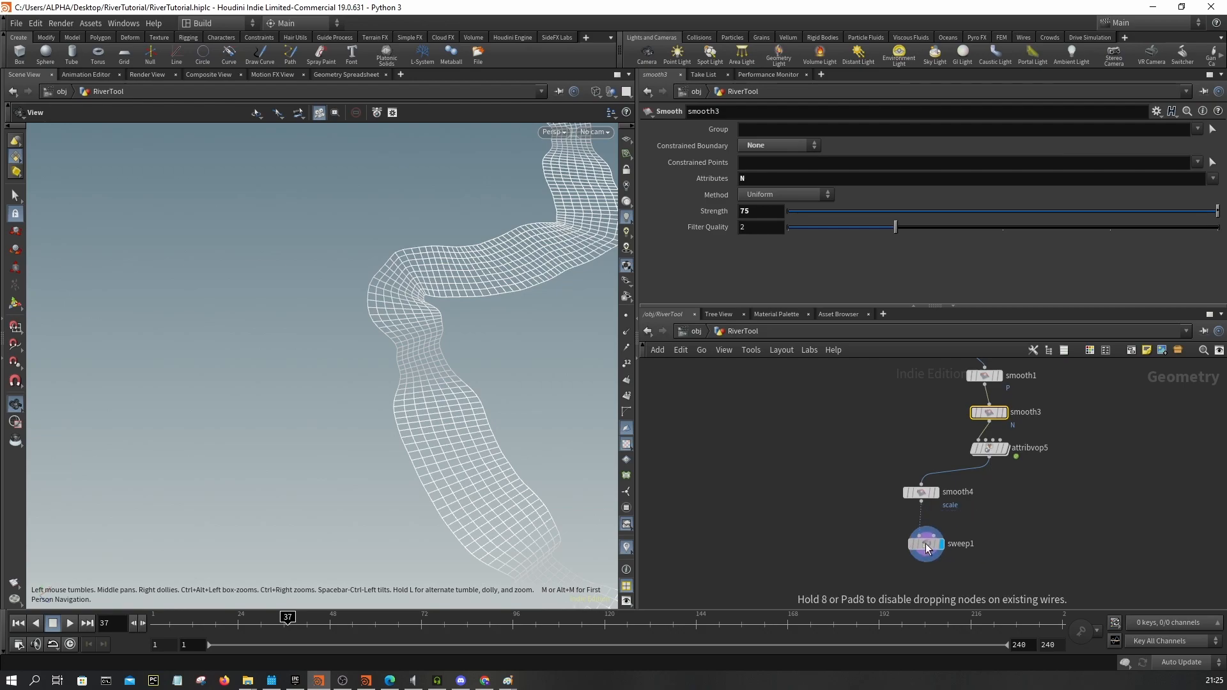
# - Insert an Attribute Noise node between attribvop5 and smooth4
pyautogui.click(927, 548)
pyautogui.press('Tab')
pyautogui.write('attribute noi')
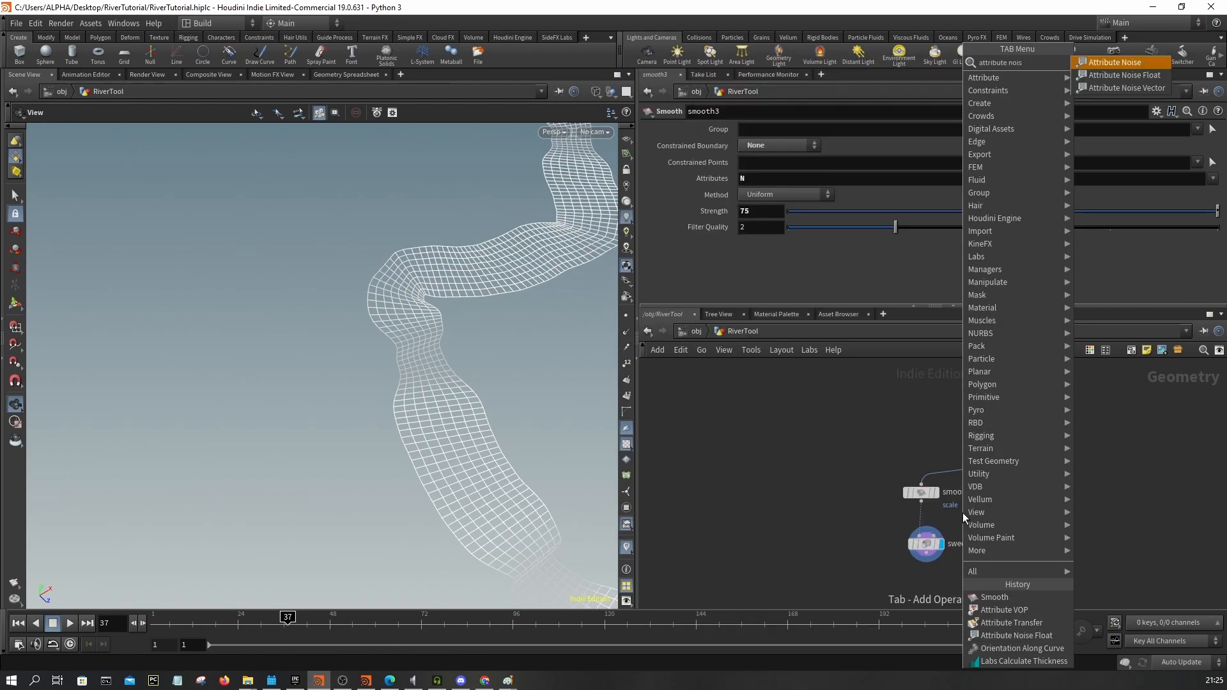
pyautogui.press('Return')
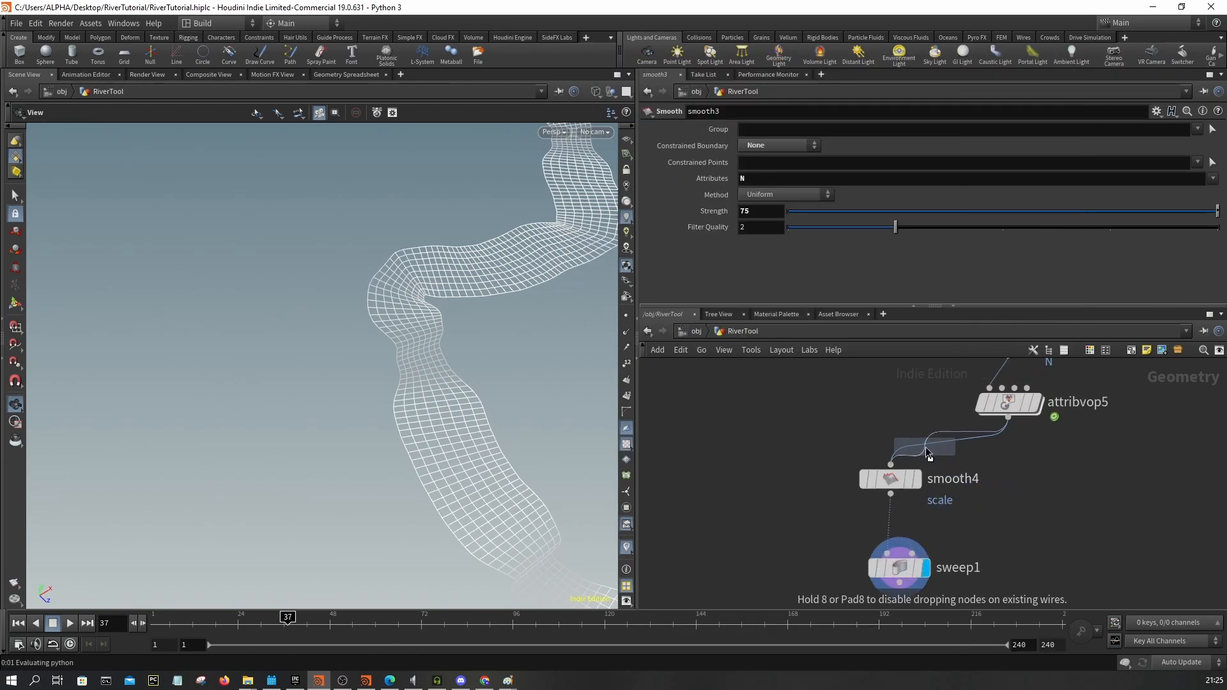
pyautogui.click(926, 448)
pyautogui.moveTo(537, 241); pyautogui.dragTo(468, 281)
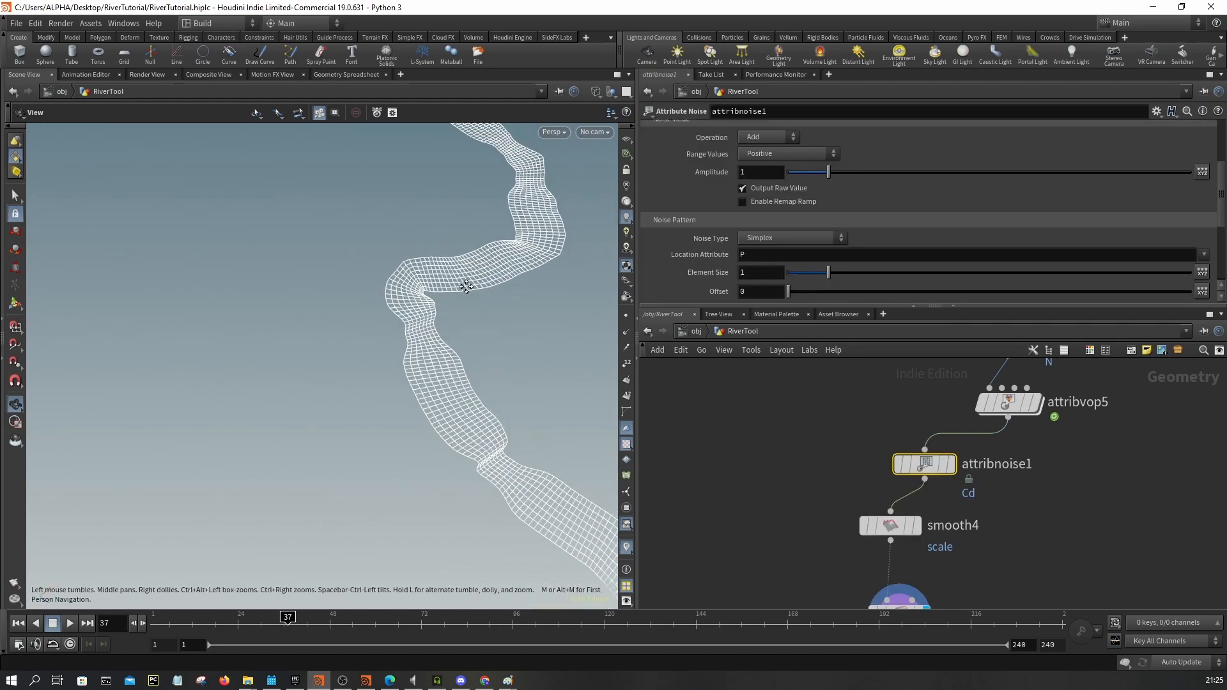
# - Check the ribbon around its bends and lay out the nodes so attribnoise1 and smooth4 line up below attribvop5
pyautogui.moveTo(468, 281); pyautogui.dragTo(459, 305, button='middle')
pyautogui.moveTo(441, 392); pyautogui.dragTo(435, 291, button='middle')
pyautogui.moveTo(394, 181); pyautogui.dragTo(348, 301, button='middle')
pyautogui.scroll(3, 369, 230)
pyautogui.moveTo(369, 223); pyautogui.dragTo(369, 242, button='middle')
pyautogui.moveTo(339, 228); pyautogui.dragTo(410, 349)
pyautogui.scroll(-4, 342, 296)
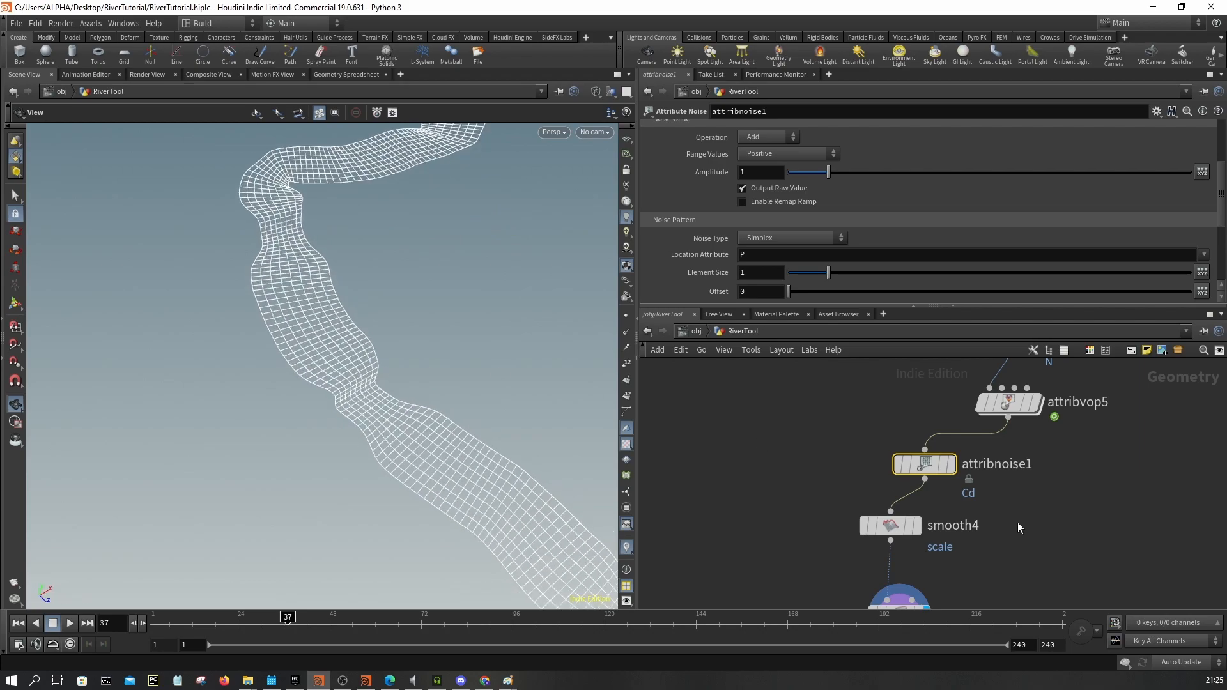
pyautogui.press('l')
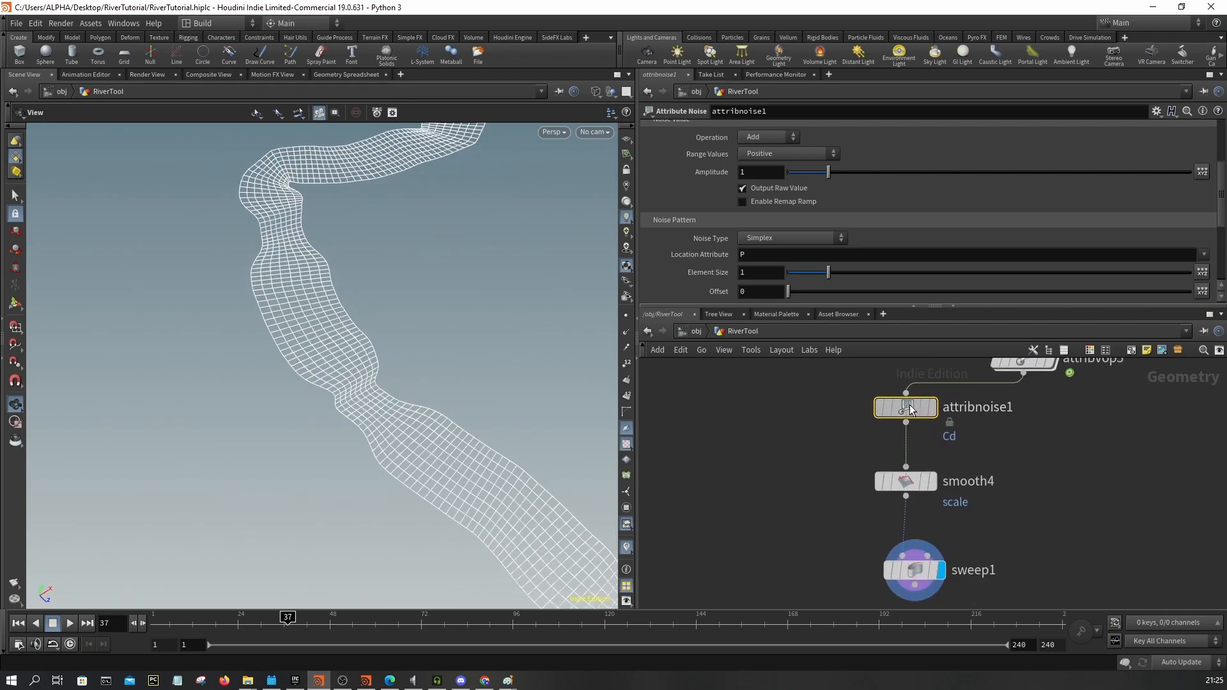
pyautogui.scroll(-1, 994, 452)
pyautogui.moveTo(983, 436); pyautogui.dragTo(1009, 490, button='middle')
pyautogui.scroll(-1, 799, 217)
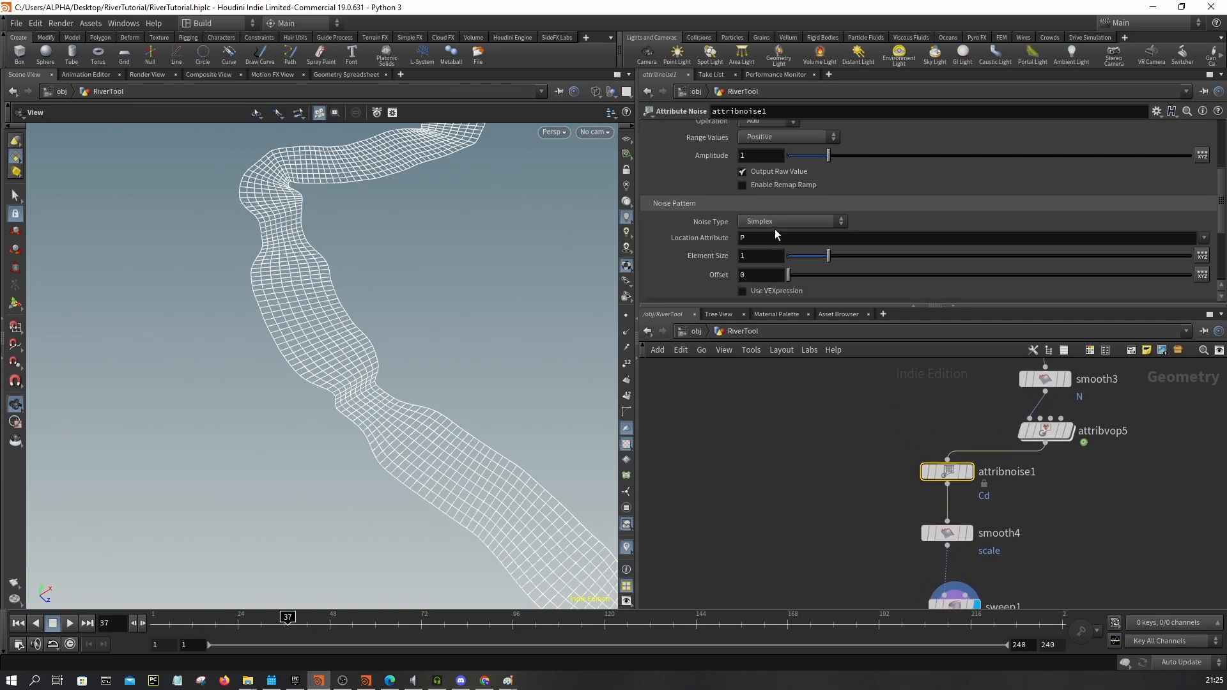
# - Set the Attribute Noise node to affect the scale attribute
pyautogui.click(777, 224)
pyautogui.press('Escape')
pyautogui.scroll(2, 811, 271)
pyautogui.scroll(6, 808, 260)
pyautogui.doubleClick(810, 182)
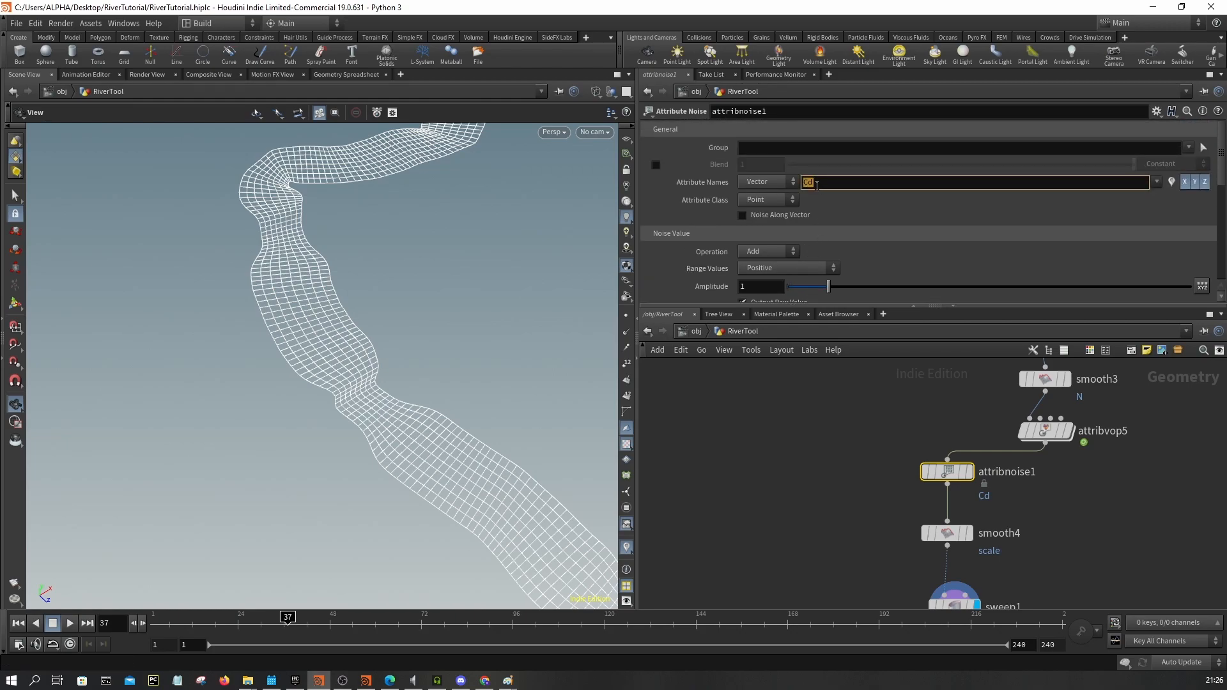
pyautogui.write('scale')
pyautogui.press('Return')
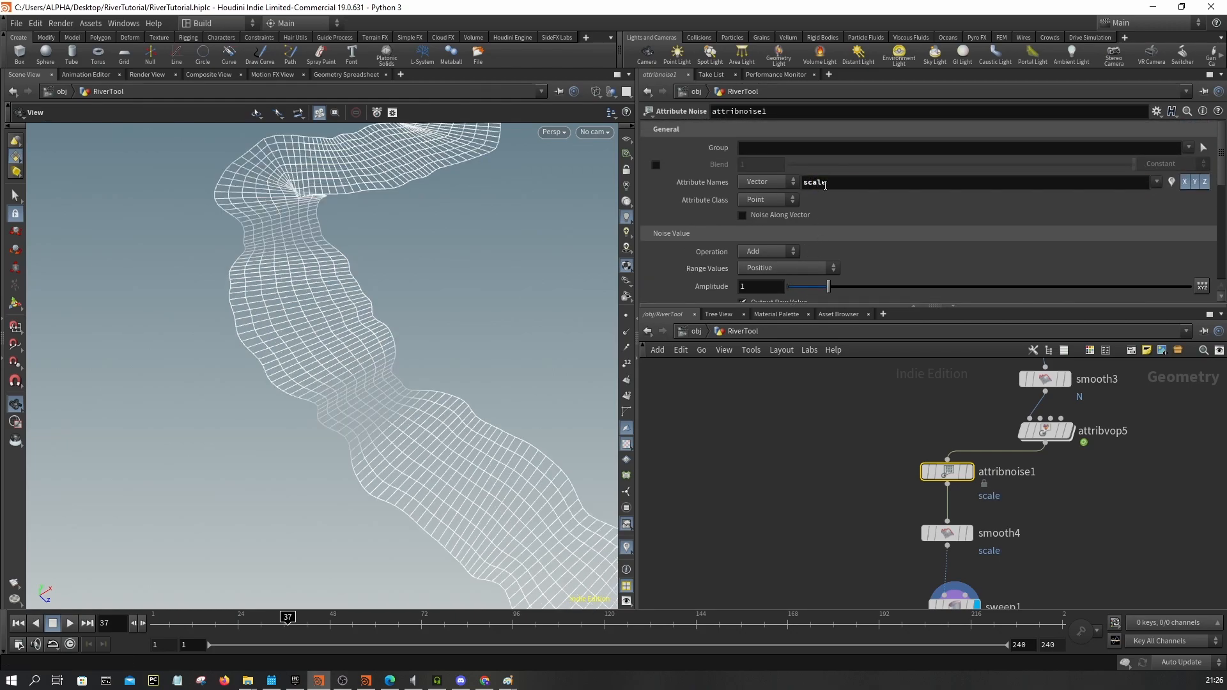
# - Set attribnoise1's noise Operation to Multiply and its Amplitude to 1.5
pyautogui.click(775, 250)
pyautogui.click(767, 302)
pyautogui.scroll(-1, 849, 254)
pyautogui.doubleClick(760, 252)
pyautogui.write('1.5')
pyautogui.press('Return')
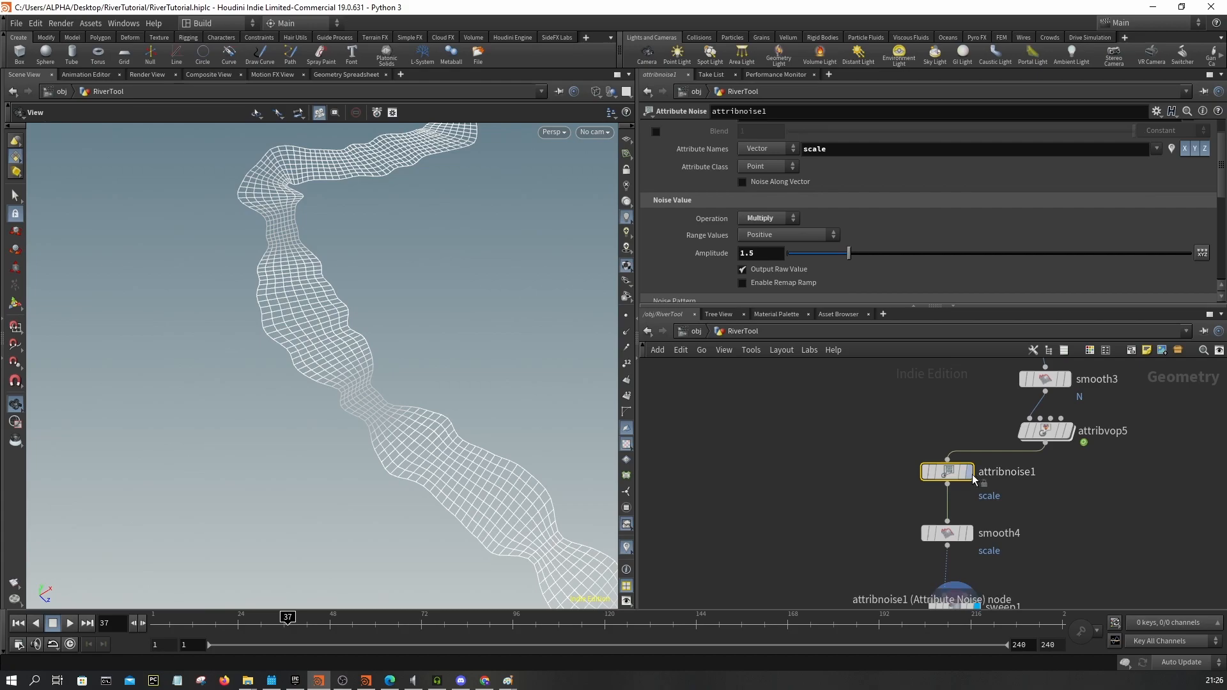
# - Compare the ribbon with attribnoise1 bypassed and try nearby Amplitude values, returning it to 1.5
pyautogui.moveTo(925, 447)
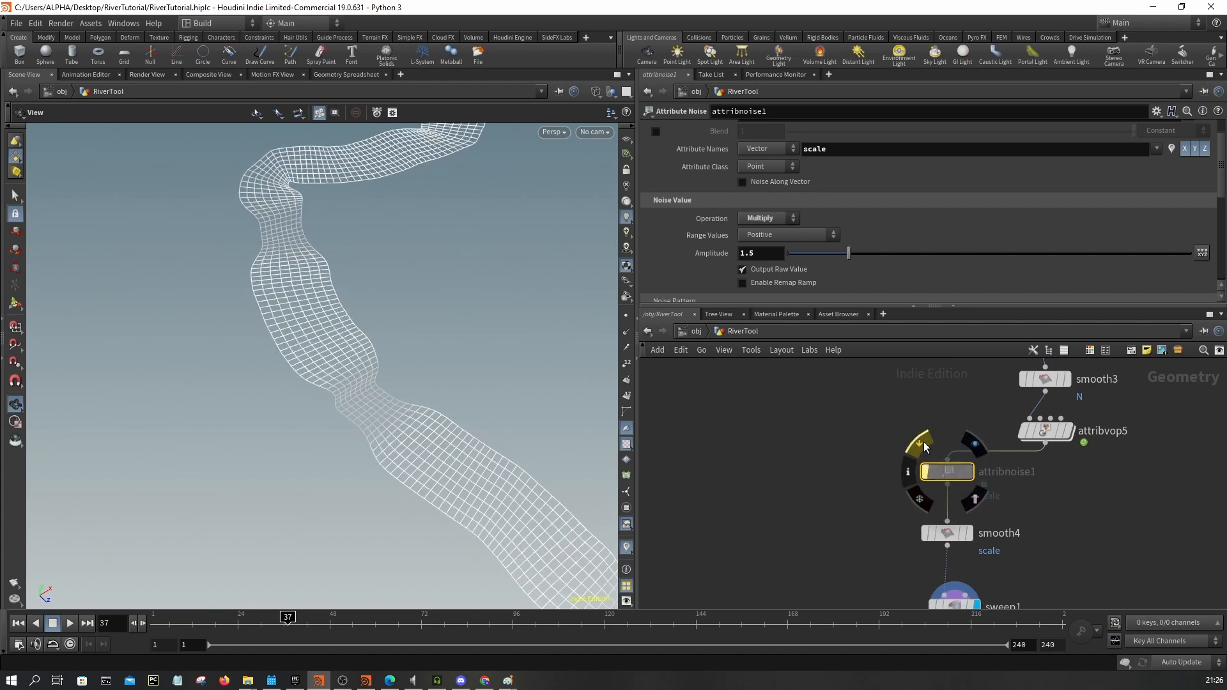
pyautogui.rightClick(485, 680)
pyautogui.click(502, 662)
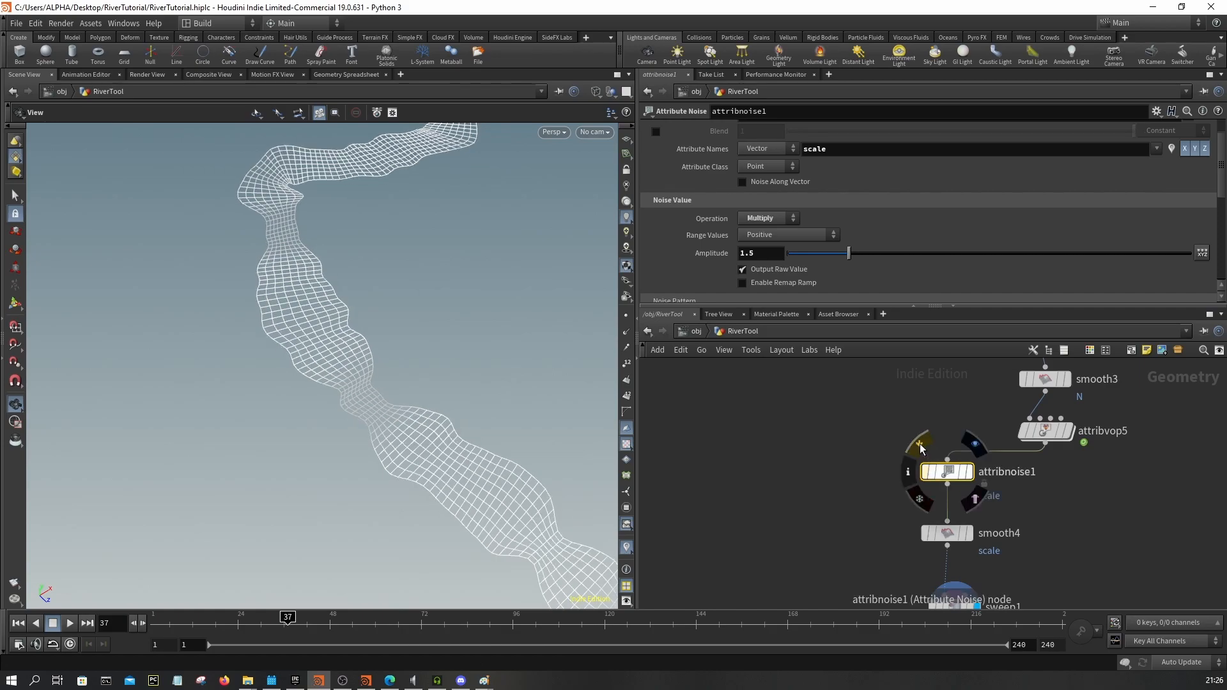
pyautogui.moveTo(849, 252)
pyautogui.mouseDown()
pyautogui.moveTo(865, 252)
pyautogui.moveTo(827, 256)
pyautogui.mouseUp()
pyautogui.moveTo(845, 255); pyautogui.dragTo(849, 256)
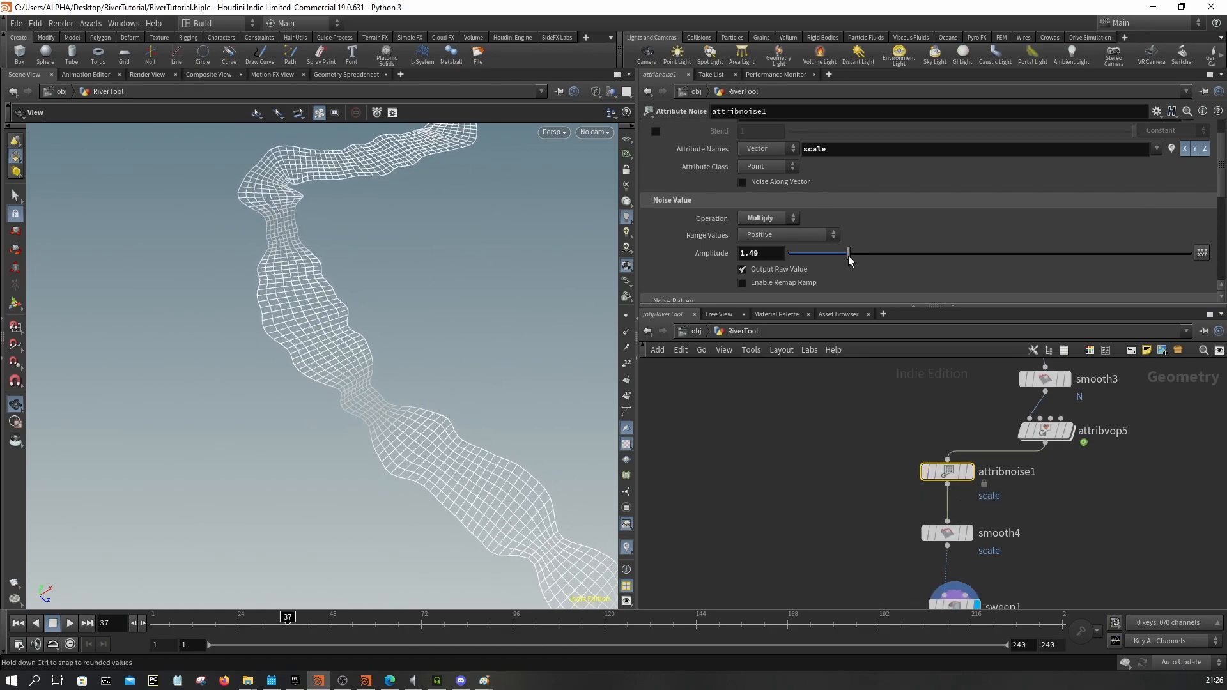
pyautogui.click(764, 254)
pyautogui.write('1.')
# - Set attribnoise1's Amplitude to 1.76, Element Size to 0.32 and Offset to 6.27, checking the ribbon's edges
pyautogui.moveTo(922, 443)
pyautogui.scroll(-3, 872, 254)
pyautogui.moveTo(830, 239); pyautogui.dragTo(804, 239)
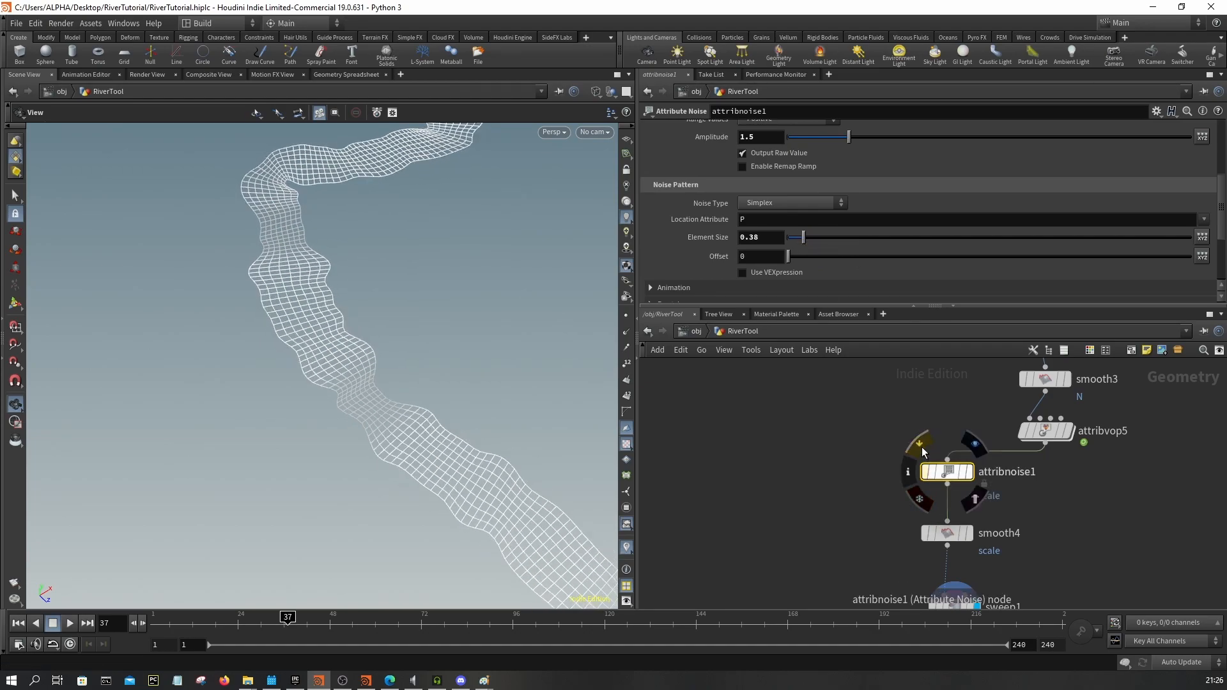
pyautogui.moveTo(496, 306); pyautogui.dragTo(372, 307)
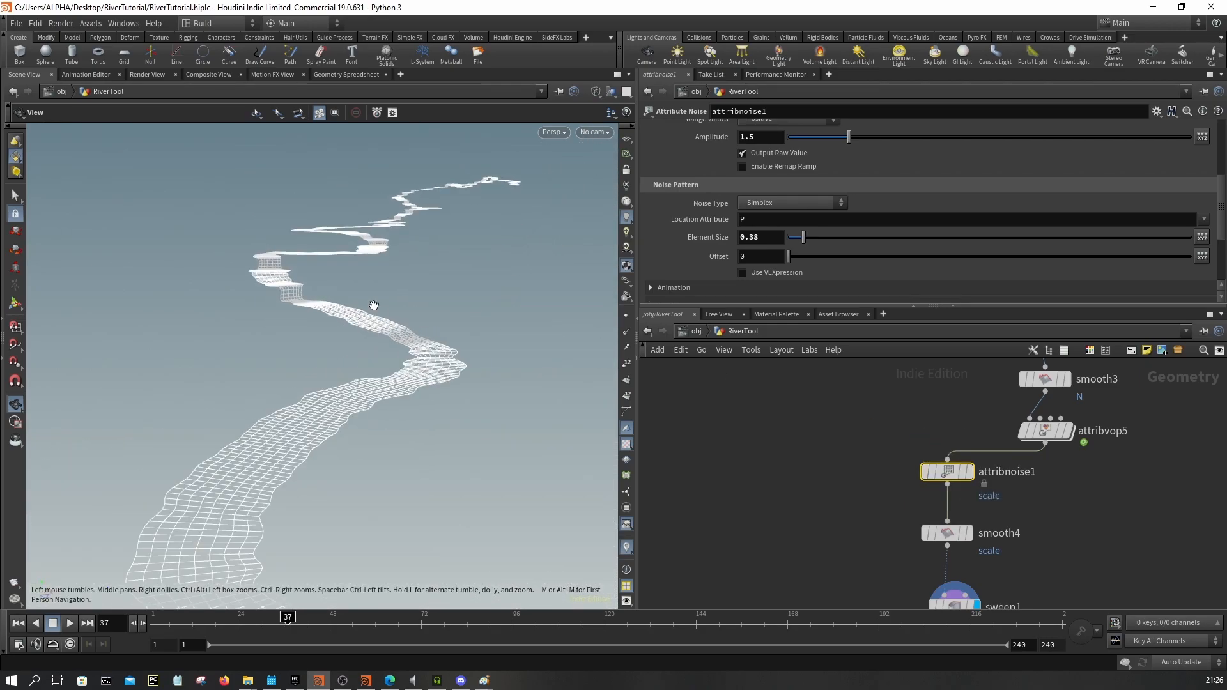
pyautogui.moveTo(849, 137)
pyautogui.mouseDown()
pyautogui.moveTo(933, 131)
pyautogui.moveTo(834, 139)
pyautogui.moveTo(860, 140)
pyautogui.mouseUp()
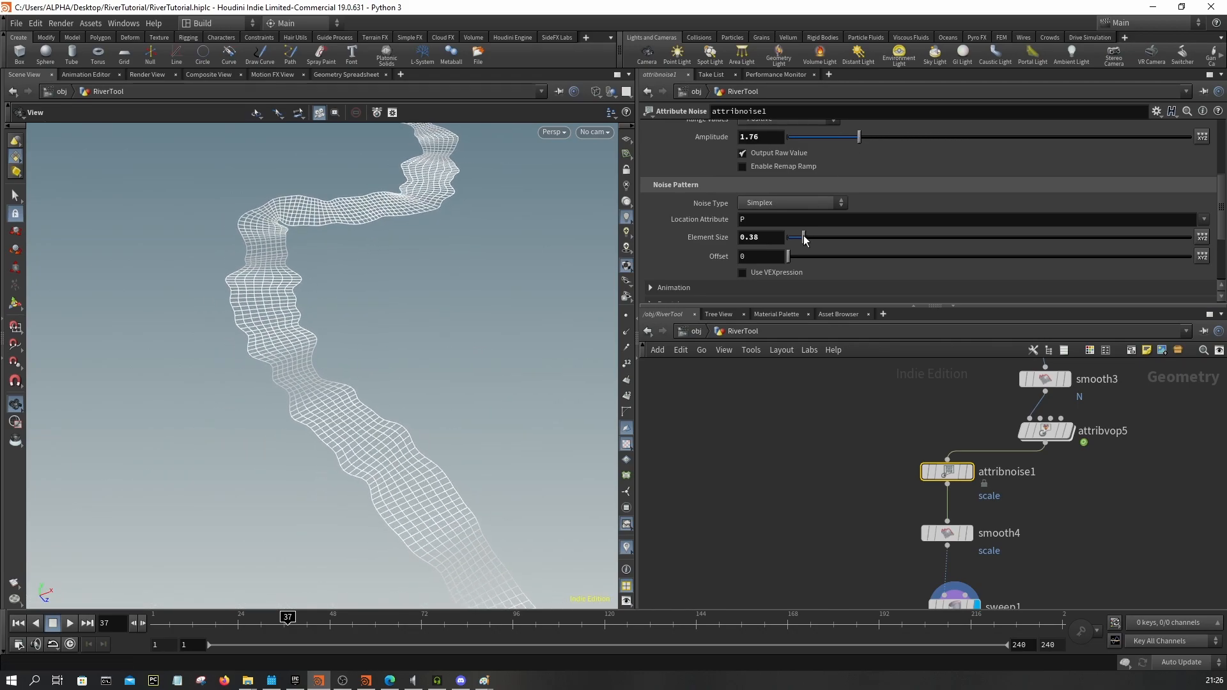
pyautogui.moveTo(803, 241); pyautogui.dragTo(838, 247)
# - Compare Perlin, Perlin Flow, Sparse Convolution, Worley Cellular F1 and Manhattan Cellular F2-F1 noise on attribnoise1, returning to Simplex
pyautogui.click(811, 208)
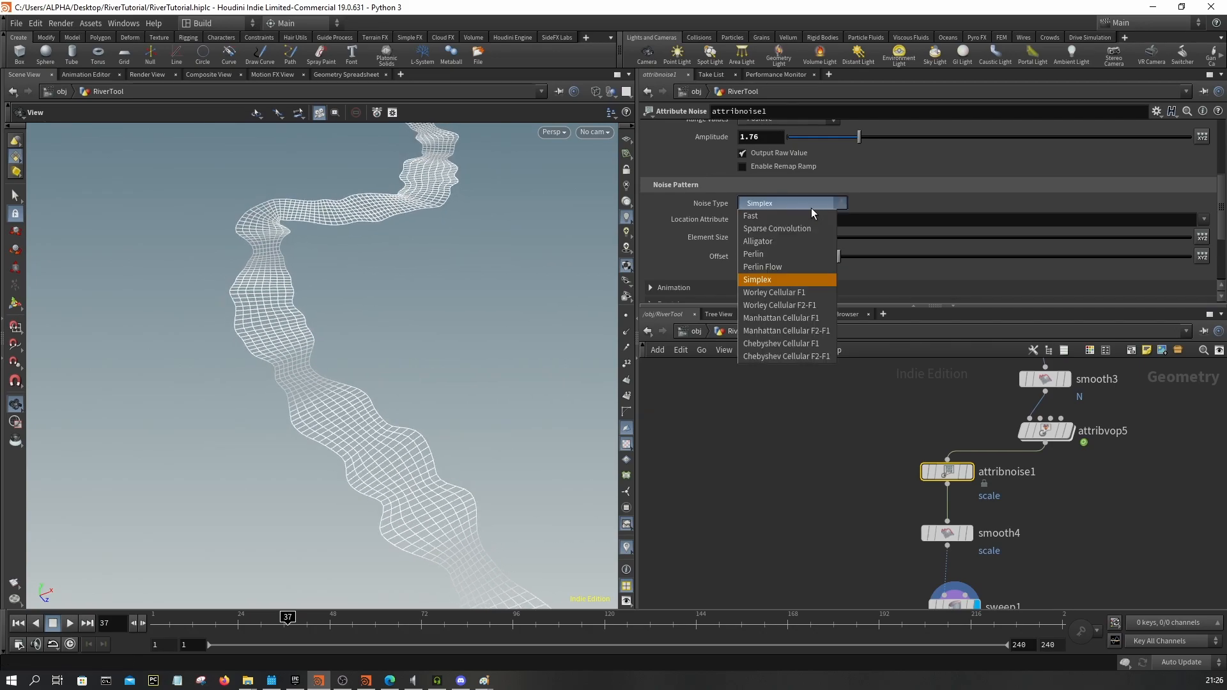
pyautogui.click(764, 252)
pyautogui.click(777, 202)
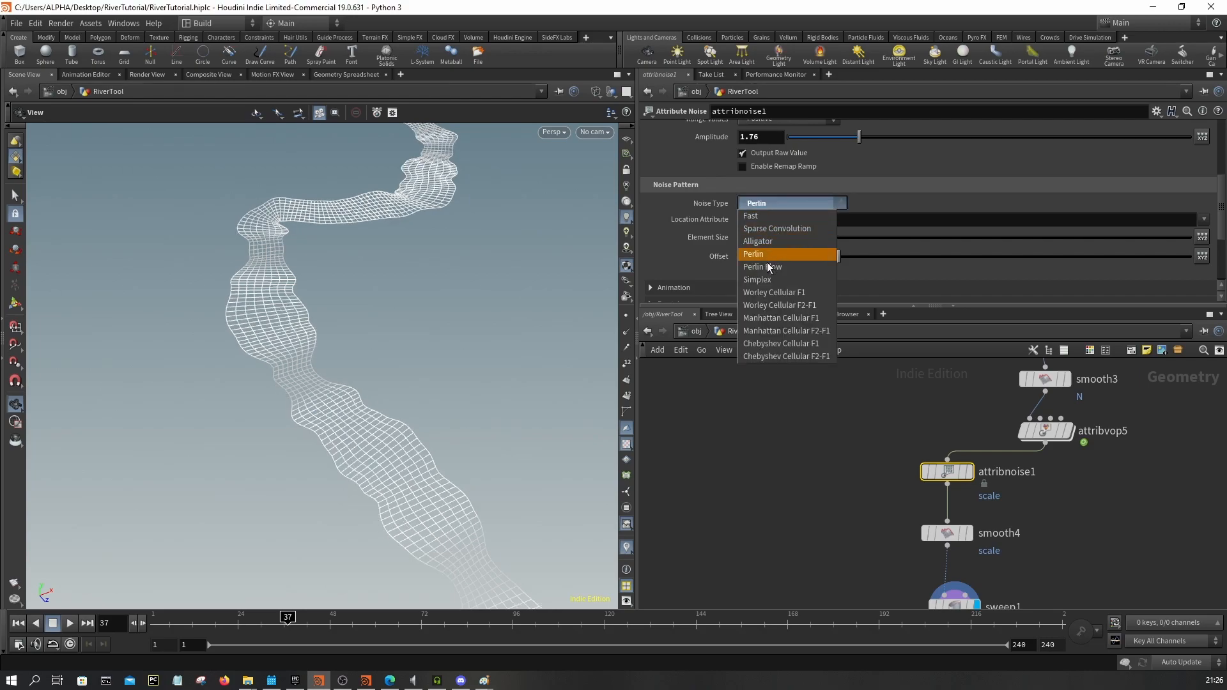
pyautogui.click(766, 266)
pyautogui.click(780, 204)
pyautogui.click(761, 274)
pyautogui.click(783, 206)
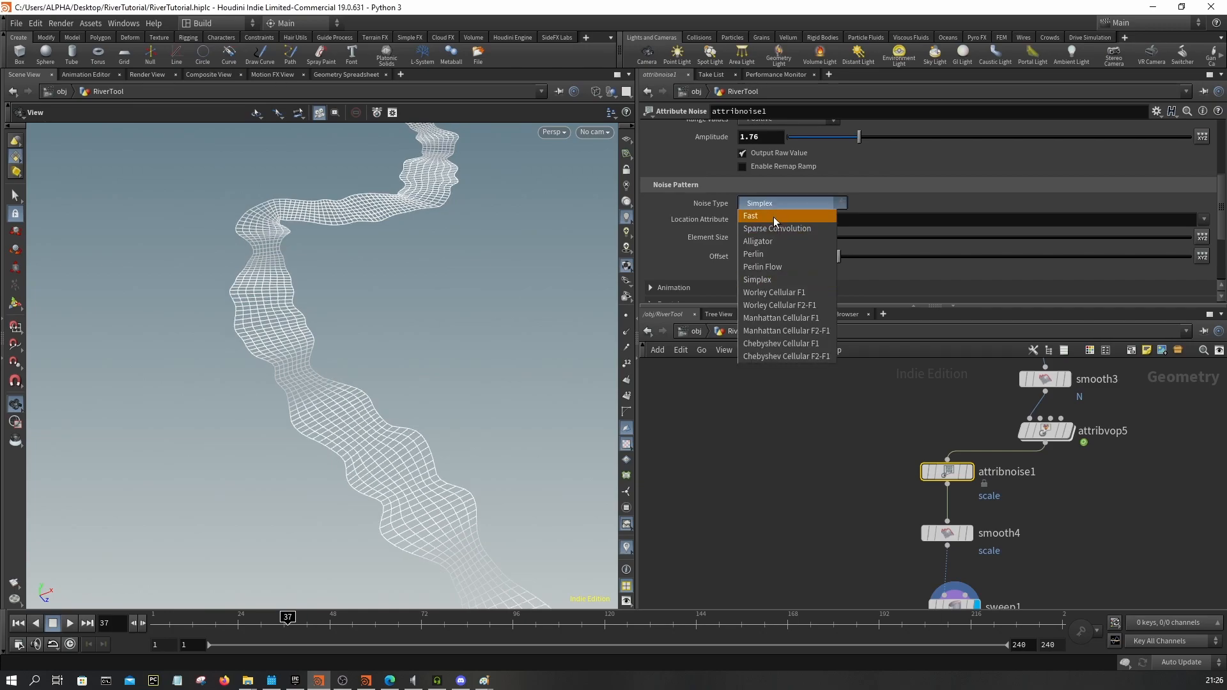
pyautogui.click(773, 217)
pyautogui.click(783, 202)
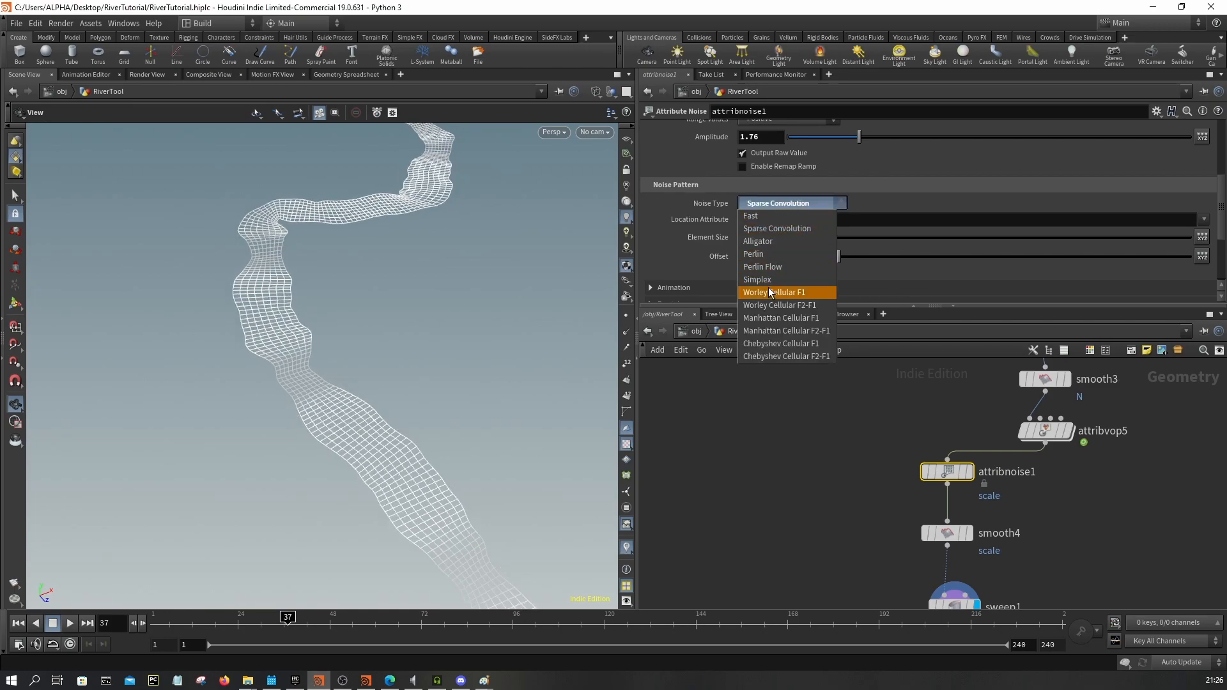
pyautogui.click(785, 294)
pyautogui.click(785, 203)
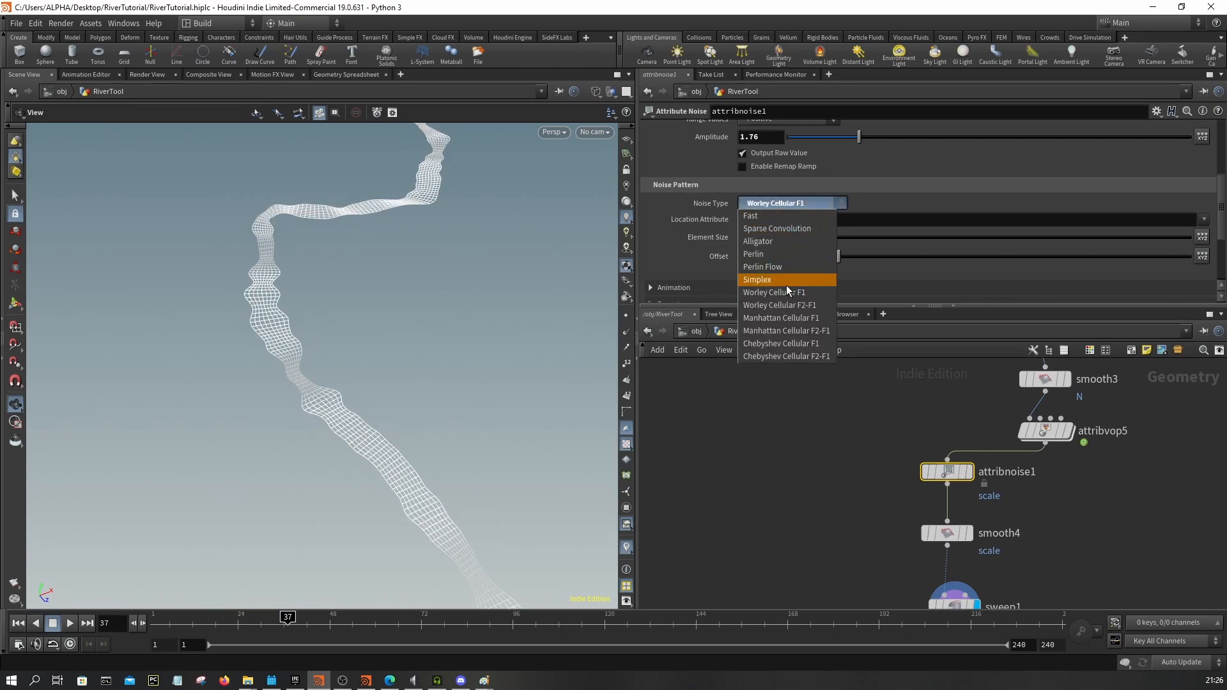
pyautogui.click(788, 324)
pyautogui.click(801, 205)
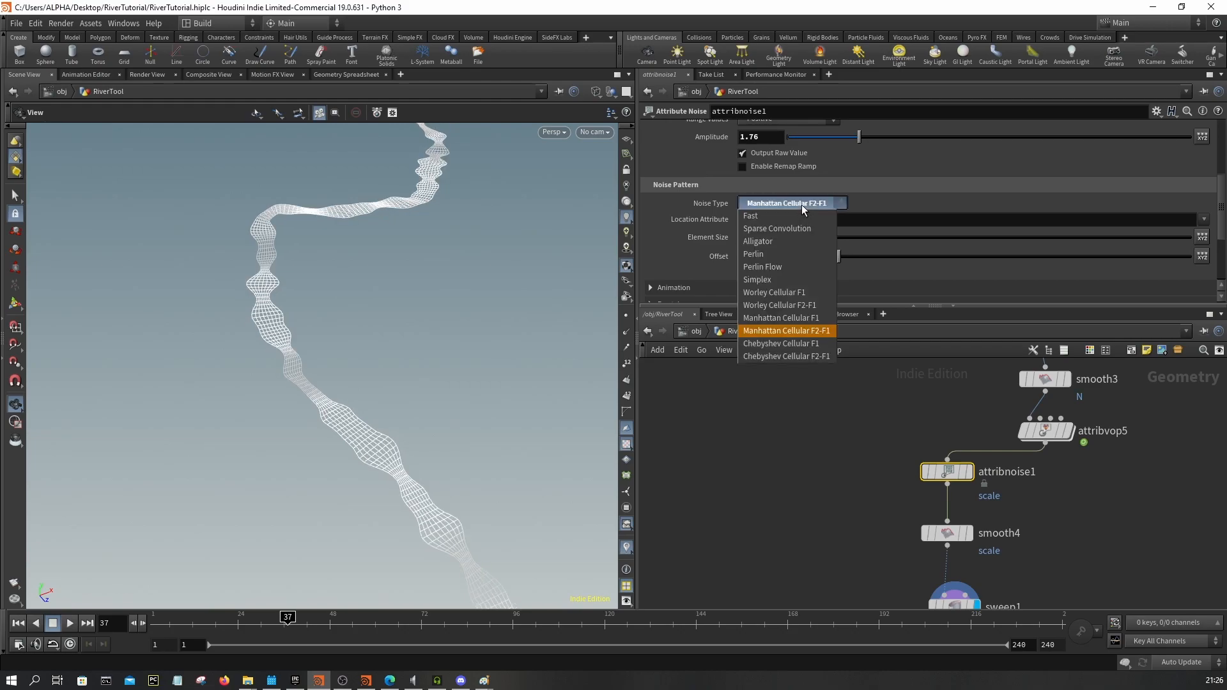
pyautogui.click(771, 280)
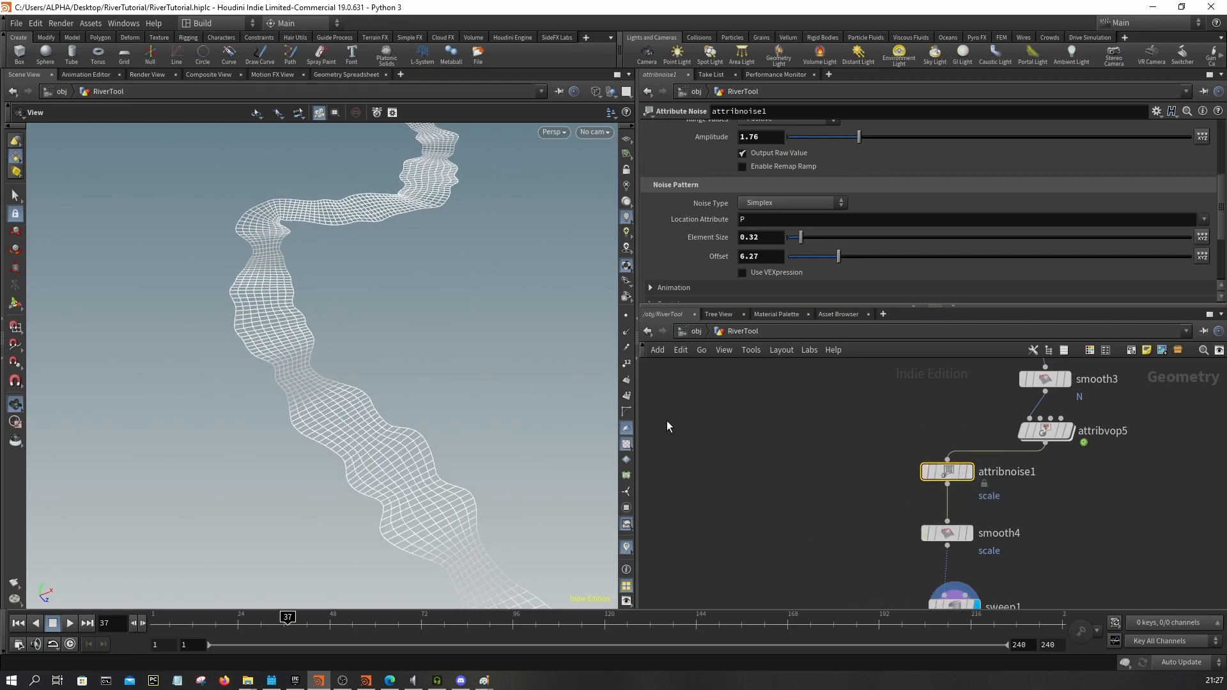
# - Set attribnoise1's Amplitude to 1.5 and check the width variation along the ribbon
pyautogui.scroll(-4, 419, 326)
pyautogui.moveTo(420, 326); pyautogui.dragTo(389, 362)
pyautogui.scroll(6, 391, 366)
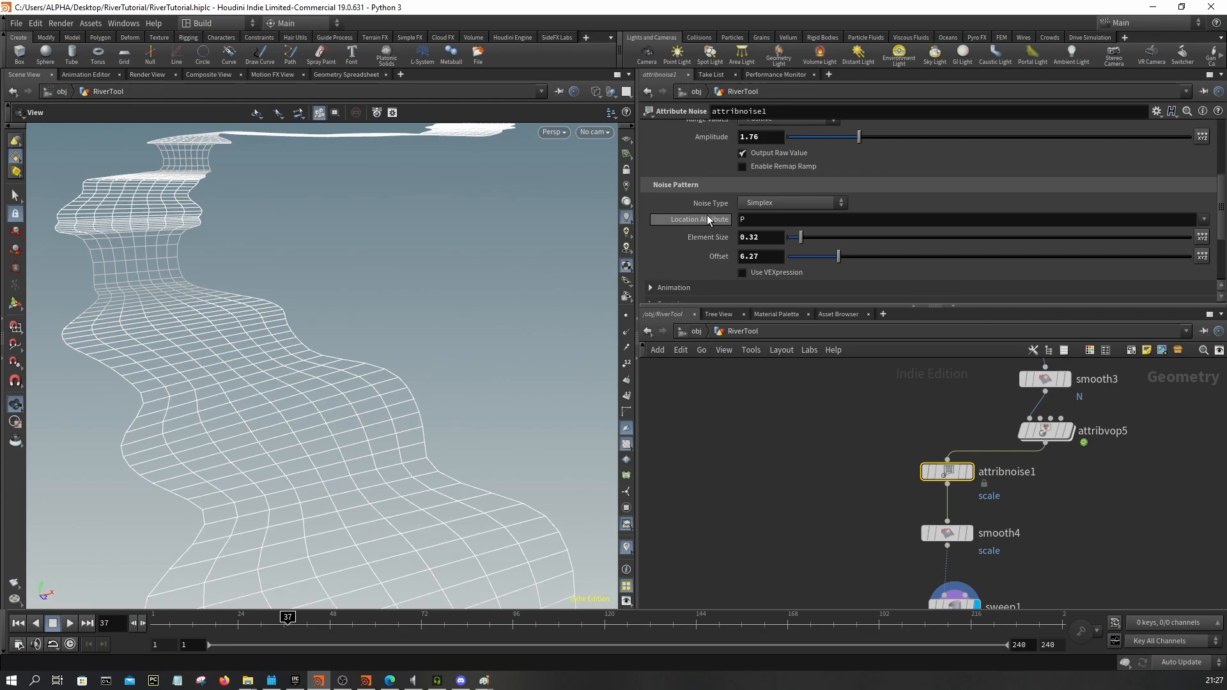
pyautogui.click(763, 137)
pyautogui.write('1.5')
pyautogui.press('Return')
pyautogui.scroll(-5, 391, 273)
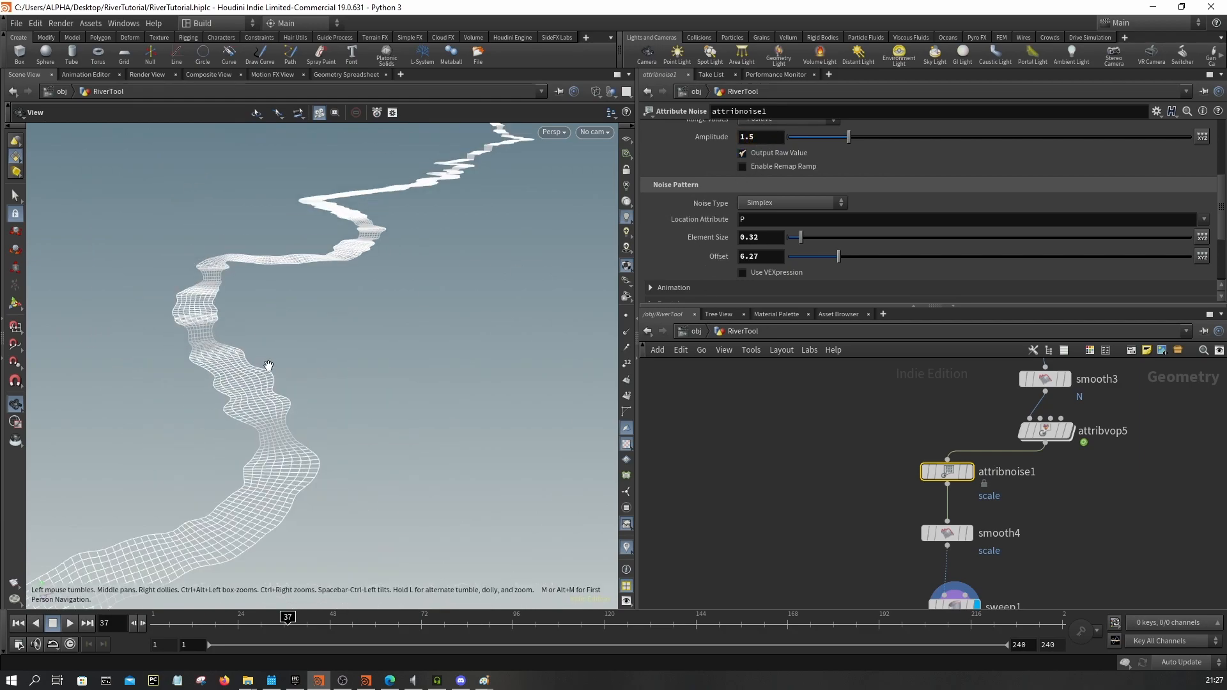
pyautogui.scroll(3, 391, 273)
pyautogui.moveTo(389, 276); pyautogui.dragTo(405, 251)
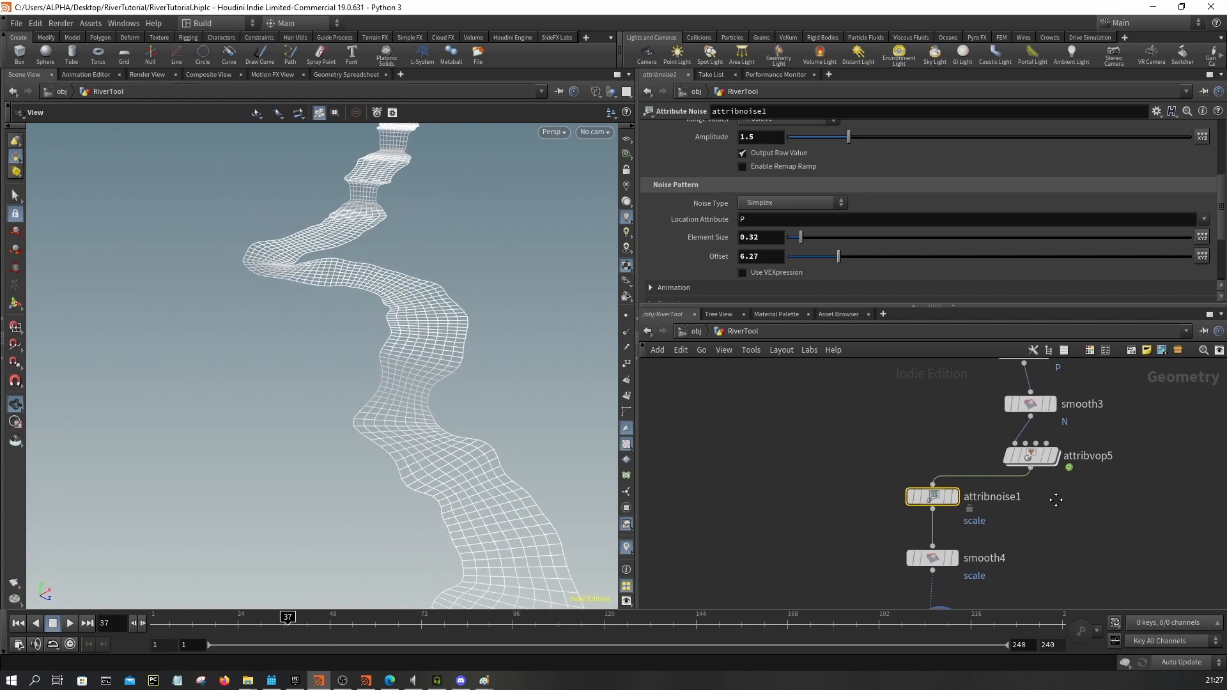
# - Inside attribvop5, set the constants of addconst1 and subconst1 to 2
pyautogui.doubleClick(1034, 463)
pyautogui.scroll(-3, 810, 549)
pyautogui.moveTo(647, 521); pyautogui.dragTo(1093, 503, button='middle')
pyautogui.scroll(-1, 838, 524)
pyautogui.scroll(3, 798, 448)
pyautogui.moveTo(796, 439); pyautogui.dragTo(868, 454, button='middle')
pyautogui.moveTo(897, 533)
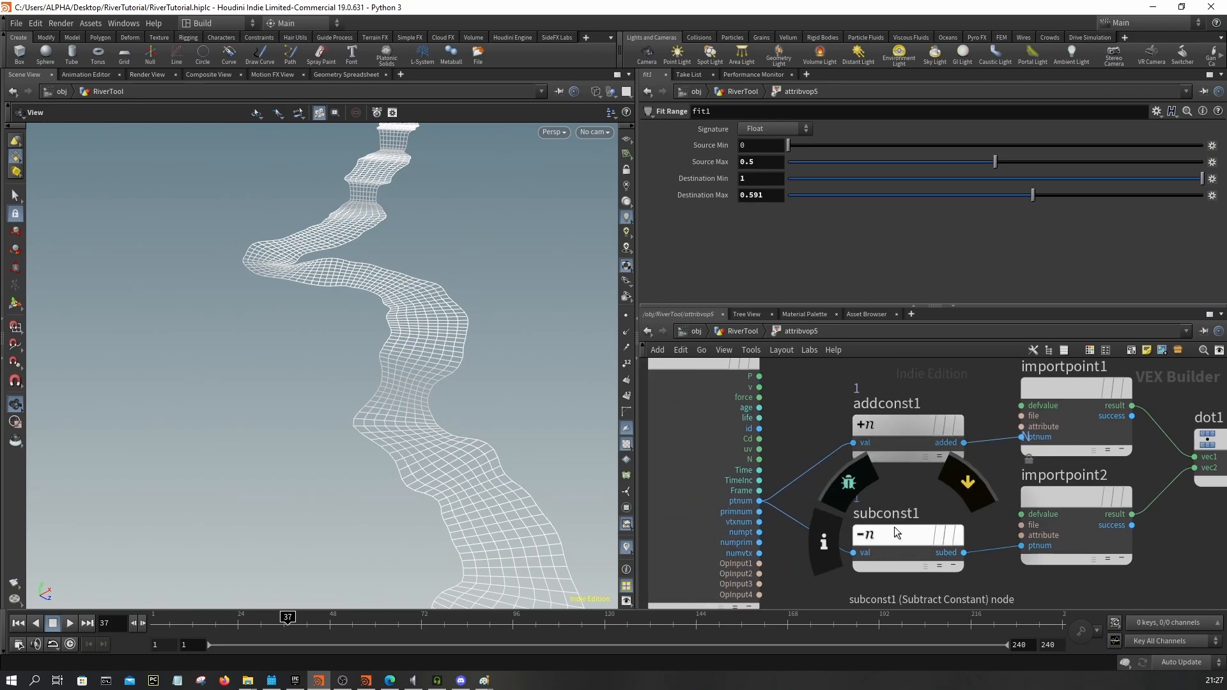
pyautogui.click(892, 447)
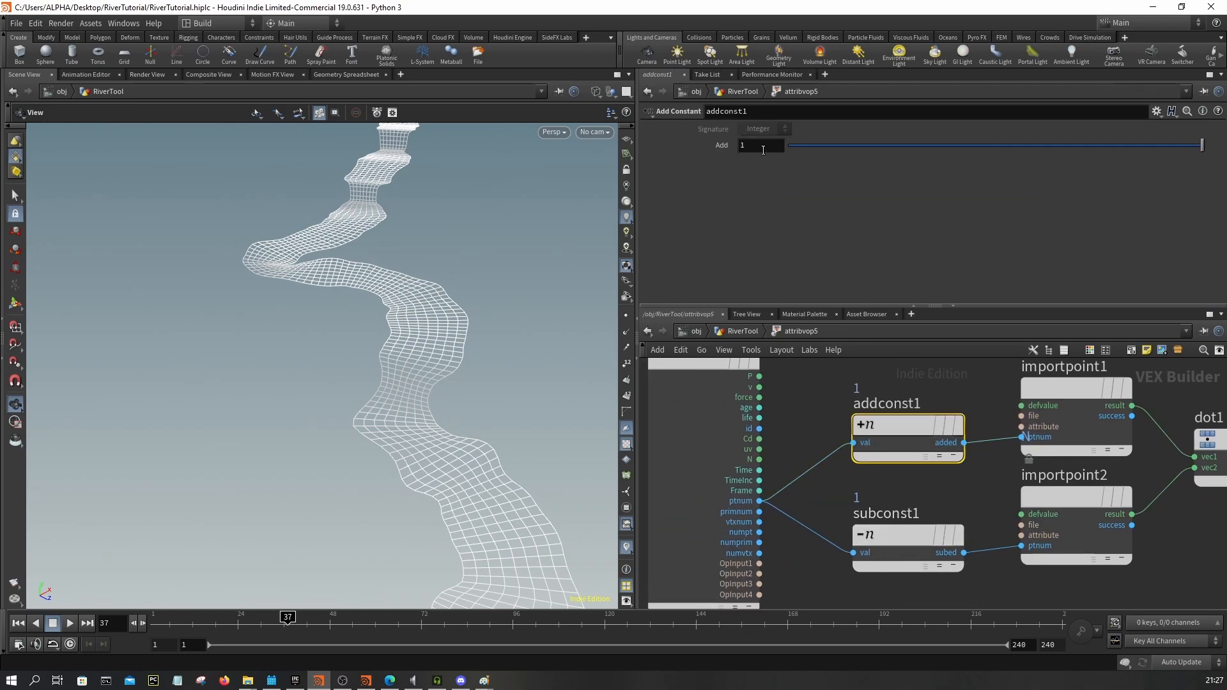
pyautogui.click(909, 540)
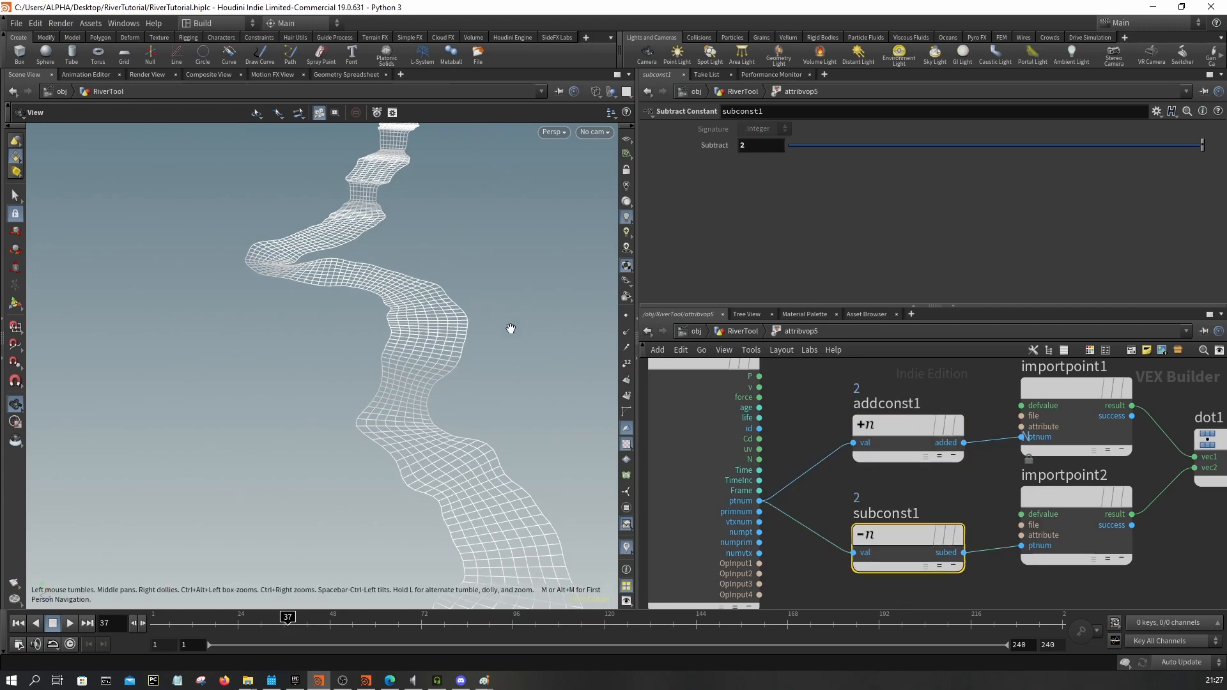
# - Set subconst1 and addconst1 back to 1 to compare the ribbon at a tight bend
pyautogui.moveTo(548, 206); pyautogui.dragTo(455, 234)
pyautogui.write('1')
pyautogui.click(899, 424)
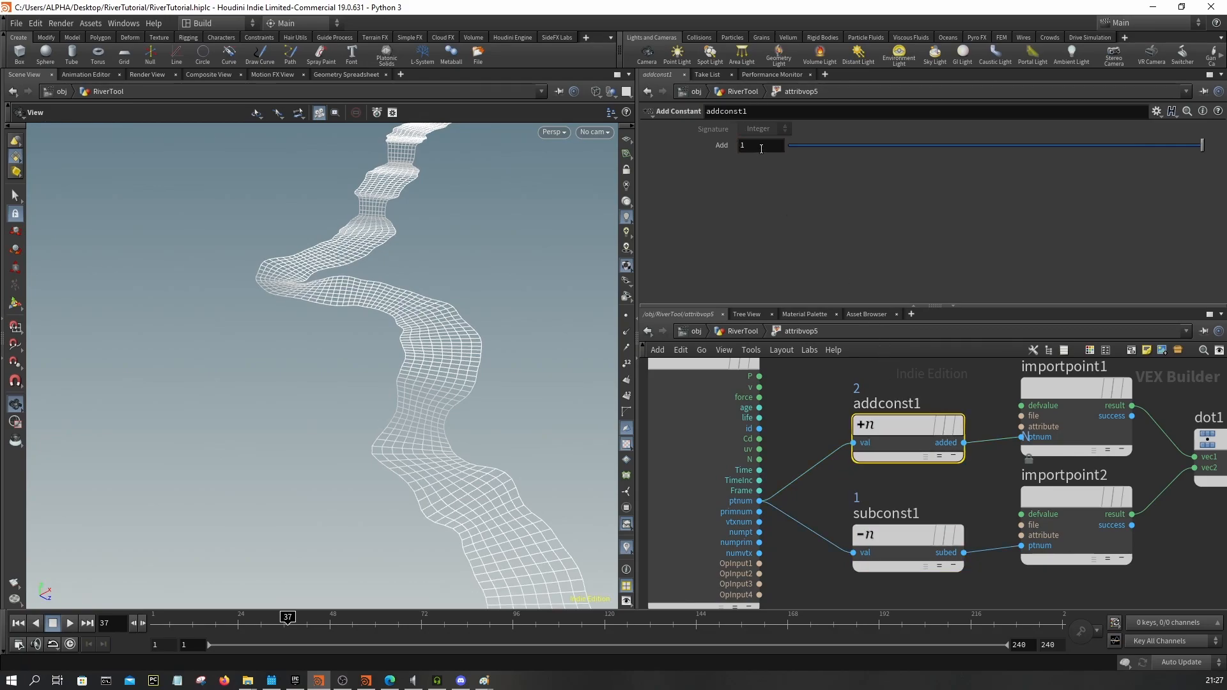
pyautogui.press('Return')
pyautogui.scroll(8, 249, 287)
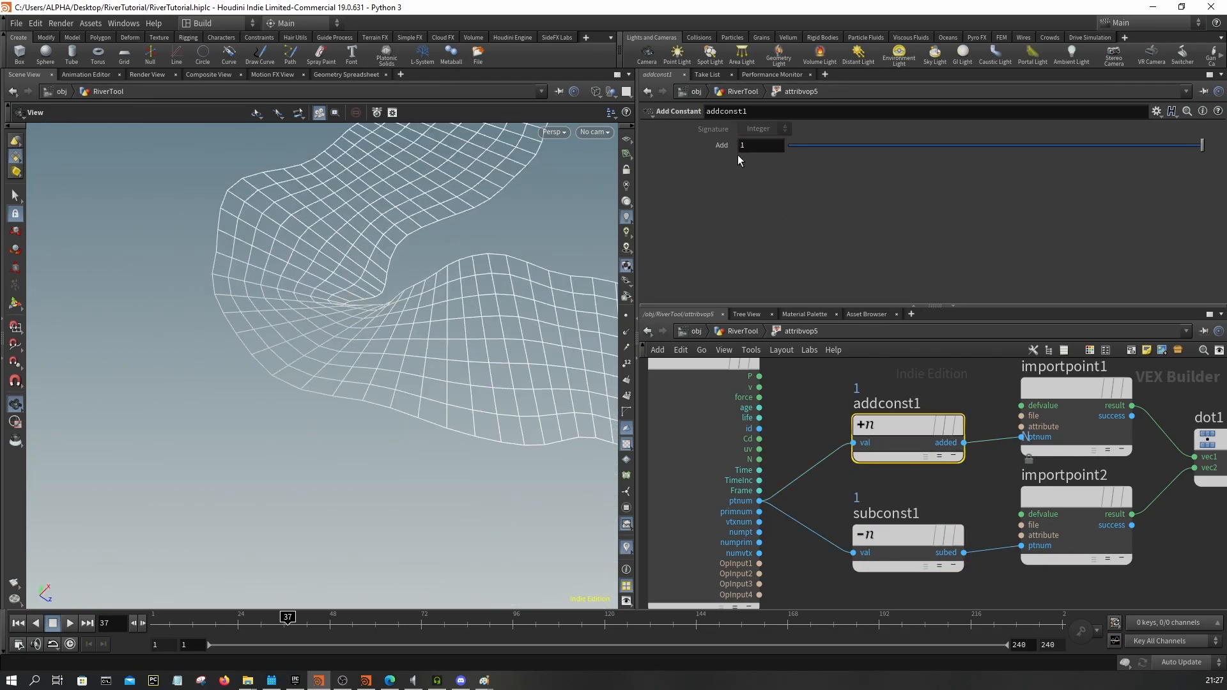
# - Set addconst1 and subconst1 to 2 again and return to the RiverTool network
pyautogui.press('BackSpace')
pyautogui.write('2')
pyautogui.press('Return')
pyautogui.click(908, 537)
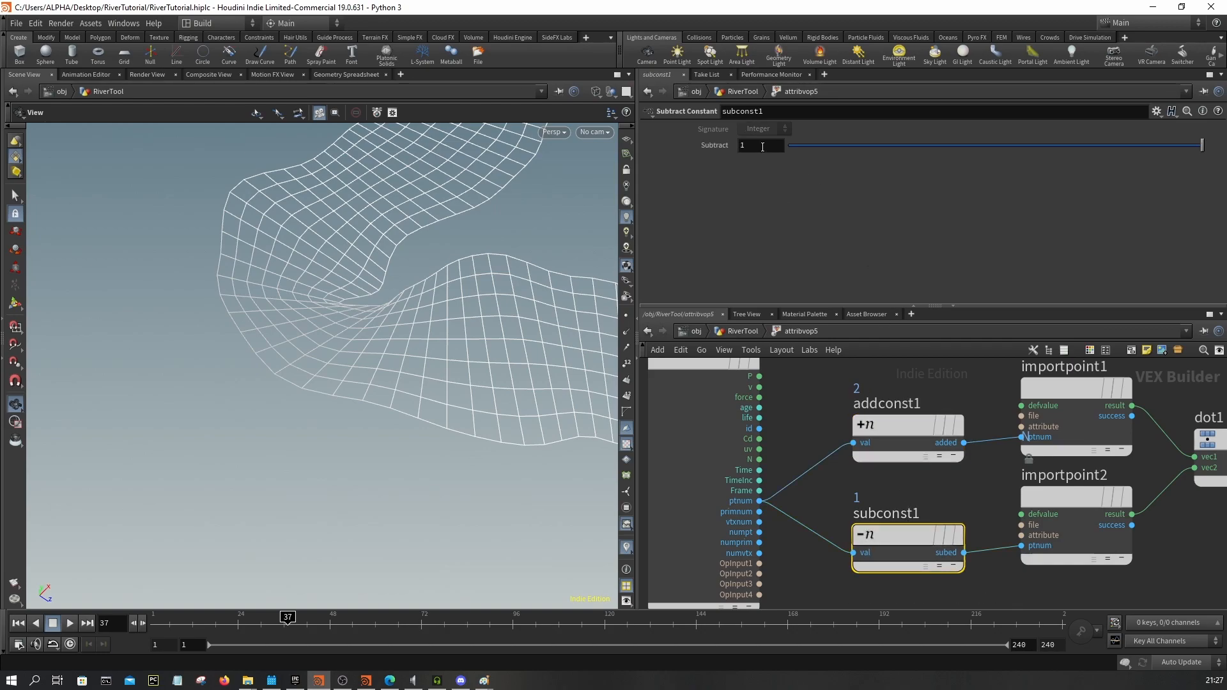
pyautogui.press('Return')
pyautogui.click(737, 331)
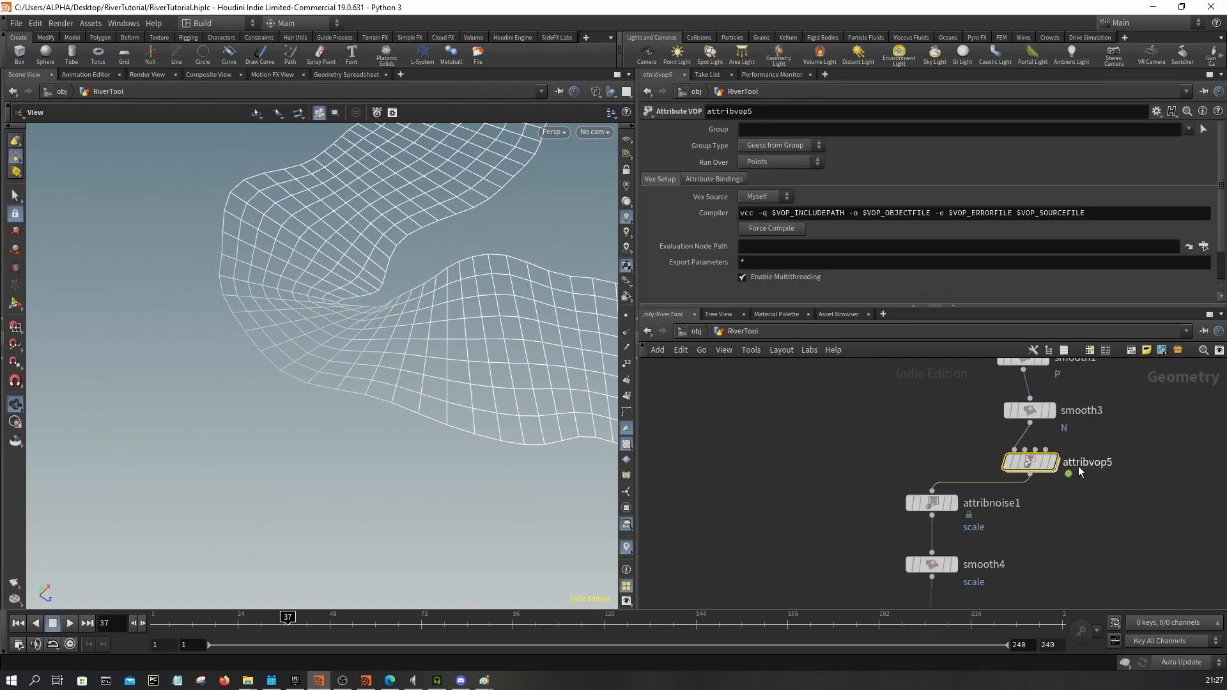
# - Display attribvop5 with points shown and examine the spacing of the curve's points around the bend
pyautogui.click(1054, 462)
pyautogui.click(626, 317)
pyautogui.moveTo(359, 301); pyautogui.dragTo(388, 360, button='middle')
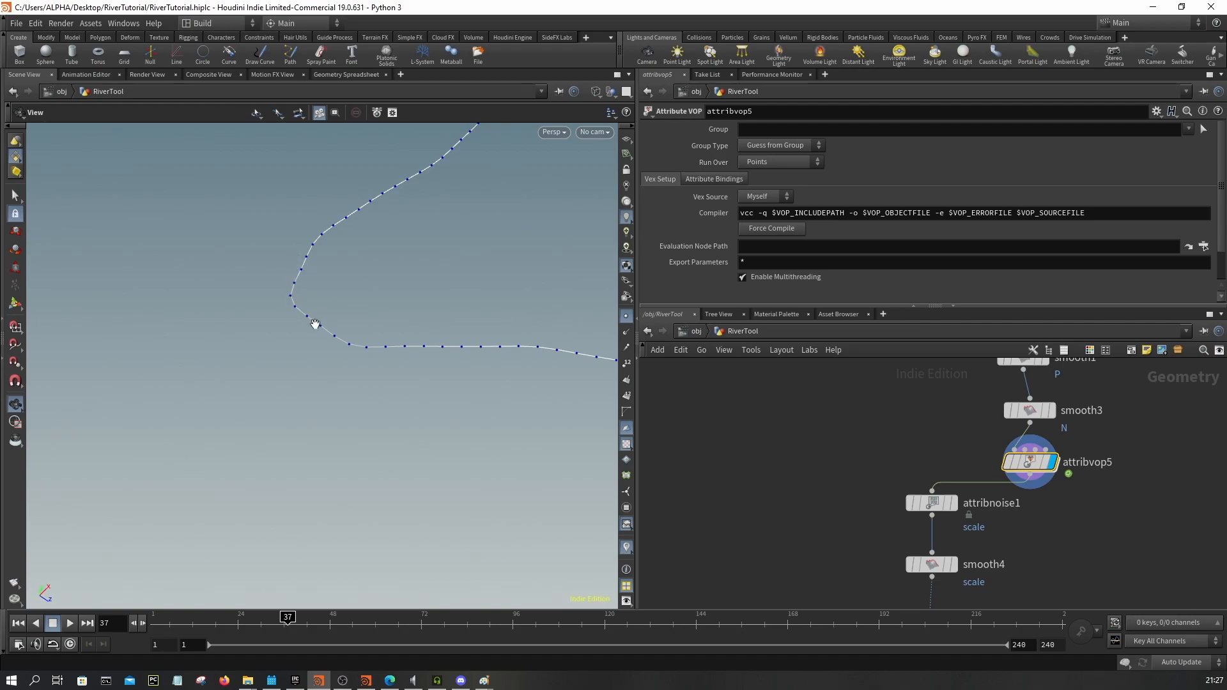
pyautogui.moveTo(352, 259); pyautogui.dragTo(448, 232, button='middle')
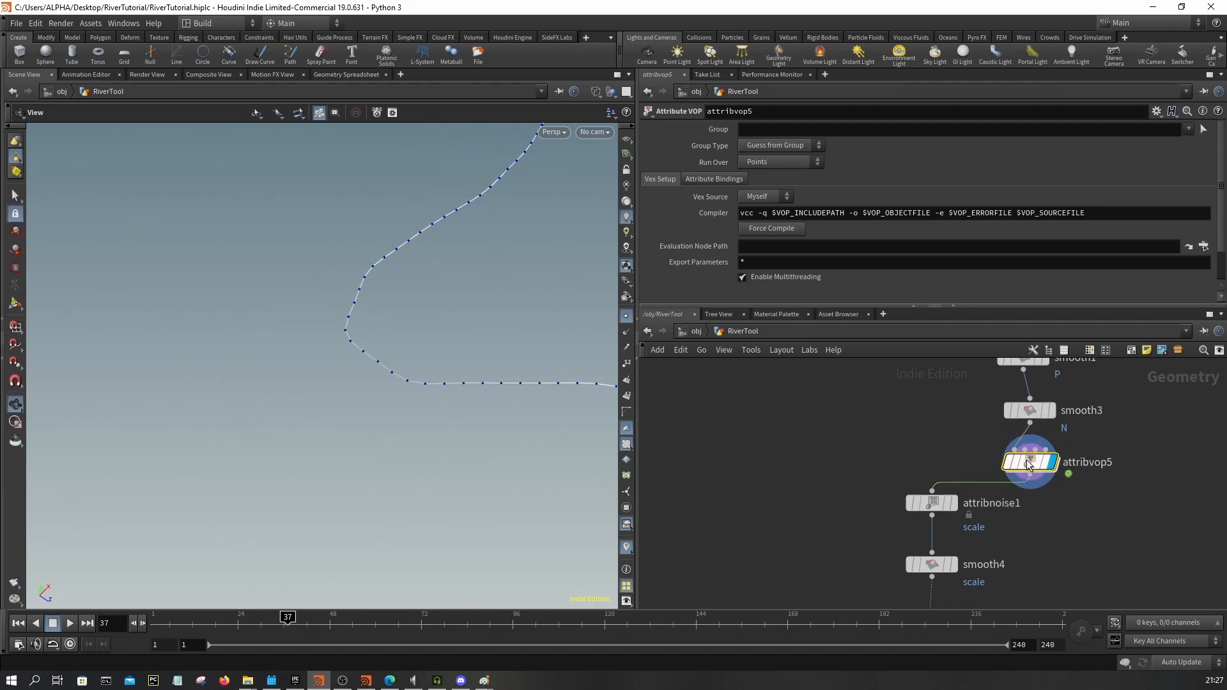
pyautogui.doubleClick(1006, 465)
pyautogui.click(743, 331)
# - Display sweep1 again and turn off the point display
pyautogui.scroll(-3, 938, 542)
pyautogui.scroll(4, 939, 542)
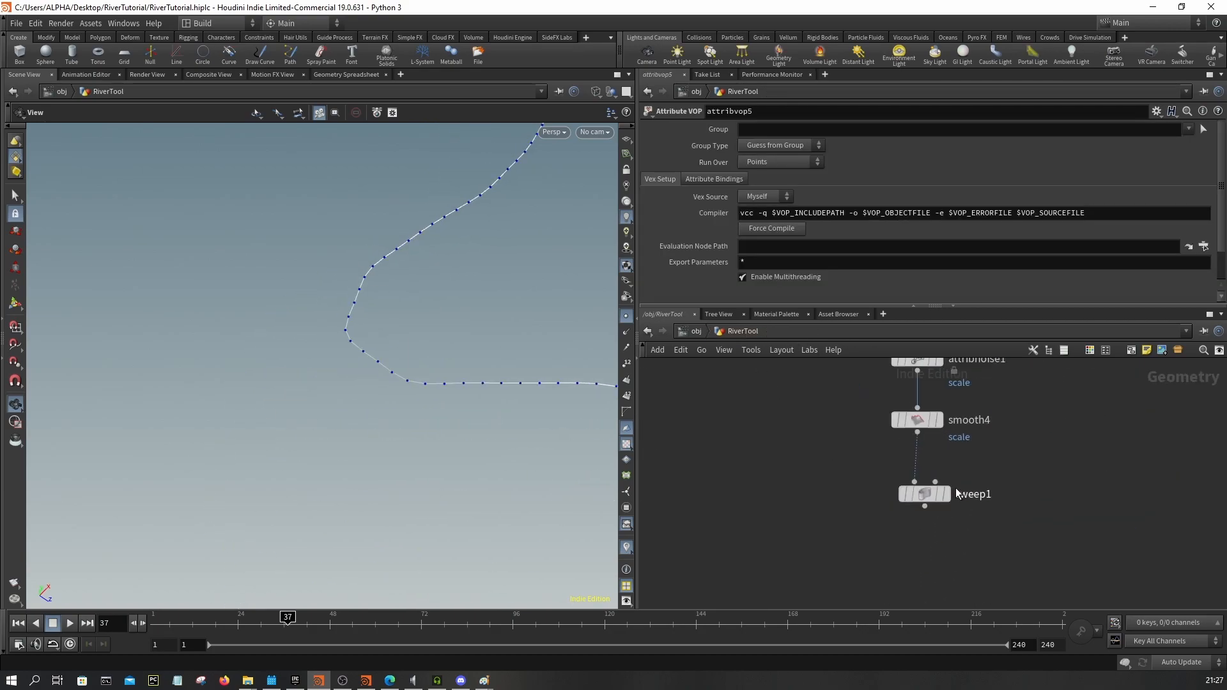
pyautogui.click(946, 494)
pyautogui.click(924, 494)
pyautogui.scroll(-5, 390, 299)
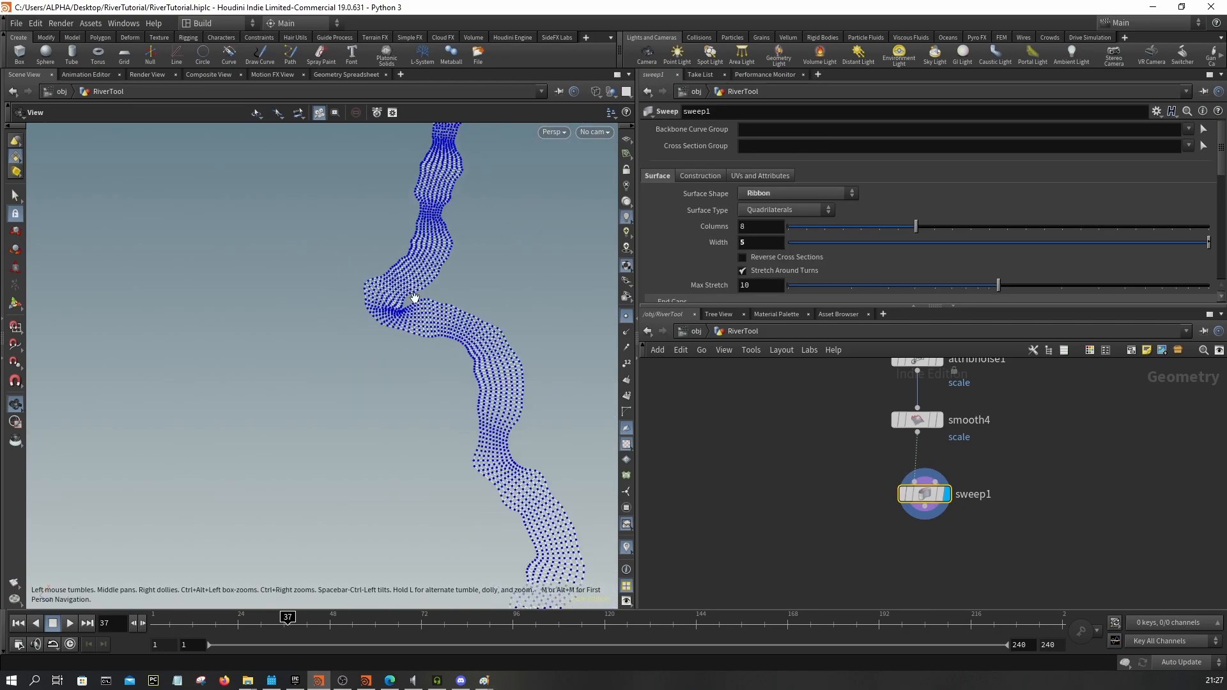
pyautogui.click(627, 315)
# - Switch the viewport to shaded display and inspect the ribbon along its length, comparing it with the wireframe
pyautogui.scroll(3, 396, 347)
pyautogui.scroll(-5, 439, 306)
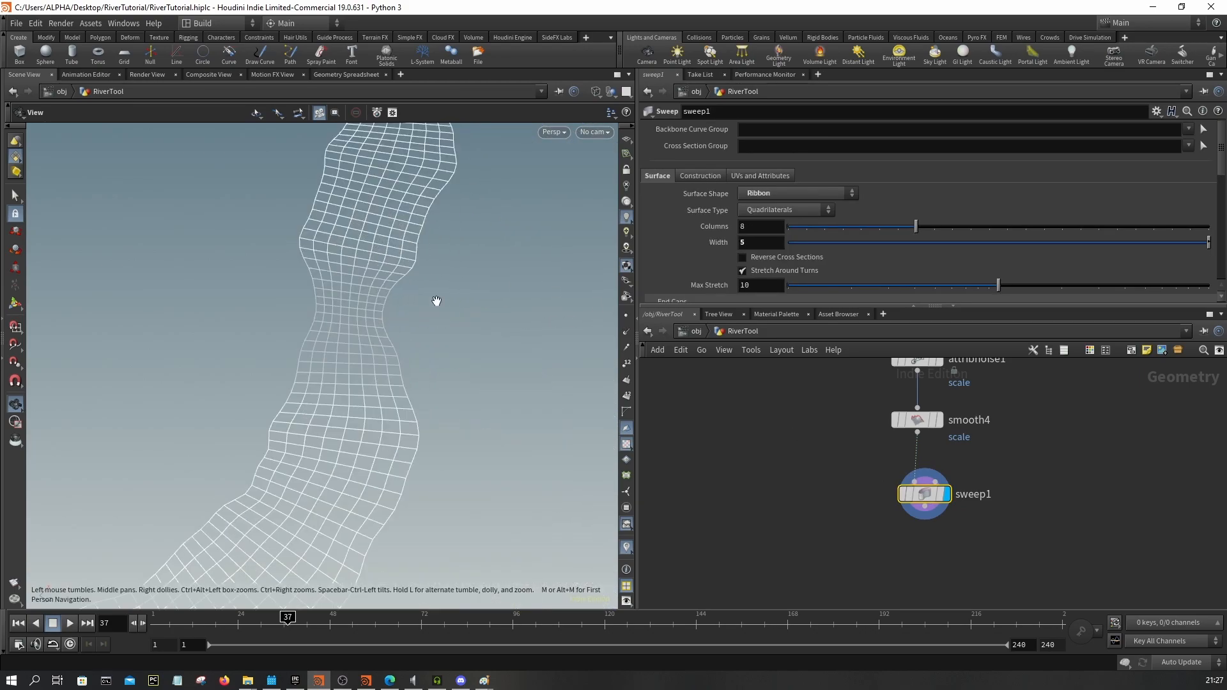
pyautogui.press('w')
pyautogui.moveTo(415, 297); pyautogui.dragTo(416, 347)
pyautogui.moveTo(296, 278)
pyautogui.mouseDown()
pyautogui.moveTo(351, 282)
pyautogui.moveTo(304, 307)
pyautogui.moveTo(275, 296)
pyautogui.moveTo(339, 292)
pyautogui.moveTo(299, 340)
pyautogui.moveTo(329, 427)
pyautogui.moveTo(425, 362)
pyautogui.mouseUp()
pyautogui.press('w')
pyautogui.scroll(5, 339, 291)
pyautogui.scroll(-5, 367, 290)
pyautogui.press('w')
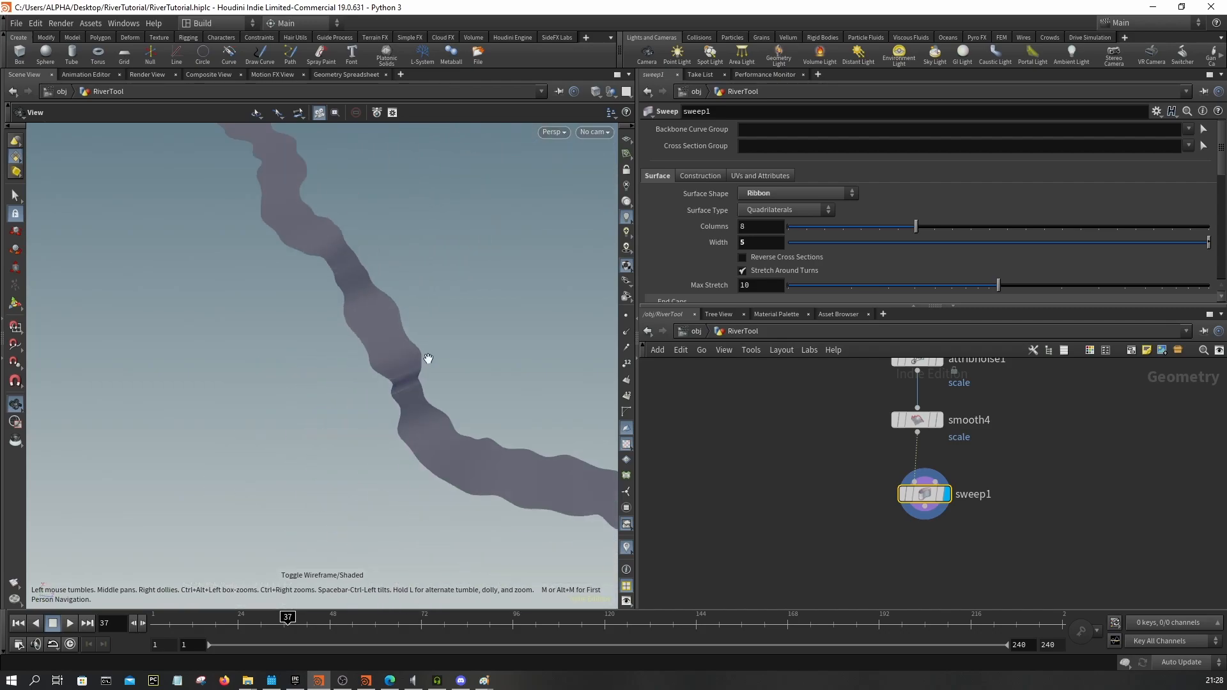
# - Examine the whole swept ribbon from several angles and compare its wireframe and shaded display
pyautogui.scroll(-10, 422, 324)
pyautogui.moveTo(458, 339); pyautogui.dragTo(140, 261, button='middle')
pyautogui.moveTo(332, 337); pyautogui.dragTo(456, 482)
pyautogui.moveTo(360, 311)
pyautogui.mouseDown()
pyautogui.moveTo(397, 301)
pyautogui.moveTo(359, 263)
pyautogui.moveTo(365, 337)
pyautogui.moveTo(370, 274)
pyautogui.moveTo(365, 318)
pyautogui.moveTo(434, 326)
pyautogui.moveTo(406, 230)
pyautogui.moveTo(468, 466)
pyautogui.moveTo(493, 219)
pyautogui.moveTo(403, 318)
pyautogui.moveTo(466, 262)
pyautogui.moveTo(356, 307)
pyautogui.moveTo(310, 461)
pyautogui.moveTo(379, 360)
pyautogui.moveTo(340, 334)
pyautogui.mouseUp()
pyautogui.scroll(5, 340, 335)
pyautogui.press('w')
pyautogui.press('w')
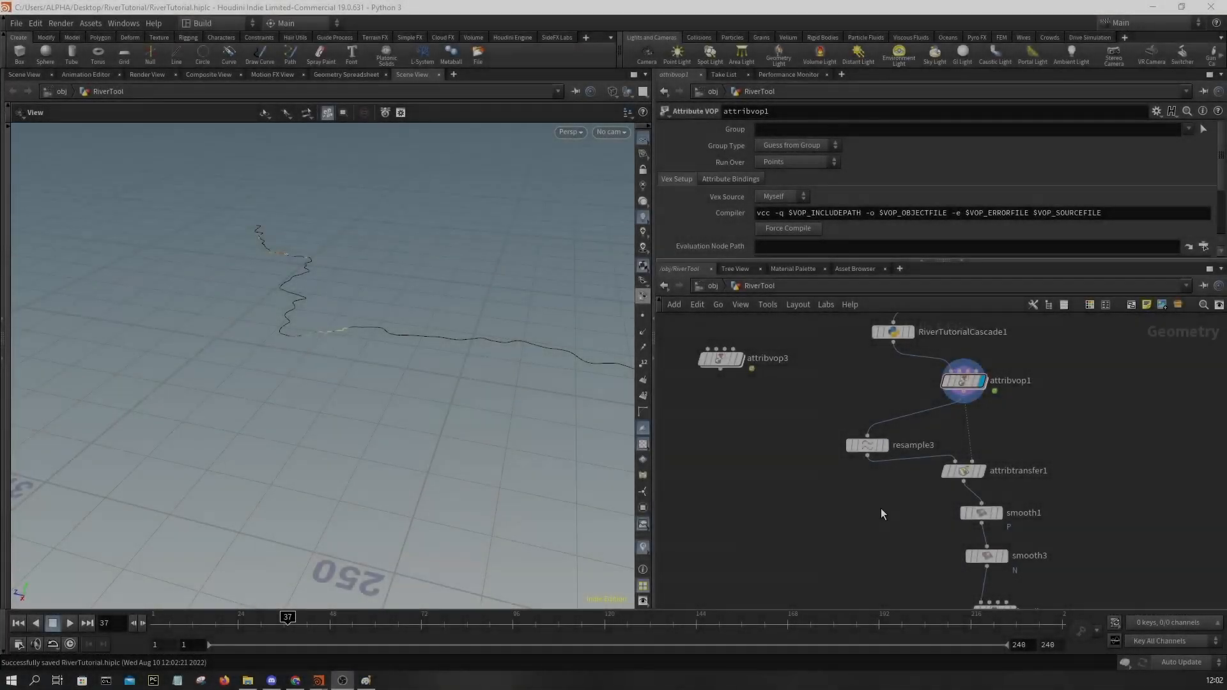
# - Display the output of RiverTutorialCascade1 in the viewport
pyautogui.moveTo(968, 331); pyautogui.dragTo(957, 434, button='middle')
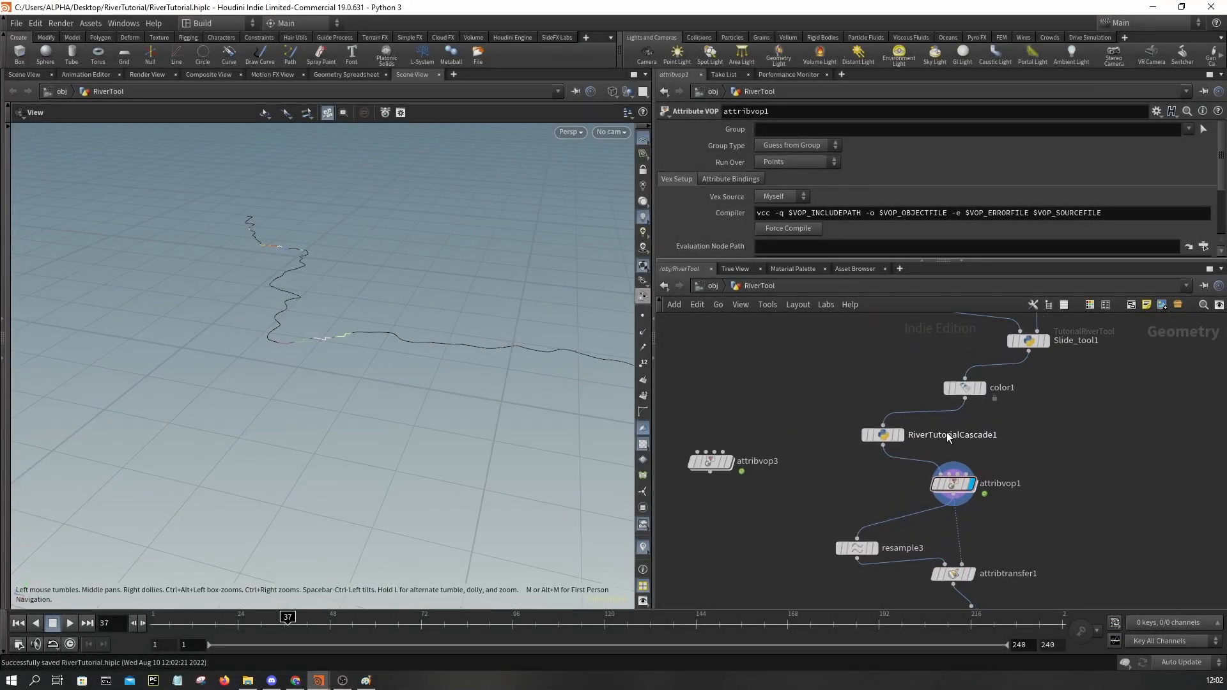
pyautogui.scroll(3, 918, 434)
pyautogui.click(894, 434)
pyautogui.click(865, 436)
pyautogui.moveTo(282, 313); pyautogui.dragTo(415, 256)
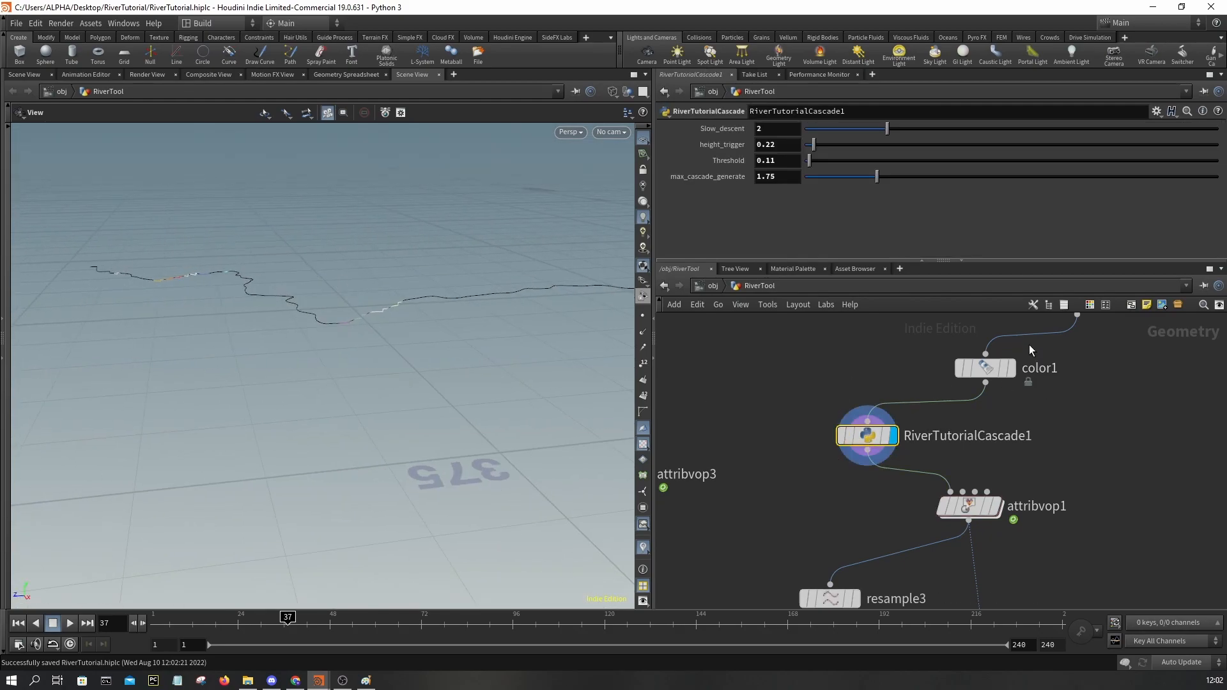
# - Template color1 and compare its original curve with the RiverTutorialCascade1 curve
pyautogui.moveTo(1010, 370)
pyautogui.moveTo(442, 339); pyautogui.dragTo(506, 318)
pyautogui.moveTo(374, 299); pyautogui.dragTo(713, 282)
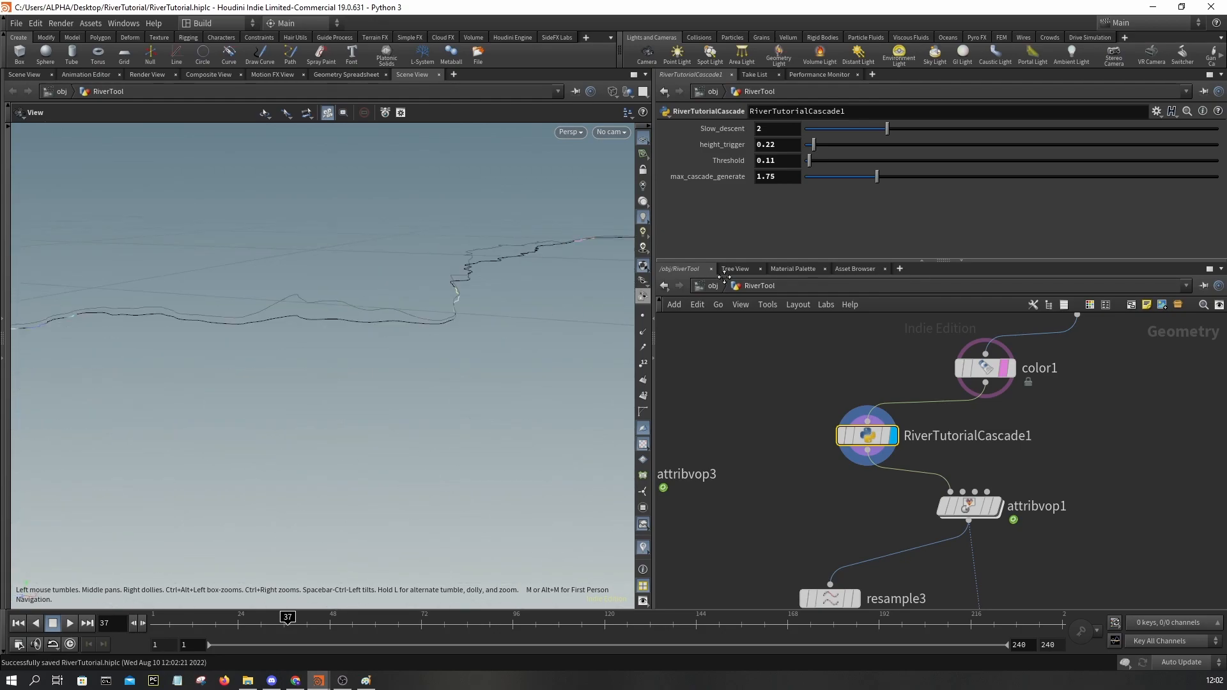
pyautogui.moveTo(390, 294); pyautogui.dragTo(449, 334)
pyautogui.moveTo(350, 336)
pyautogui.mouseDown()
pyautogui.moveTo(390, 236)
pyautogui.moveTo(323, 331)
pyautogui.moveTo(364, 331)
pyautogui.mouseUp()
# - Rename the attribvop1 node below RiverTutorialCascade1 as calc_attribs
pyautogui.moveTo(985, 370); pyautogui.dragTo(953, 364)
pyautogui.scroll(-2, 1014, 416)
pyautogui.doubleClick(996, 432)
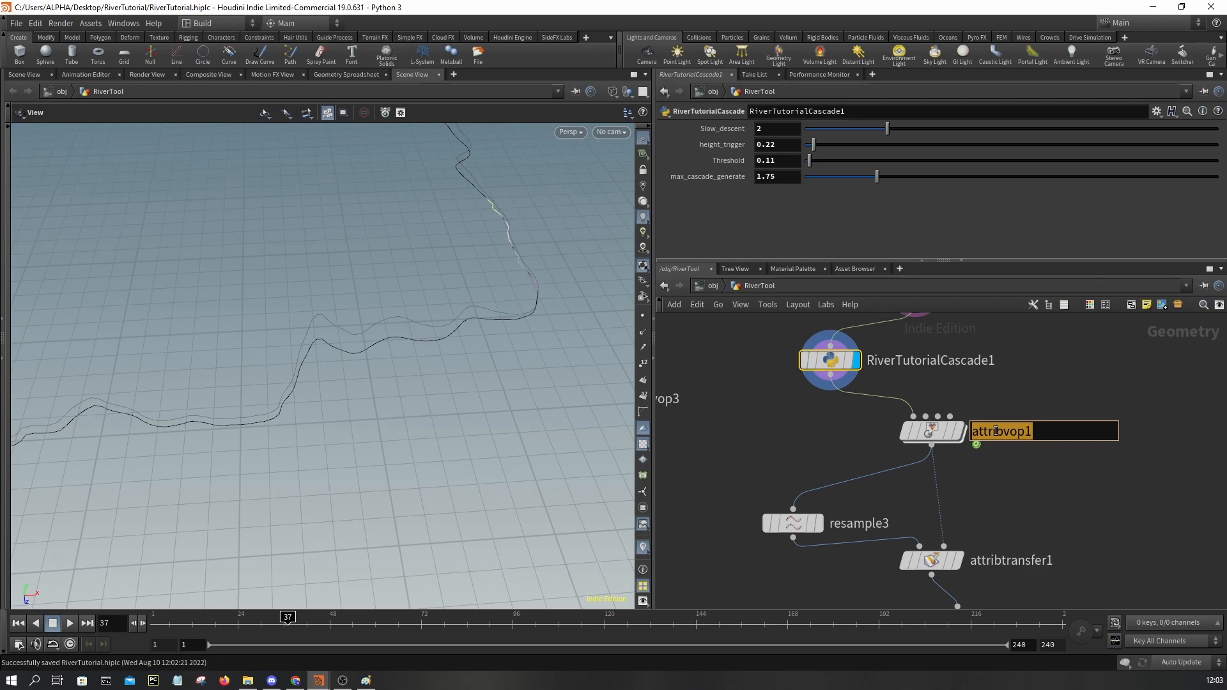
pyautogui.write('calc_attribs')
pyautogui.press('Return')
# - Rename the Attribute VOP node between smooth3 and attribnoise1 as calc_width
pyautogui.scroll(-4, 985, 474)
pyautogui.moveTo(985, 473); pyautogui.dragTo(963, 333, button='middle')
pyautogui.scroll(2, 964, 471)
pyautogui.doubleClick(1002, 471)
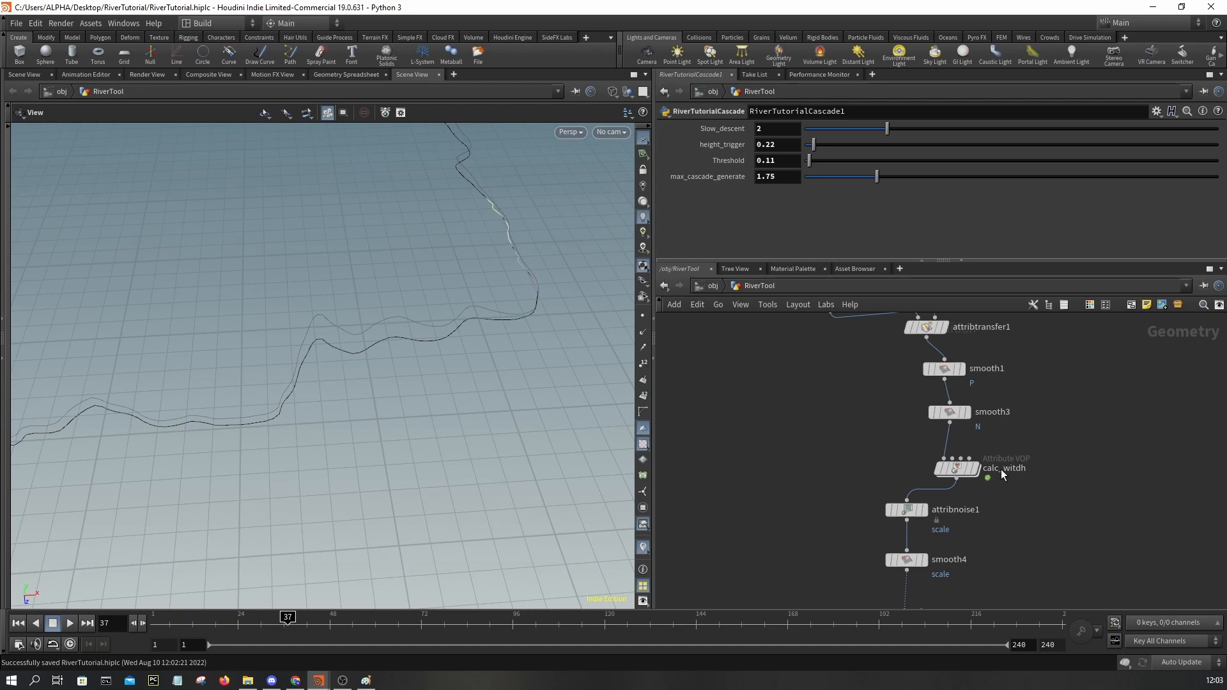
pyautogui.doubleClick(1001, 470)
# - Turn off the template display of color1 and display calc_attribs
pyautogui.scroll(5, 1038, 382)
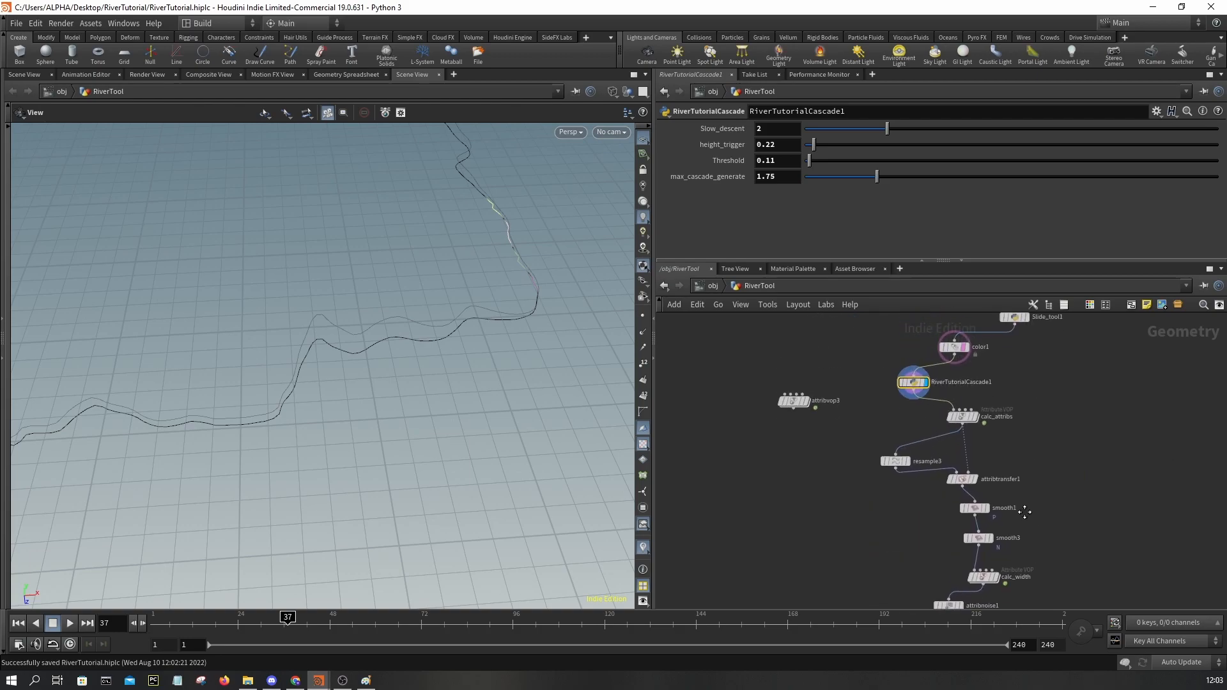
pyautogui.scroll(1, 949, 409)
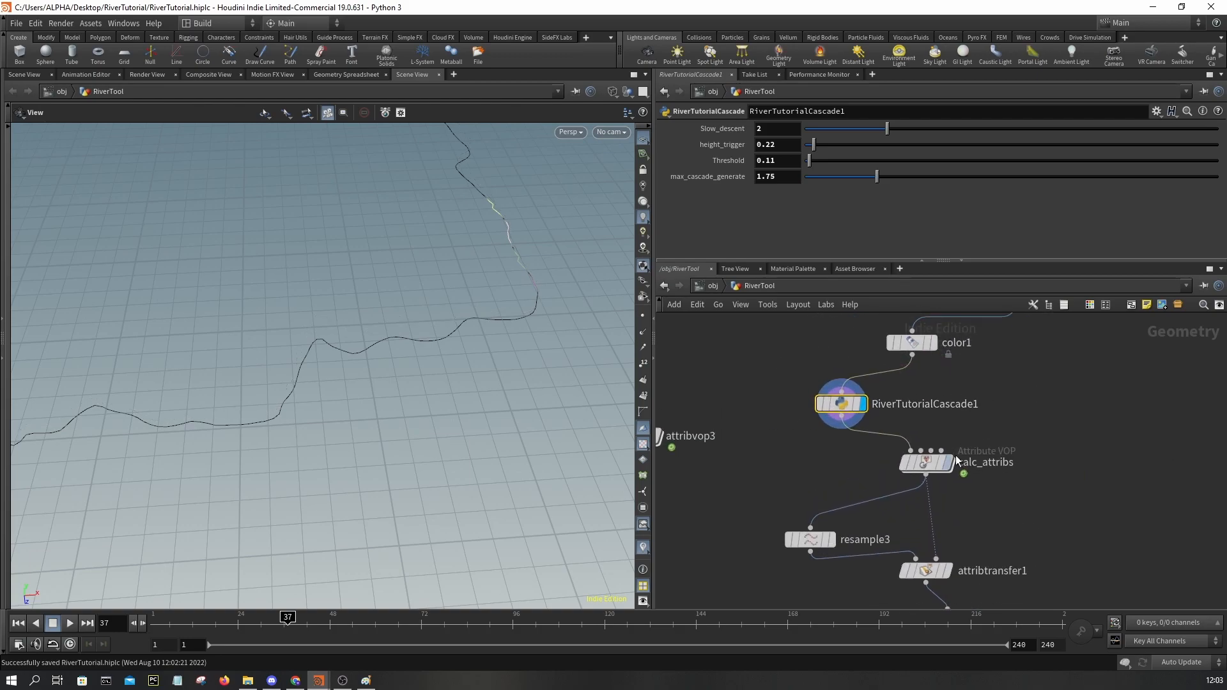
pyautogui.click(948, 463)
pyautogui.moveTo(924, 466); pyautogui.dragTo(934, 467)
pyautogui.moveTo(920, 345); pyautogui.dragTo(927, 345)
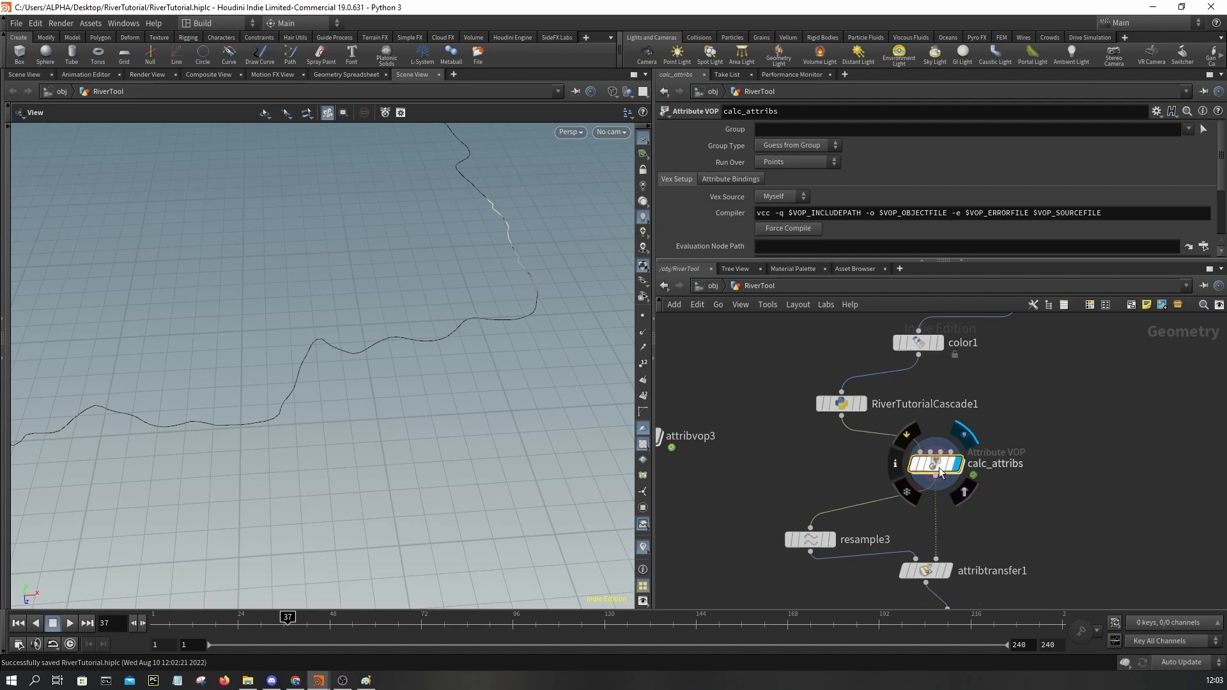
# - Wire color1 into the second input of calc_attribs and template color1 for comparison
pyautogui.moveTo(948, 380); pyautogui.dragTo(932, 415, button='middle')
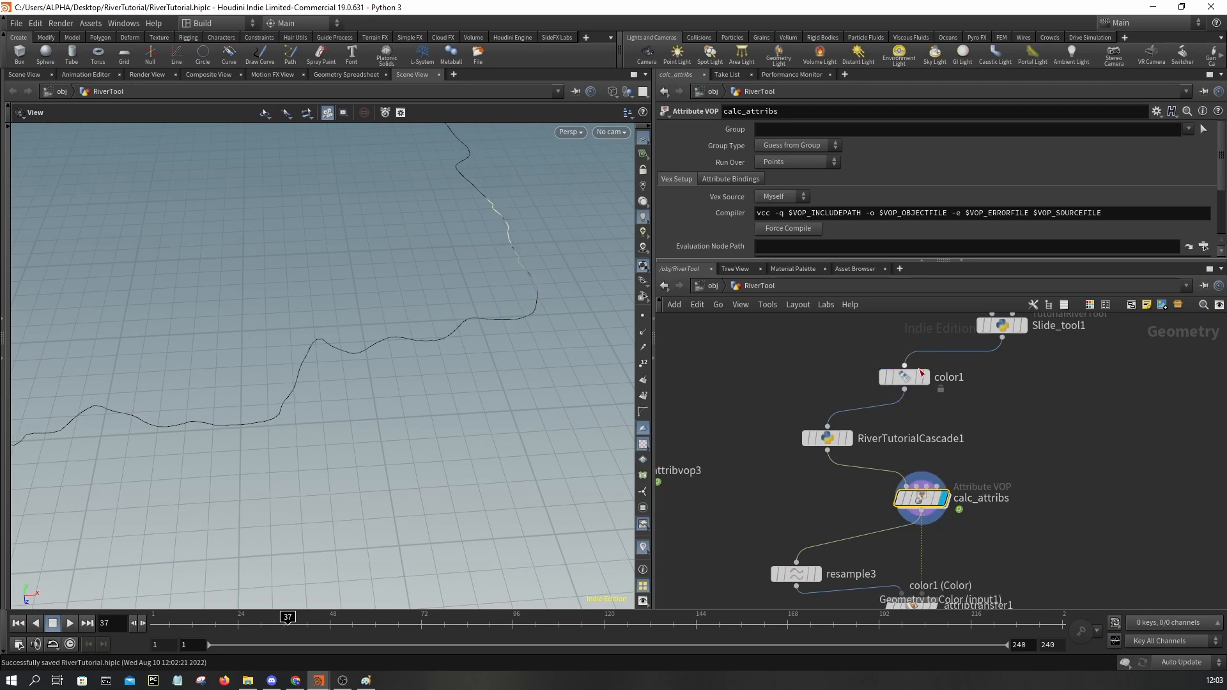
pyautogui.moveTo(431, 307); pyautogui.dragTo(326, 253)
pyautogui.scroll(2, 911, 399)
pyautogui.click(902, 389)
pyautogui.click(917, 503)
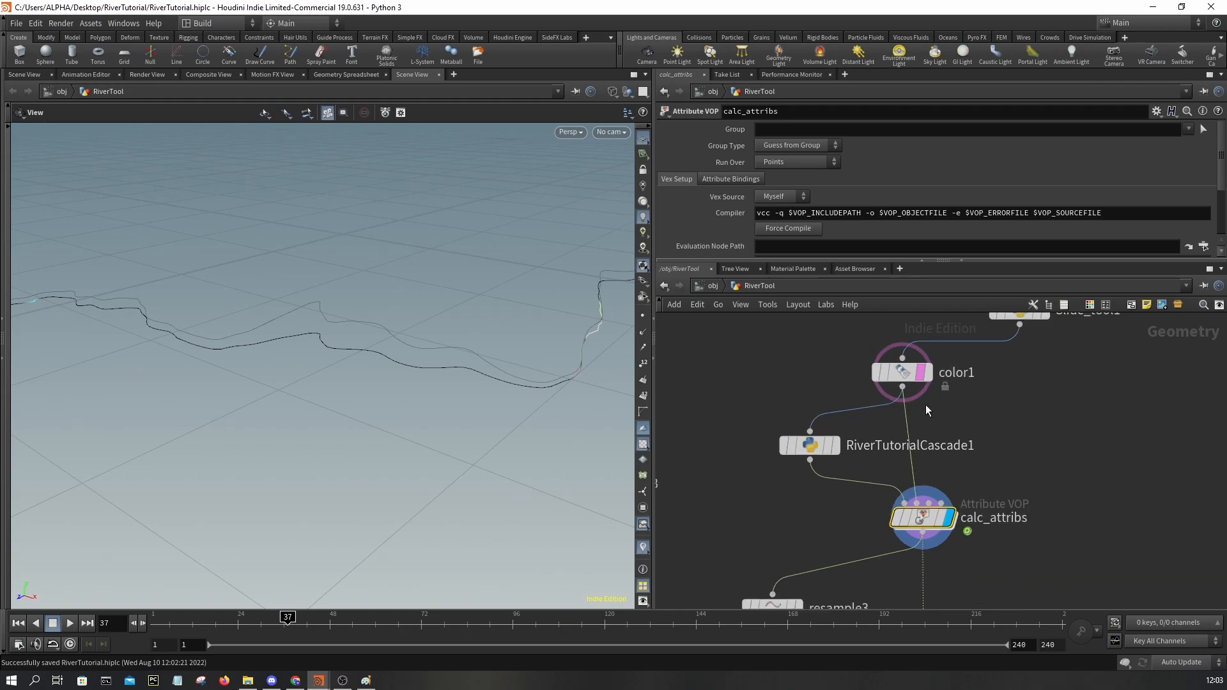
pyautogui.click(810, 443)
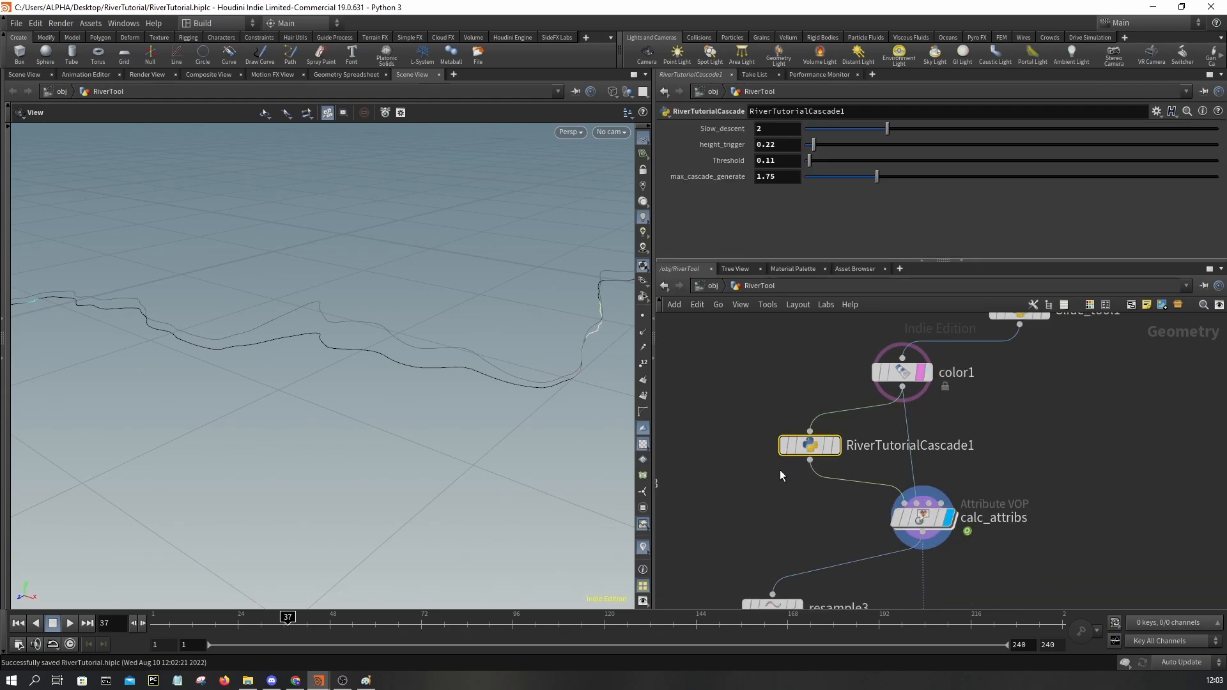
# - Inside calc_attribs, add an Import Point Attribute node below importpoint1
pyautogui.doubleClick(926, 514)
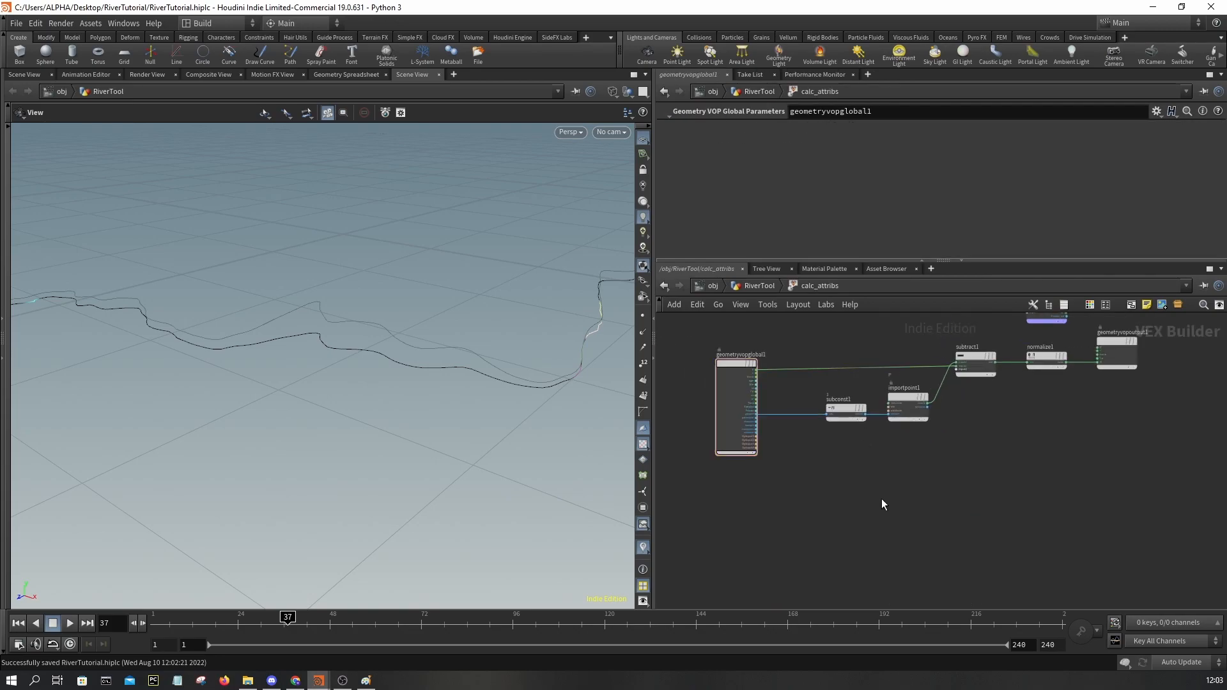
pyautogui.press('Tab')
pyautogui.write('import poin')
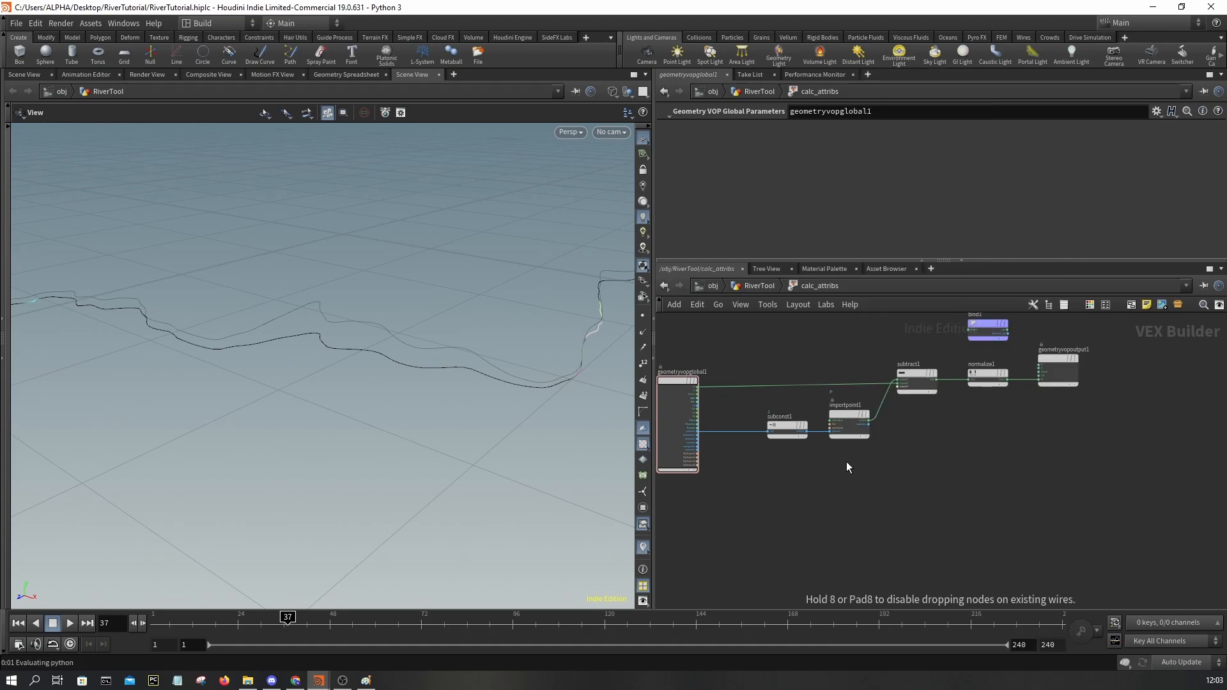
pyautogui.click(846, 461)
pyautogui.scroll(1, 819, 486)
pyautogui.moveTo(774, 505); pyautogui.dragTo(943, 456, button='middle')
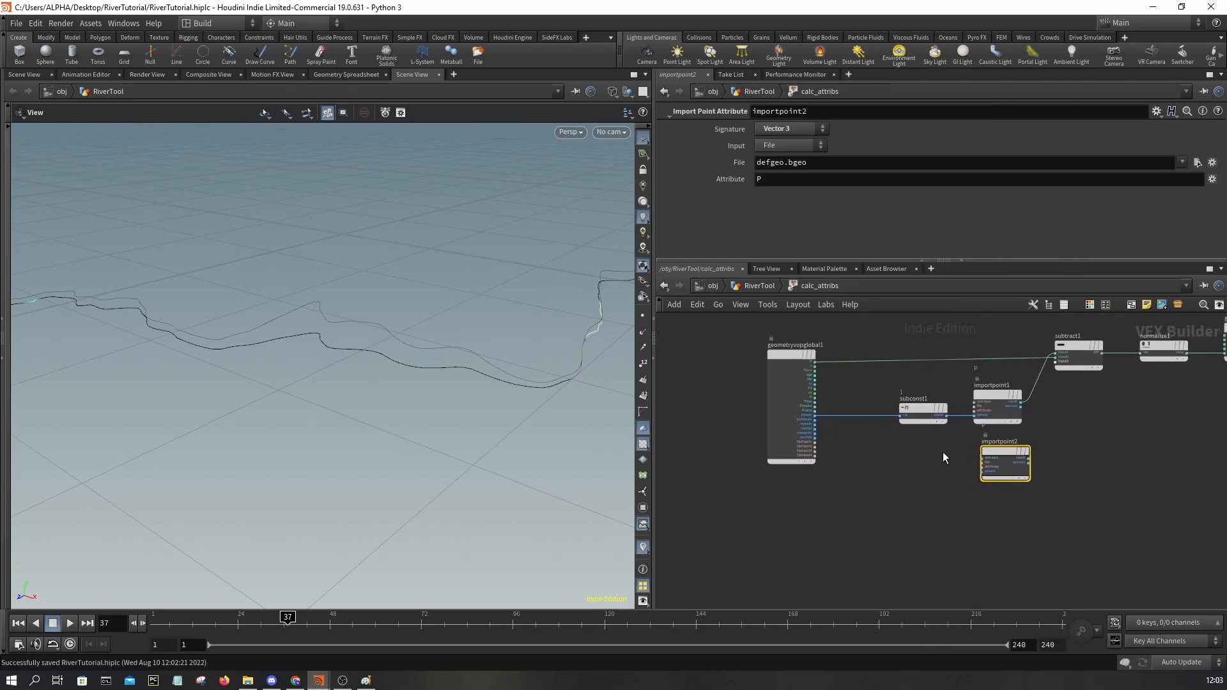
# - Connect the ptnum output of geometryvopglobal1 to the ptnum input of importpoint2
pyautogui.scroll(2, 942, 455)
pyautogui.moveTo(1011, 462); pyautogui.dragTo(1005, 466)
pyautogui.click(995, 484)
pyautogui.click(759, 401)
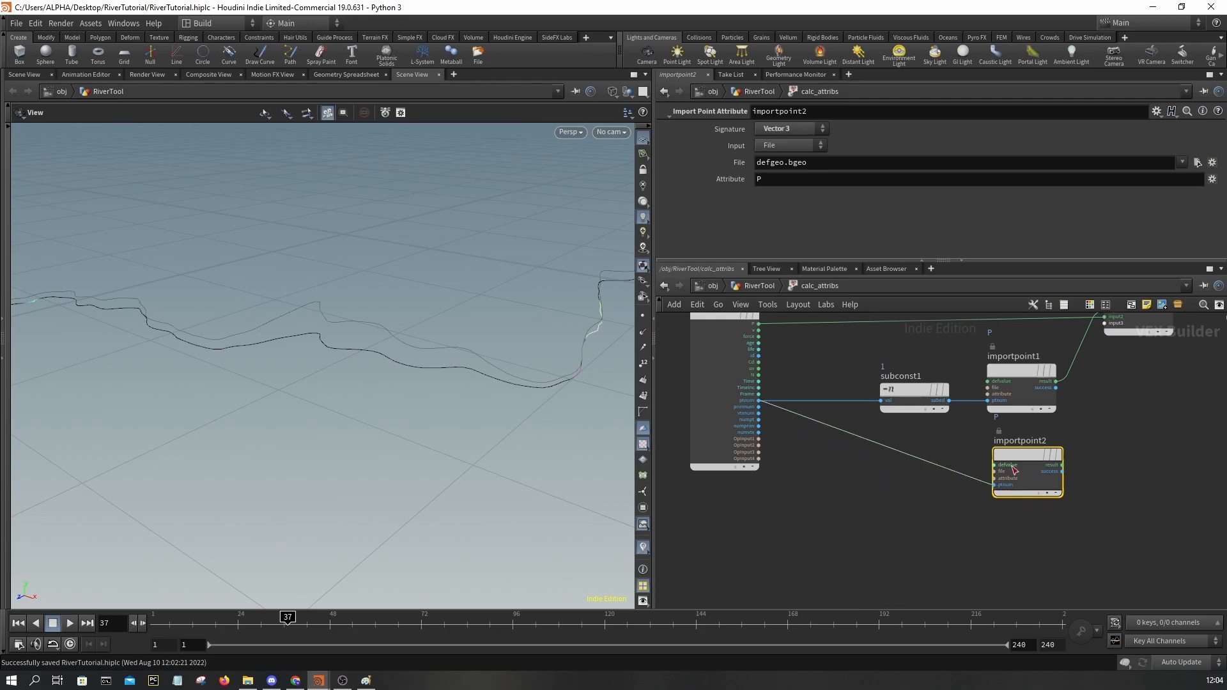
# - Add a Subtract node with the importpoint2 result as first input and the global P as second
pyautogui.moveTo(1053, 445); pyautogui.dragTo(1046, 445)
pyautogui.moveTo(1046, 445); pyautogui.dragTo(769, 463, button='middle')
pyautogui.click(1079, 562)
pyautogui.click(791, 440)
pyautogui.moveTo(997, 575); pyautogui.dragTo(761, 520, button='middle')
pyautogui.moveTo(761, 521); pyautogui.dragTo(824, 494)
pyautogui.click(824, 496)
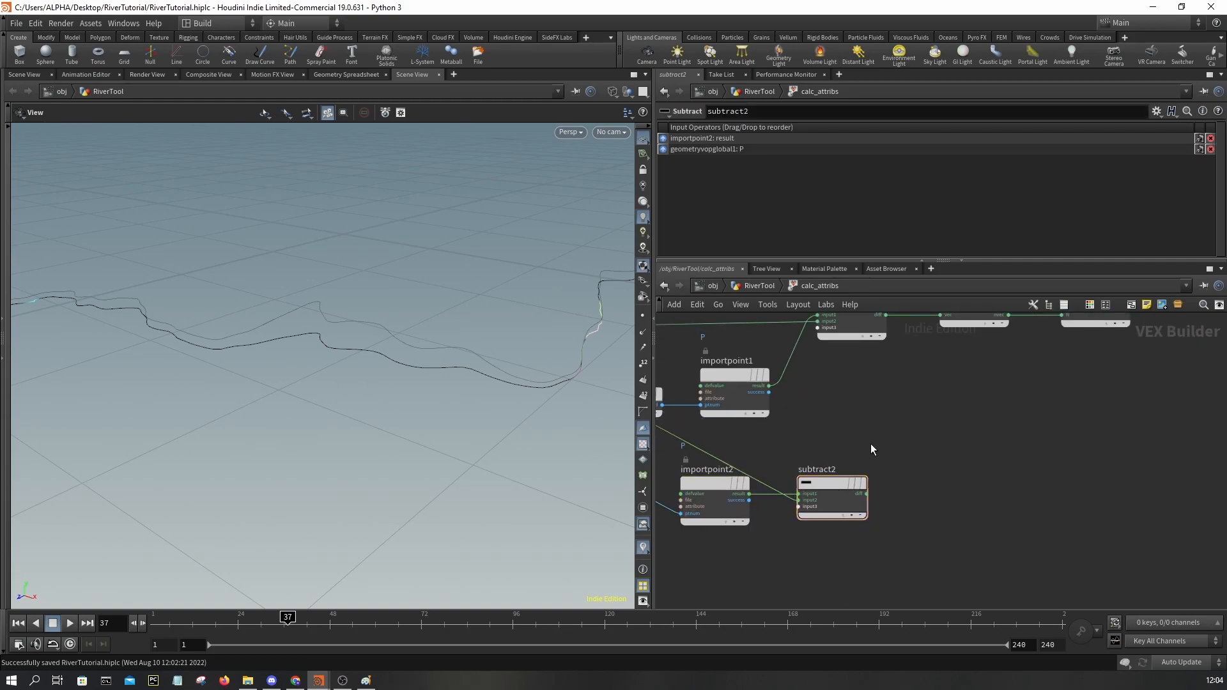
# - Add a Vector to Float node after subtract2 and connect the diff output to its vec input
pyautogui.scroll(-2, 869, 442)
pyautogui.press('Tab')
pyautogui.click(904, 661)
pyautogui.scroll(2, 832, 416)
pyautogui.click(889, 346)
pyautogui.moveTo(850, 348); pyautogui.dragTo(807, 417)
pyautogui.moveTo(895, 351); pyautogui.dragTo(911, 420)
pyautogui.moveTo(960, 414); pyautogui.dragTo(902, 423, button='middle')
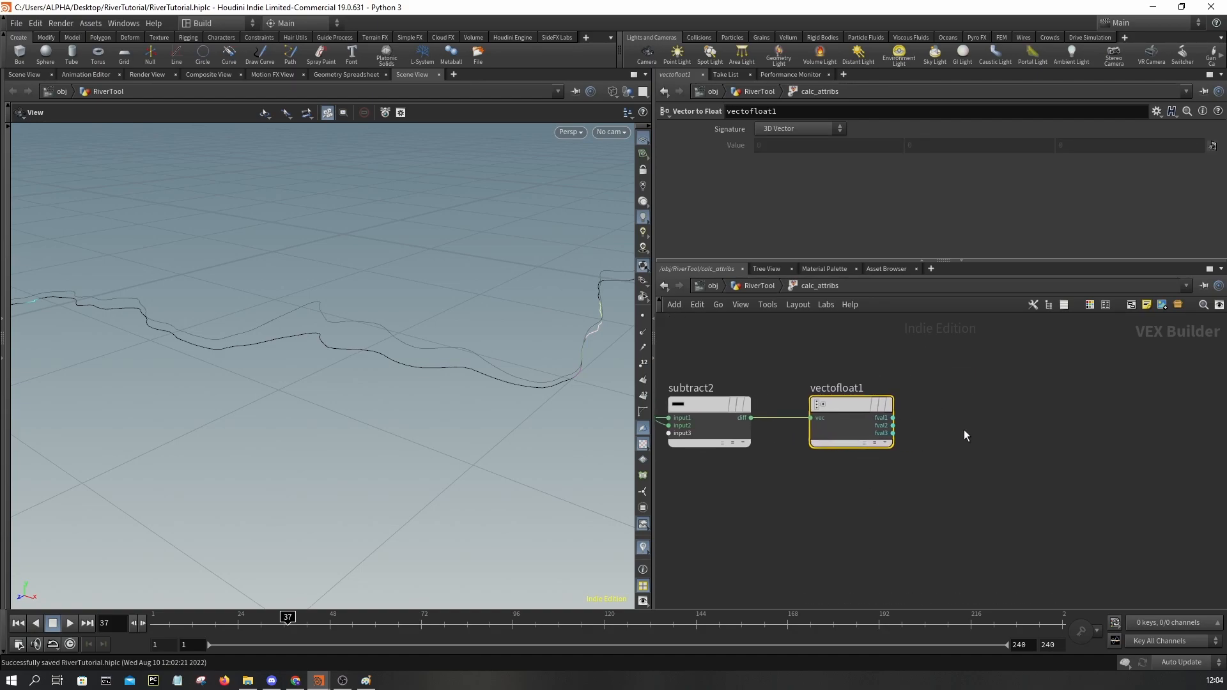
# - Rename the Vector to Float node as Canyon_depth
pyautogui.doubleClick(849, 389)
pyautogui.press('Return')
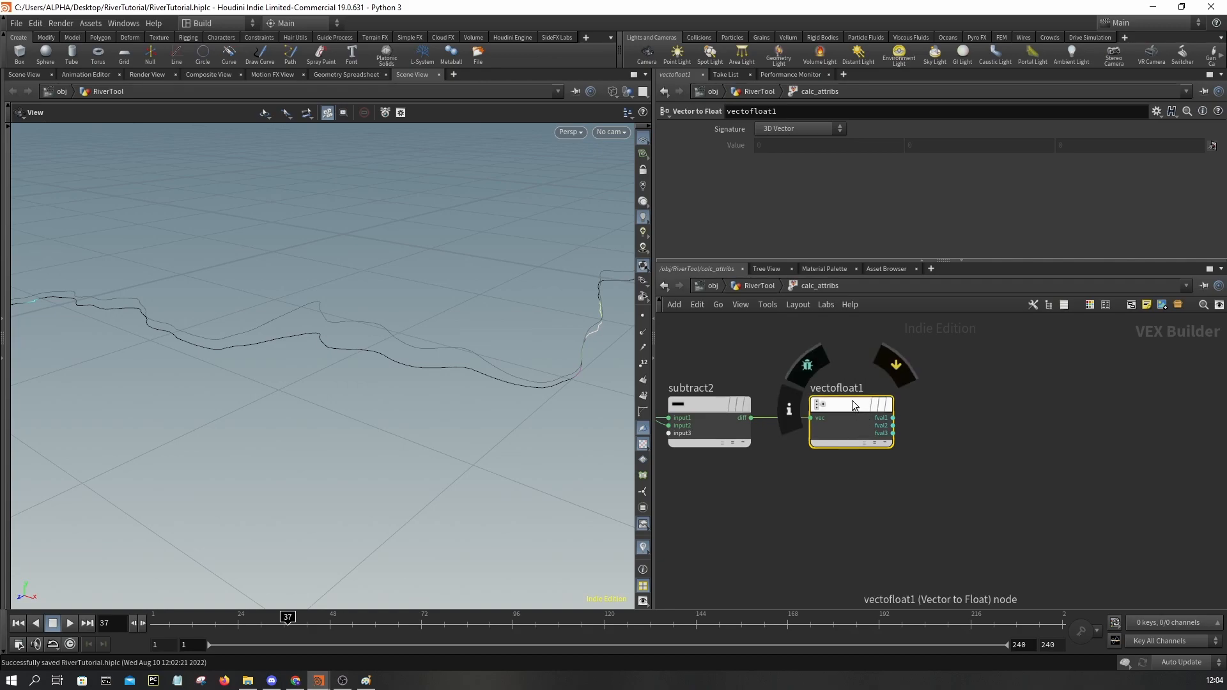
pyautogui.doubleClick(853, 389)
pyautogui.write('Ca')
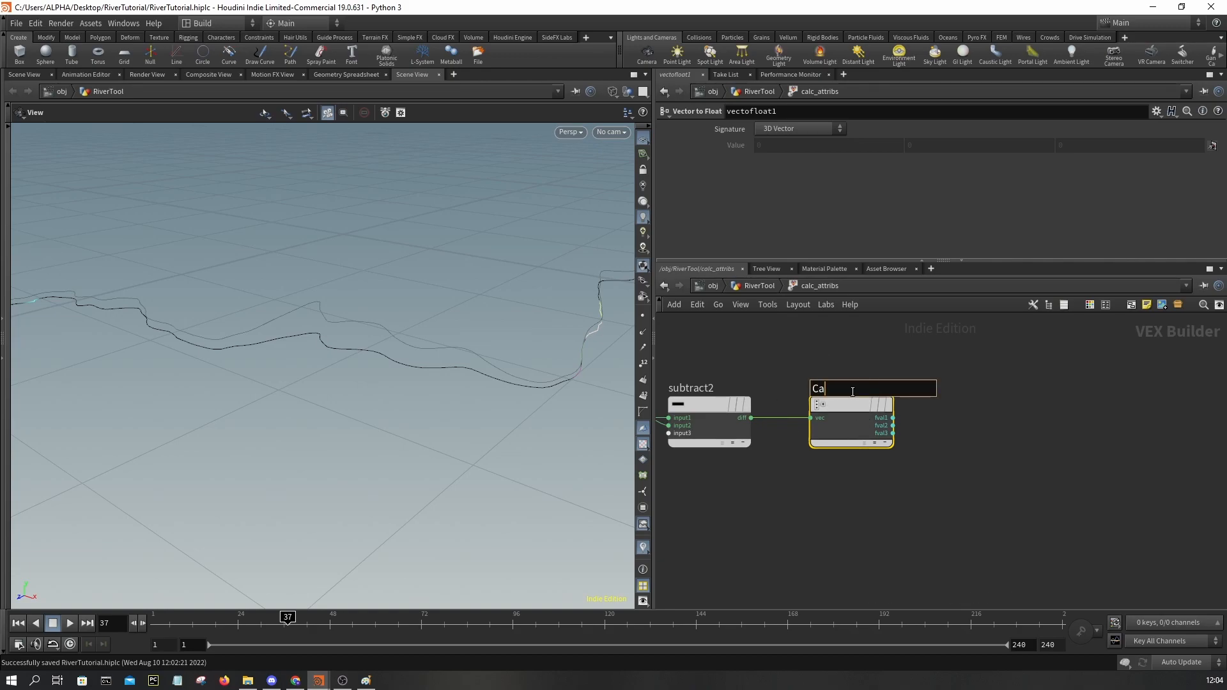
pyautogui.write('nyon_depth')
pyautogui.press('Return')
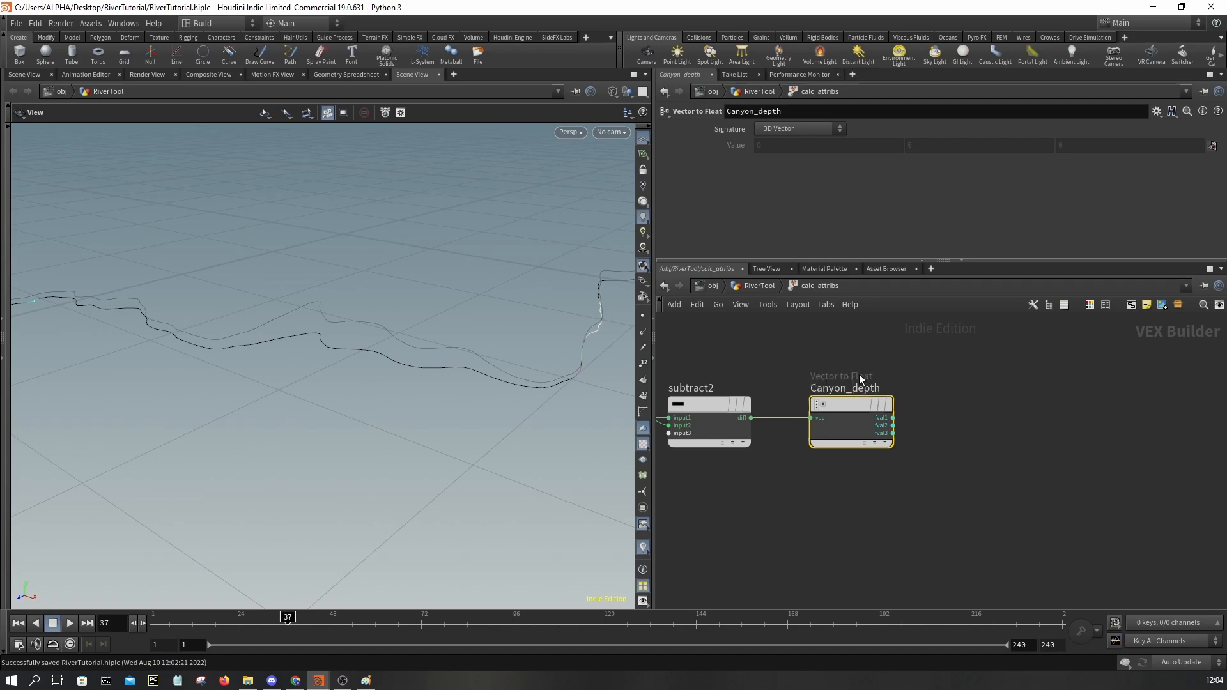
# - Add a Fit Range node after Canyon_depth
pyautogui.moveTo(925, 415); pyautogui.dragTo(906, 413, button='middle')
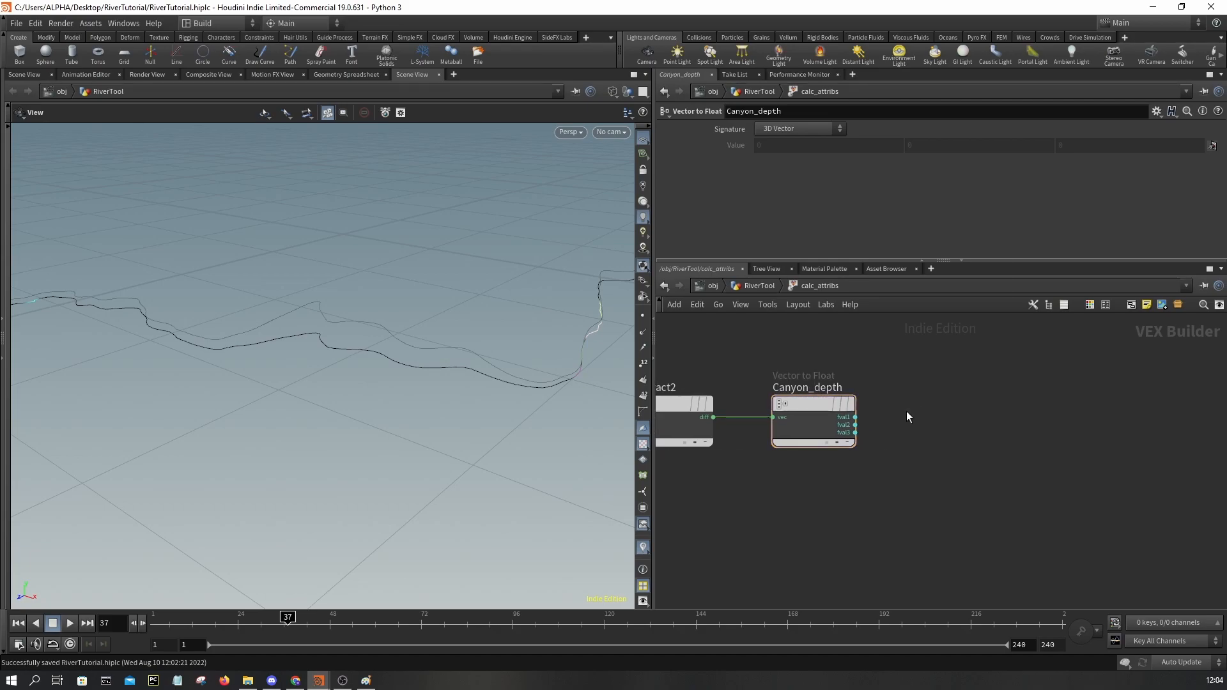
pyautogui.press('Tab')
pyautogui.write('fi')
pyautogui.press('Return')
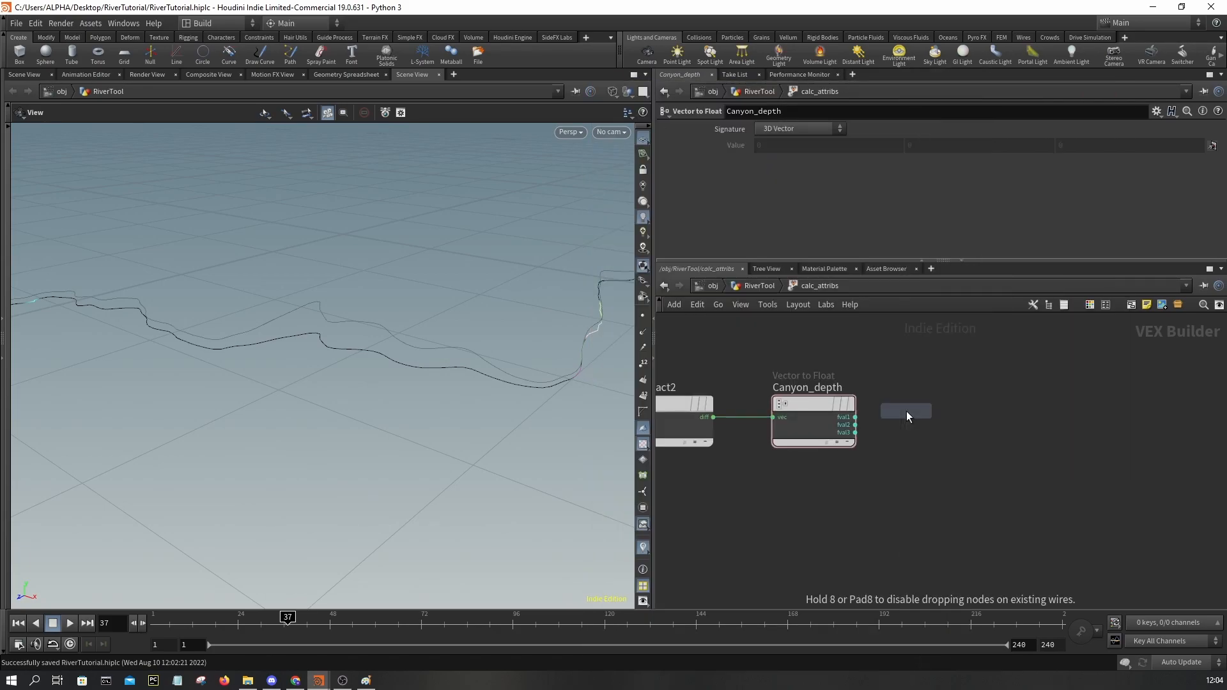
pyautogui.click(907, 412)
pyautogui.scroll(2, 907, 412)
# - Connect the fval2 output of Canyon_depth to the val input of fit1 and set Source Max to 10
pyautogui.moveTo(897, 411); pyautogui.dragTo(957, 397)
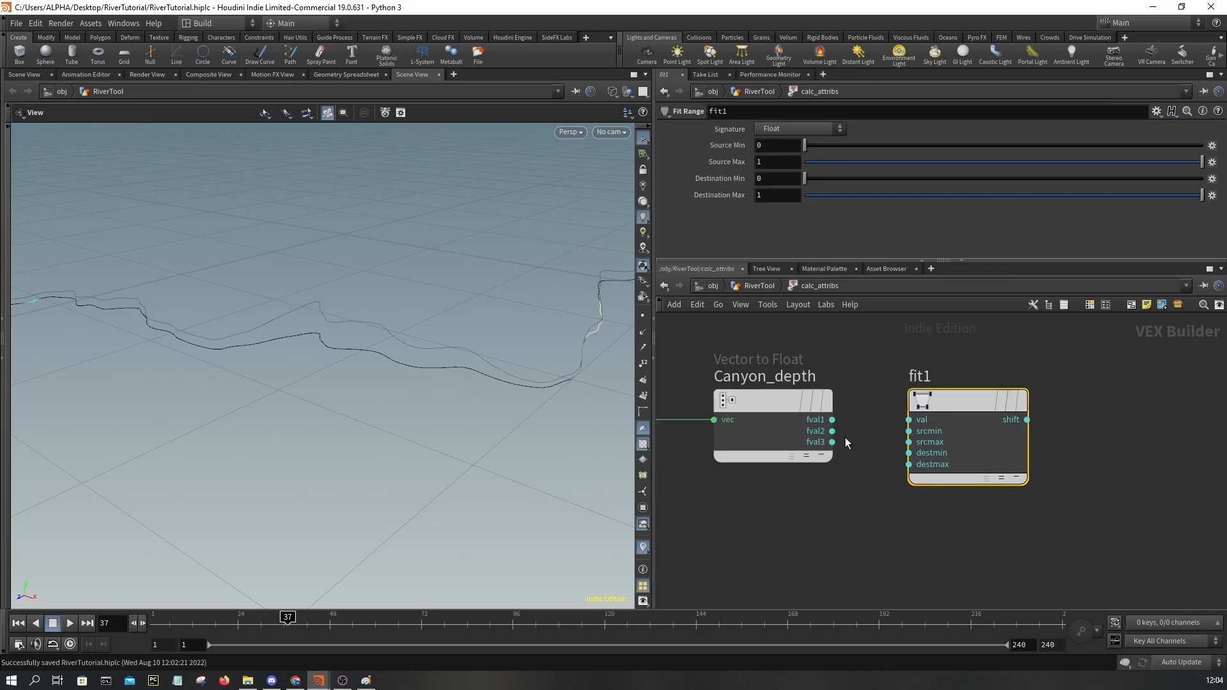
pyautogui.moveTo(833, 432); pyautogui.dragTo(988, 418)
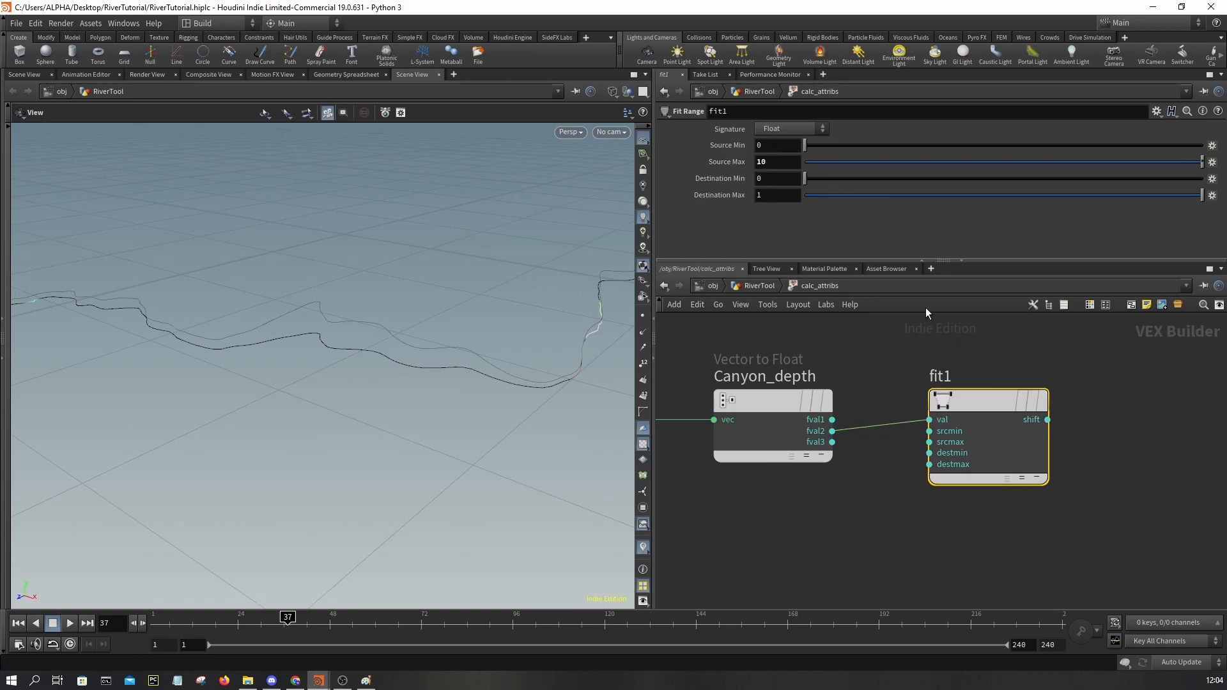
pyautogui.moveTo(966, 419); pyautogui.dragTo(953, 427)
pyautogui.scroll(-4, 1046, 449)
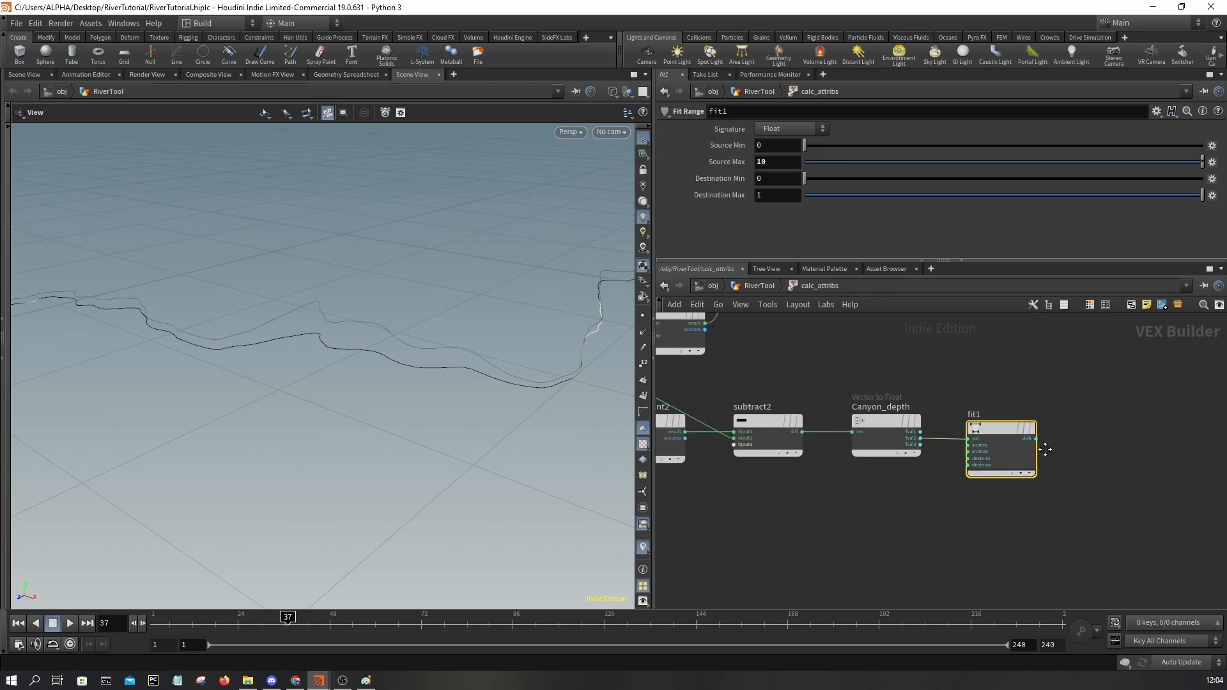
# - Add a Bind Export node after fit1 and connect the shift output to its input
pyautogui.moveTo(1046, 449); pyautogui.dragTo(962, 439, button='middle')
pyautogui.scroll(2, 963, 435)
pyautogui.click(1050, 414)
pyautogui.press('Tab')
pyautogui.write('bind e')
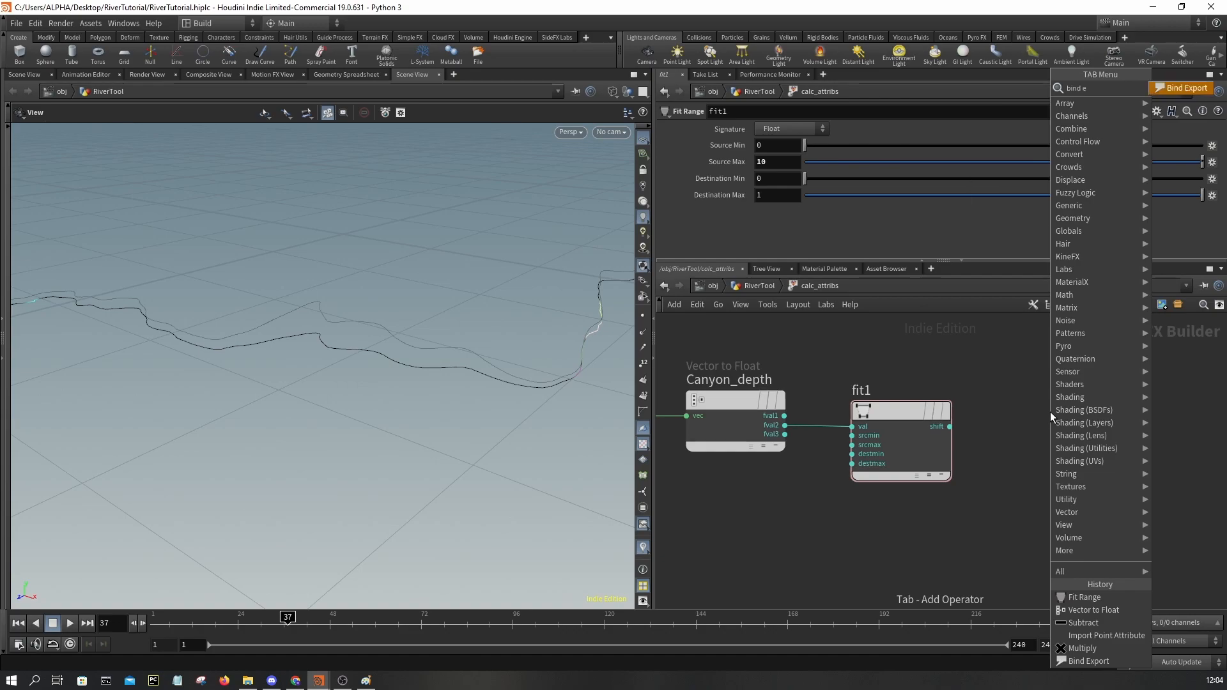
pyautogui.press('Return')
pyautogui.click(1050, 412)
pyautogui.scroll(4, 1050, 409)
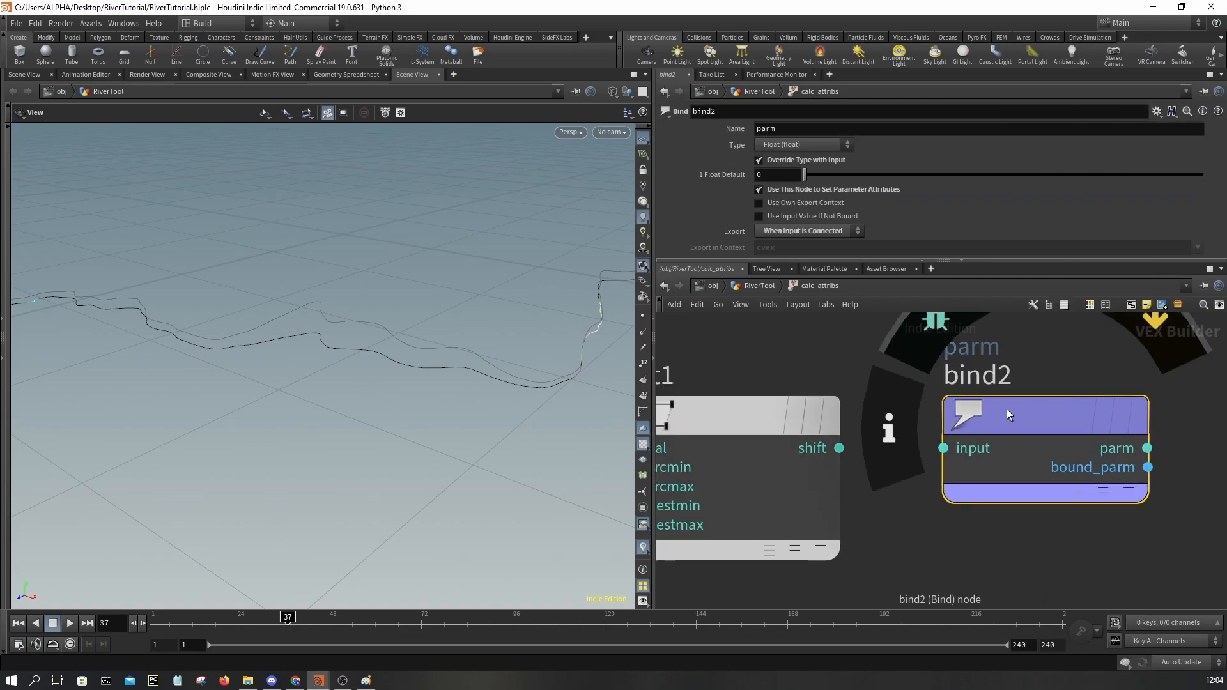
pyautogui.moveTo(948, 455); pyautogui.dragTo(839, 448)
# - Set the exported attribute name of bind2 to depth
pyautogui.doubleClick(808, 126)
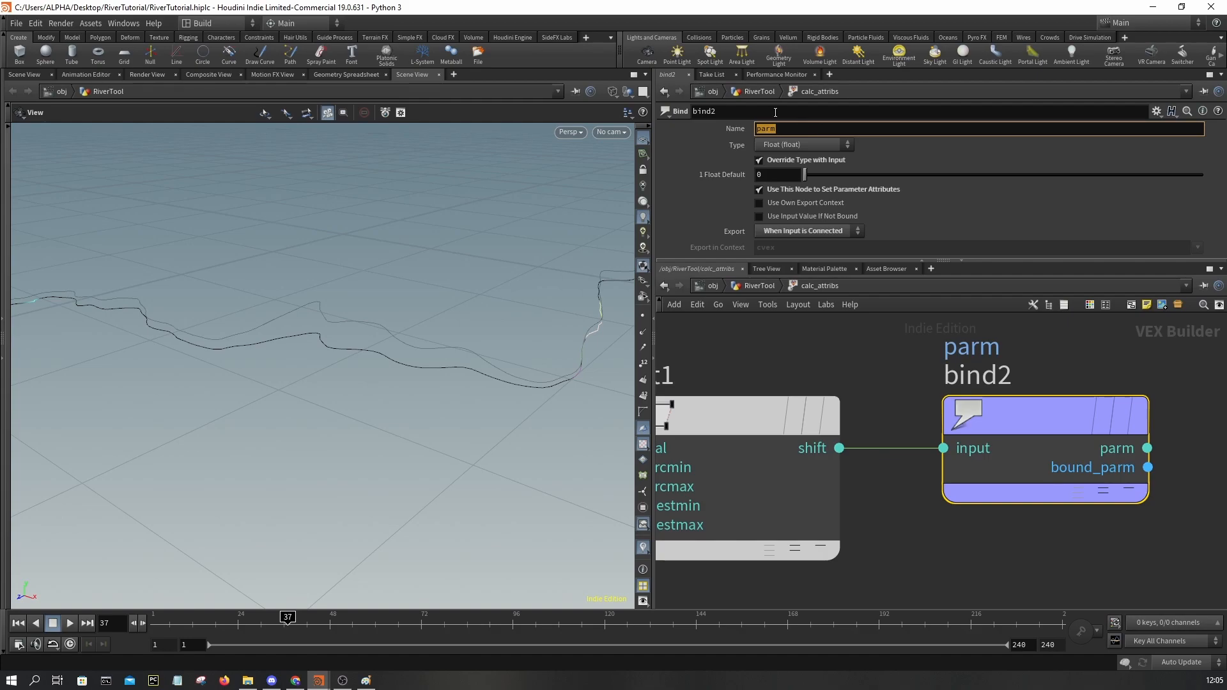
pyautogui.write('depth')
pyautogui.press('Return')
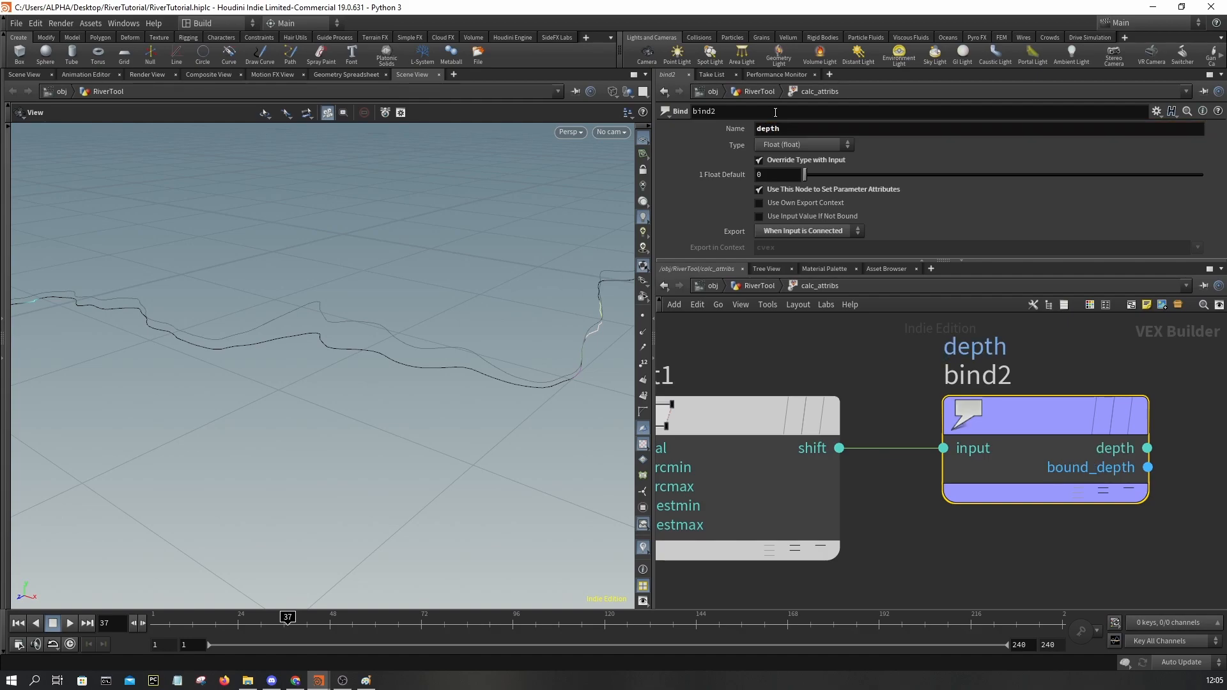
# - Return to the RiverTool network, check the point attributes of calc_attribs in its node info, and examine the curve
pyautogui.click(761, 286)
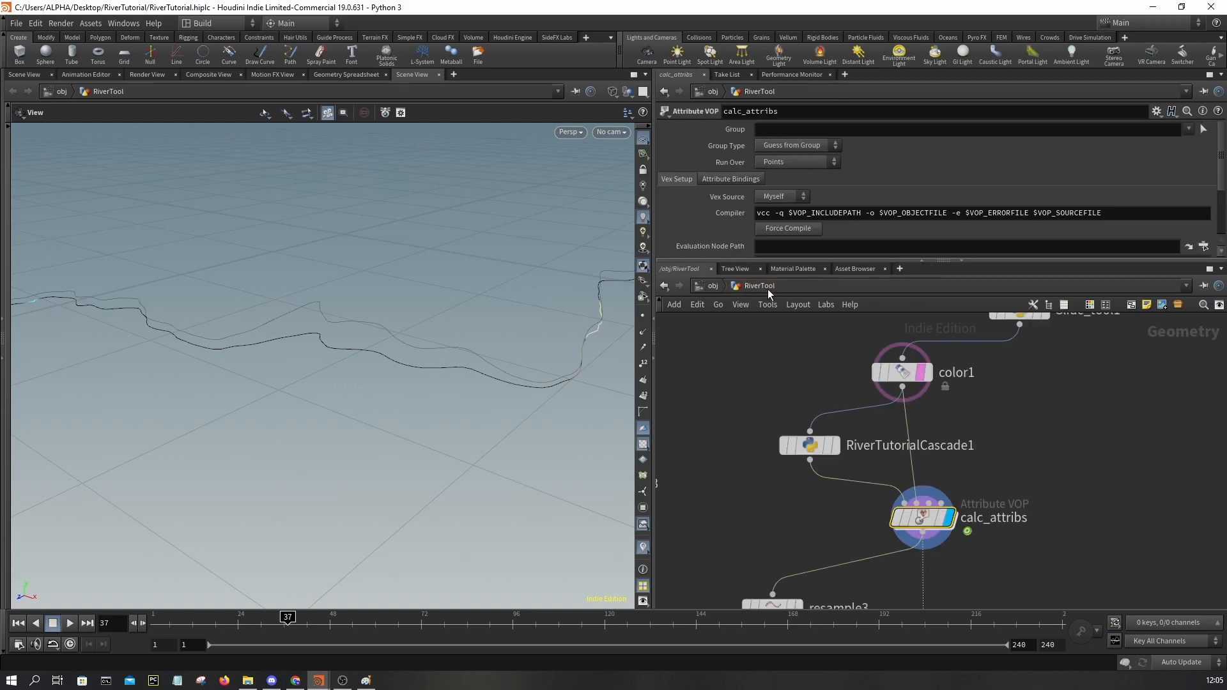
pyautogui.click(876, 518)
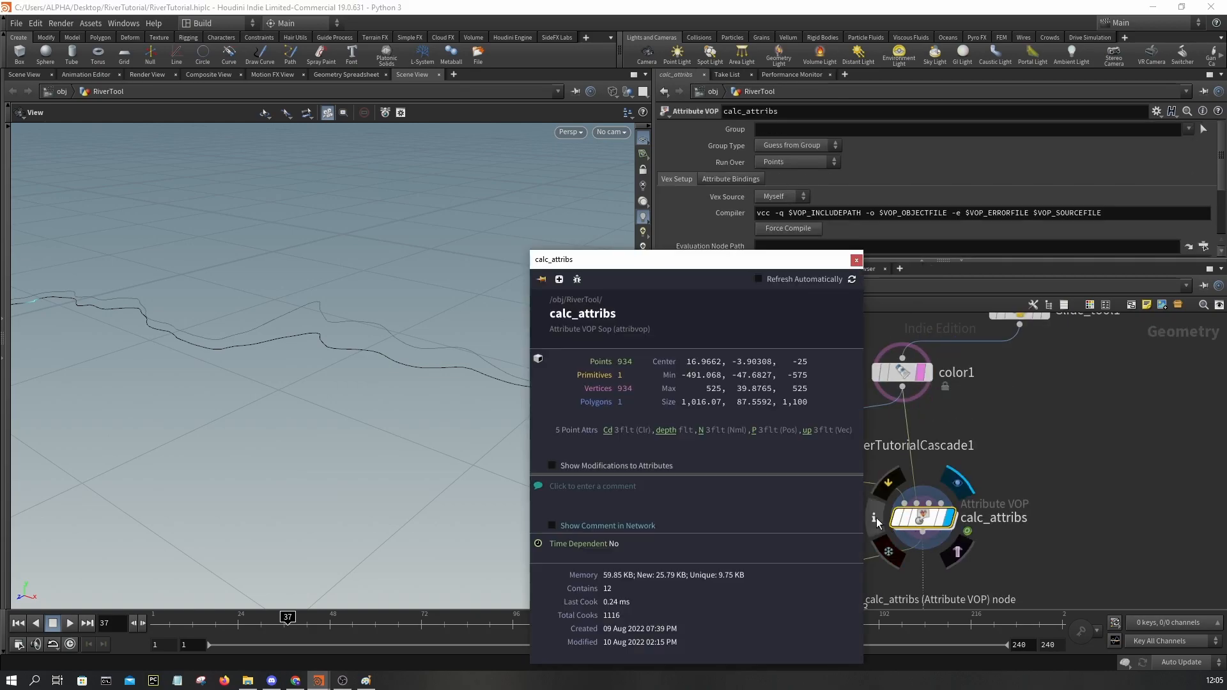
pyautogui.moveTo(285, 326); pyautogui.dragTo(412, 301)
pyautogui.scroll(-4, 412, 301)
pyautogui.moveTo(414, 301); pyautogui.dragTo(391, 319, button='middle')
pyautogui.scroll(3, 391, 318)
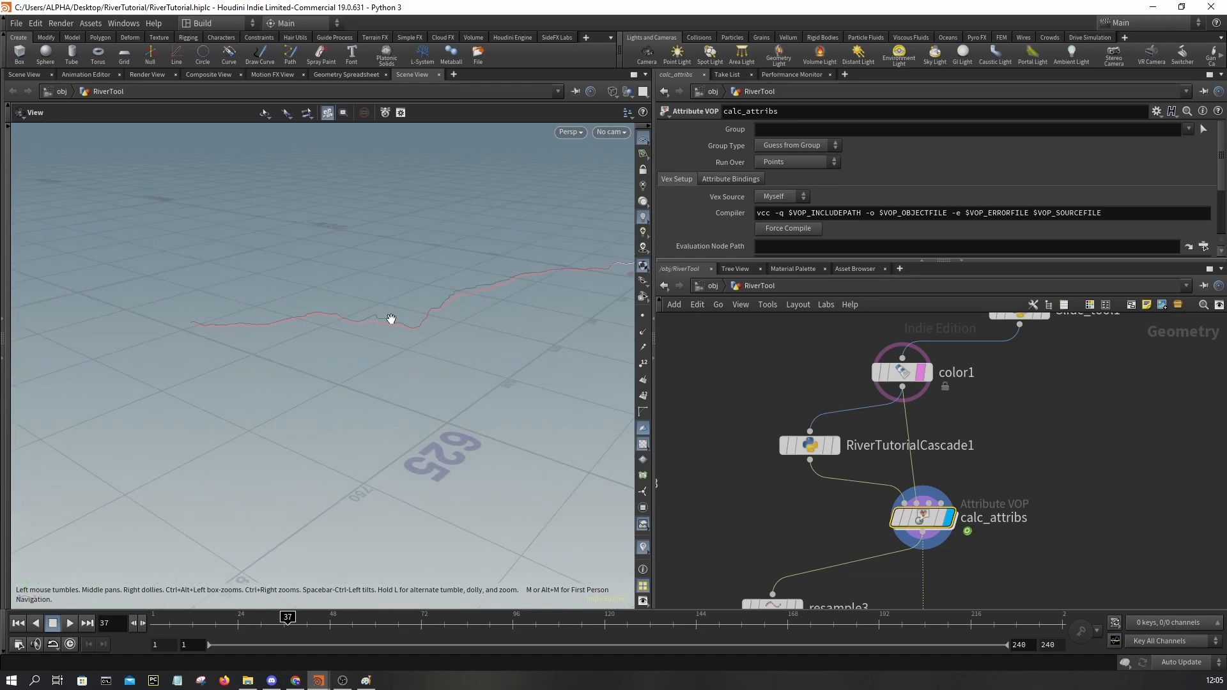
# - Inside calc_attribs, set the Input of the importpoint2 node to Second Input
pyautogui.click(921, 520)
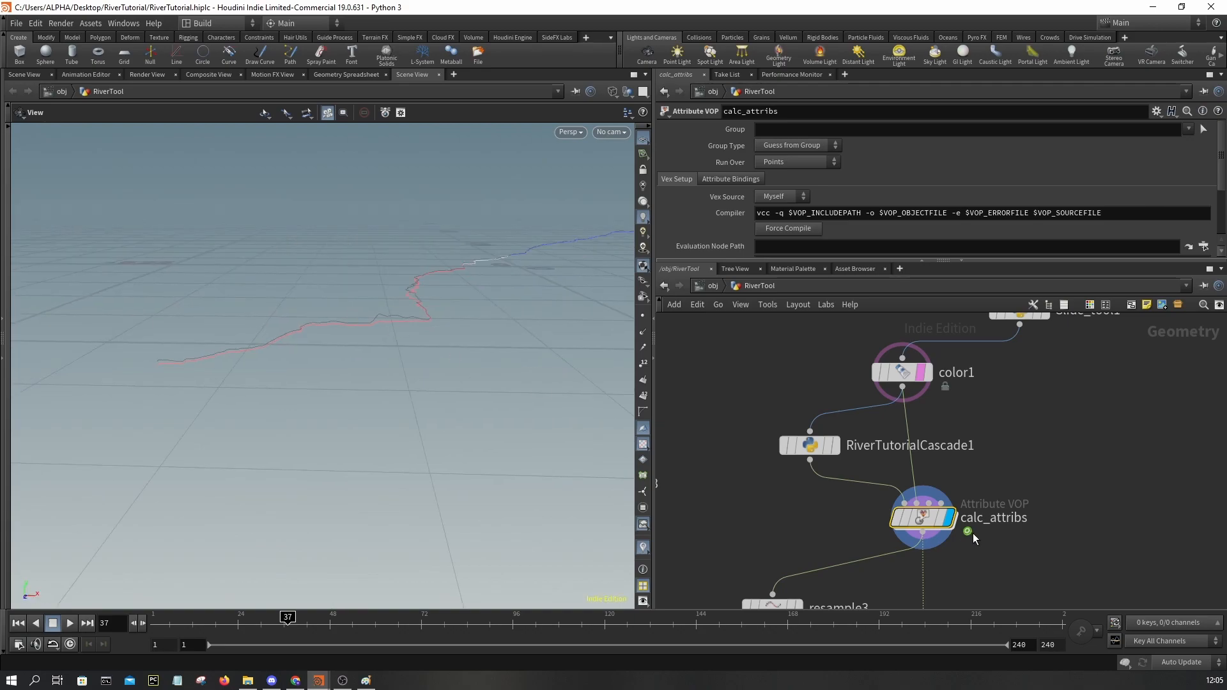
pyautogui.doubleClick(924, 526)
pyautogui.moveTo(867, 524); pyautogui.dragTo(1057, 508, button='middle')
pyautogui.scroll(-3, 940, 515)
pyautogui.scroll(2, 833, 468)
pyautogui.moveTo(833, 469); pyautogui.dragTo(958, 446, button='middle')
pyautogui.click(958, 446)
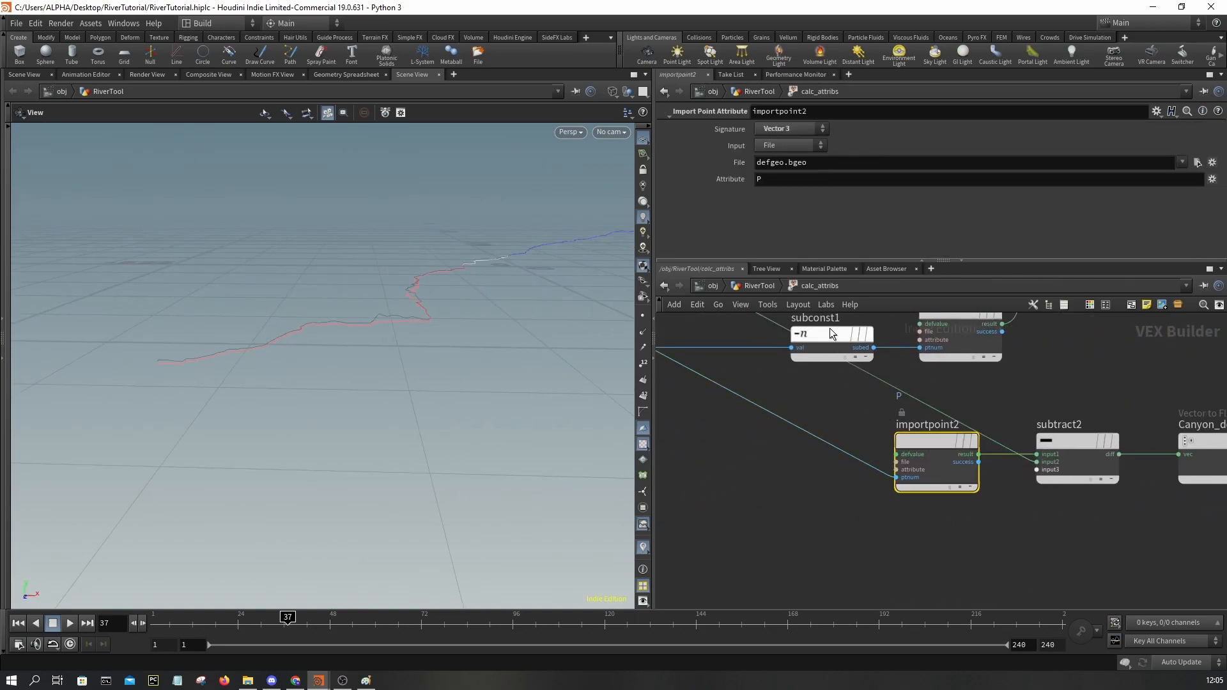
pyautogui.click(784, 147)
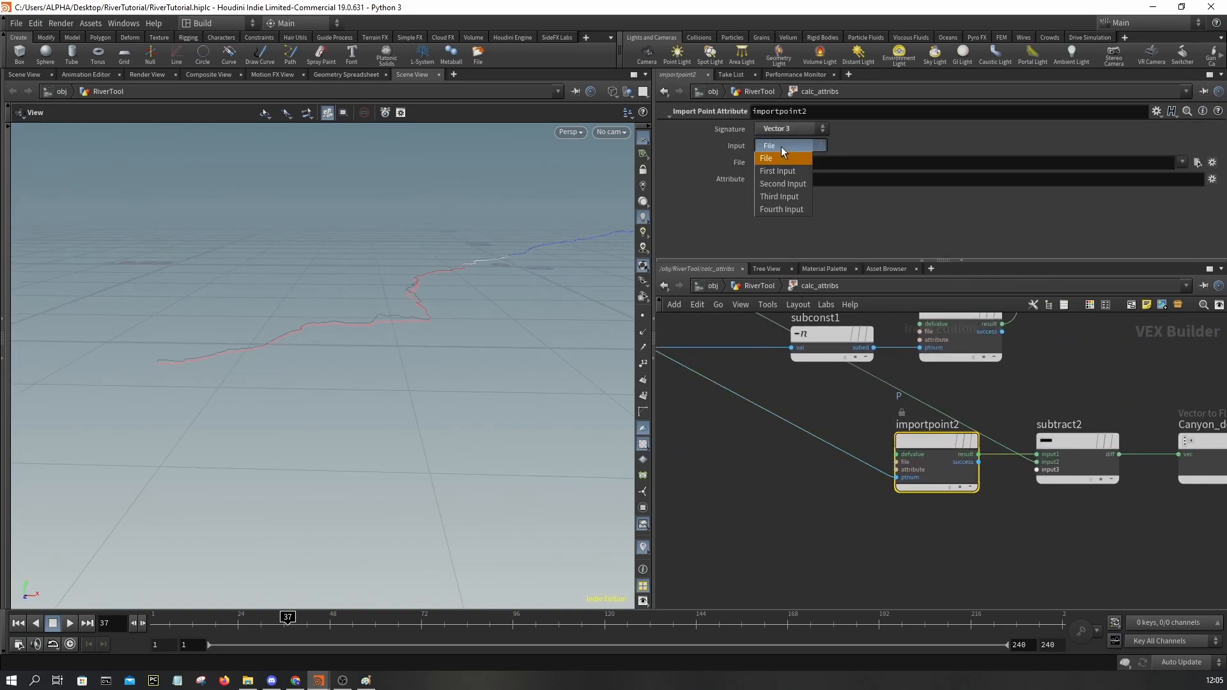
pyautogui.click(783, 184)
# - Return to the RiverTool network and examine the colors along the river curve
pyautogui.moveTo(470, 242); pyautogui.dragTo(438, 302, button='right')
pyautogui.moveTo(439, 301); pyautogui.dragTo(383, 313)
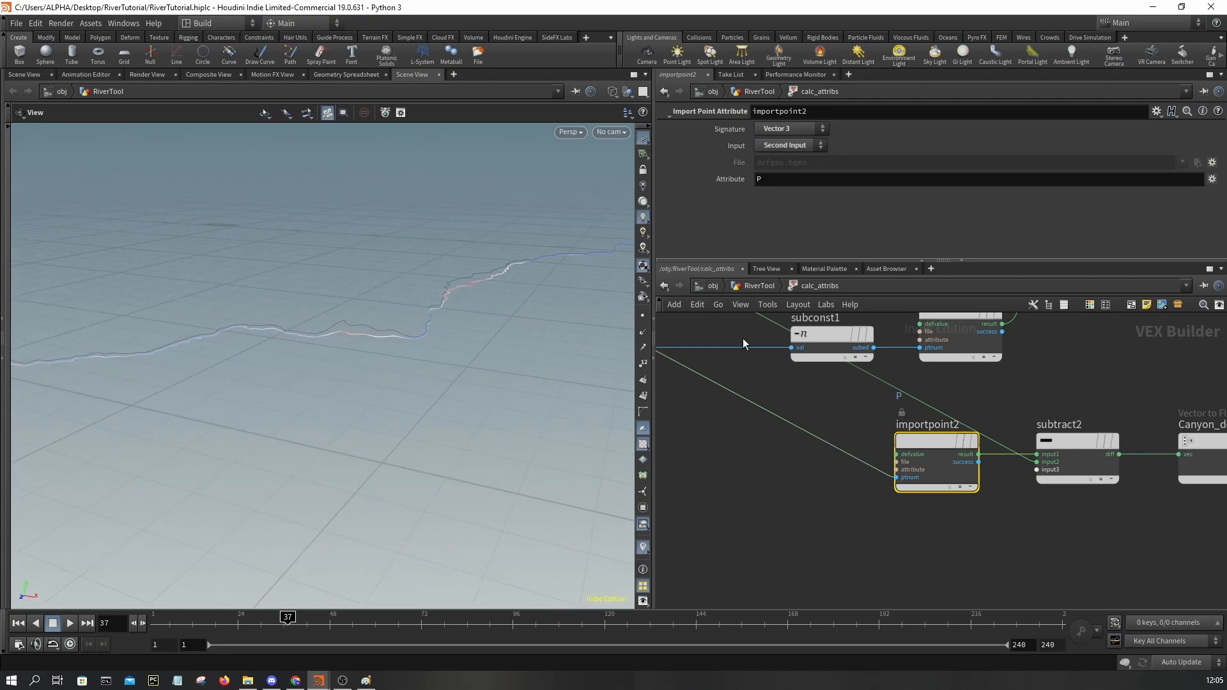
pyautogui.click(768, 285)
pyautogui.moveTo(501, 333); pyautogui.dragTo(382, 270)
pyautogui.moveTo(518, 289)
pyautogui.mouseDown()
pyautogui.moveTo(239, 263)
pyautogui.moveTo(416, 381)
pyautogui.moveTo(436, 365)
pyautogui.moveTo(305, 298)
pyautogui.moveTo(449, 304)
pyautogui.moveTo(419, 200)
pyautogui.moveTo(296, 211)
pyautogui.moveTo(230, 271)
pyautogui.moveTo(358, 306)
pyautogui.mouseUp()
pyautogui.moveTo(915, 422)
pyautogui.mouseDown(button='middle')
pyautogui.moveTo(931, 416)
pyautogui.moveTo(923, 334)
pyautogui.moveTo(912, 331)
pyautogui.moveTo(921, 404)
pyautogui.mouseUp(button='middle')
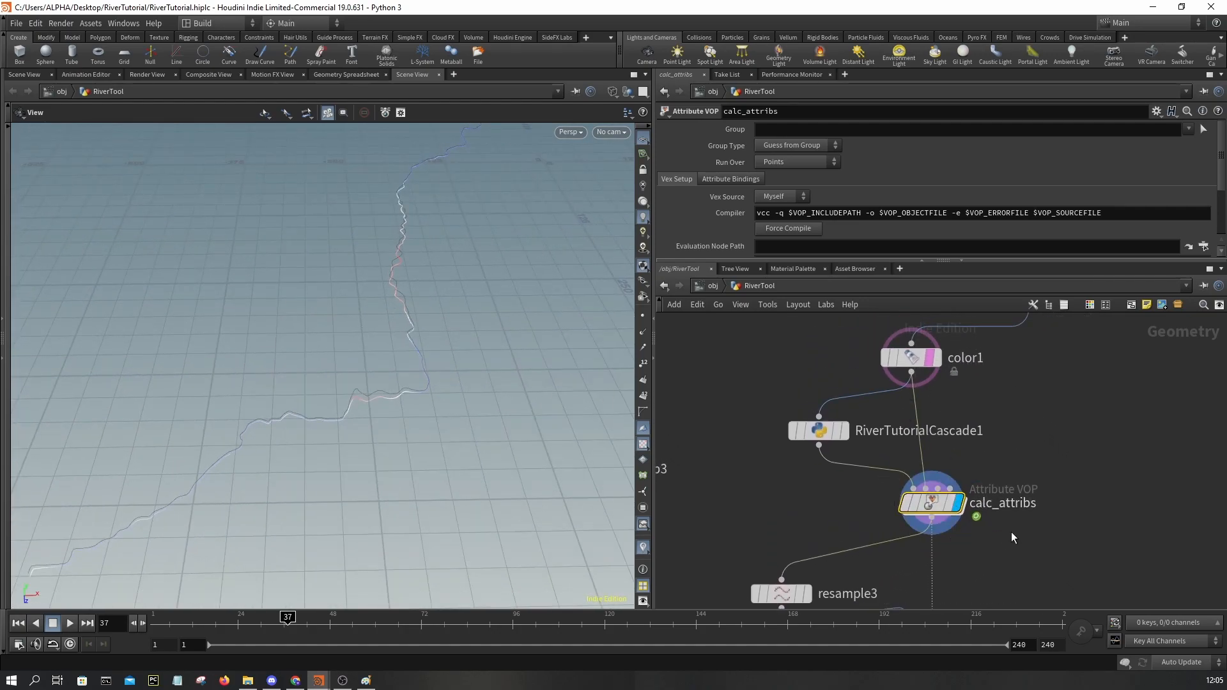
# - Display the sweep1 node in the RiverTool network to examine the river ribbon
pyautogui.moveTo(1011, 531); pyautogui.dragTo(972, 340, button='middle')
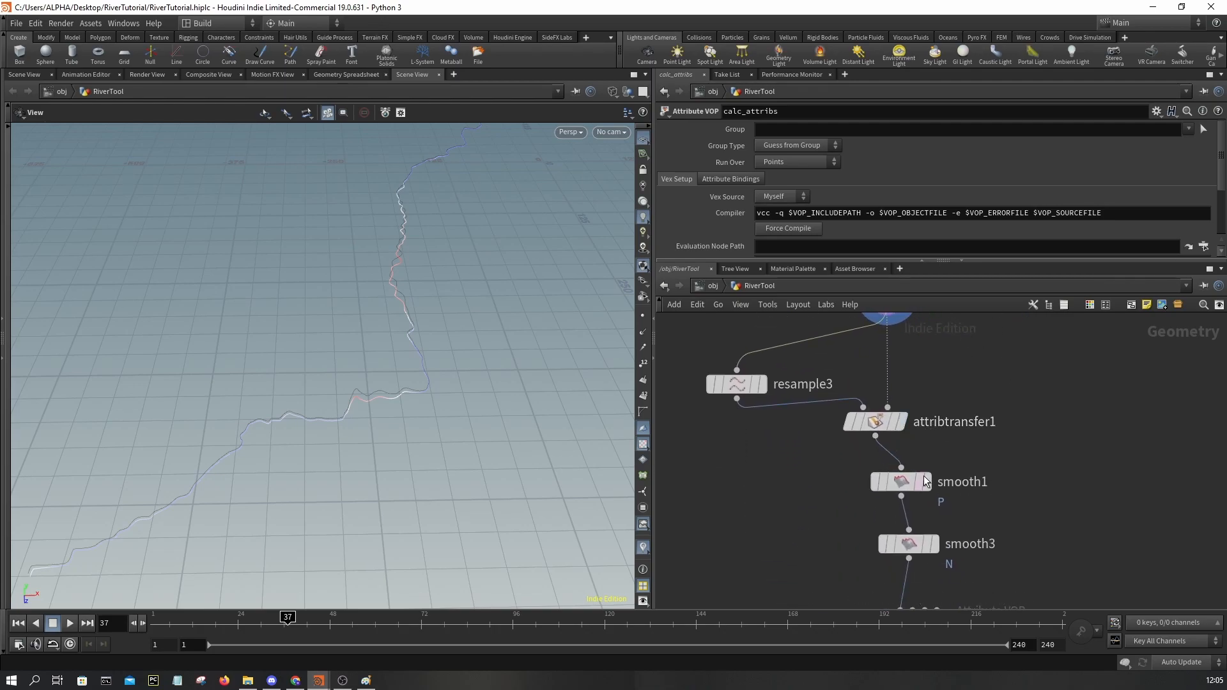
pyautogui.moveTo(994, 498); pyautogui.dragTo(1004, 320, button='middle')
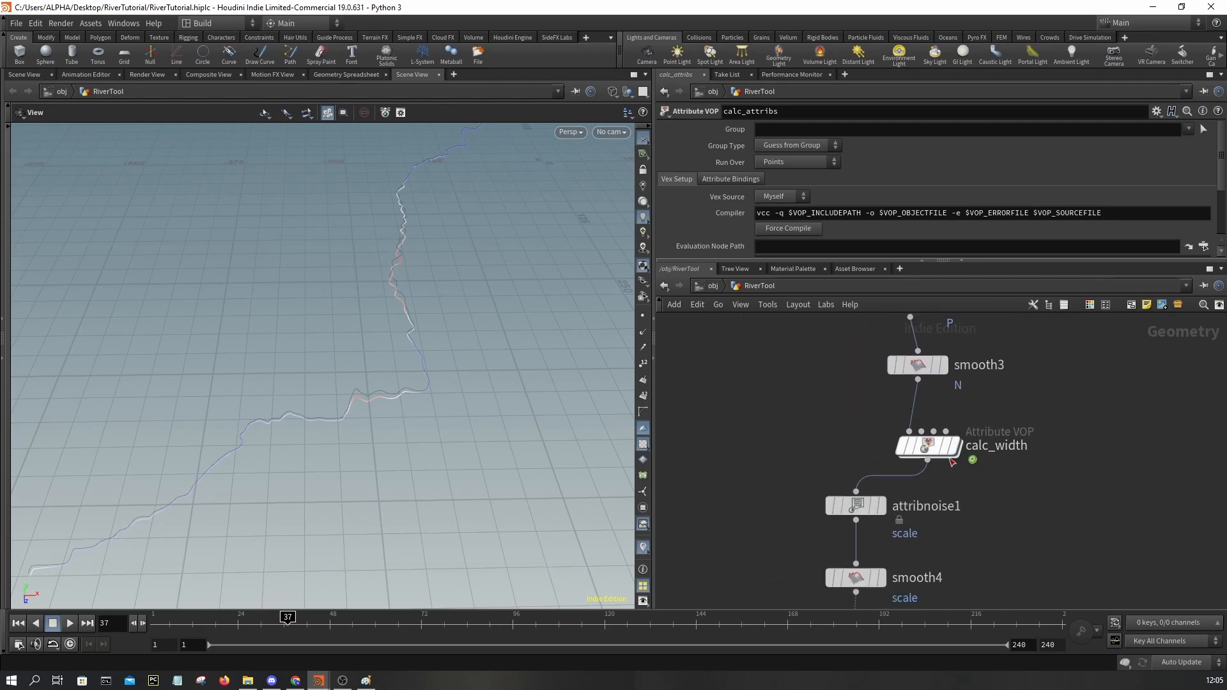
pyautogui.doubleClick(933, 447)
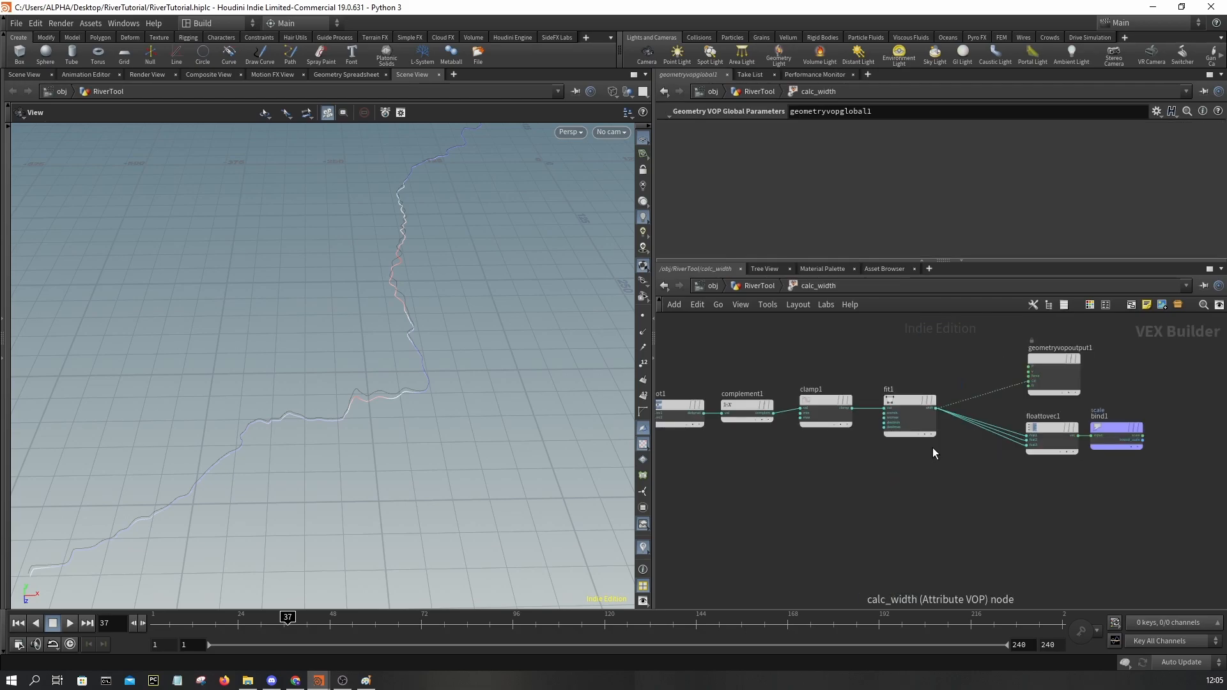
pyautogui.click(745, 286)
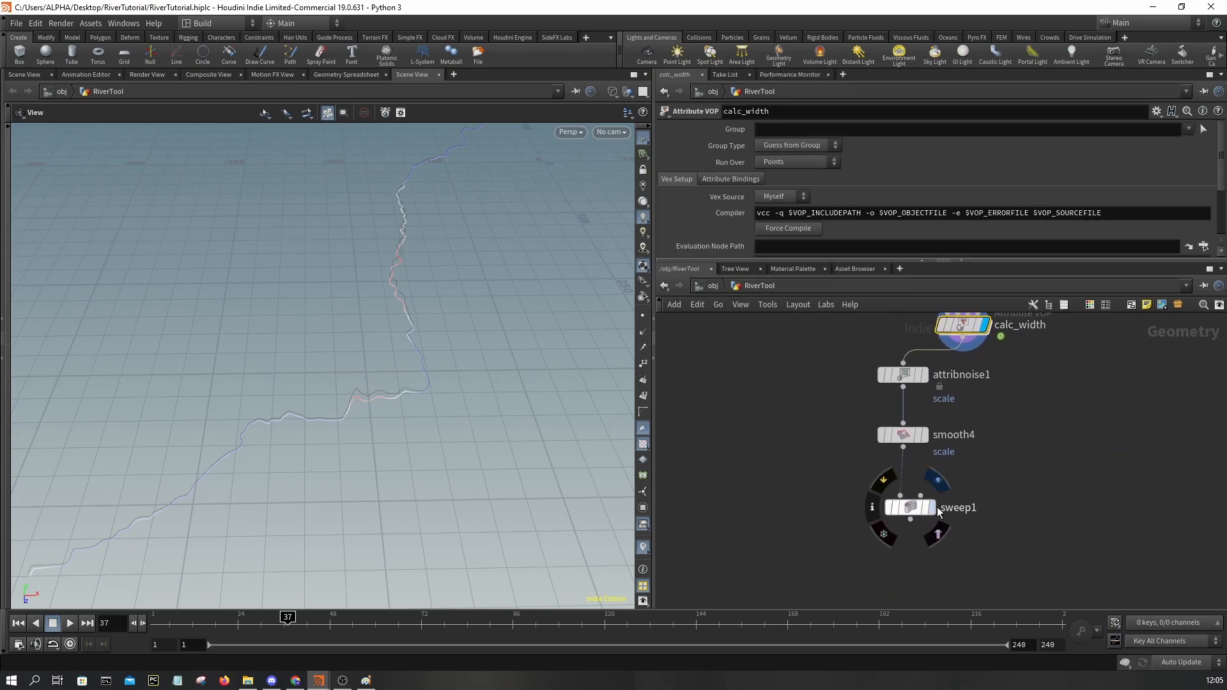
pyautogui.click(931, 508)
pyautogui.moveTo(319, 368); pyautogui.dragTo(439, 378)
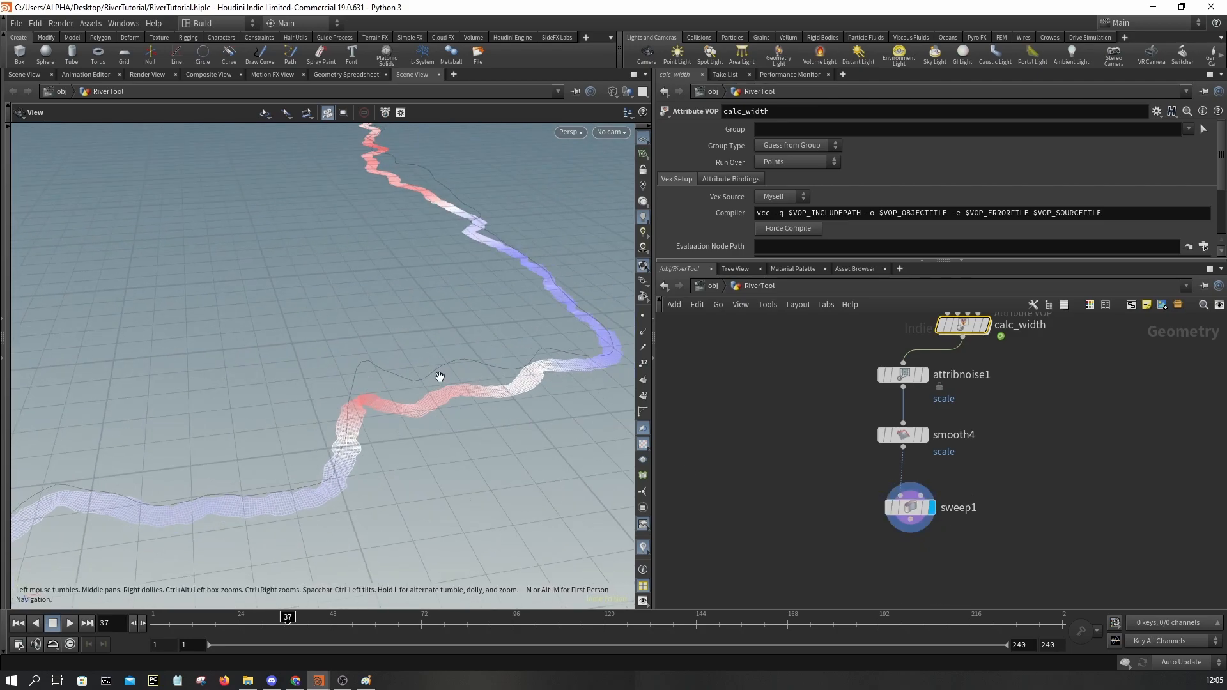
# - Inside calc_width, add an Import Point Attribute node that reads the depth attribute from First Input
pyautogui.doubleClick(964, 327)
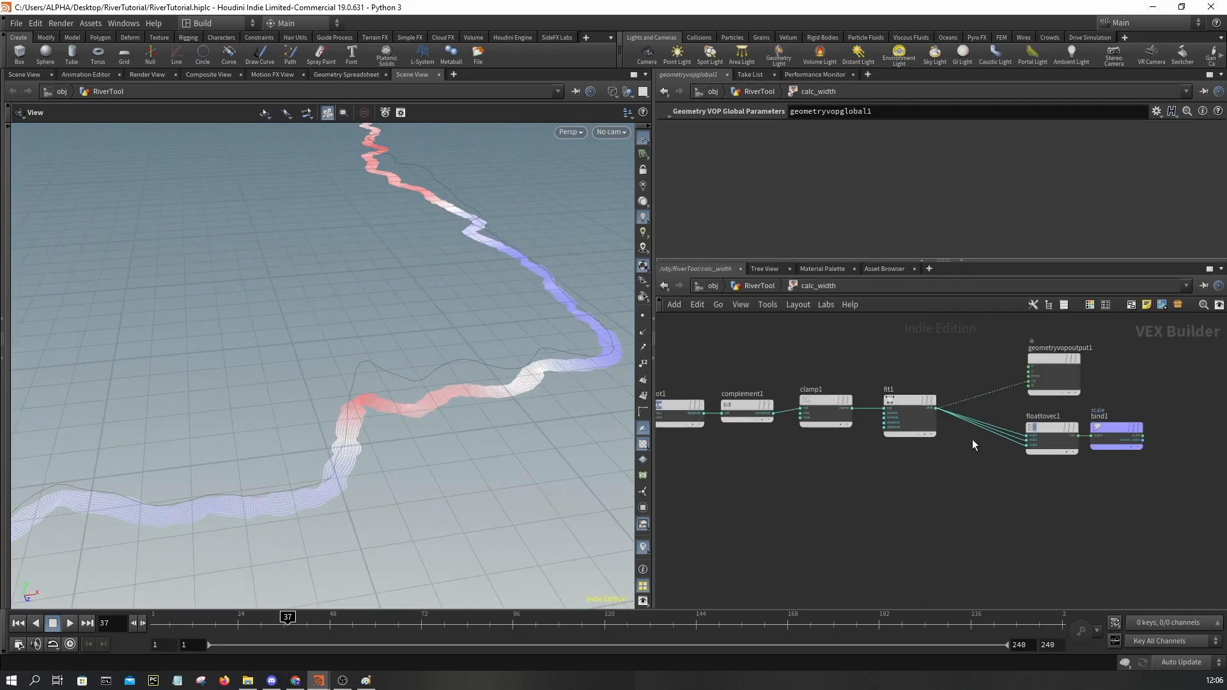
pyautogui.moveTo(885, 478); pyautogui.dragTo(957, 457, button='middle')
pyautogui.press('Tab')
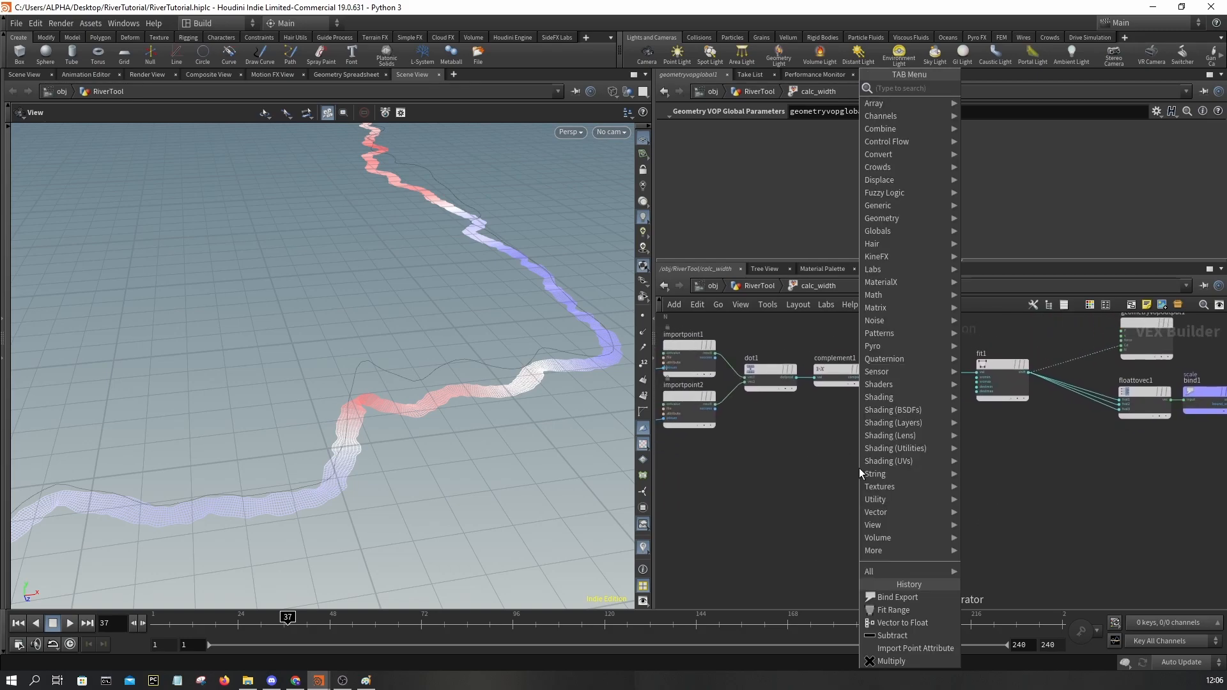
pyautogui.write('attrib im')
pyautogui.press('Down')
pyautogui.press('Return')
pyautogui.click(860, 467)
pyautogui.click(771, 145)
pyautogui.click(775, 168)
pyautogui.click(800, 180)
pyautogui.write('depth')
pyautogui.press('Return')
pyautogui.scroll(-2, 946, 480)
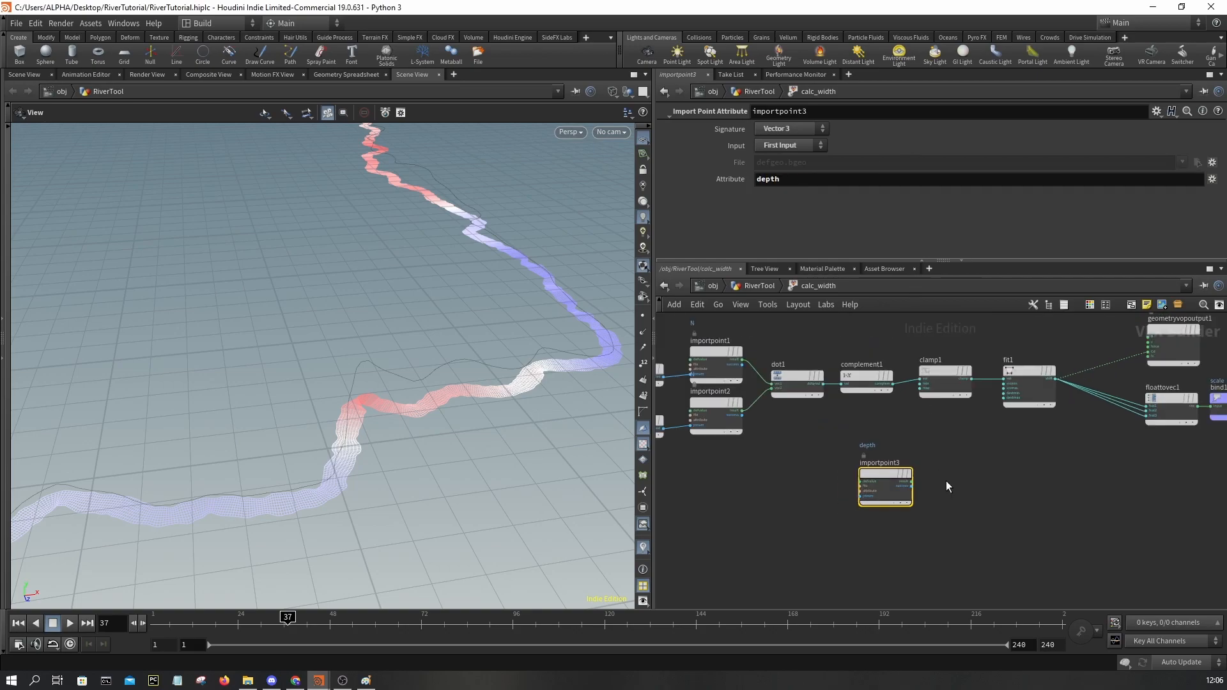
# - Add a Multiply node below floattovec1 and a Fit Range node between it and importpoint3
pyautogui.click(1025, 439)
pyautogui.press('Tab')
pyautogui.write('mul')
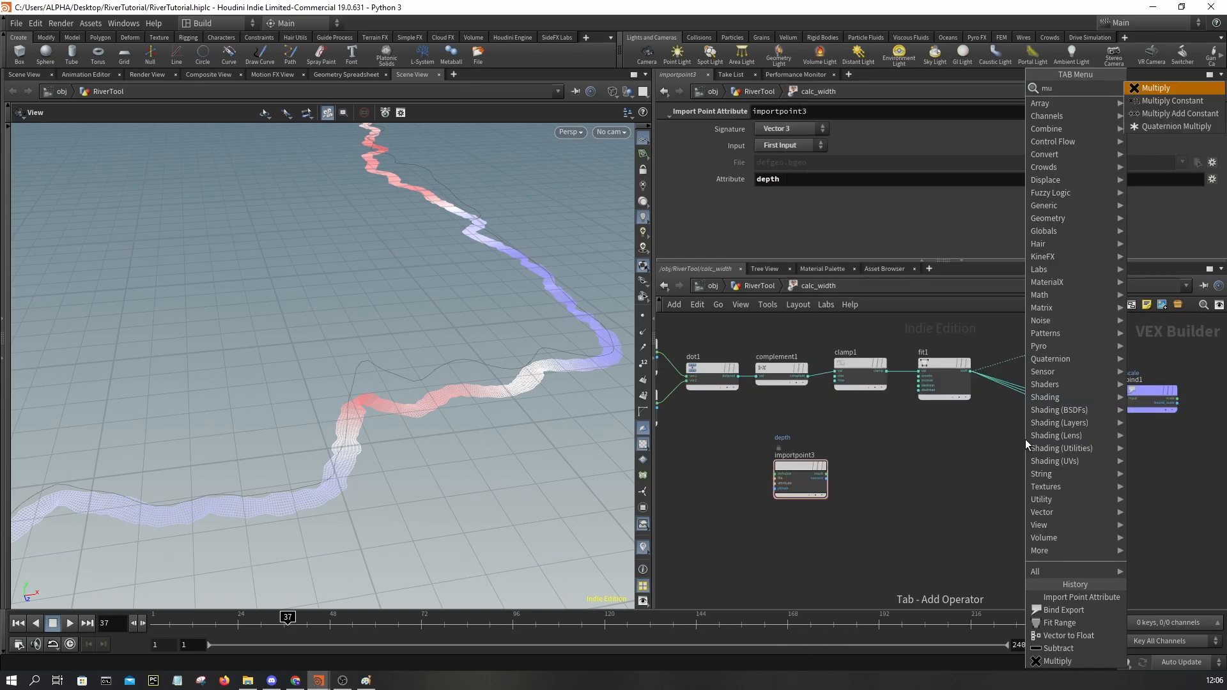
pyautogui.press('Return')
pyautogui.click(1026, 439)
pyautogui.press('Tab')
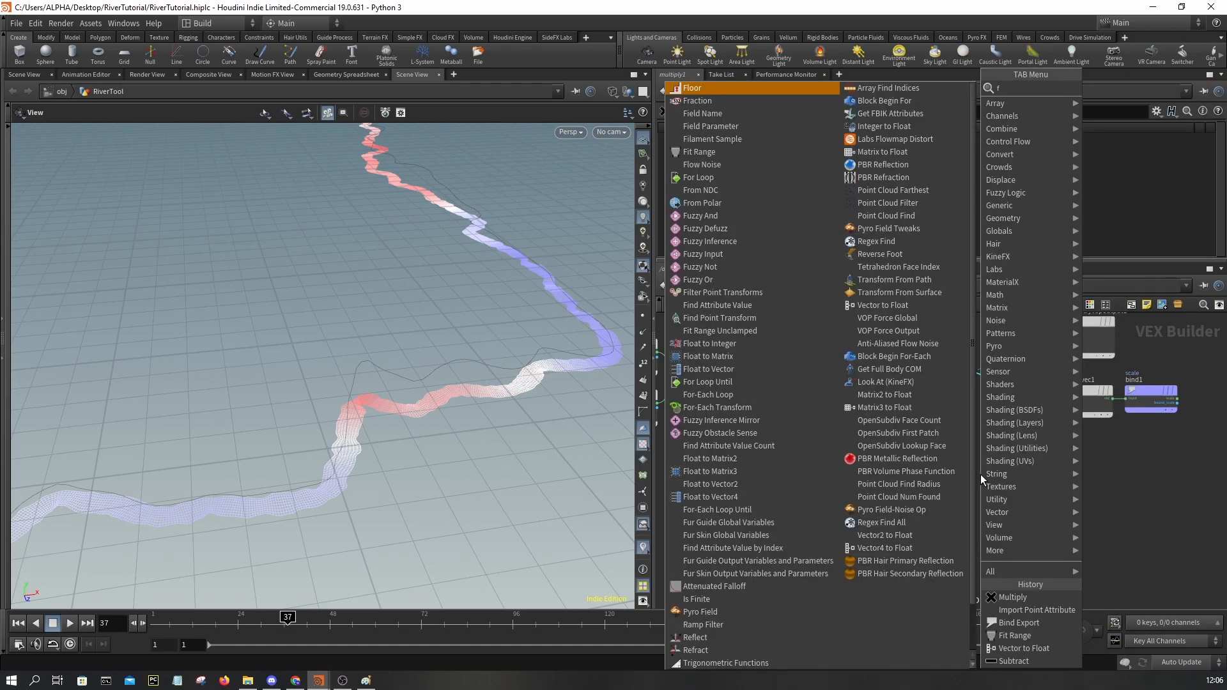
pyautogui.write('fit')
pyautogui.press('Return')
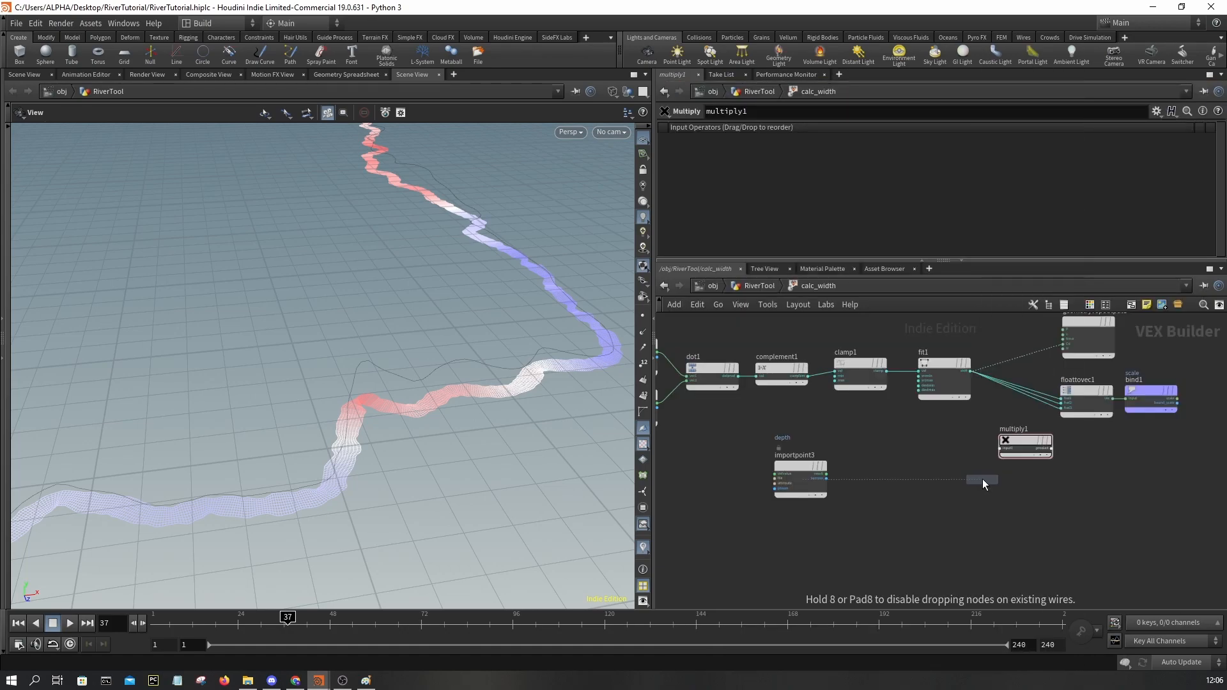
pyautogui.click(914, 464)
# - Set the signature of importpoint3 to Float and connect its result output to the val input of fit2
pyautogui.click(801, 474)
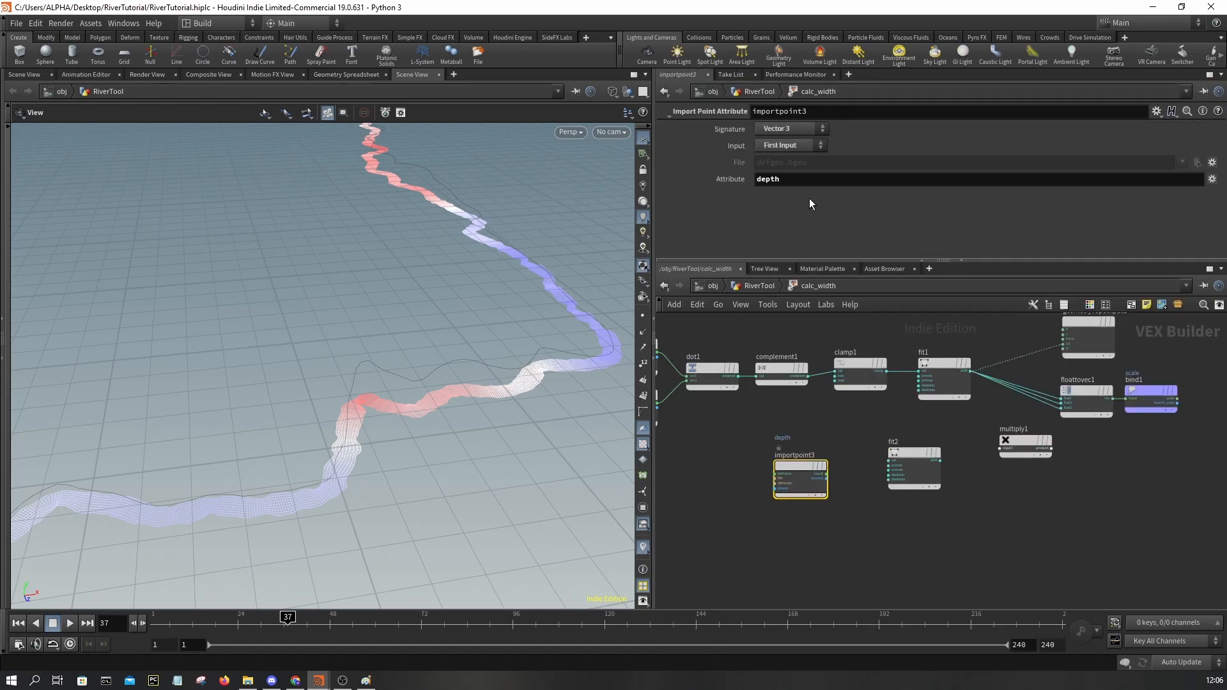
pyautogui.click(795, 130)
pyautogui.click(789, 142)
pyautogui.scroll(4, 862, 490)
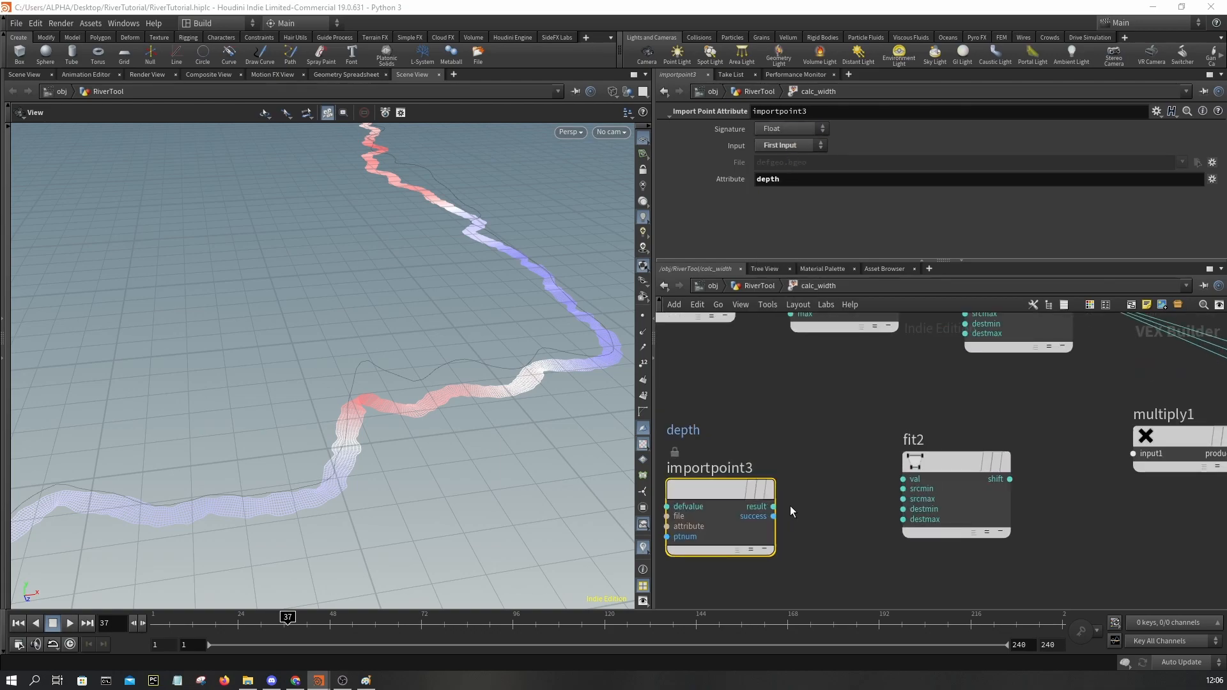
pyautogui.moveTo(773, 507); pyautogui.dragTo(903, 480)
pyautogui.moveTo(720, 492); pyautogui.dragTo(742, 465)
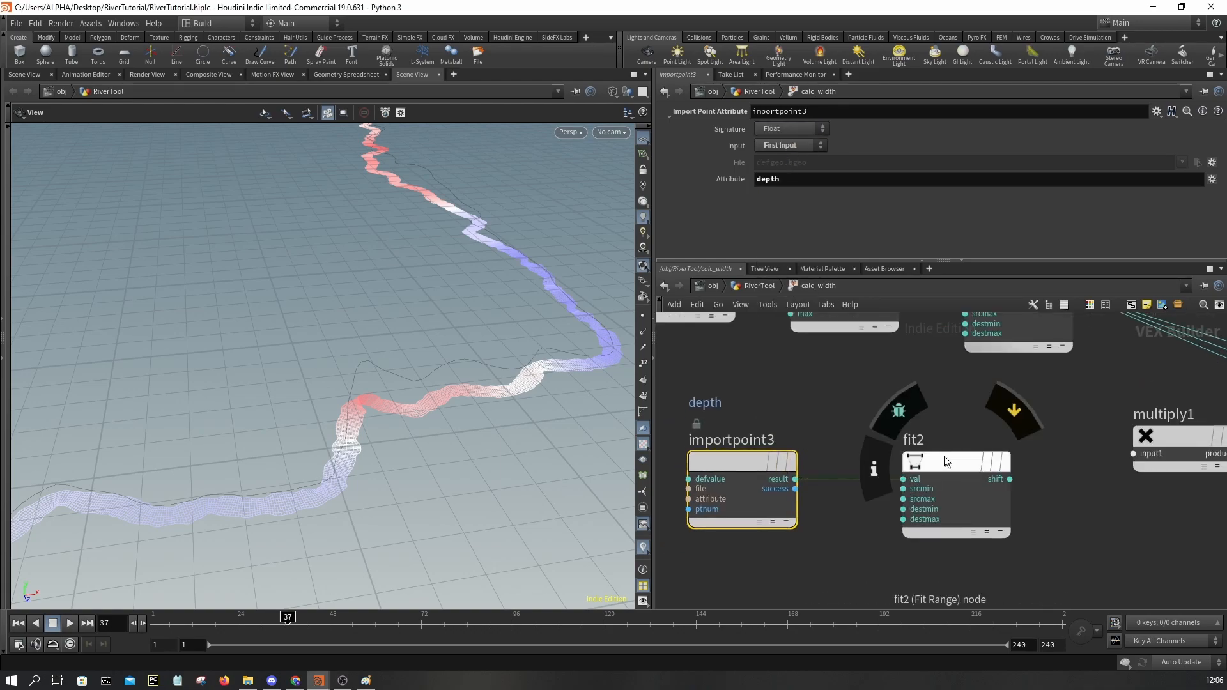
# - Set the Destination Min of fit2 to 1
pyautogui.click(945, 455)
pyautogui.click(780, 181)
pyautogui.write('1')
pyautogui.press('Return')
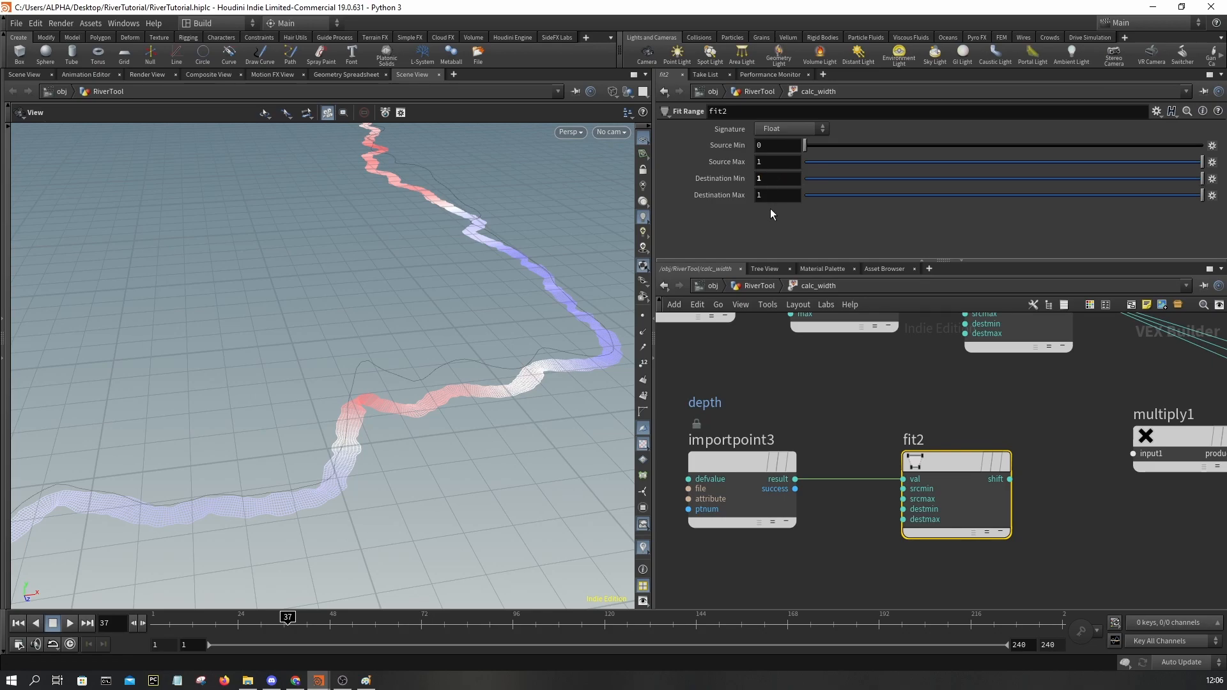
# - Multiply the shift outputs of fit1 and fit2 in multiply1 and feed the product into the floattovec1 inputs
pyautogui.moveTo(1130, 426); pyautogui.dragTo(982, 417, button='middle')
pyautogui.scroll(-2, 981, 416)
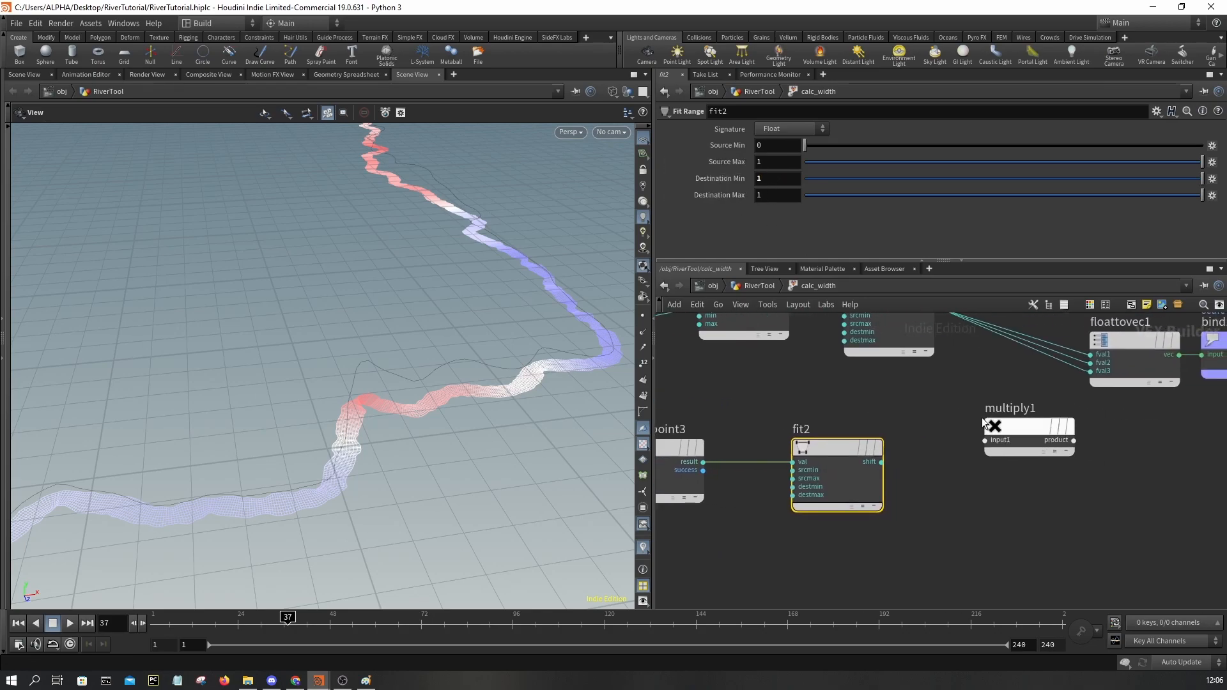
pyautogui.moveTo(881, 461); pyautogui.dragTo(985, 440)
pyautogui.moveTo(1056, 419); pyautogui.dragTo(1036, 456, button='middle')
pyautogui.moveTo(965, 486); pyautogui.dragTo(944, 436)
pyautogui.moveTo(913, 345); pyautogui.dragTo(861, 499)
pyautogui.moveTo(1030, 447); pyautogui.dragTo(999, 471)
pyautogui.scroll(-3, 895, 438)
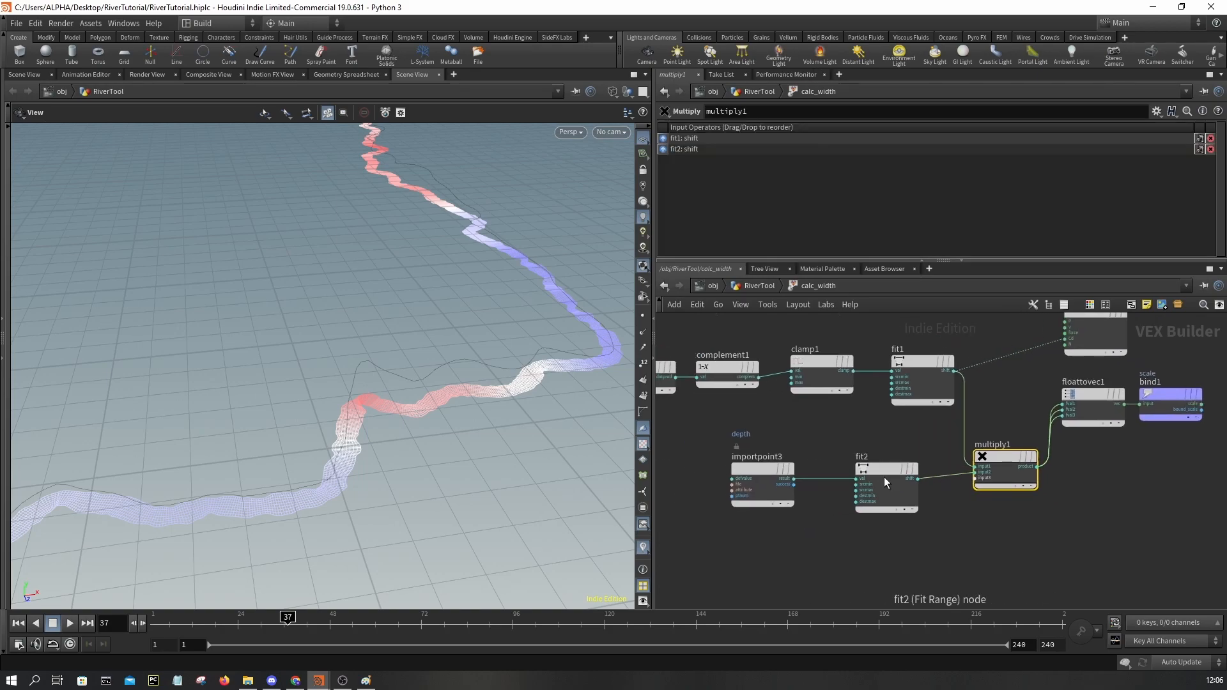
# - Try different Destination Max values on fit2, including 0 and 0.675, and examine how the ribbon width responds
pyautogui.click(884, 474)
pyautogui.moveTo(889, 202); pyautogui.dragTo(721, 200)
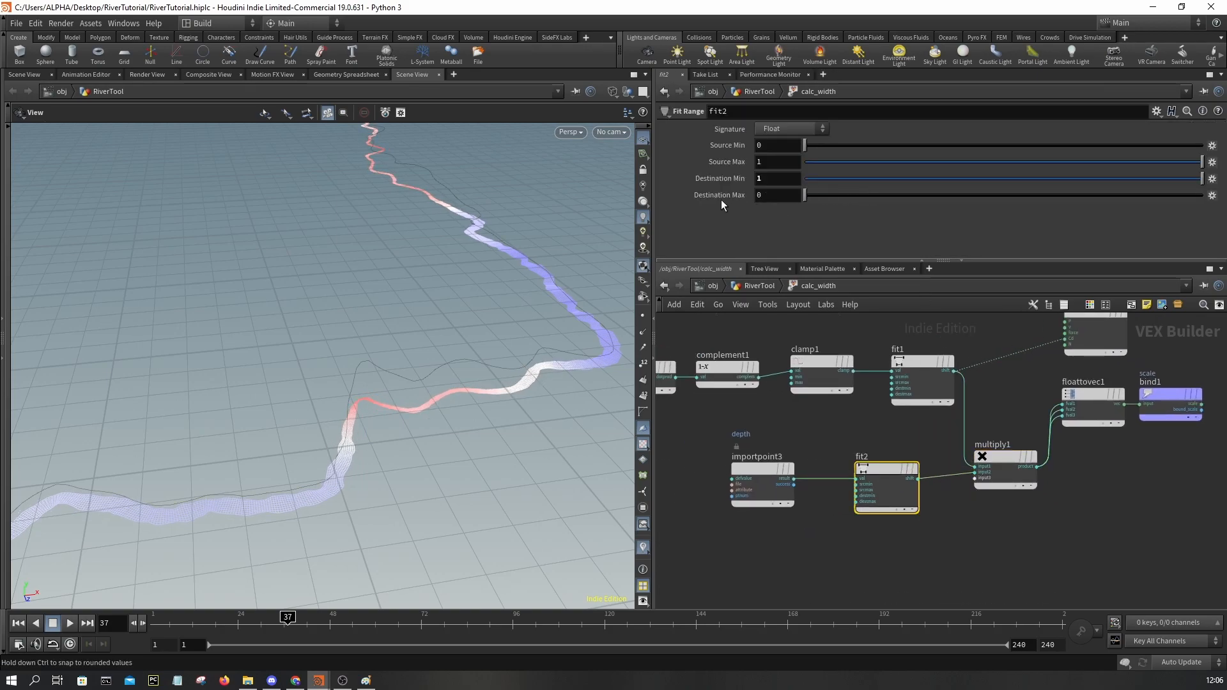
pyautogui.moveTo(896, 205); pyautogui.dragTo(1158, 179)
pyautogui.write('75')
pyautogui.press('Return')
pyautogui.scroll(6, 377, 393)
pyautogui.scroll(-3, 388, 349)
pyautogui.moveTo(388, 358); pyautogui.dragTo(300, 371)
pyautogui.moveTo(1103, 195); pyautogui.dragTo(1074, 195)
pyautogui.scroll(-5, 326, 346)
pyautogui.moveTo(307, 346); pyautogui.dragTo(228, 313)
pyautogui.scroll(-2, 320, 302)
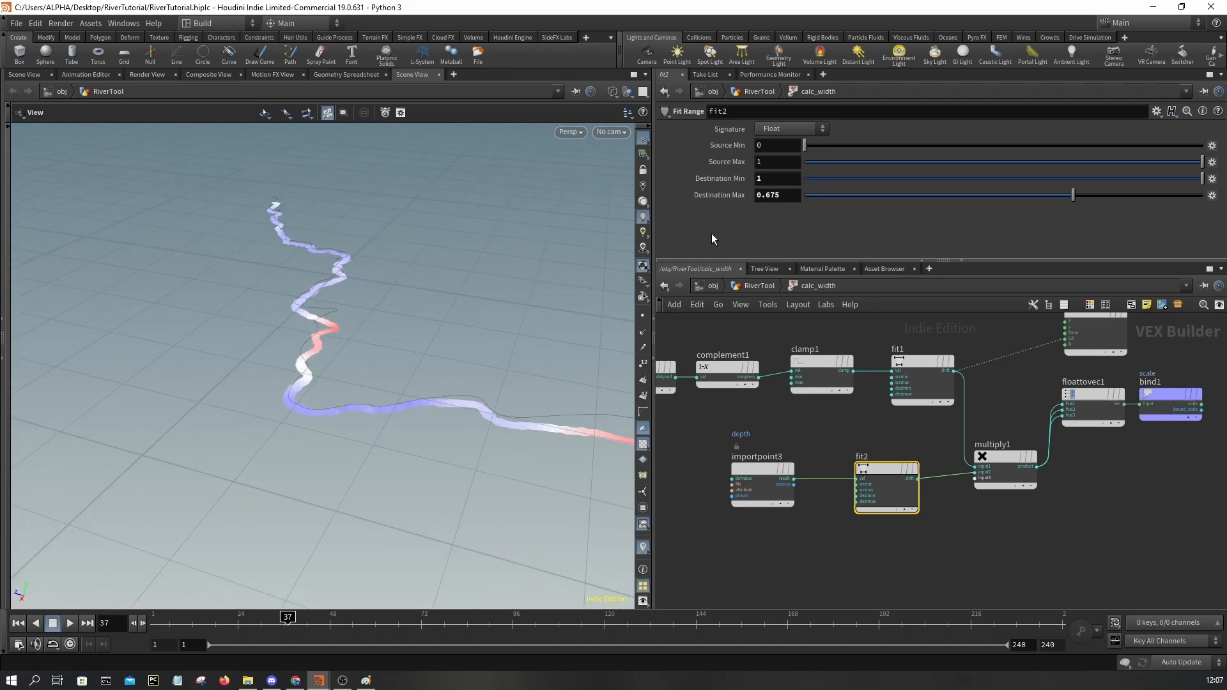
# - Test a Destination Max of 2 on fit2, set it to 0.75, and examine the river ribbon up close
pyautogui.write('2')
pyautogui.press('Return')
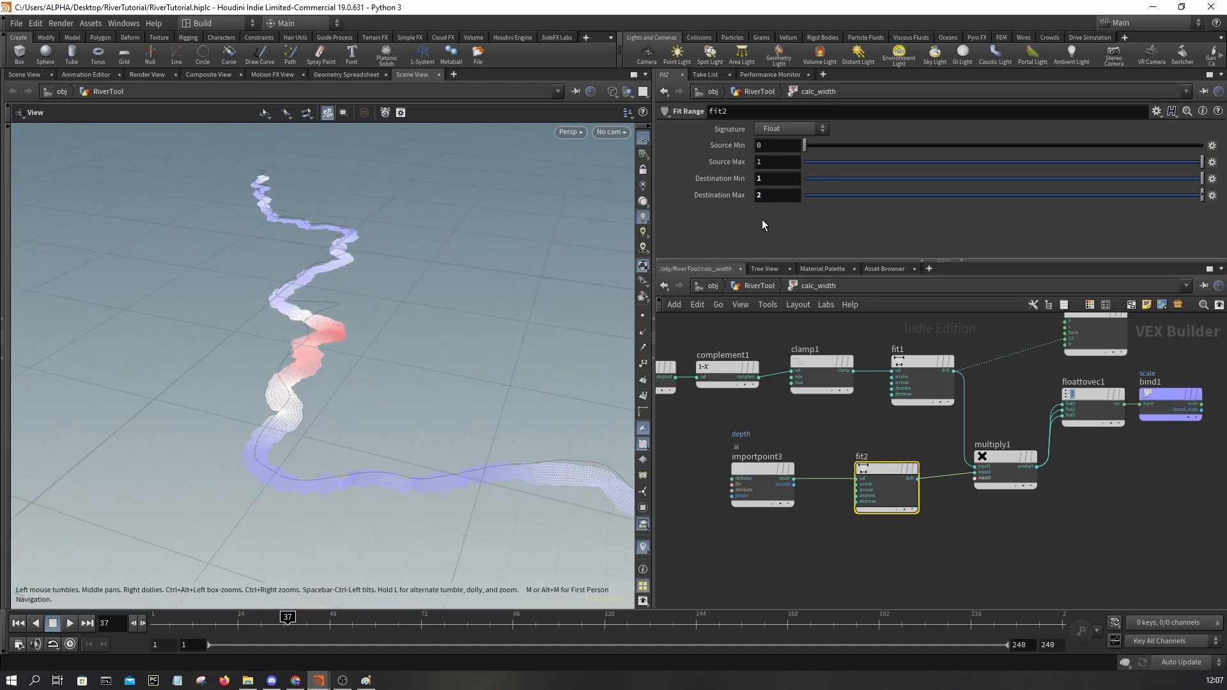
pyautogui.moveTo(437, 278); pyautogui.dragTo(620, 324)
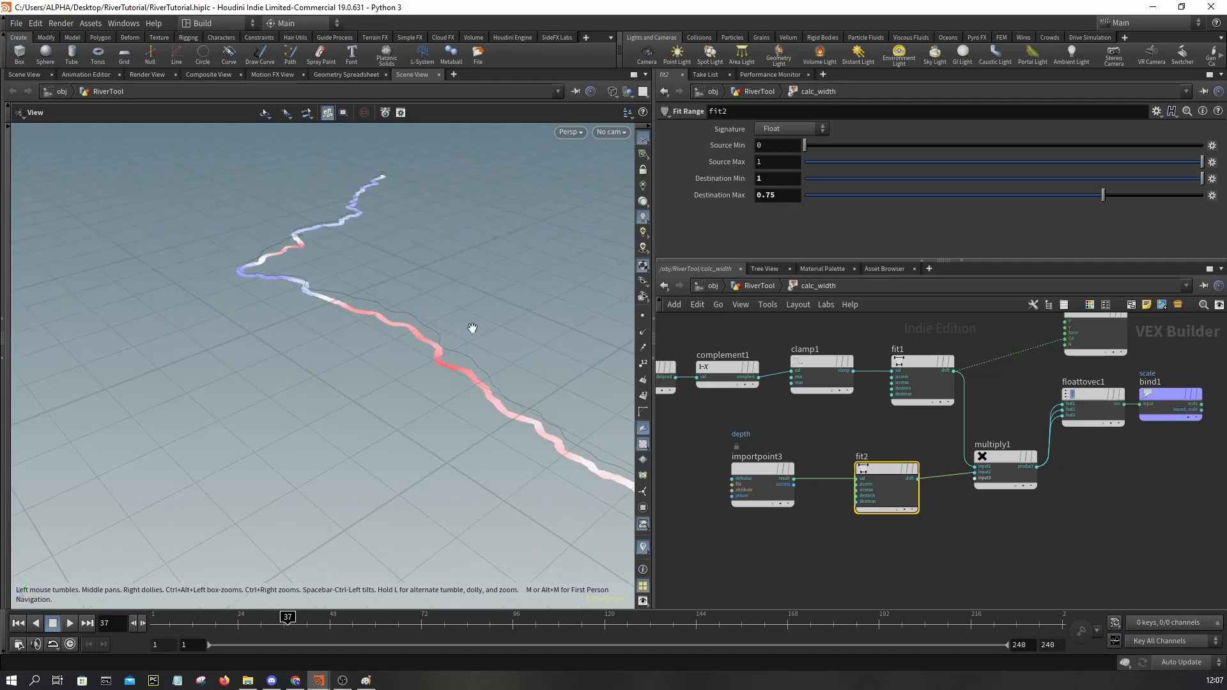
pyautogui.moveTo(471, 328); pyautogui.dragTo(458, 375, button='right')
pyautogui.moveTo(458, 375)
pyautogui.mouseDown()
pyautogui.moveTo(419, 370)
pyautogui.moveTo(467, 358)
pyautogui.mouseUp()
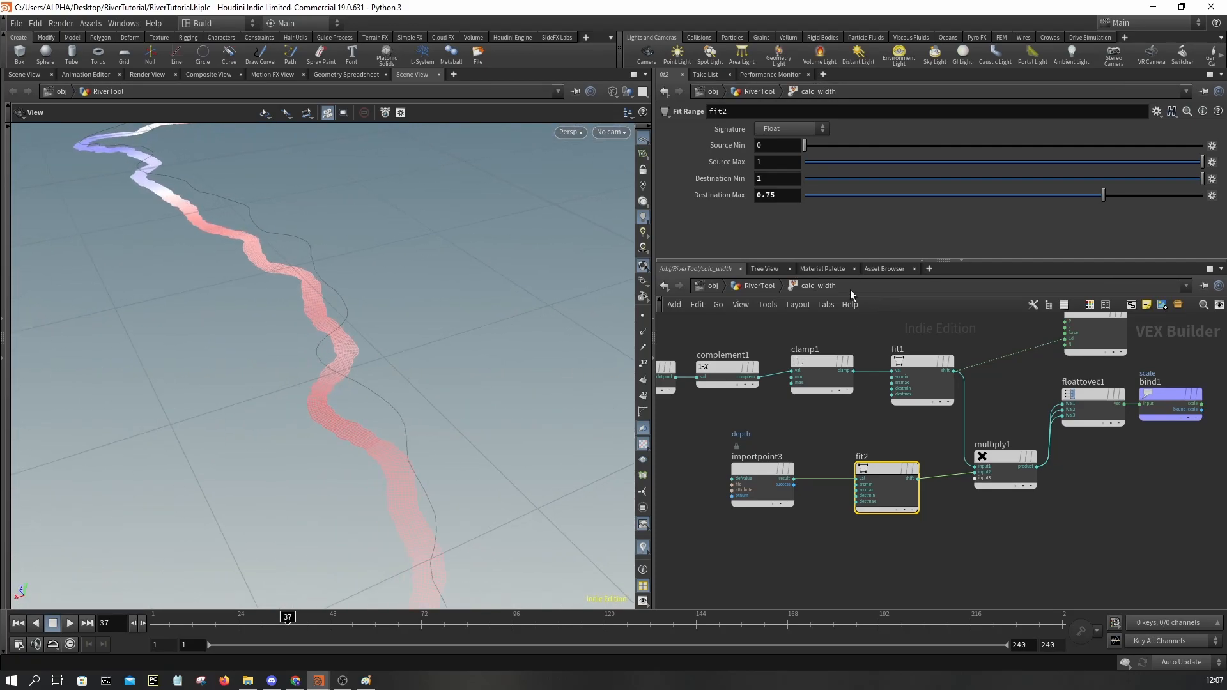
# - Return to the RiverTool network and display heightfield_noise1 as a template together with the river ribbon
pyautogui.click(757, 285)
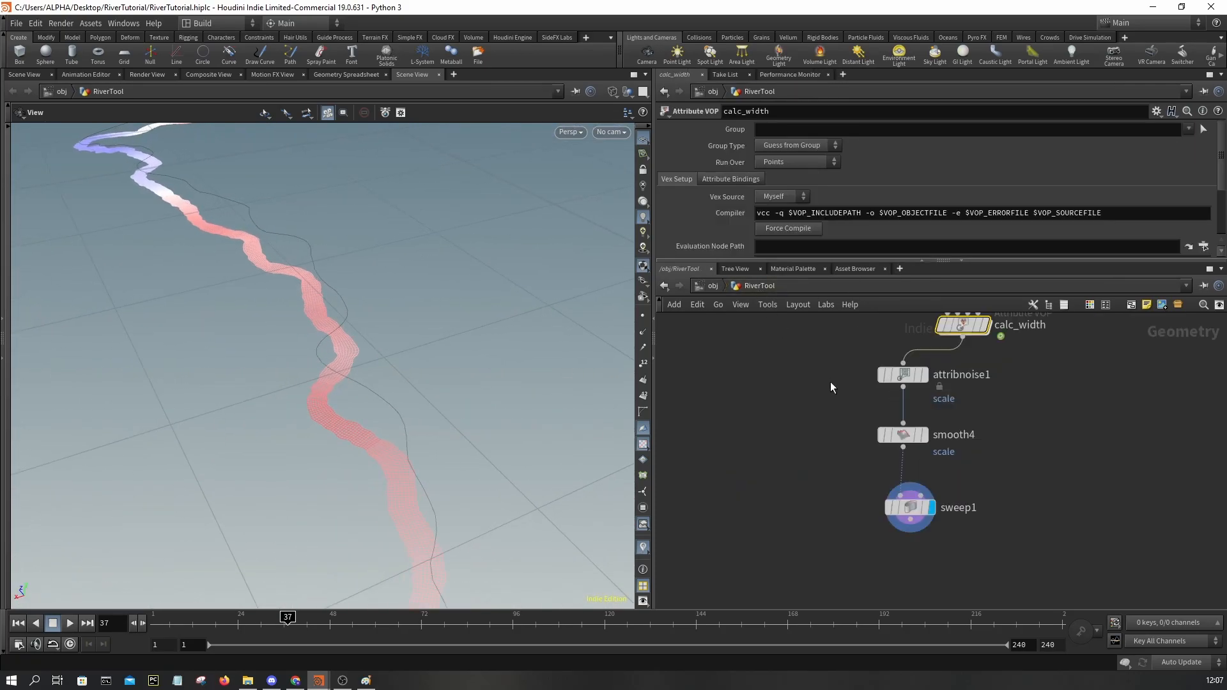
pyautogui.click(910, 513)
pyautogui.scroll(-6, 958, 474)
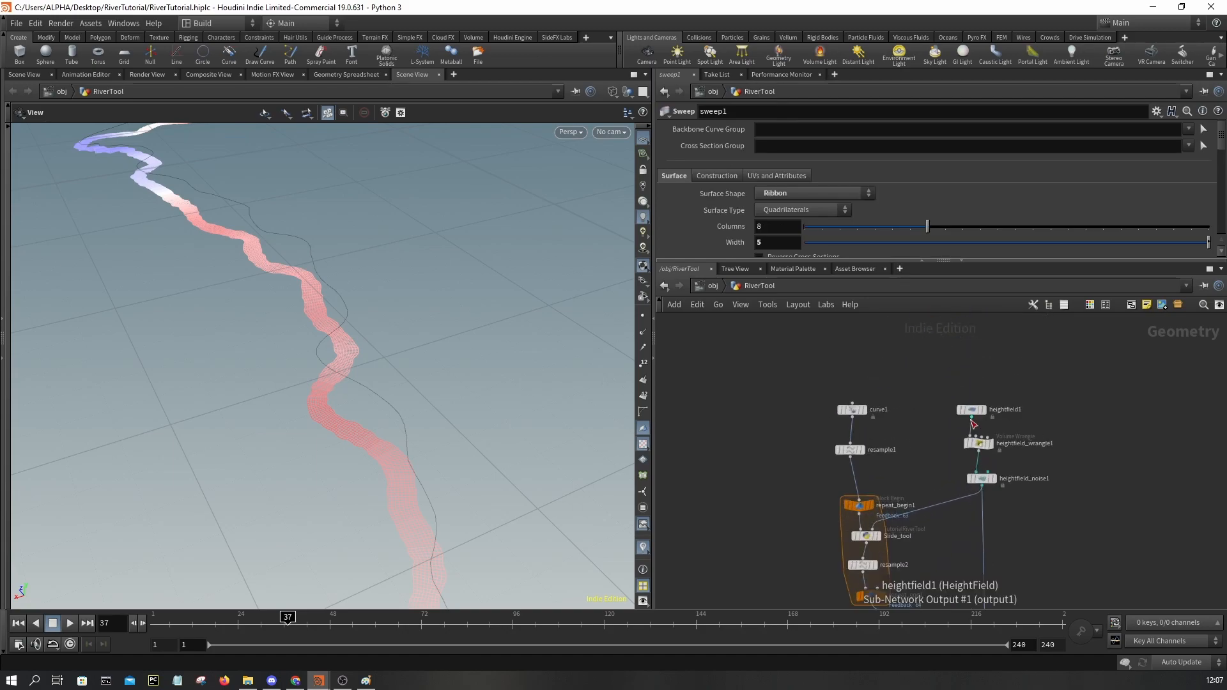
pyautogui.scroll(3, 973, 424)
pyautogui.moveTo(472, 398); pyautogui.dragTo(469, 321)
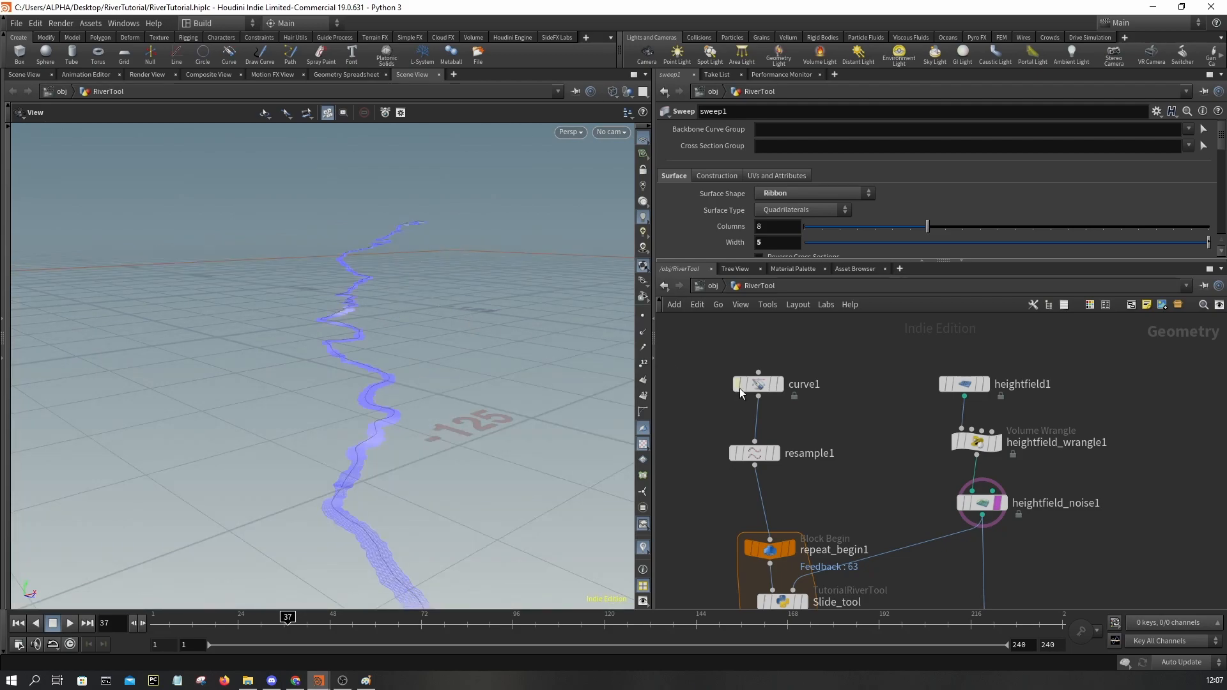
# - Select curve1, activate its Curve tool for editing in the viewport, and show the terrain shaded
pyautogui.click(737, 390)
pyautogui.moveTo(376, 303); pyautogui.dragTo(388, 320)
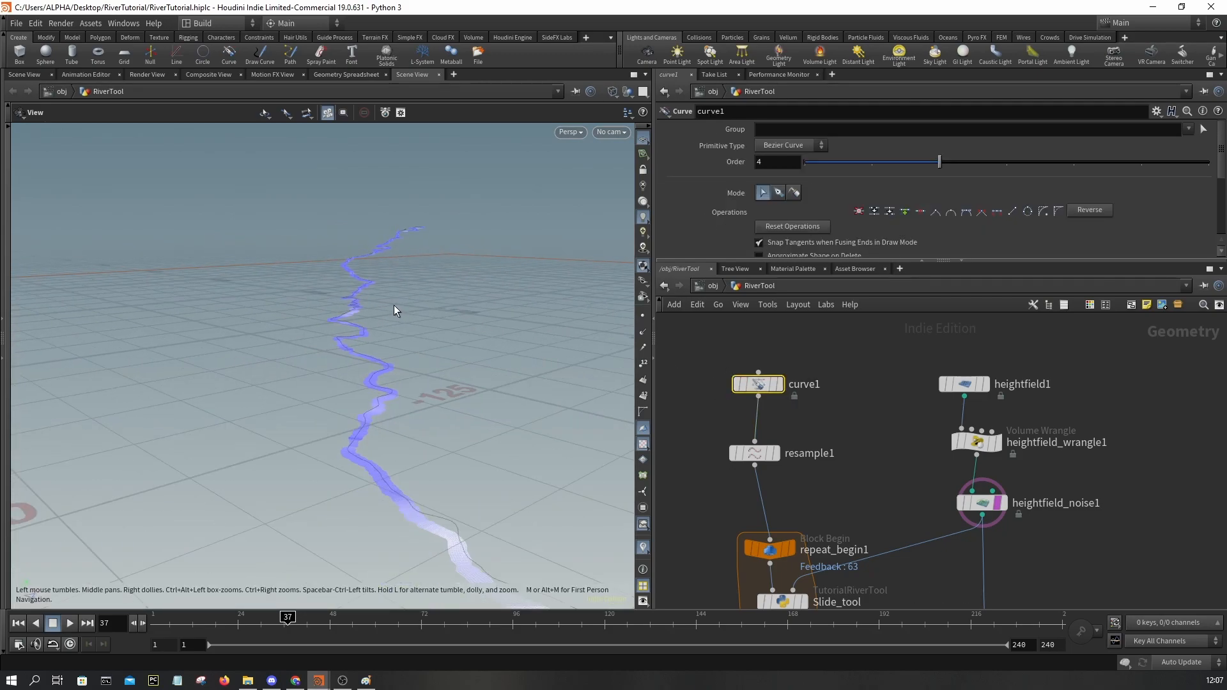
pyautogui.press('Return')
pyautogui.moveTo(386, 296)
pyautogui.keyDown('alt'); pyautogui.mouseDown()
pyautogui.moveTo(373, 342)
pyautogui.moveTo(381, 311)
pyautogui.mouseUp(); pyautogui.keyUp('alt')
pyautogui.press('w')
pyautogui.moveTo(379, 261)
pyautogui.keyDown('alt'); pyautogui.mouseDown()
pyautogui.moveTo(416, 282)
pyautogui.moveTo(390, 269)
pyautogui.mouseUp(); pyautogui.keyUp('alt')
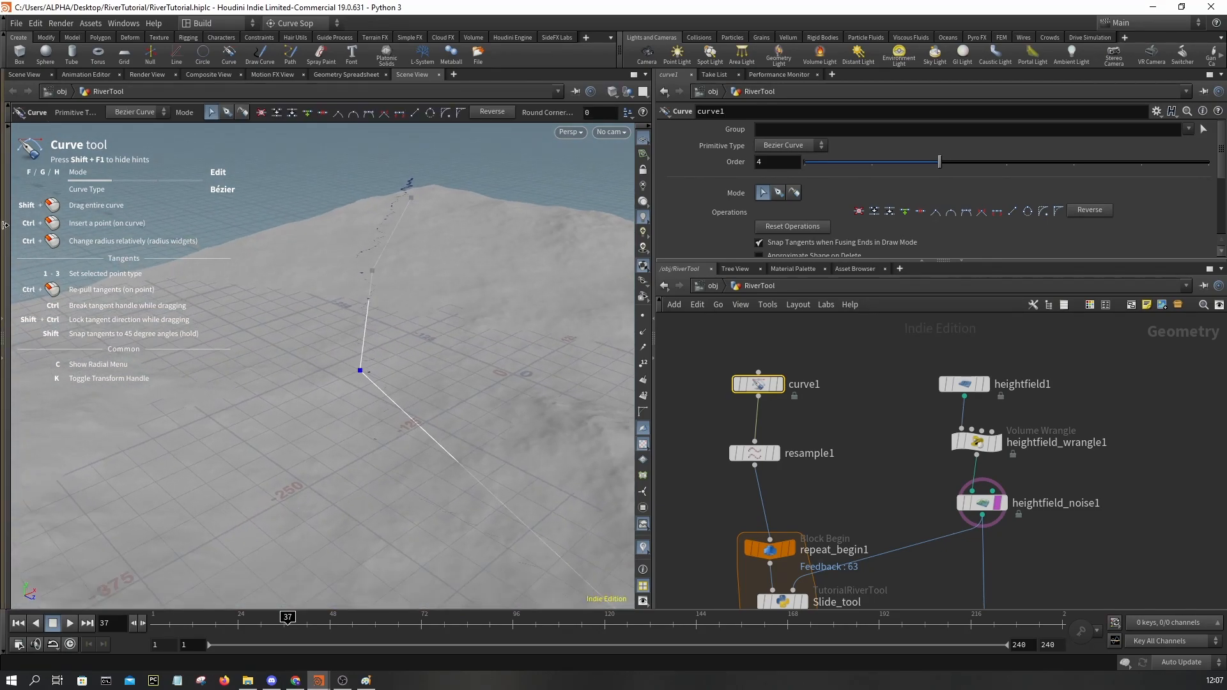
# - Collapse the Tree View pane and show the viewport's selection and snapping toolbar
pyautogui.click(4, 264)
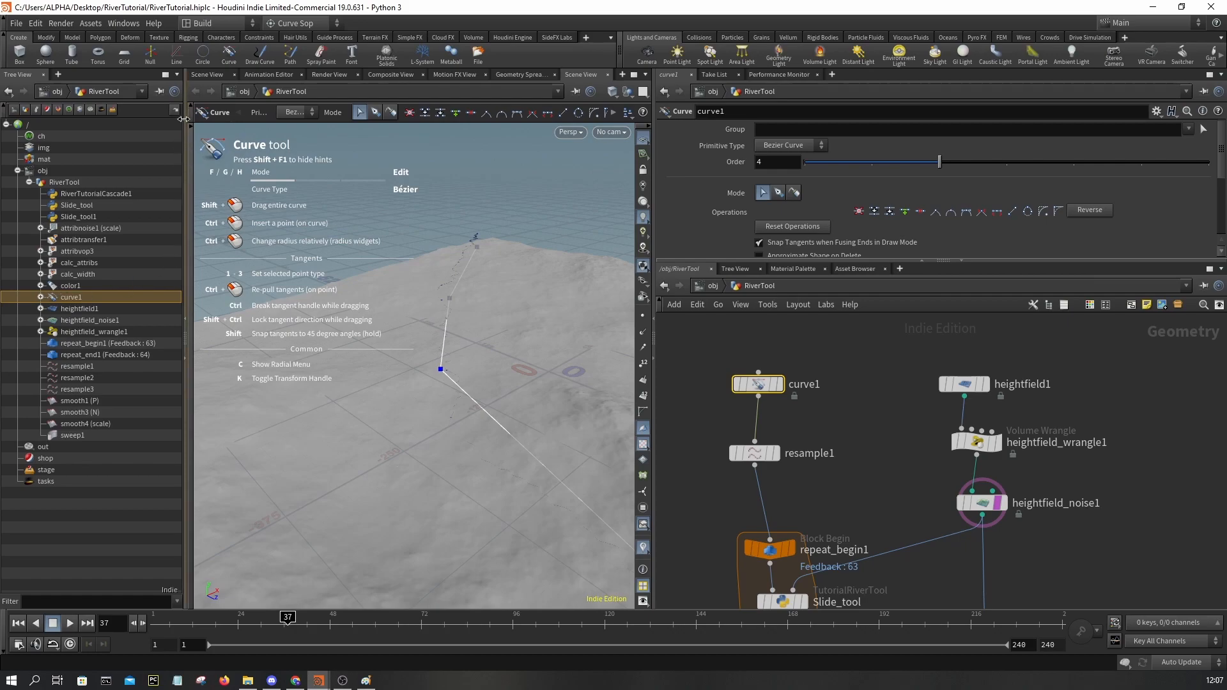
pyautogui.click(42, 75)
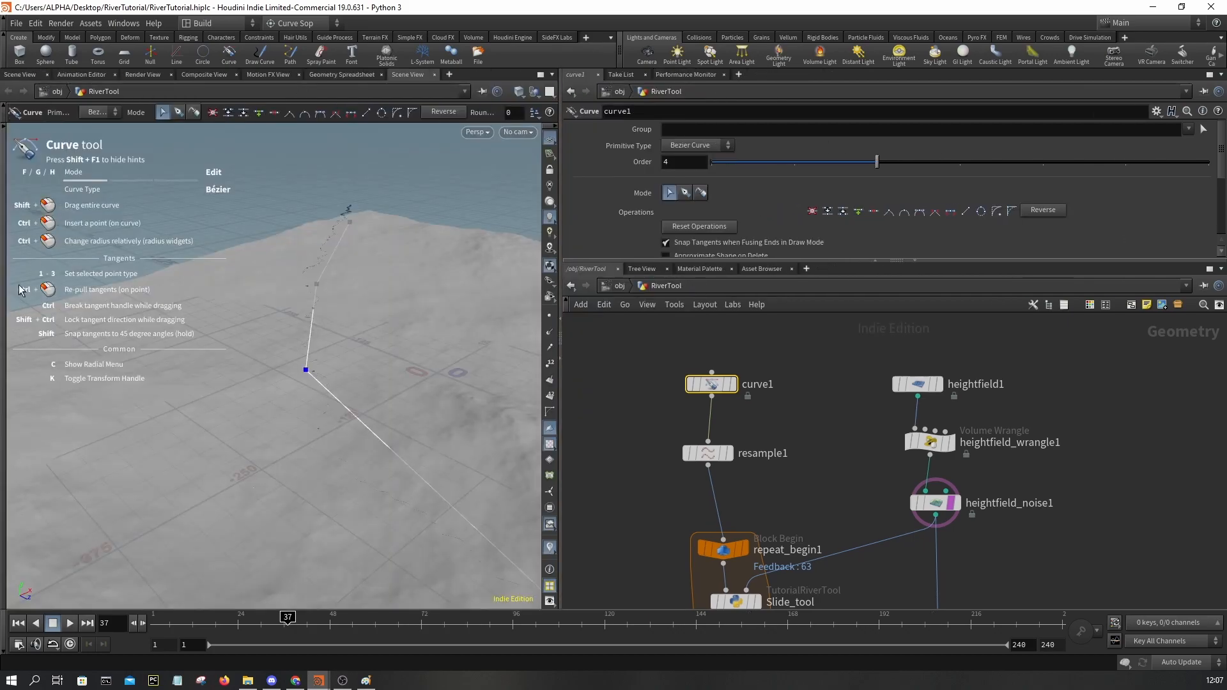
pyautogui.click(4, 126)
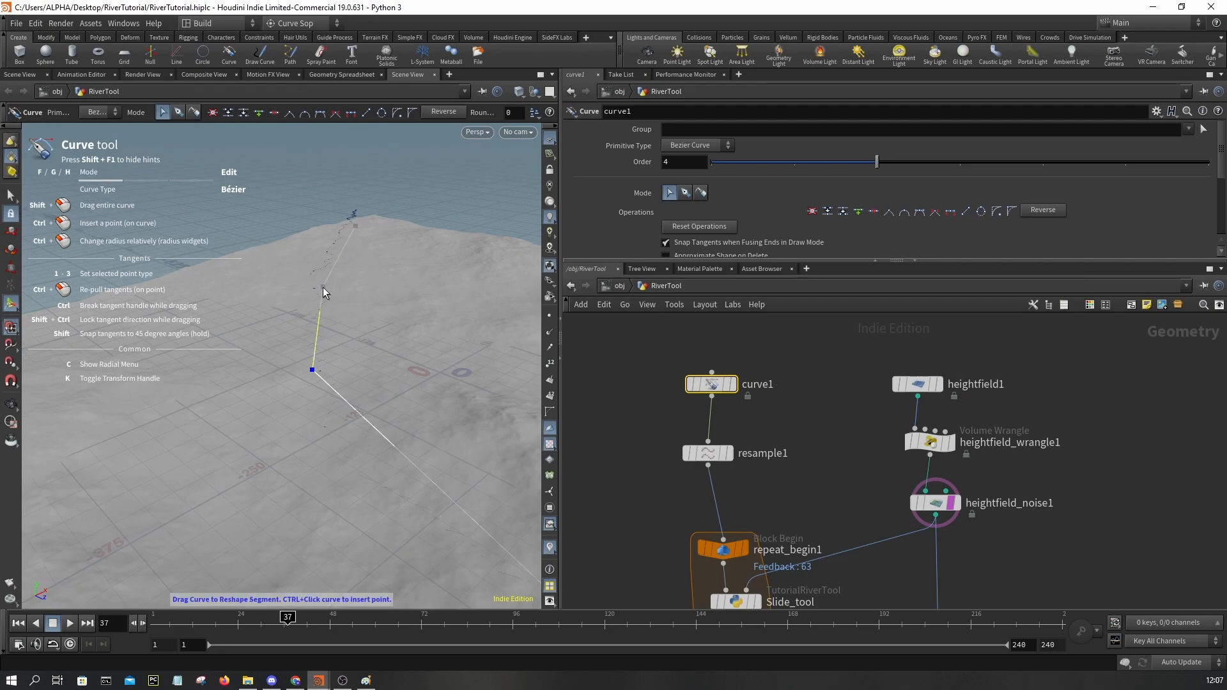
# - Move an anchor point of curve1 across the terrain to reroute the river
pyautogui.press('space')
pyautogui.moveTo(323, 287); pyautogui.dragTo(301, 342)
pyautogui.scroll(-1, 579, 333)
pyautogui.press('space')
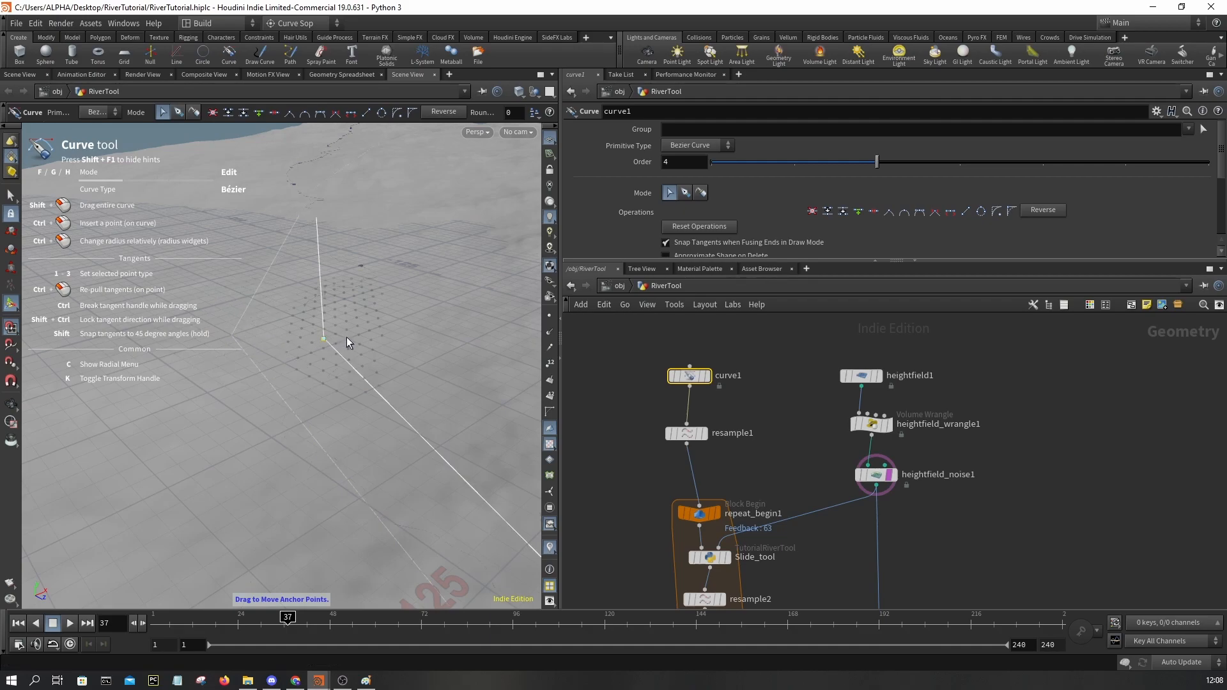
pyautogui.press('space')
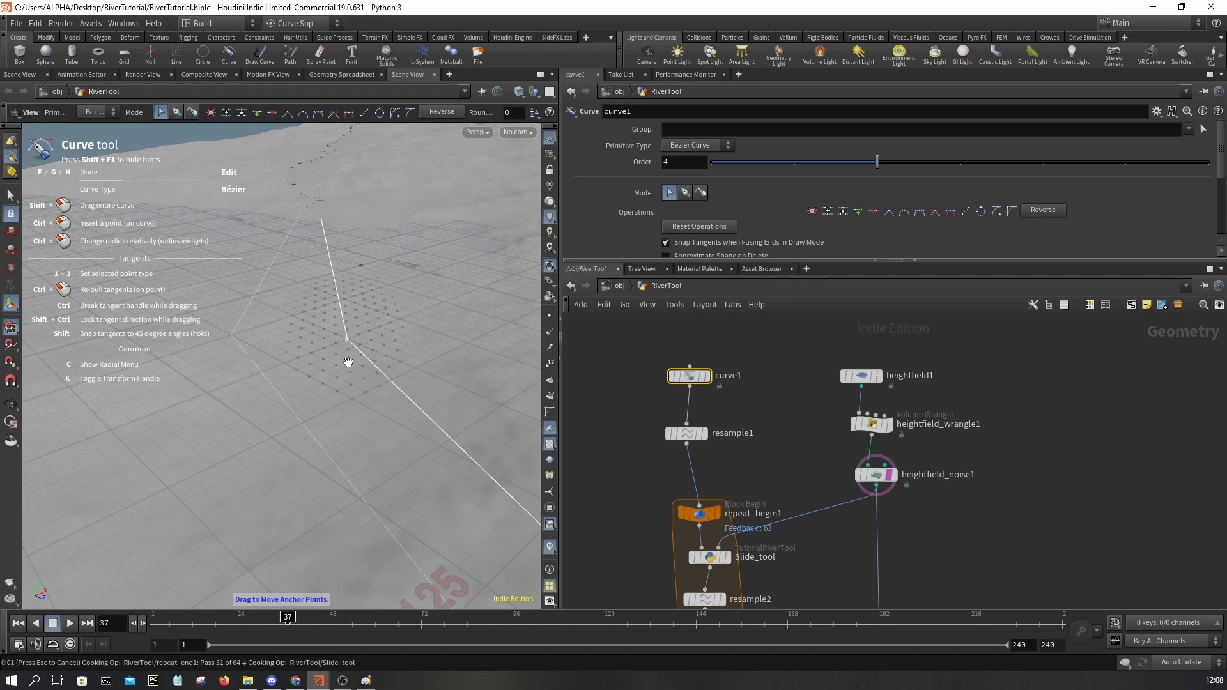
pyautogui.moveTo(347, 358)
pyautogui.mouseDown()
pyautogui.moveTo(359, 320)
pyautogui.moveTo(340, 359)
pyautogui.mouseUp()
# - Reposition curve1's end anchor and one of its middle anchors on the terrain
pyautogui.moveTo(333, 500); pyautogui.dragTo(182, 435)
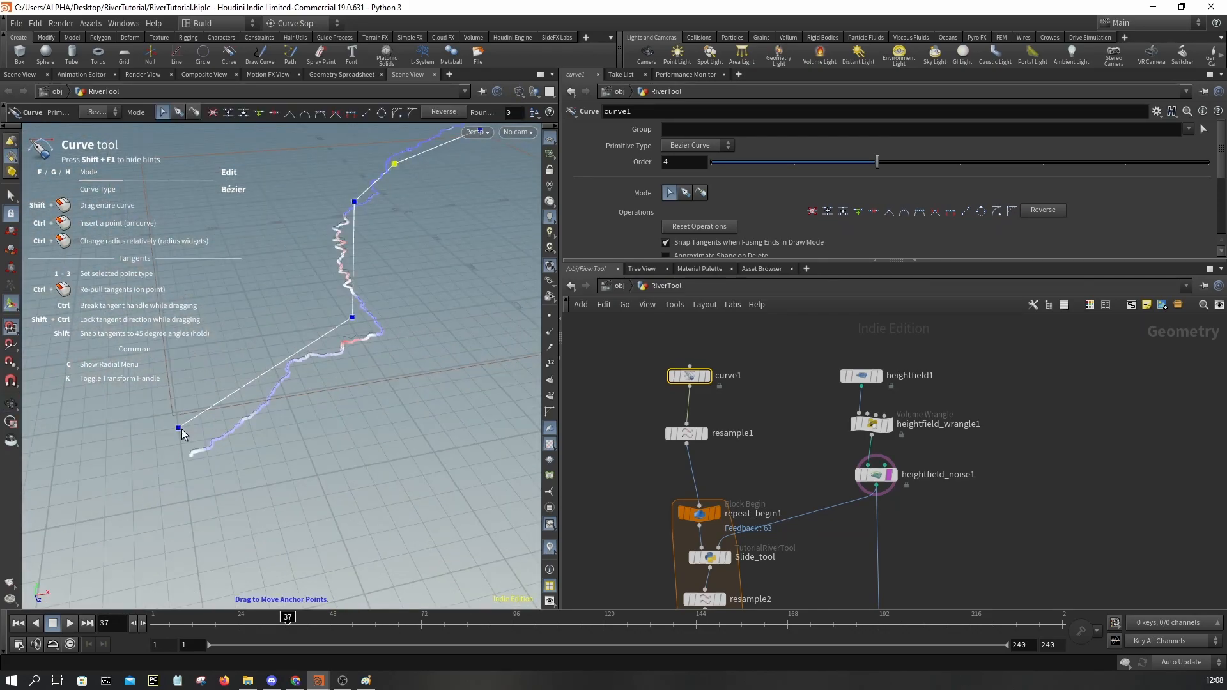
pyautogui.moveTo(471, 409); pyautogui.dragTo(351, 266)
pyautogui.moveTo(381, 323); pyautogui.dragTo(319, 334)
pyautogui.click(339, 369)
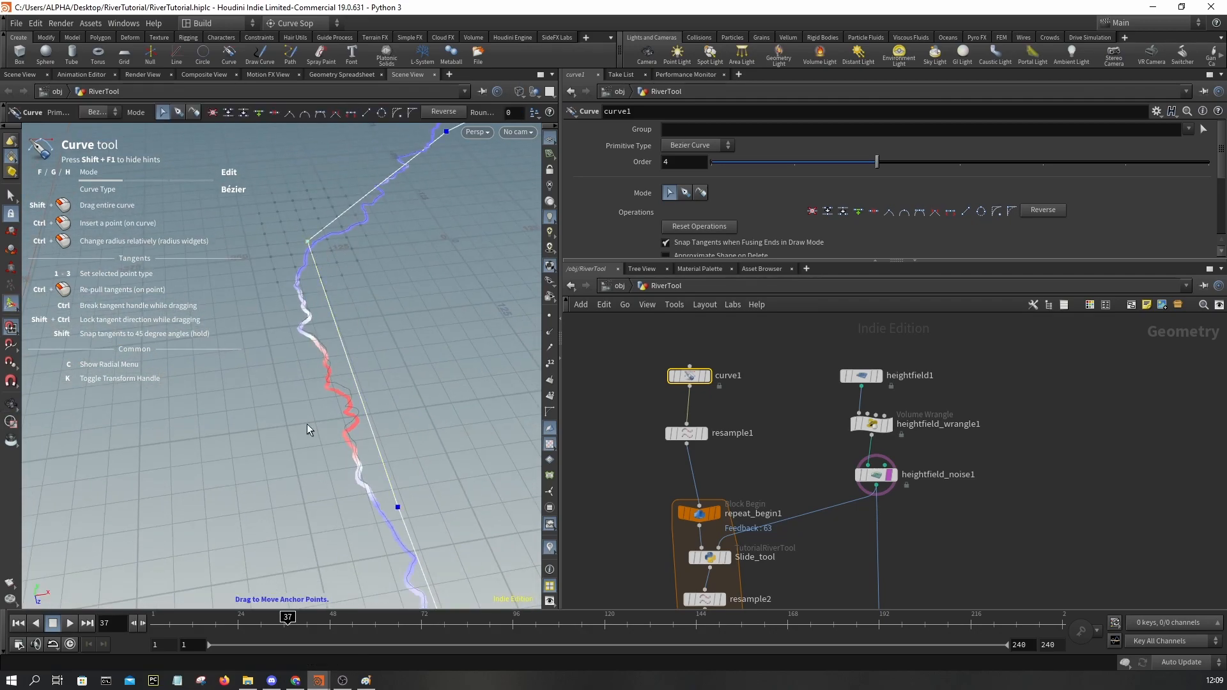
pyautogui.moveTo(308, 241); pyautogui.dragTo(341, 451)
pyautogui.keyDown('alt'); pyautogui.moveTo(382, 412); pyautogui.dragTo(399, 503); pyautogui.keyUp('alt')
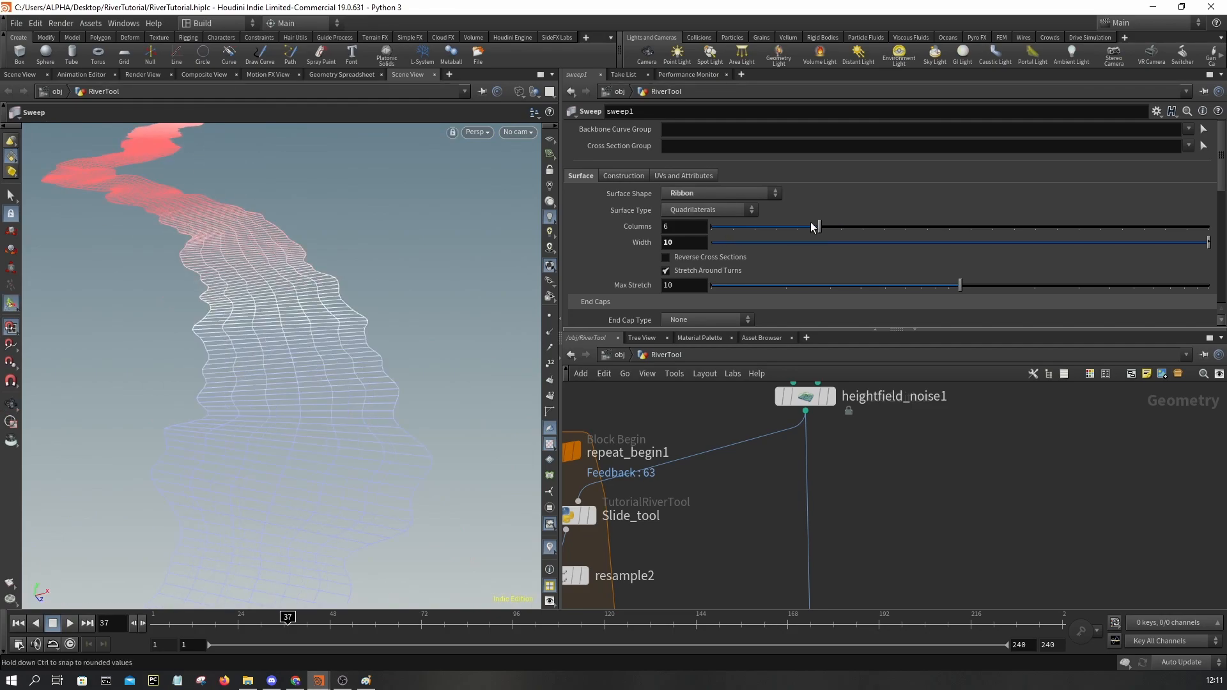
# - Increase the Columns value of sweep1 in two stages and check the ribbon's wireframe density
pyautogui.moveTo(815, 227); pyautogui.dragTo(999, 228)
pyautogui.keyDown('alt'); pyautogui.moveTo(441, 268); pyautogui.dragTo(362, 334); pyautogui.keyUp('alt')
pyautogui.moveTo(995, 227); pyautogui.dragTo(1115, 231)
pyautogui.keyDown('alt'); pyautogui.moveTo(447, 281); pyautogui.dragTo(460, 416); pyautogui.keyUp('alt')
pyautogui.scroll(-2, 792, 477)
pyautogui.moveTo(791, 477); pyautogui.dragTo(845, 581, button='middle')
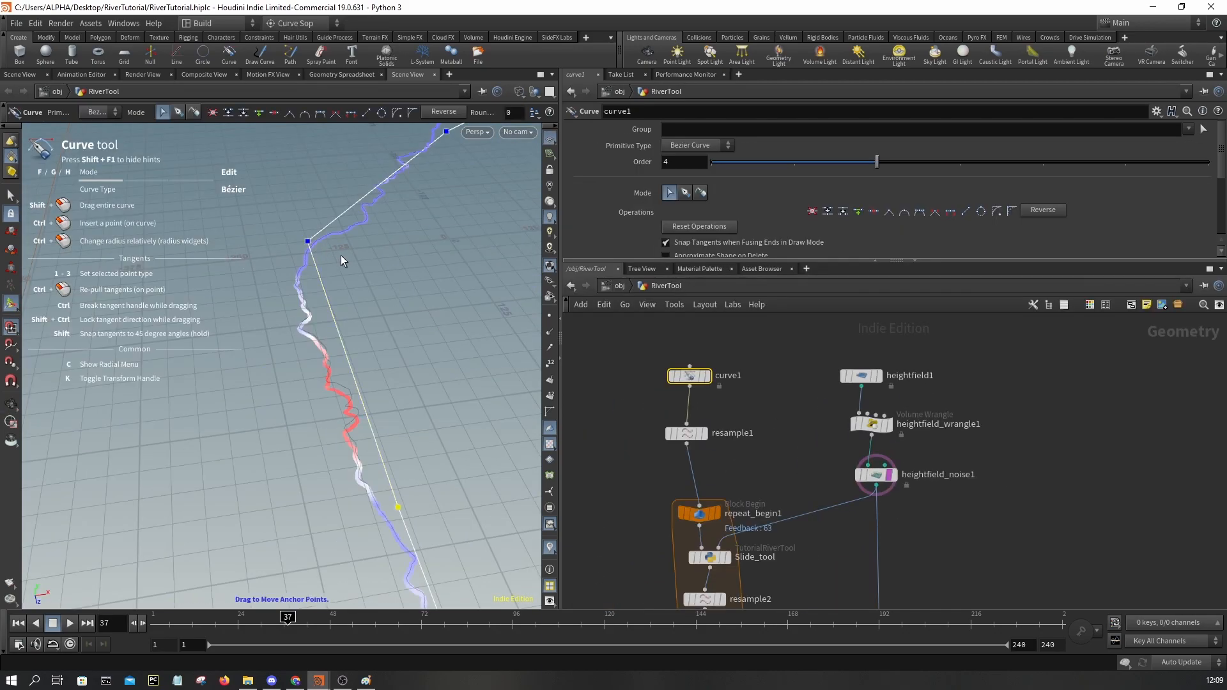
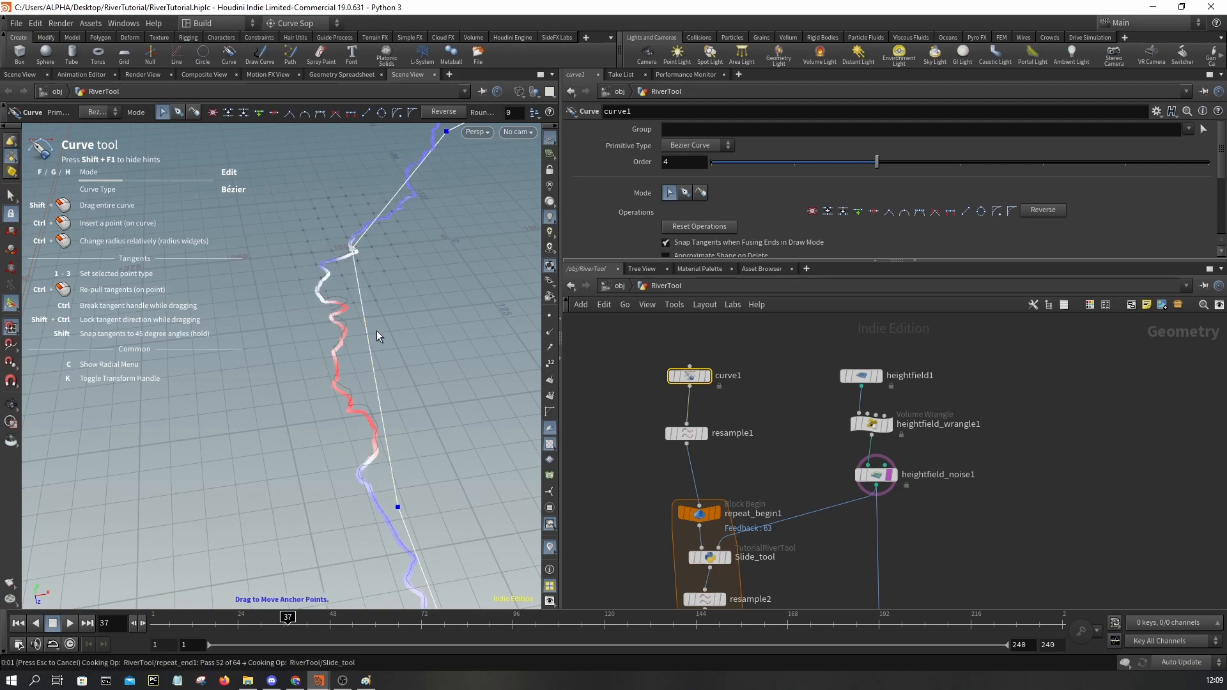
# - Undo the last anchor change on curve1 and pull the anchor upstream of the red stretch outward
pyautogui.press('space')
pyautogui.moveTo(378, 313); pyautogui.dragTo(351, 457)
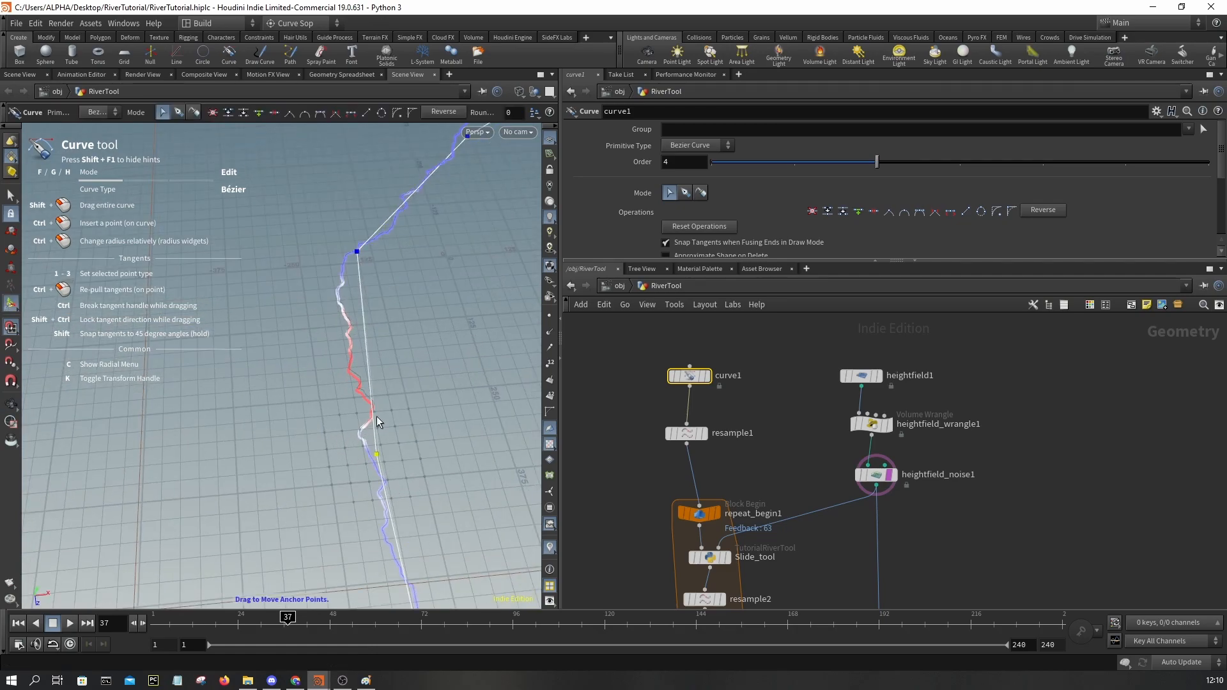
pyautogui.hotkey('ctrl', 'z')
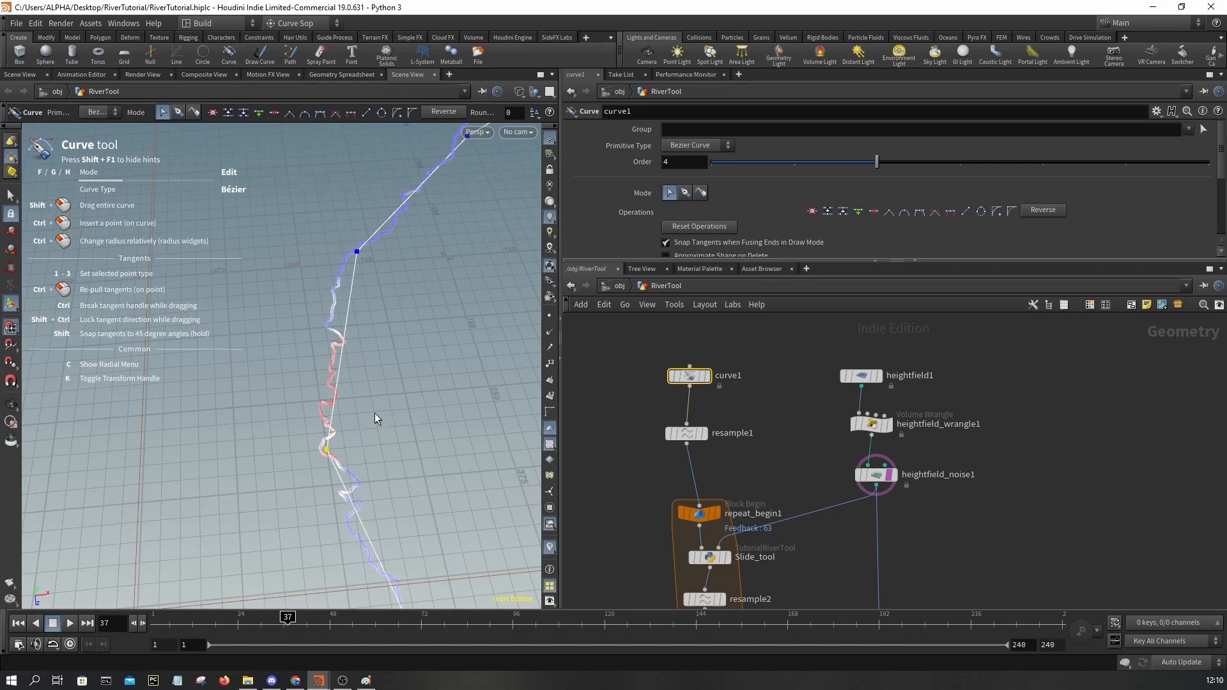
pyautogui.keyDown('alt'); pyautogui.moveTo(357, 264); pyautogui.dragTo(327, 259); pyautogui.keyUp('alt')
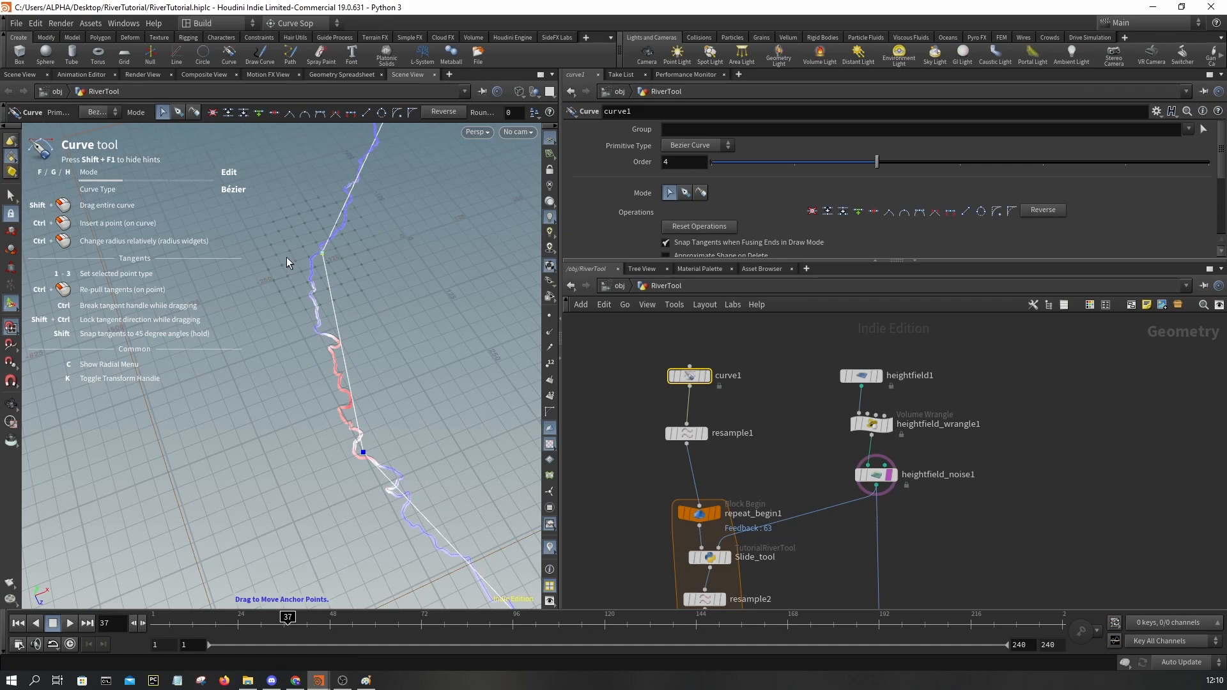
pyautogui.moveTo(323, 254); pyautogui.dragTo(284, 259)
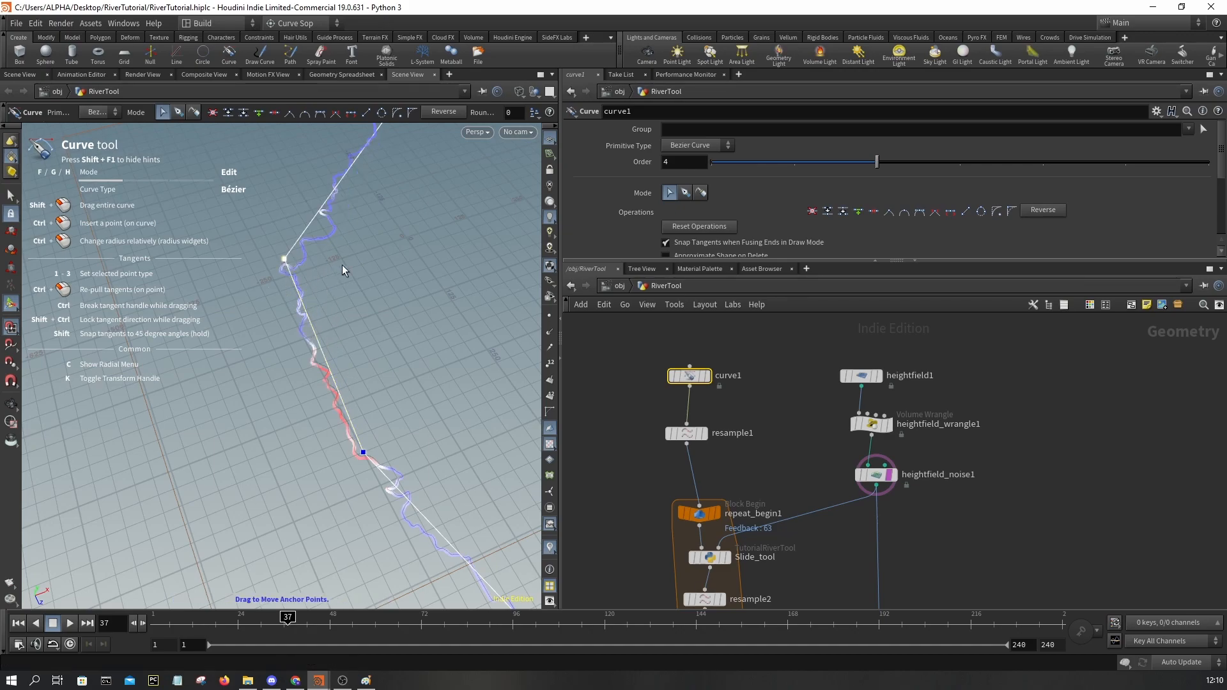
# - Inspect the river bend in wireframe and move curve1's end anchor to straighten the lower stretch
pyautogui.scroll(5, 342, 265)
pyautogui.press('w')
pyautogui.moveTo(252, 345)
pyautogui.keyDown('alt'); pyautogui.mouseDown()
pyautogui.moveTo(419, 307)
pyautogui.moveTo(388, 332)
pyautogui.moveTo(370, 241)
pyautogui.moveTo(343, 384)
pyautogui.moveTo(397, 438)
pyautogui.mouseUp(); pyautogui.keyUp('alt')
pyautogui.press('w')
pyautogui.moveTo(417, 520); pyautogui.dragTo(378, 528)
pyautogui.moveTo(354, 479); pyautogui.dragTo(418, 395)
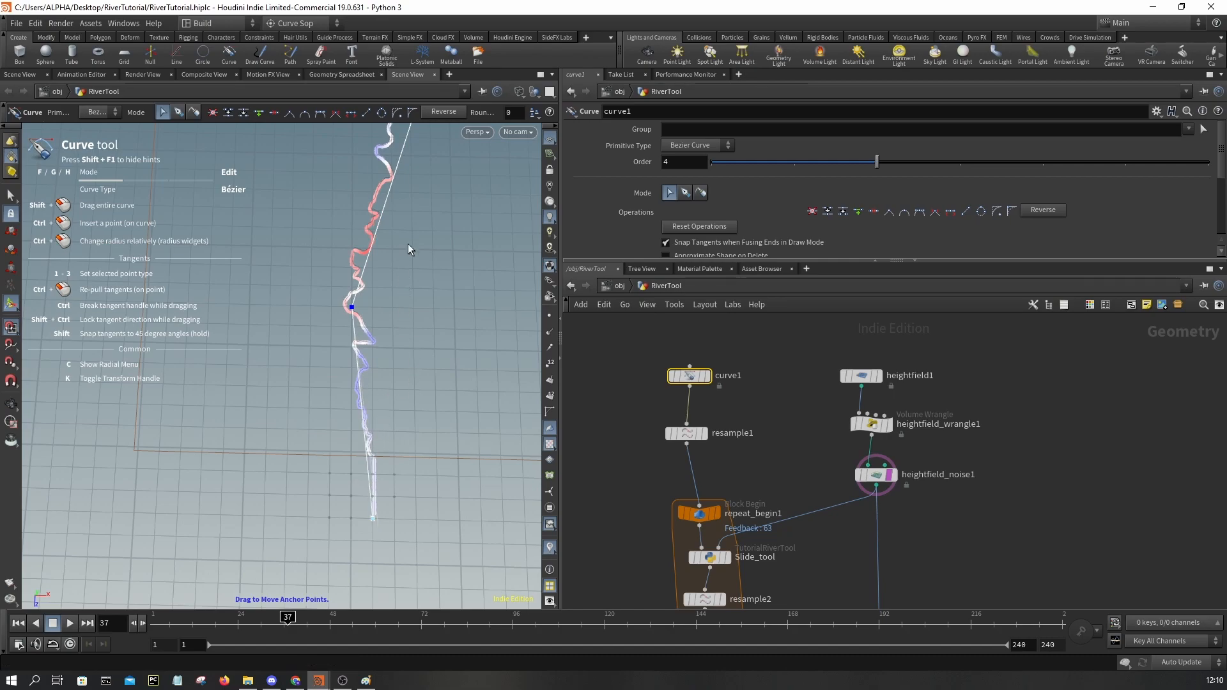
# - Shift curve1's end anchor and the neighbouring anchor sideways, and check the recalculated river path
pyautogui.press('space')
pyautogui.moveTo(408, 234); pyautogui.dragTo(348, 389)
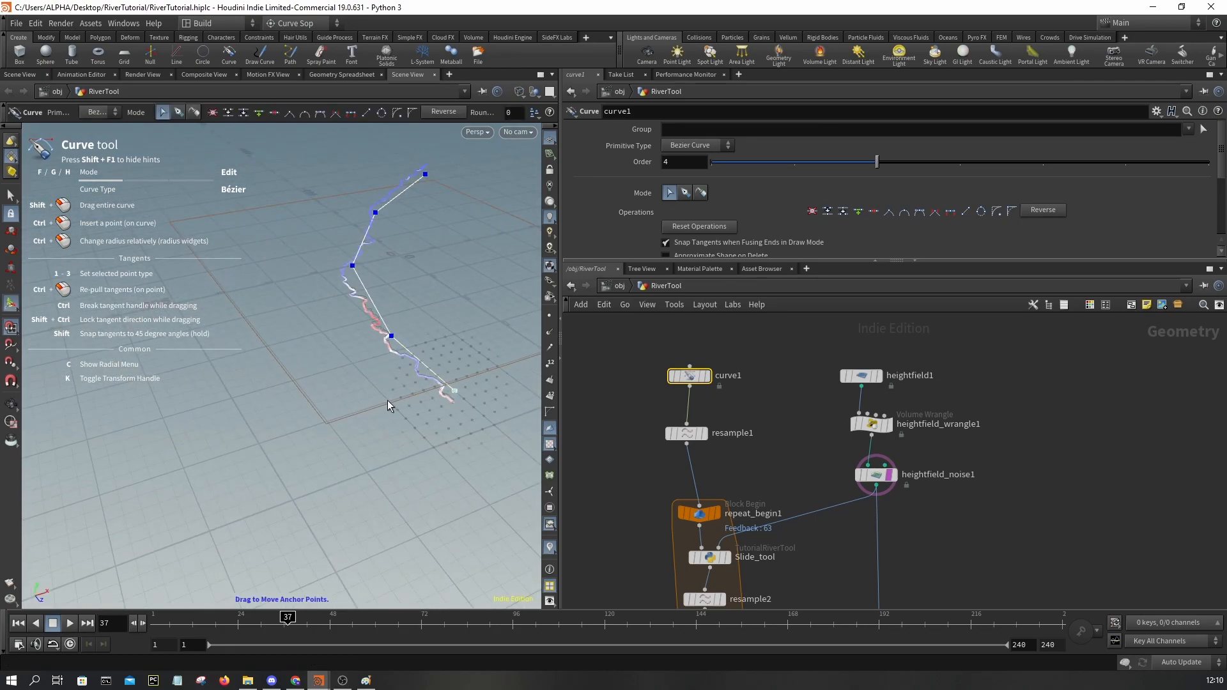
pyautogui.press('space')
pyautogui.moveTo(397, 335); pyautogui.dragTo(392, 343)
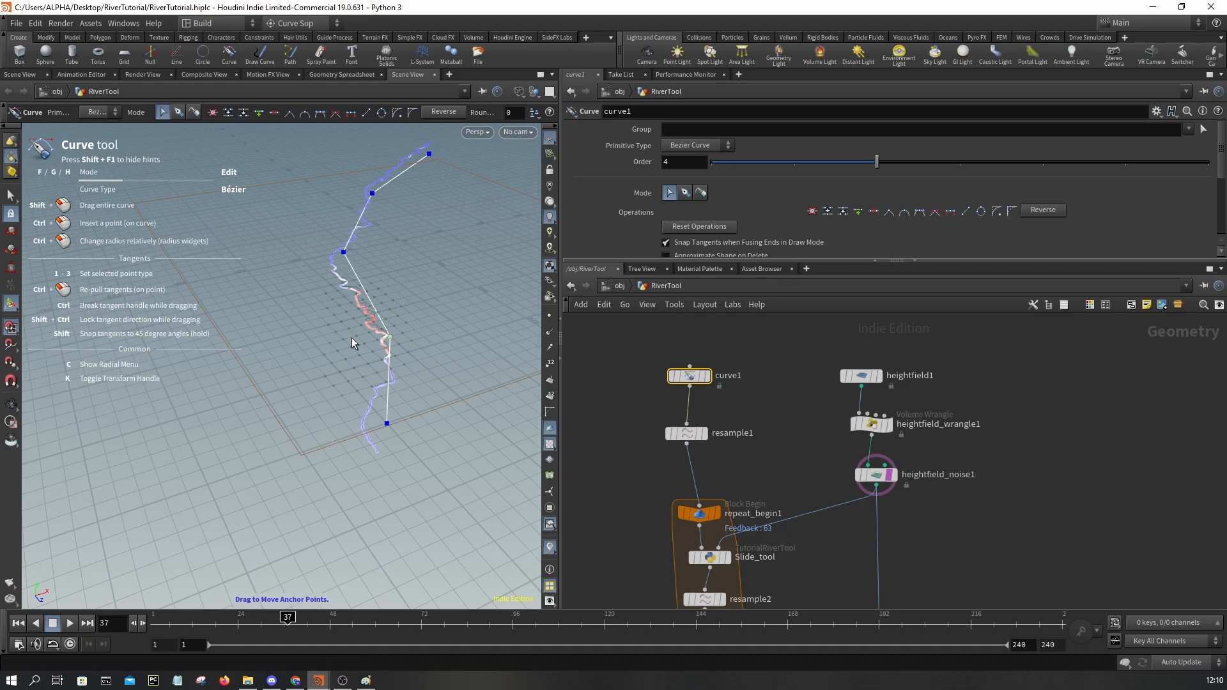
pyautogui.press('space')
pyautogui.scroll(4, 352, 339)
pyautogui.moveTo(352, 338); pyautogui.dragTo(401, 309)
pyautogui.scroll(5, 394, 344)
pyautogui.scroll(-4, 799, 493)
# - Select the sweep1 node, enlarge its parameter area, and set the ribbon Width to 10
pyautogui.moveTo(799, 493); pyautogui.dragTo(850, 211, button='middle')
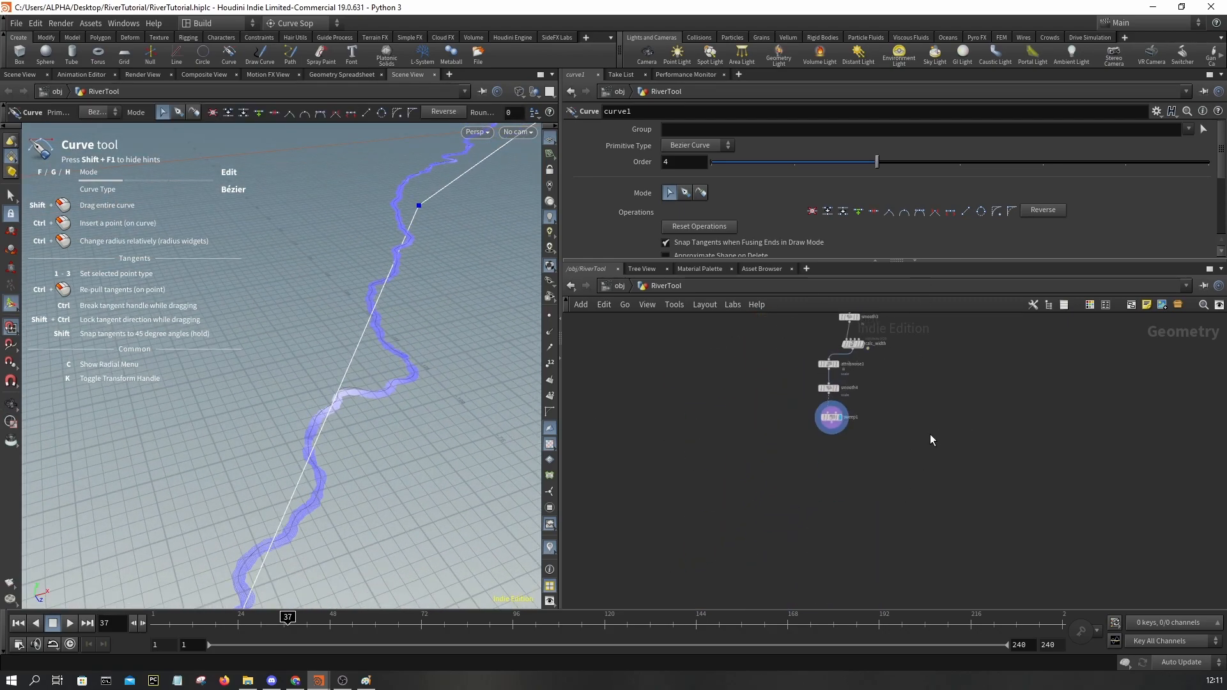
pyautogui.scroll(3, 831, 416)
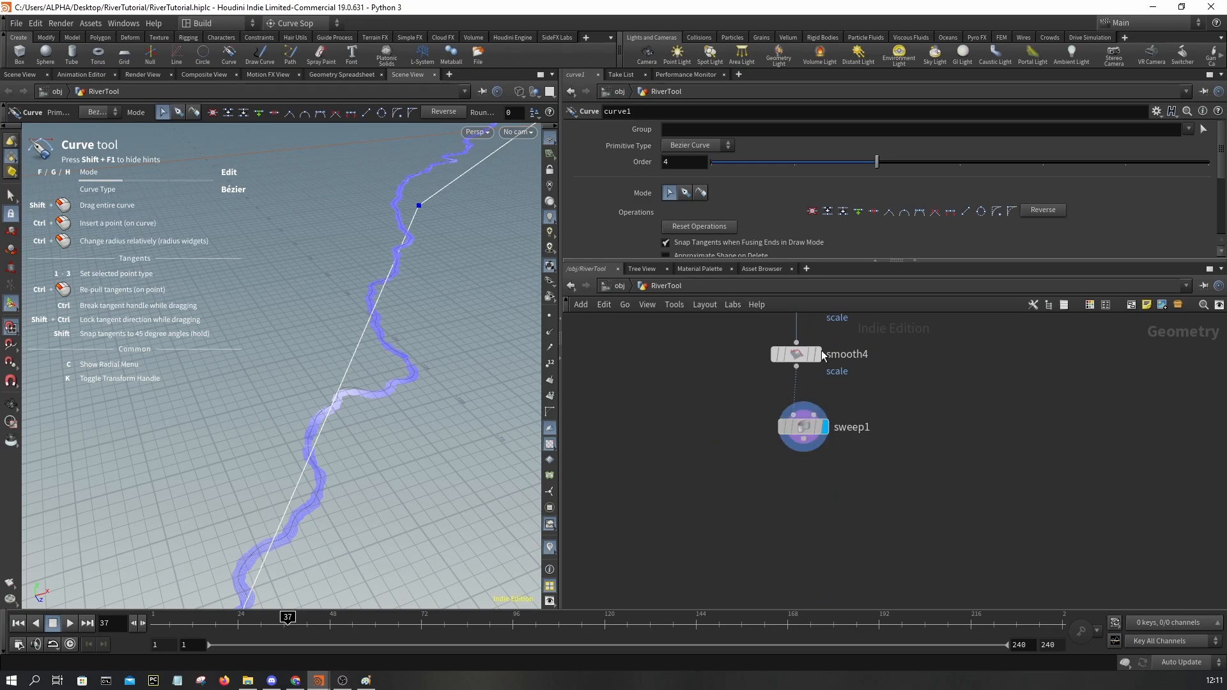
pyautogui.click(801, 417)
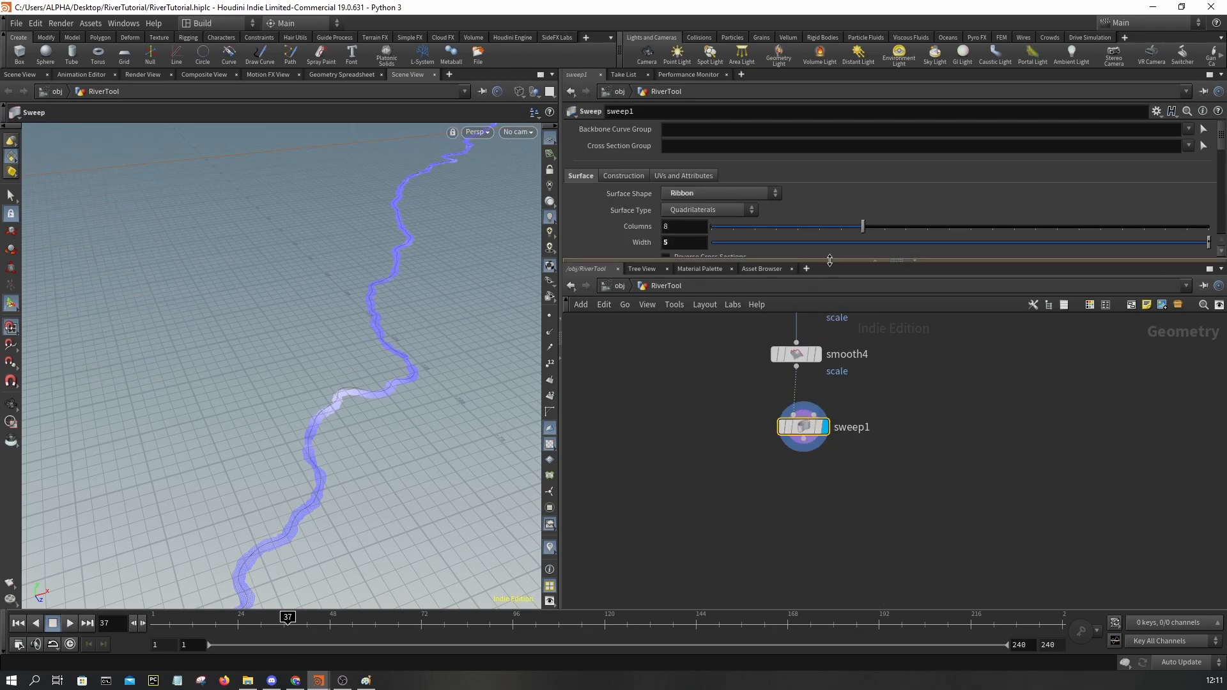
pyautogui.moveTo(831, 261); pyautogui.dragTo(831, 329)
pyautogui.doubleClick(683, 242)
pyautogui.write('10')
pyautogui.press('Return')
# - Turn off the template display of heightfield_noise1 and hide the viewport's reference grid
pyautogui.scroll(3, 359, 386)
pyautogui.hotkey('space', 'y')
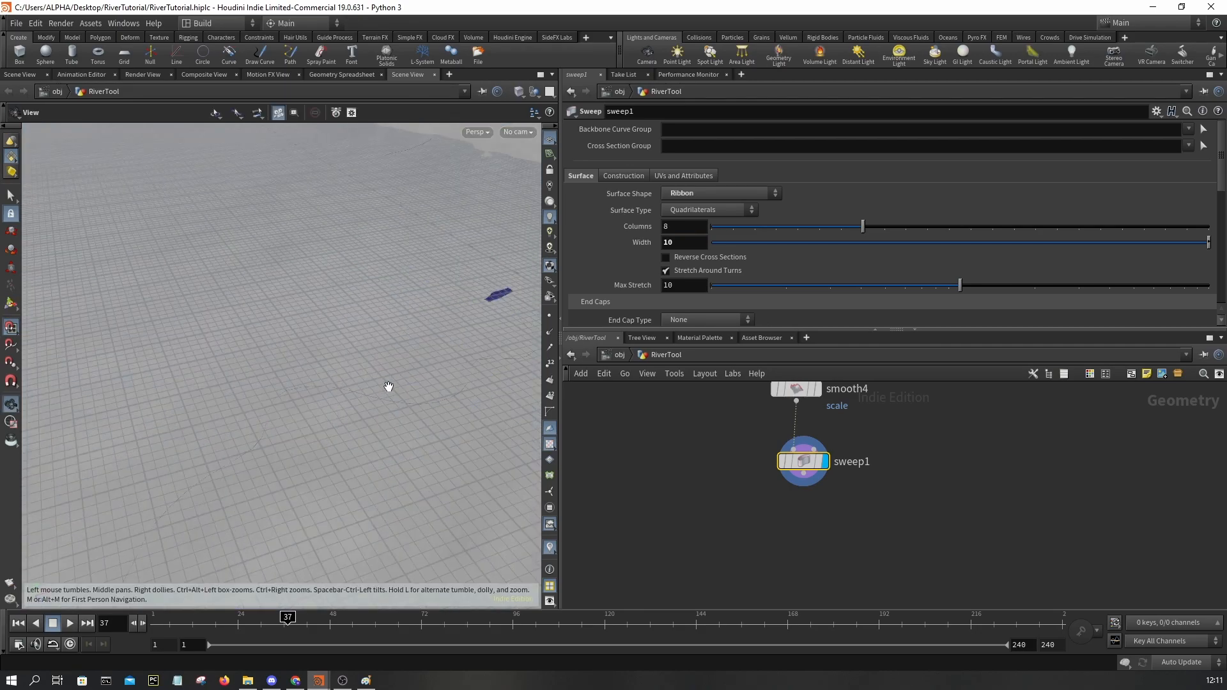
pyautogui.scroll(-5, 753, 511)
pyautogui.moveTo(830, 415); pyautogui.dragTo(841, 483, button='middle')
pyautogui.scroll(4, 839, 403)
pyautogui.scroll(2, 831, 396)
pyautogui.click(823, 402)
pyautogui.hotkey('space', 'g')
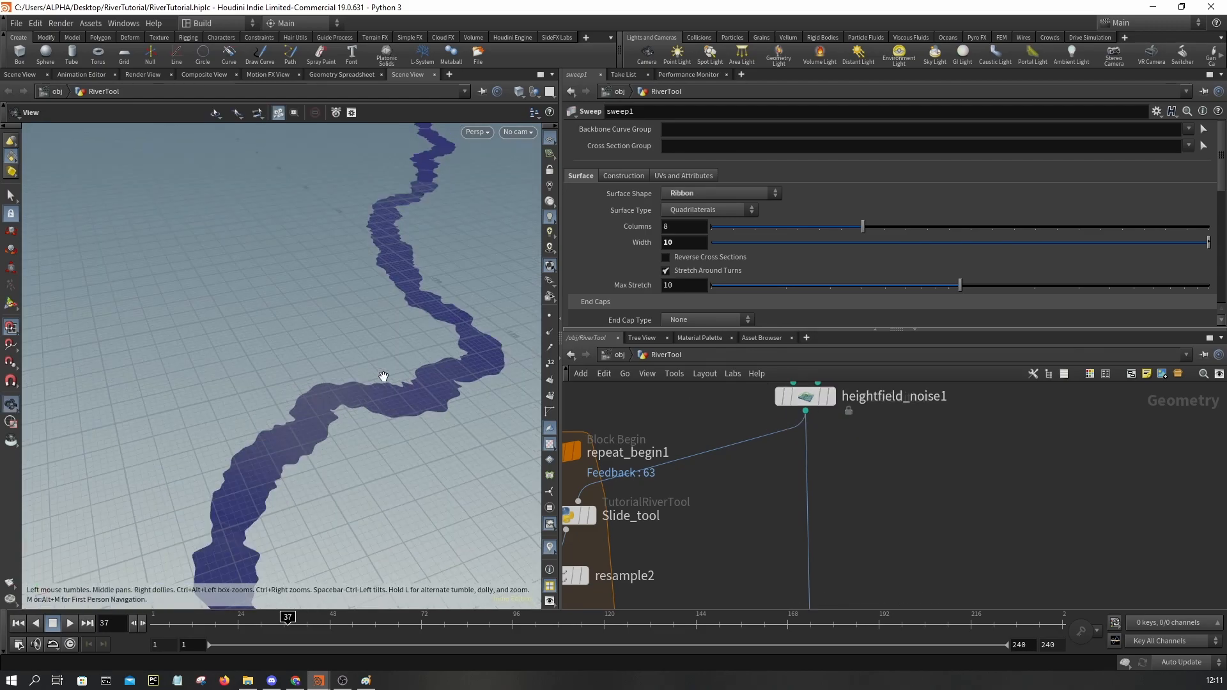
pyautogui.moveTo(329, 364); pyautogui.dragTo(514, 175)
pyautogui.click(549, 138)
# - Examine the river ribbon's mesh in wireframe and shaded display from several angles
pyautogui.moveTo(409, 249)
pyautogui.mouseDown()
pyautogui.moveTo(353, 274)
pyautogui.moveTo(313, 334)
pyautogui.moveTo(296, 313)
pyautogui.moveTo(304, 365)
pyautogui.moveTo(318, 307)
pyautogui.moveTo(316, 384)
pyautogui.moveTo(274, 228)
pyautogui.moveTo(293, 258)
pyautogui.moveTo(293, 376)
pyautogui.moveTo(109, 305)
pyautogui.moveTo(266, 236)
pyautogui.moveTo(309, 329)
pyautogui.moveTo(343, 282)
pyautogui.moveTo(394, 255)
pyautogui.moveTo(307, 301)
pyautogui.moveTo(316, 267)
pyautogui.mouseUp()
pyautogui.press('w')
pyautogui.press('w')
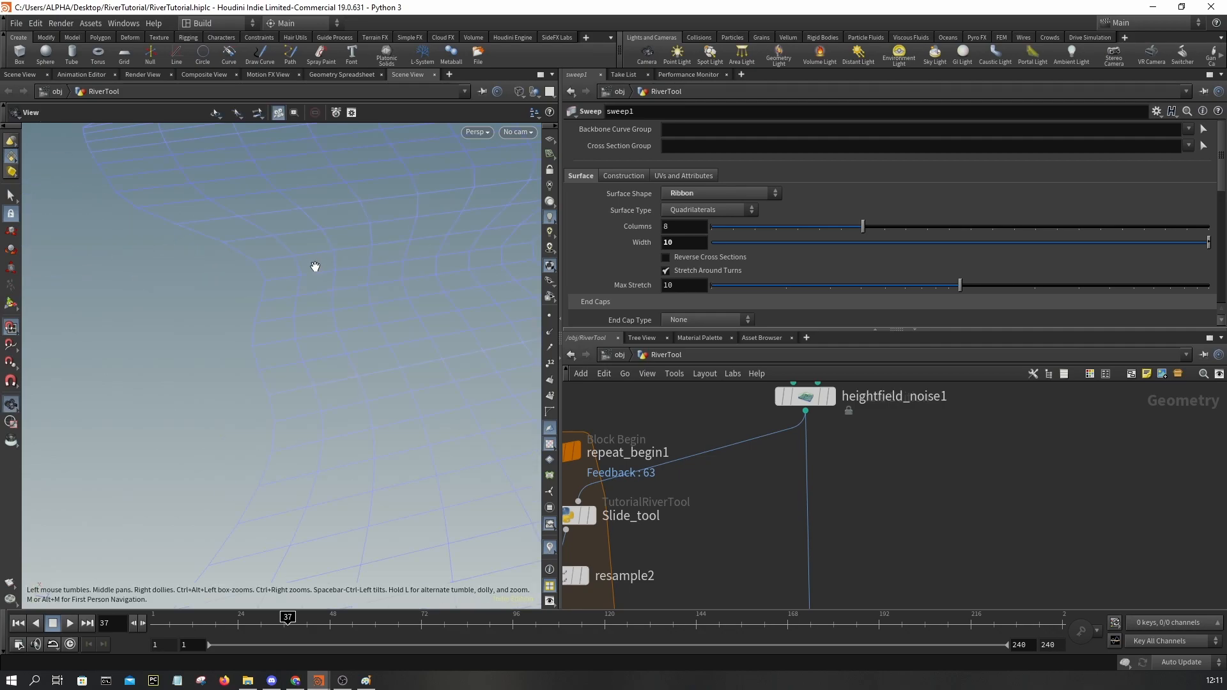
pyautogui.moveTo(421, 218); pyautogui.dragTo(333, 386)
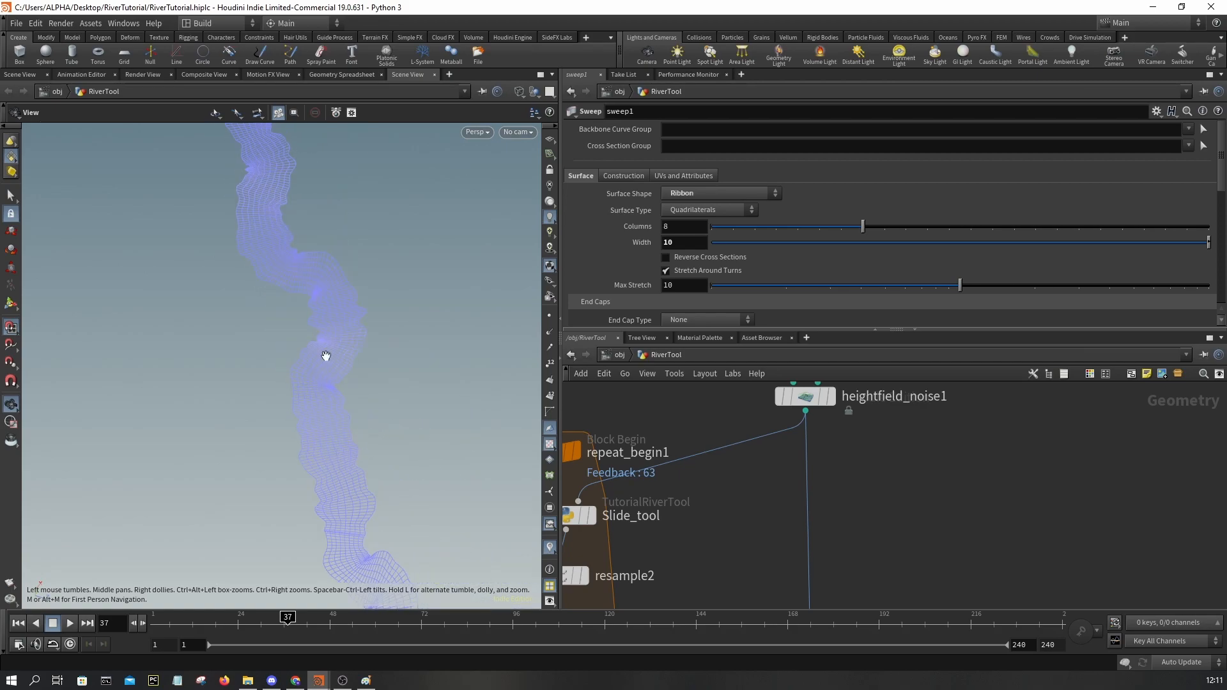
pyautogui.moveTo(298, 266); pyautogui.dragTo(285, 292)
pyautogui.scroll(8, 320, 405)
pyautogui.press('w')
pyautogui.moveTo(253, 411)
pyautogui.mouseDown()
pyautogui.moveTo(145, 418)
pyautogui.moveTo(204, 319)
pyautogui.moveTo(353, 404)
pyautogui.moveTo(287, 357)
pyautogui.moveTo(393, 404)
pyautogui.mouseUp()
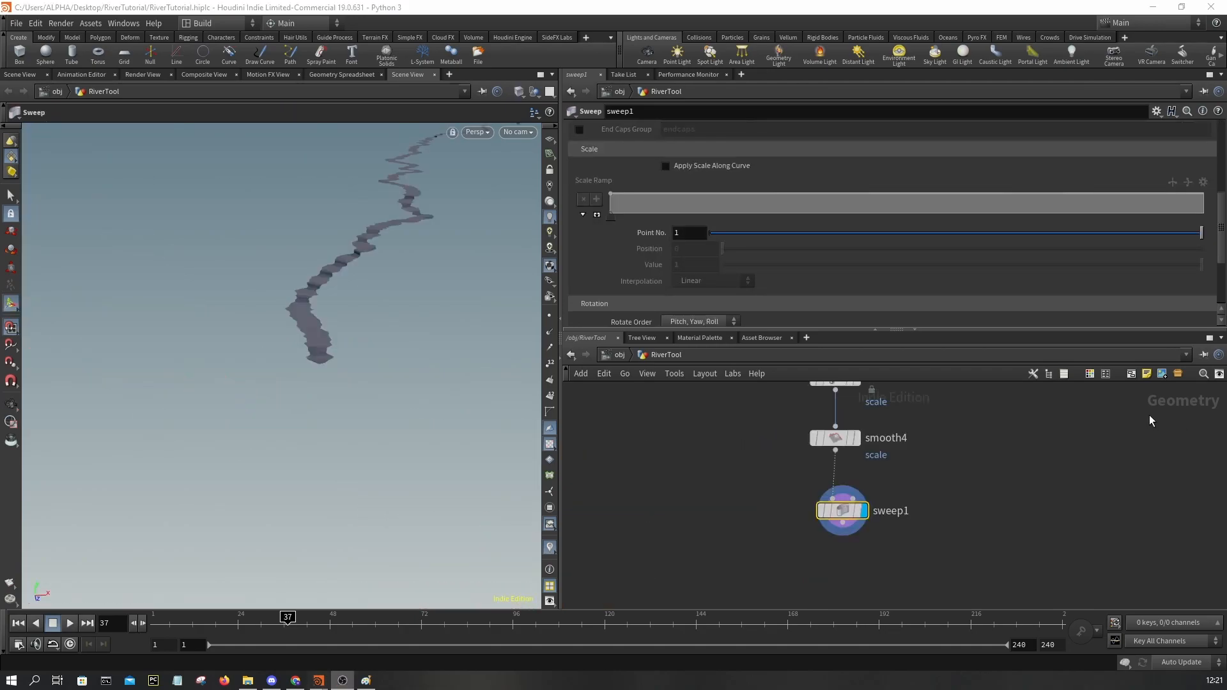
pyautogui.press('Escape')
pyautogui.moveTo(249, 265); pyautogui.dragTo(338, 286)
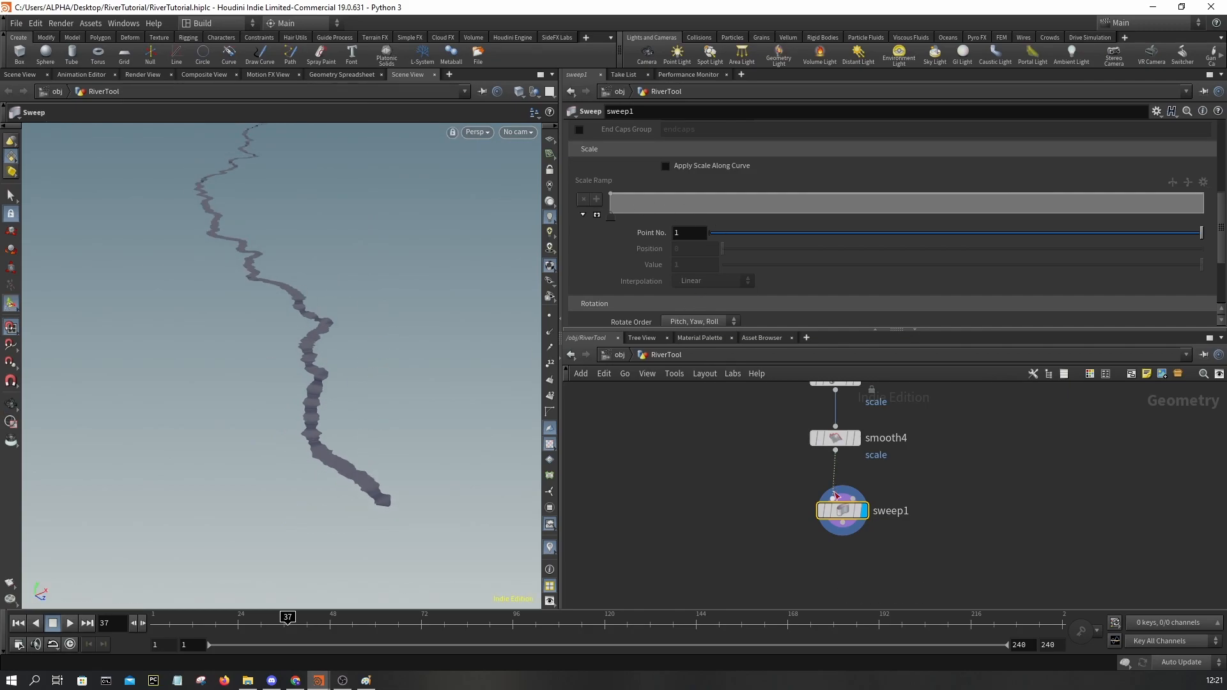
# - Enable Apply Scale Along Curve on sweep1 and add a second Scale Ramp point at position 1
pyautogui.scroll(1, 834, 496)
pyautogui.scroll(2, 708, 208)
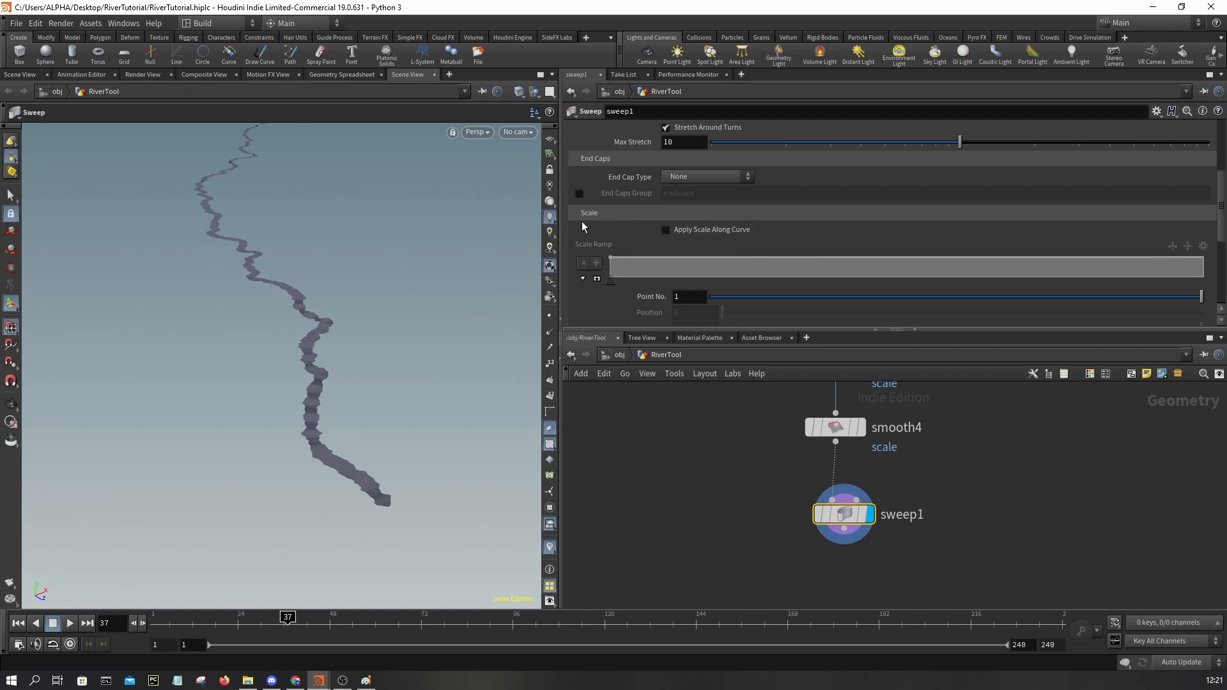
pyautogui.scroll(-1, 667, 220)
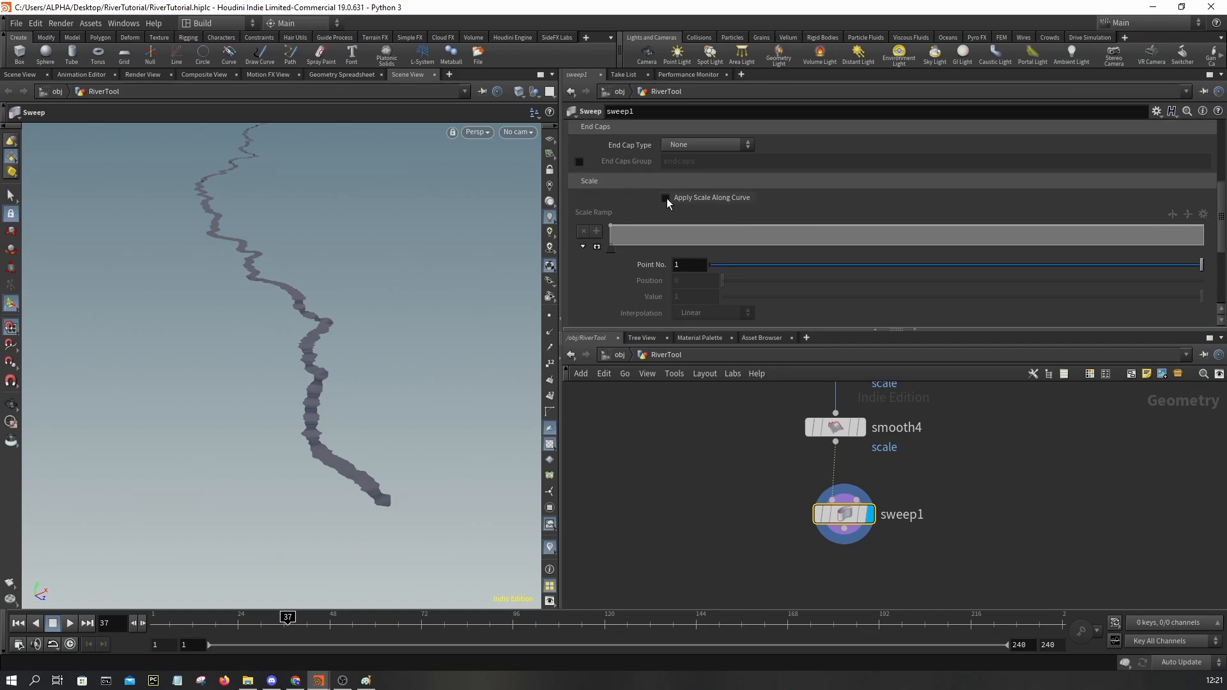
pyautogui.click(666, 198)
pyautogui.moveTo(1203, 233)
pyautogui.mouseDown()
pyautogui.moveTo(1206, 250)
pyautogui.moveTo(1206, 221)
pyautogui.moveTo(1208, 246)
pyautogui.mouseUp()
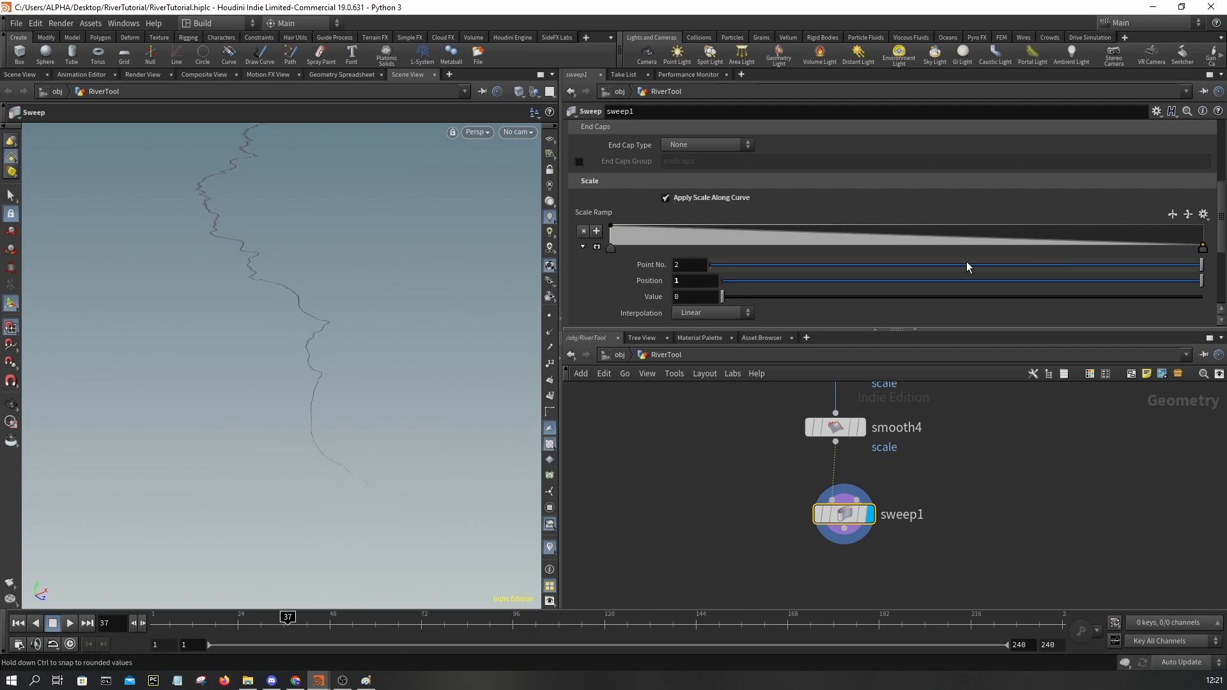
pyautogui.moveTo(613, 248); pyautogui.dragTo(642, 232)
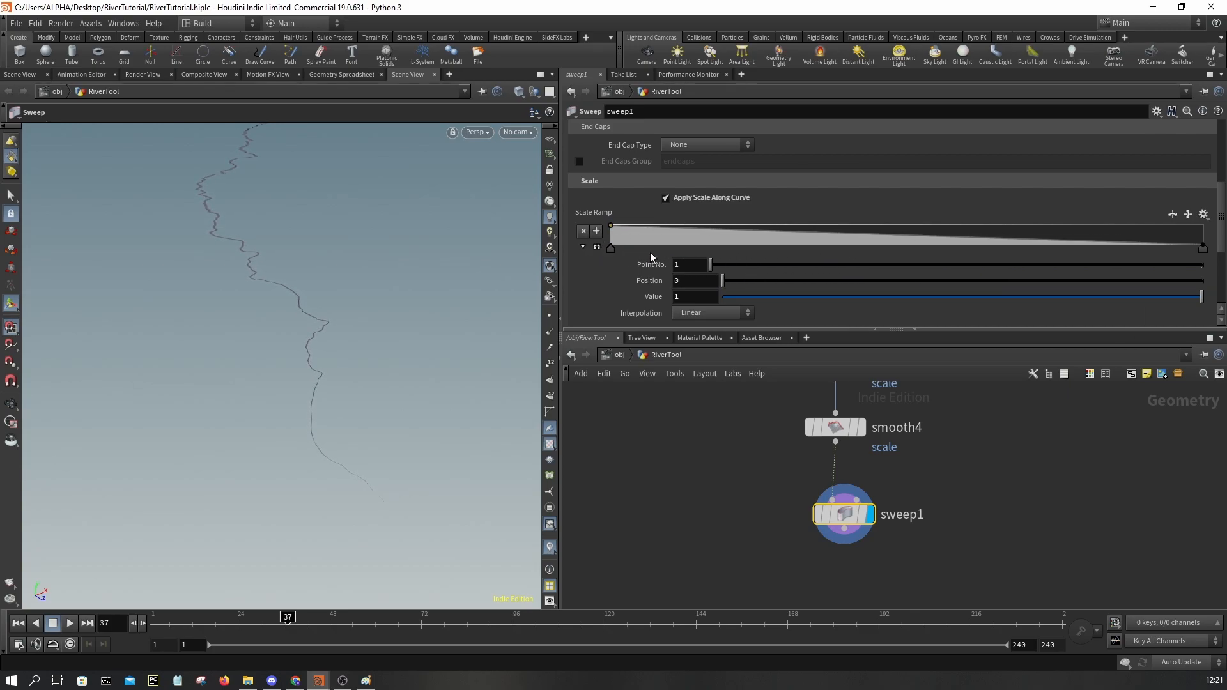
pyautogui.click(1203, 249)
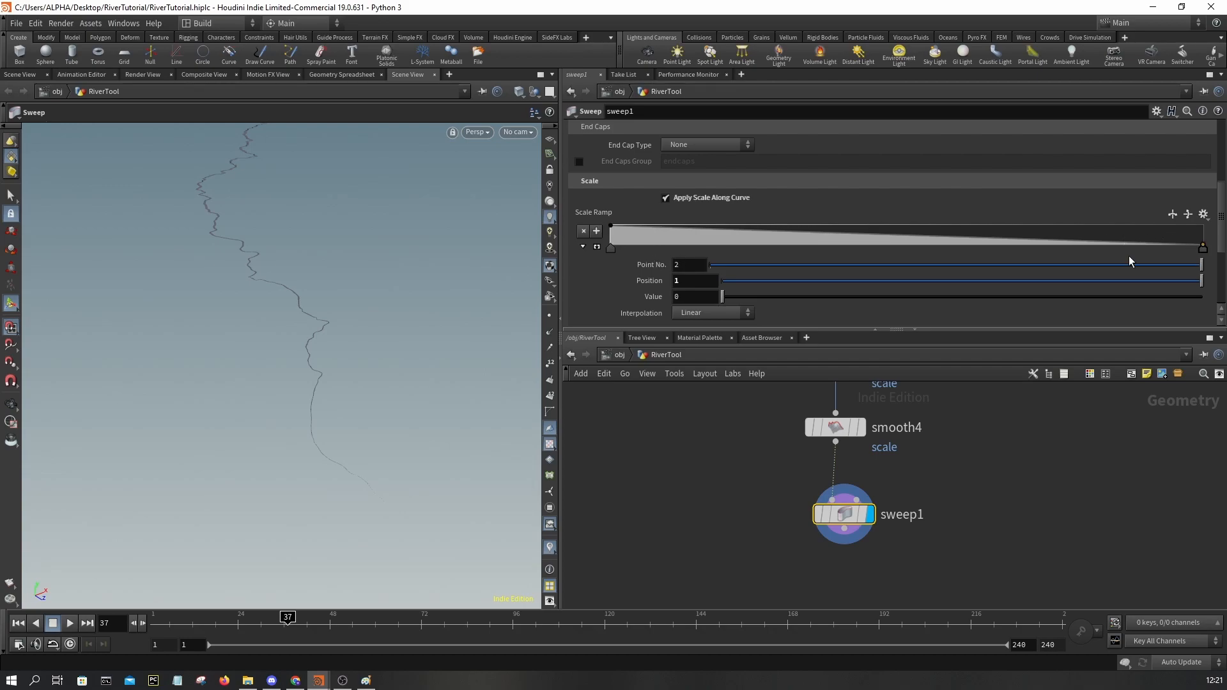
# - Test a value of 1.5 for the Scale Ramp's end point and set it to 1.25
pyautogui.click(710, 291)
pyautogui.write('1.5')
pyautogui.press('Return')
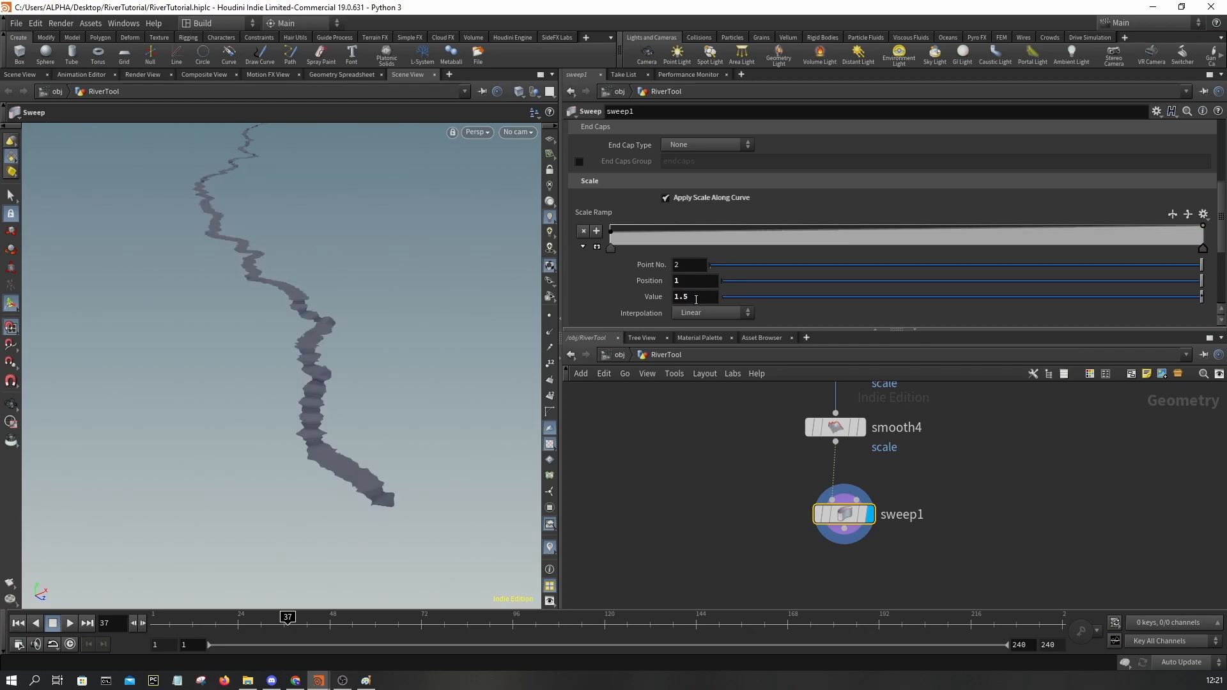
pyautogui.write('25')
pyautogui.press('Return')
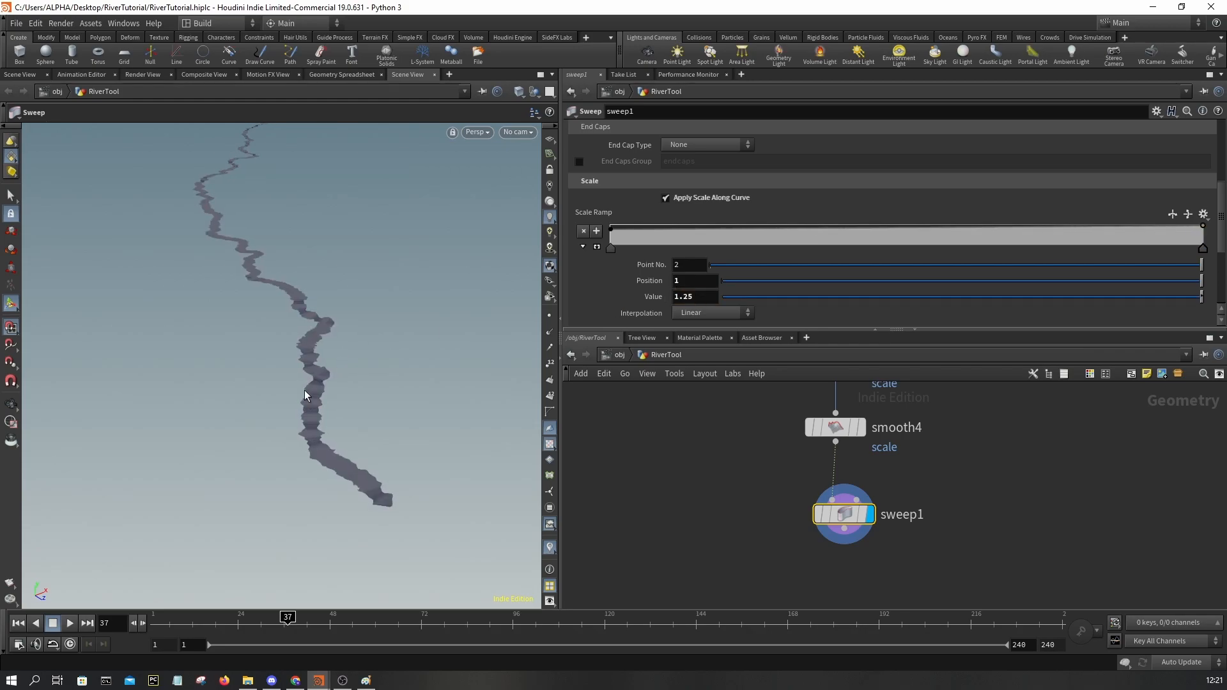
# - Examine how the ribbon widens toward its end in wireframe and shaded display
pyautogui.scroll(8, 304, 393)
pyautogui.press('w')
pyautogui.moveTo(337, 381)
pyautogui.keyDown('alt'); pyautogui.mouseDown()
pyautogui.moveTo(408, 354)
pyautogui.moveTo(200, 388)
pyautogui.mouseUp(); pyautogui.keyUp('alt')
pyautogui.press('w')
pyautogui.press('w')
pyautogui.press('w')
pyautogui.scroll(-10, 334, 359)
pyautogui.moveTo(308, 348); pyautogui.dragTo(403, 198)
# - Add a Scale Ramp point at position 0.5 and set its value to 2
pyautogui.press('Return')
pyautogui.moveTo(895, 239); pyautogui.dragTo(885, 214)
pyautogui.click(709, 283)
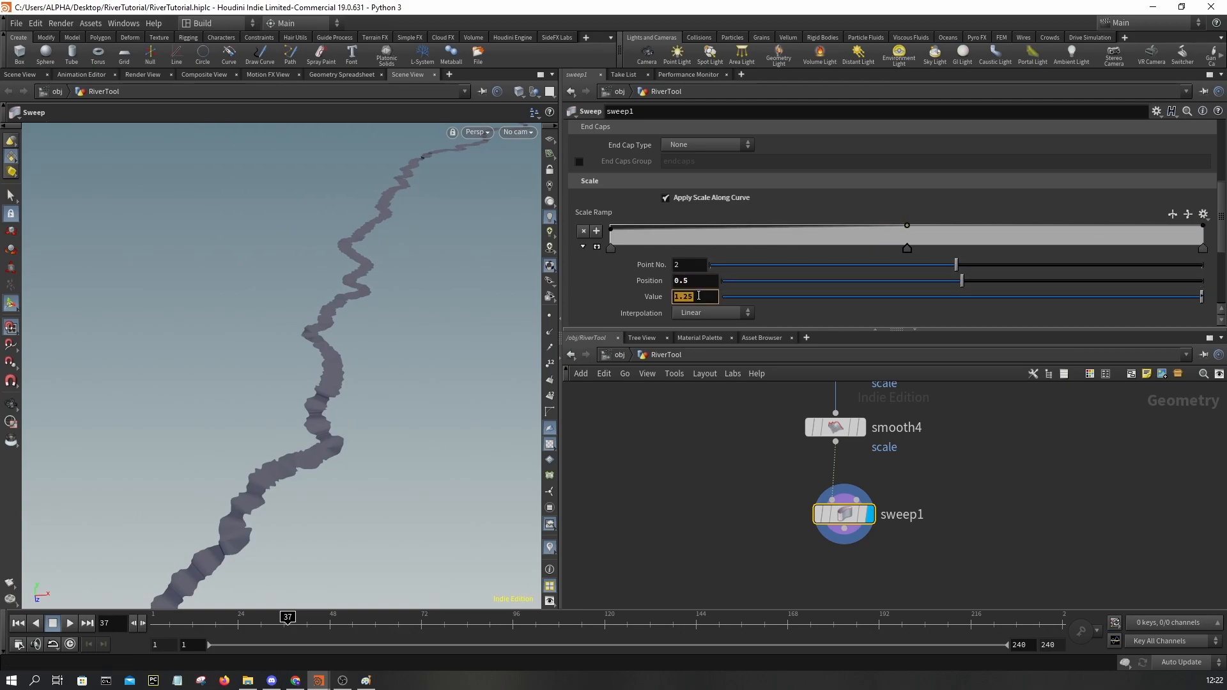
pyautogui.write('2')
pyautogui.press('Return')
# - Examine the ribbon's width around the middle of its length, up close and in wireframe
pyautogui.moveTo(474, 238)
pyautogui.mouseDown()
pyautogui.moveTo(384, 260)
pyautogui.moveTo(455, 301)
pyautogui.moveTo(284, 269)
pyautogui.moveTo(260, 375)
pyautogui.moveTo(257, 276)
pyautogui.moveTo(277, 359)
pyautogui.moveTo(230, 298)
pyautogui.moveTo(179, 329)
pyautogui.moveTo(282, 340)
pyautogui.mouseUp()
pyautogui.press('w')
pyautogui.press('w')
pyautogui.press('w')
pyautogui.moveTo(282, 339); pyautogui.dragTo(364, 298, button='right')
pyautogui.moveTo(365, 298)
pyautogui.mouseDown(button='middle')
pyautogui.moveTo(336, 431)
pyautogui.moveTo(416, 274)
pyautogui.mouseUp(button='middle')
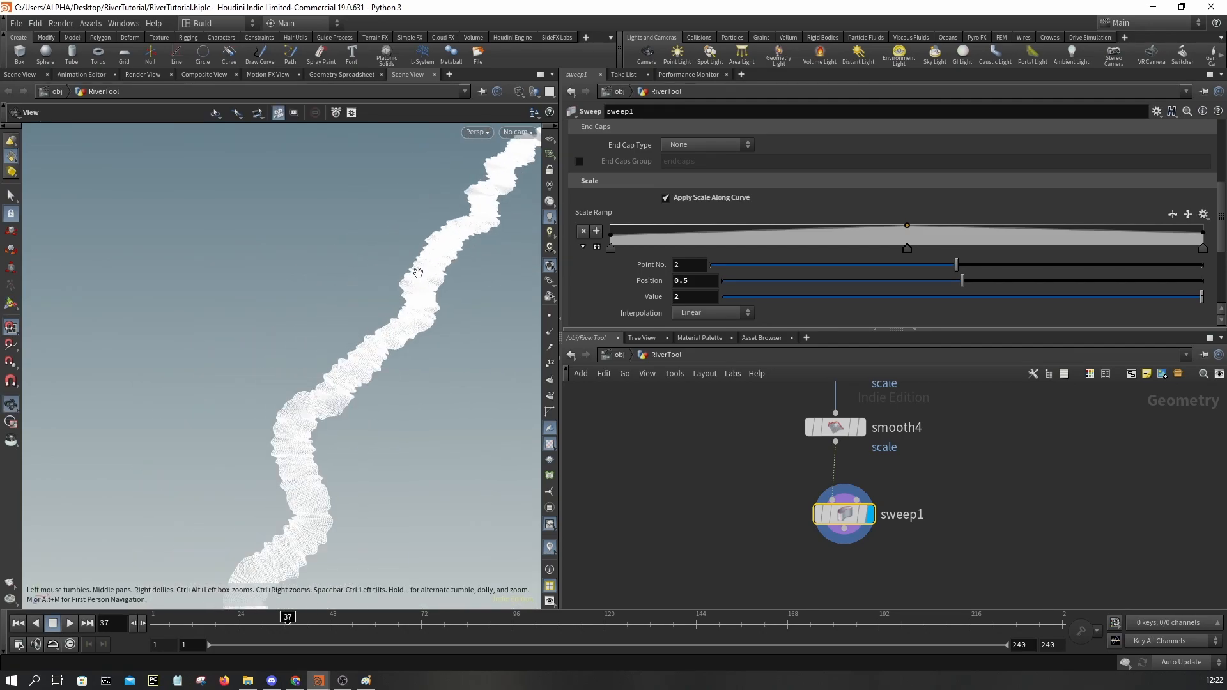
pyautogui.scroll(5, 409, 290)
pyautogui.moveTo(408, 290)
pyautogui.mouseDown()
pyautogui.moveTo(451, 294)
pyautogui.moveTo(427, 289)
pyautogui.mouseUp()
pyautogui.press('w')
pyautogui.moveTo(427, 288); pyautogui.dragTo(378, 290, button='right')
pyautogui.moveTo(378, 290); pyautogui.dragTo(383, 375)
pyautogui.scroll(3, 384, 375)
pyautogui.moveTo(384, 375); pyautogui.dragTo(363, 359, button='middle')
pyautogui.scroll(3, 363, 358)
# - Display and select the Slide_tool1 node, view its river curve, and locate RiverTutorialCascade1 in the network
pyautogui.scroll(-8, 934, 479)
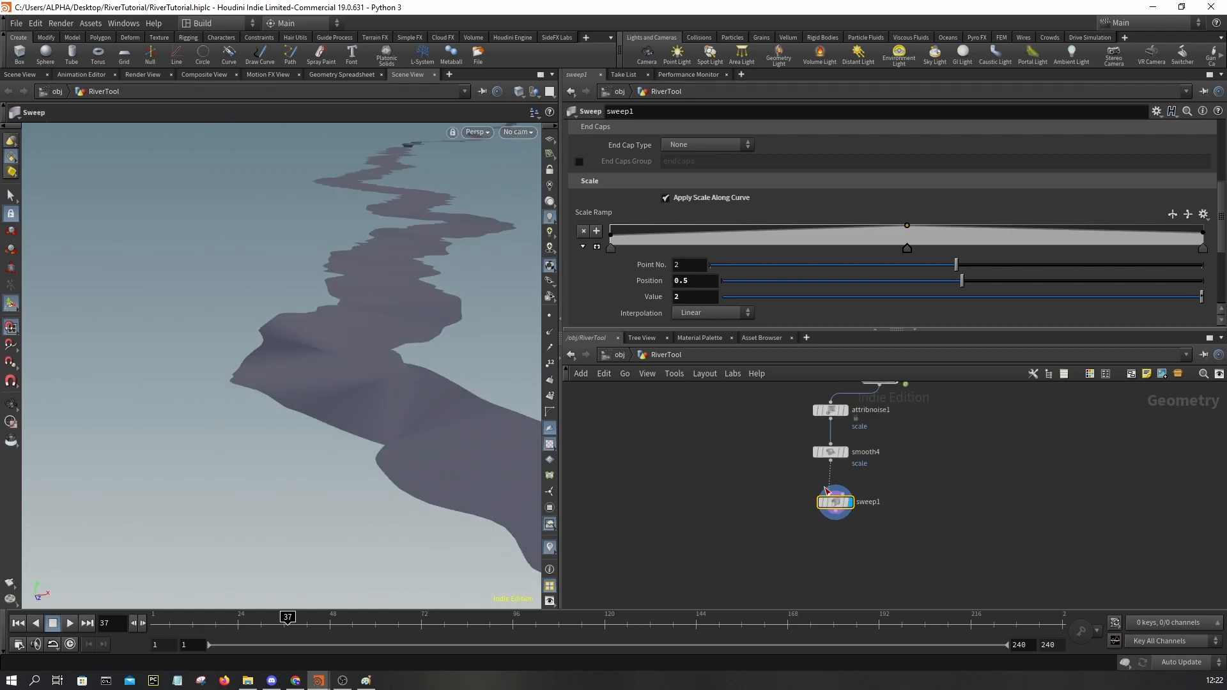
pyautogui.scroll(6, 942, 568)
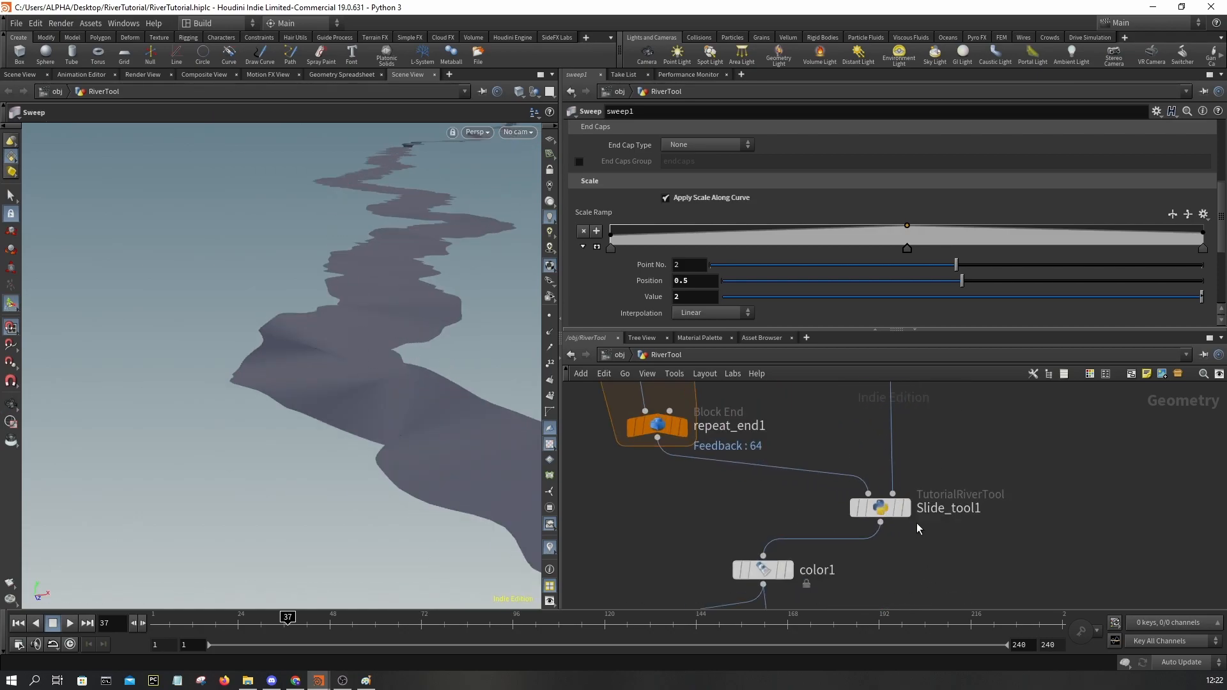
pyautogui.click(904, 505)
pyautogui.click(873, 505)
pyautogui.keyDown('alt'); pyautogui.moveTo(362, 262); pyautogui.dragTo(358, 345); pyautogui.keyUp('alt')
pyautogui.scroll(-4, 767, 448)
pyautogui.moveTo(856, 524); pyautogui.dragTo(887, 388, button='middle')
pyautogui.scroll(4, 770, 419)
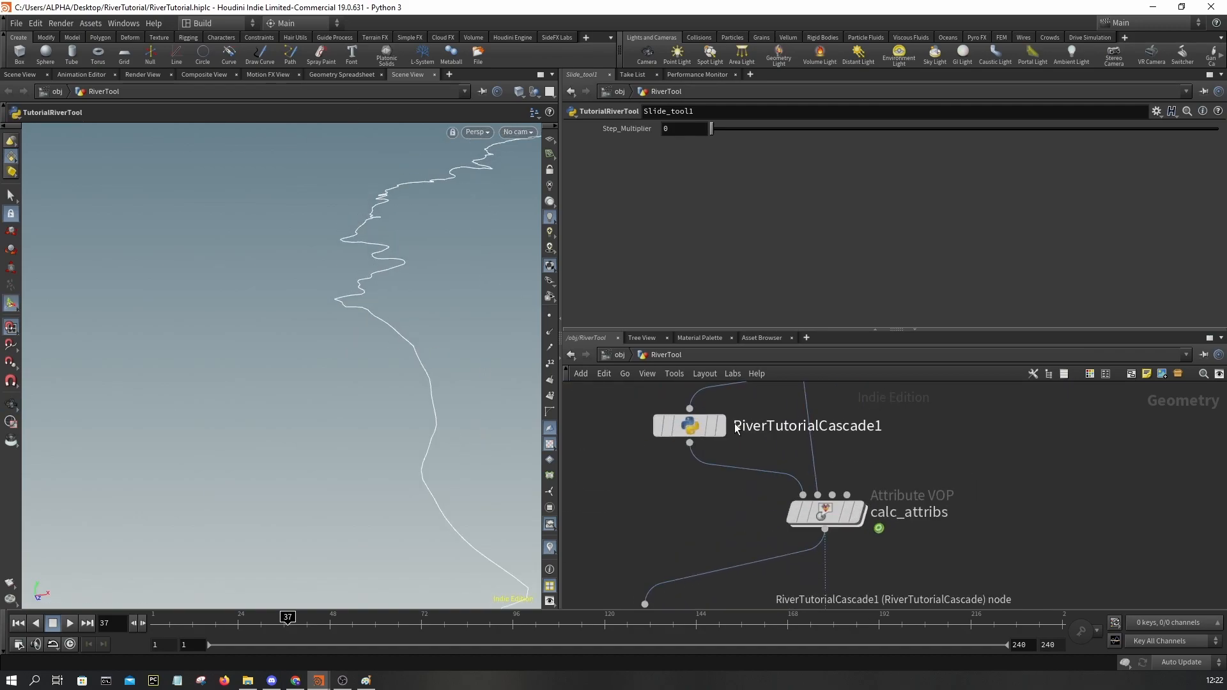
# - Show the curve's points at calc_attribs, and display Slide_tool1 to inspect its river curve up close
pyautogui.click(847, 511)
pyautogui.click(549, 317)
pyautogui.keyDown('alt'); pyautogui.moveTo(377, 316); pyautogui.dragTo(441, 373, button='right'); pyautogui.keyUp('alt')
pyautogui.scroll(-2, 874, 476)
pyautogui.moveTo(874, 476); pyautogui.dragTo(923, 545, button='middle')
pyautogui.scroll(-2, 943, 473)
pyautogui.moveTo(943, 474); pyautogui.dragTo(949, 554, button='middle')
pyautogui.moveTo(989, 502); pyautogui.dragTo(994, 594, button='middle')
pyautogui.moveTo(1065, 550); pyautogui.dragTo(1086, 527, button='middle')
pyautogui.scroll(2, 1062, 537)
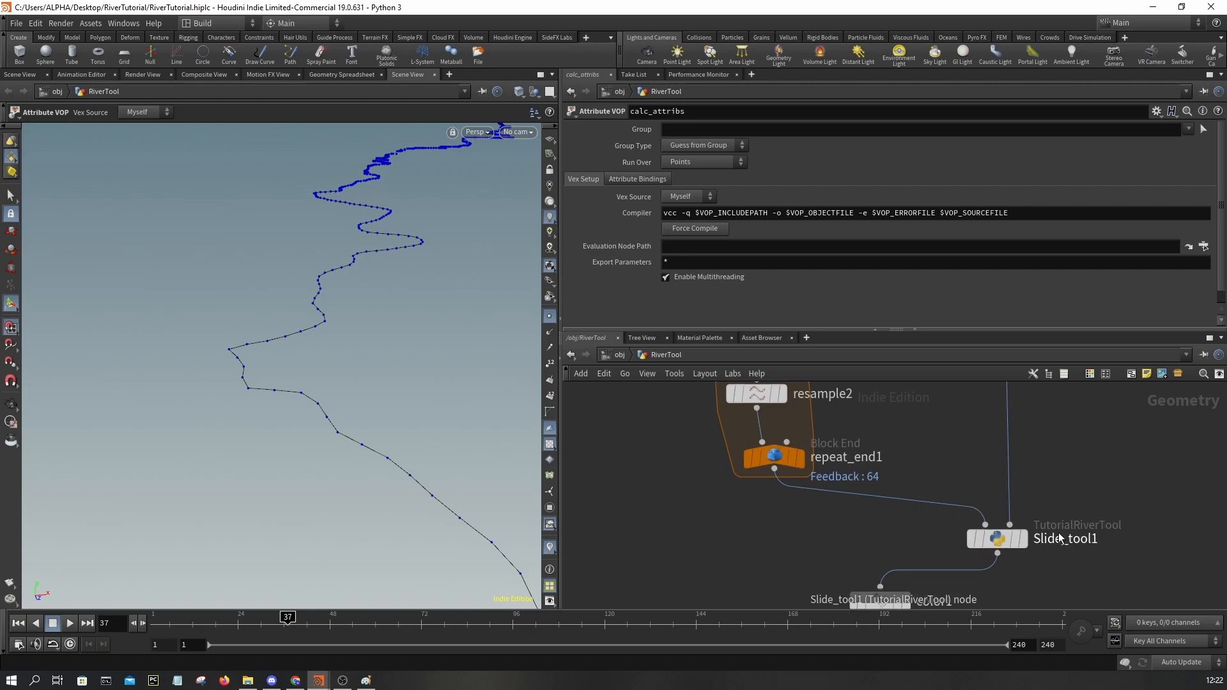
pyautogui.scroll(1, 1062, 538)
pyautogui.click(1016, 541)
pyautogui.keyDown('alt'); pyautogui.moveTo(256, 166); pyautogui.dragTo(331, 391); pyautogui.keyUp('alt')
pyautogui.keyDown('alt'); pyautogui.moveTo(331, 391); pyautogui.dragTo(334, 243, button='middle'); pyautogui.keyUp('alt')
pyautogui.keyDown('alt'); pyautogui.moveTo(334, 244); pyautogui.dragTo(307, 321, button='right'); pyautogui.keyUp('alt')
# - Insert a Smooth node on the connection between Slide_tool1 and color1, and display its result
pyautogui.moveTo(894, 530); pyautogui.dragTo(978, 534, button='middle')
pyautogui.click(916, 543)
pyautogui.press('Tab')
pyautogui.write('s')
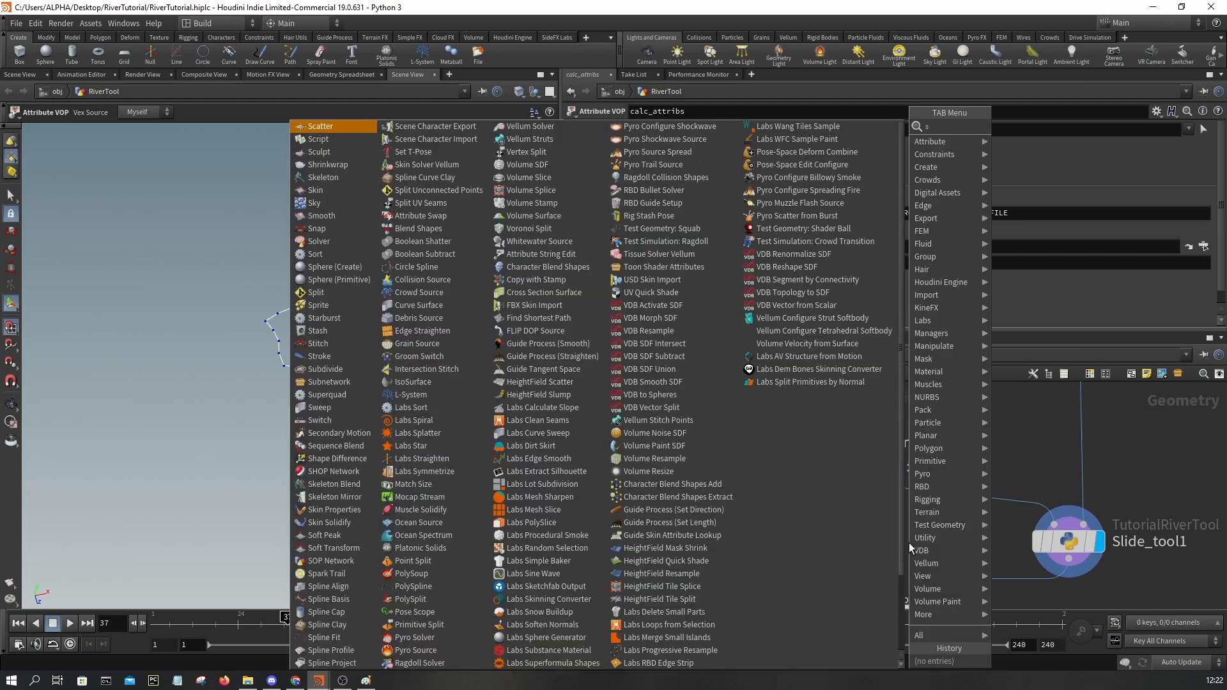
pyautogui.write('mooth')
pyautogui.press('Return')
pyautogui.moveTo(895, 533); pyautogui.dragTo(816, 419, button='middle')
pyautogui.scroll(1, 816, 420)
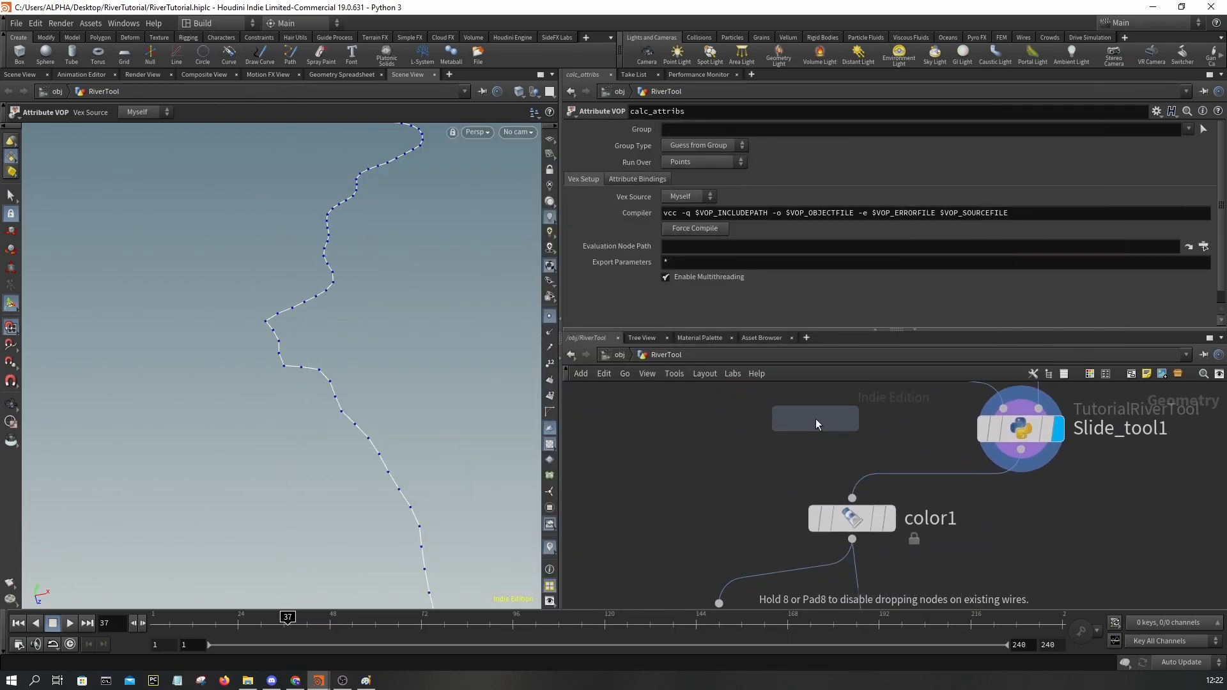
pyautogui.click(905, 505)
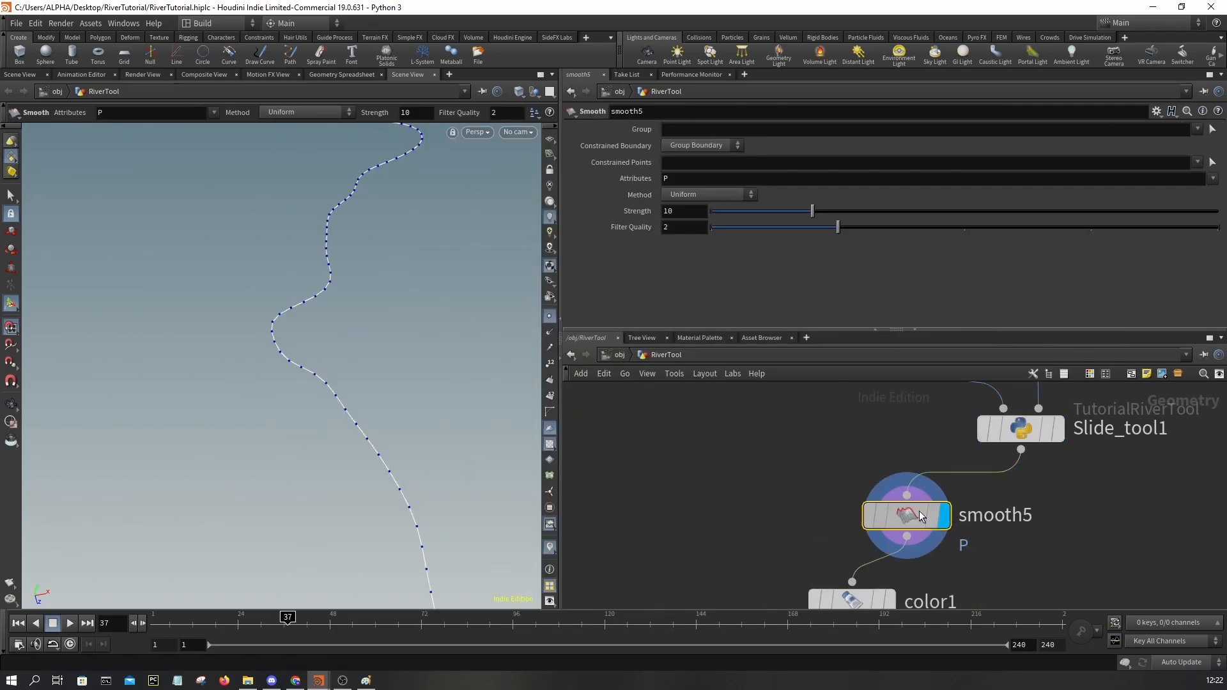
# - Set the smooth5 node's Filter Quality to 4 and adjust its Strength to about 26.26
pyautogui.moveTo(1001, 246); pyautogui.dragTo(1054, 249)
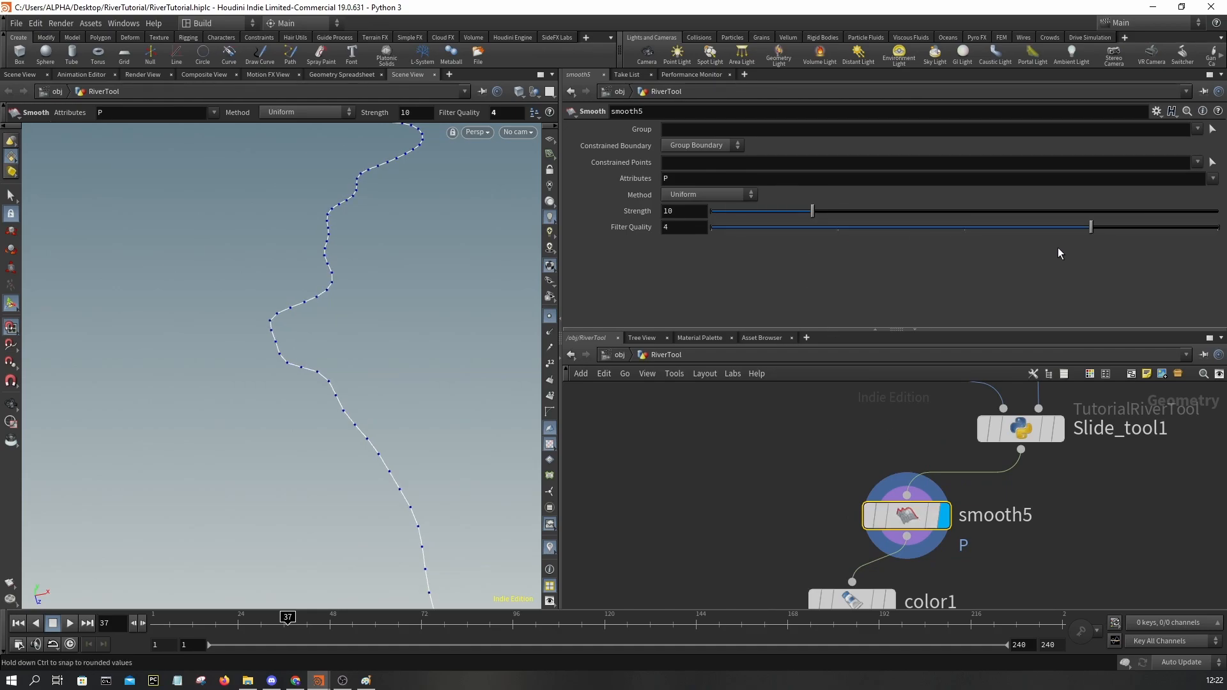
pyautogui.moveTo(711, 211); pyautogui.dragTo(1129, 212)
pyautogui.moveTo(739, 243); pyautogui.dragTo(1208, 271)
pyautogui.press('space')
pyautogui.scroll(-5, 318, 349)
pyautogui.scroll(5, 318, 345)
pyautogui.moveTo(1208, 256); pyautogui.dragTo(596, 243)
pyautogui.moveTo(830, 251); pyautogui.dragTo(979, 252)
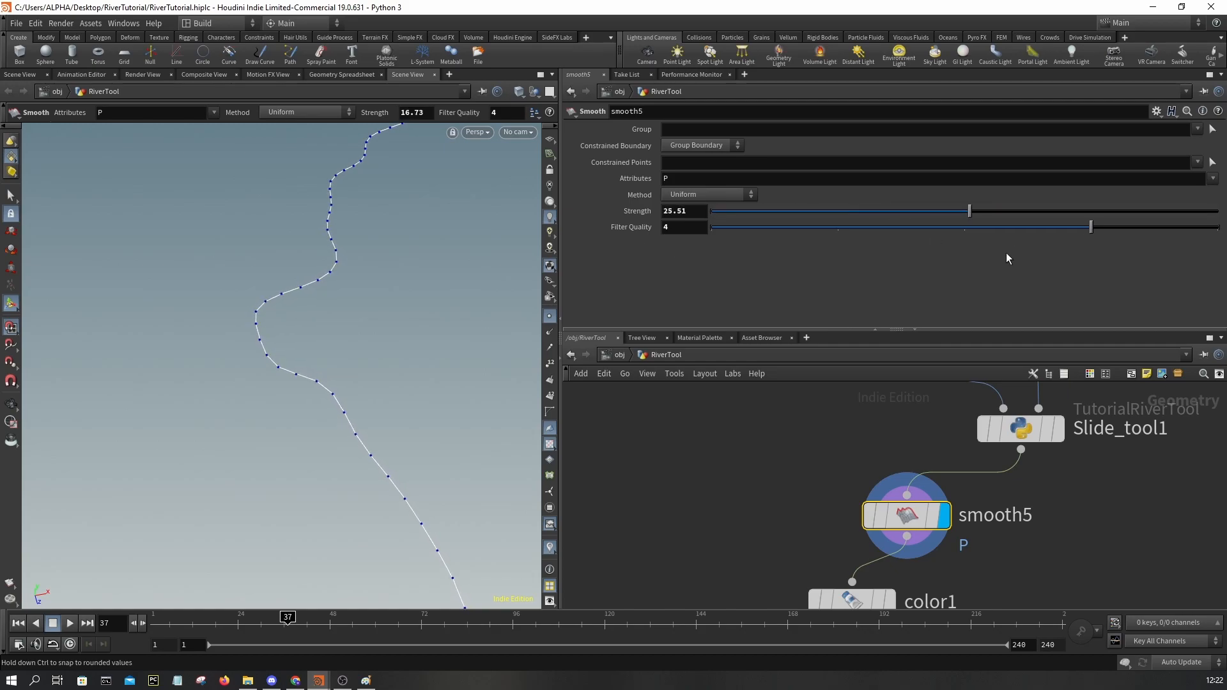
pyautogui.moveTo(691, 249); pyautogui.dragTo(501, 239)
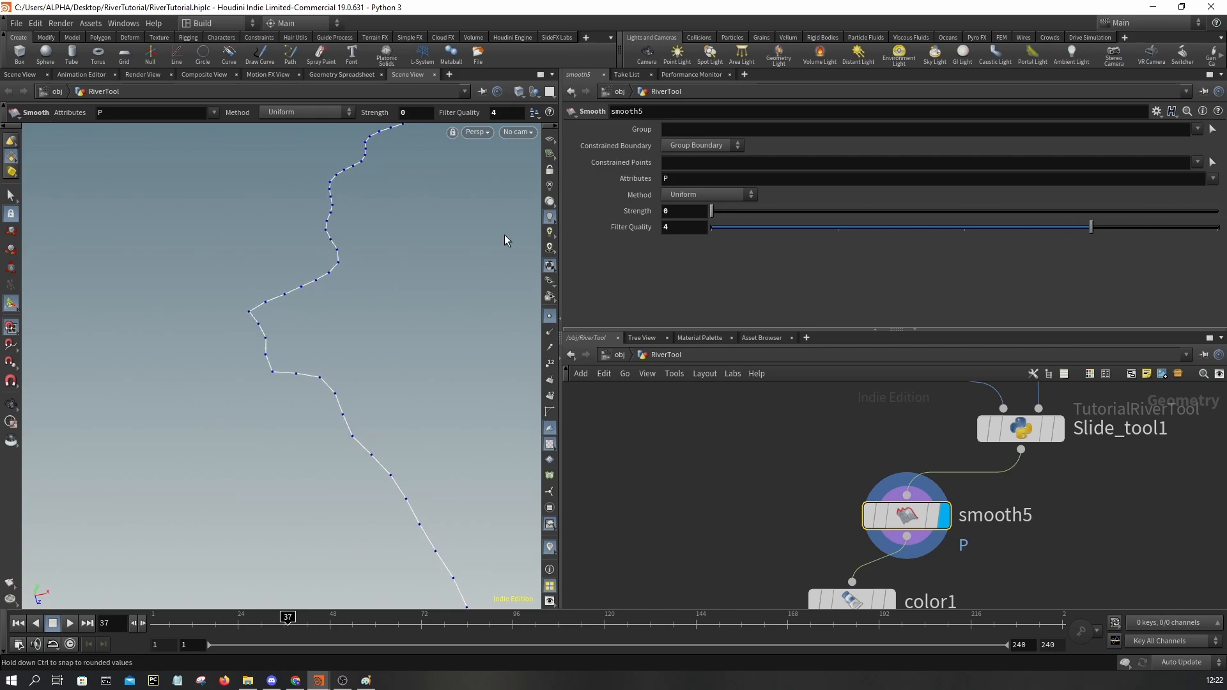
pyautogui.scroll(-5, 329, 397)
pyautogui.moveTo(332, 170); pyautogui.dragTo(332, 215, button='middle')
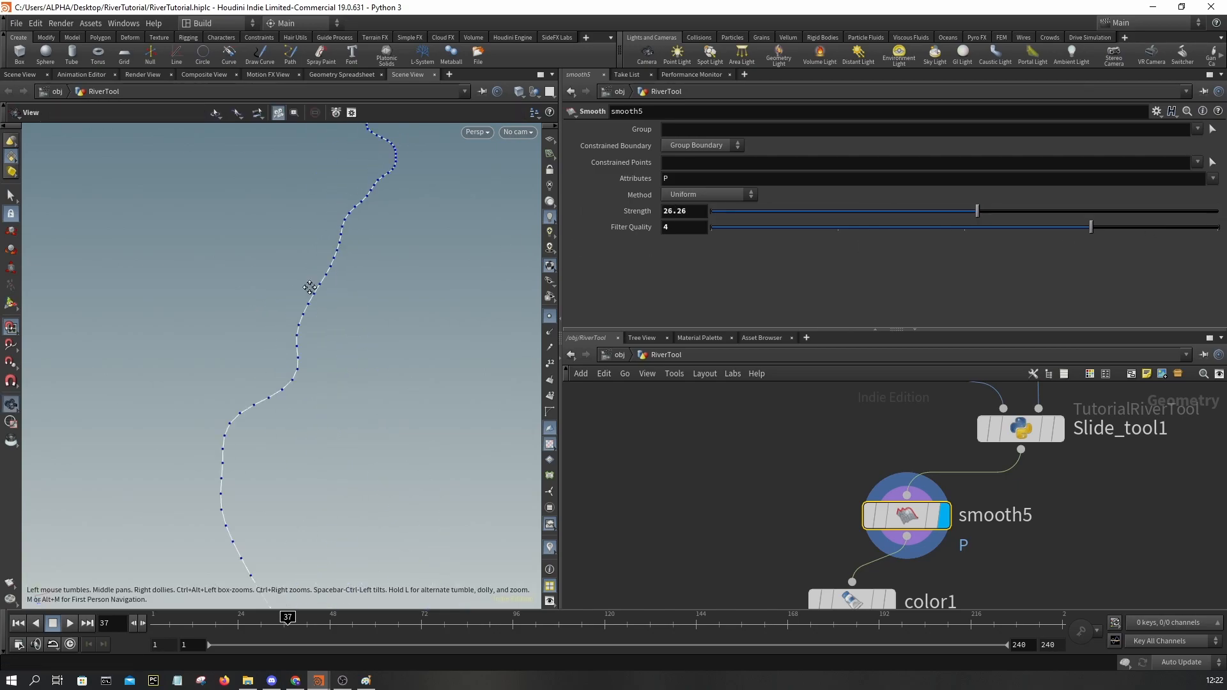
# - Toggle the bypass on smooth5 and compare the river curve with and without smoothing
pyautogui.click(868, 479)
pyautogui.click(868, 478)
pyautogui.click(868, 478)
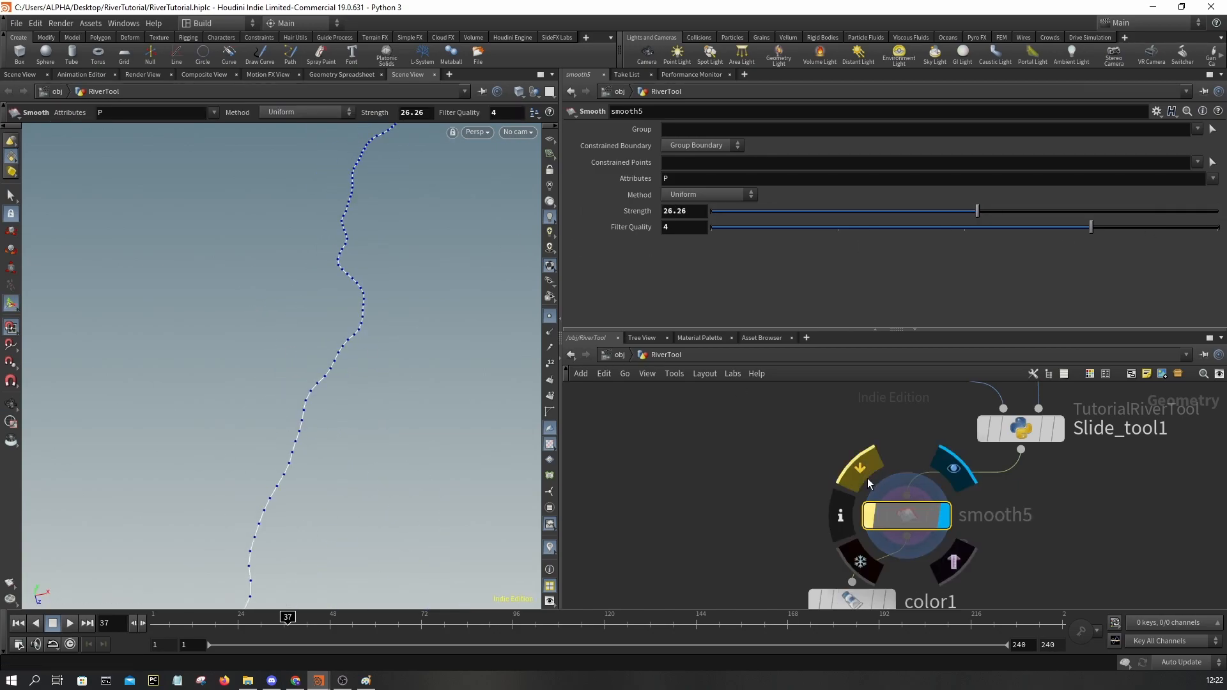
pyautogui.click(868, 478)
pyautogui.scroll(-2, 277, 279)
pyautogui.moveTo(277, 278); pyautogui.dragTo(359, 262)
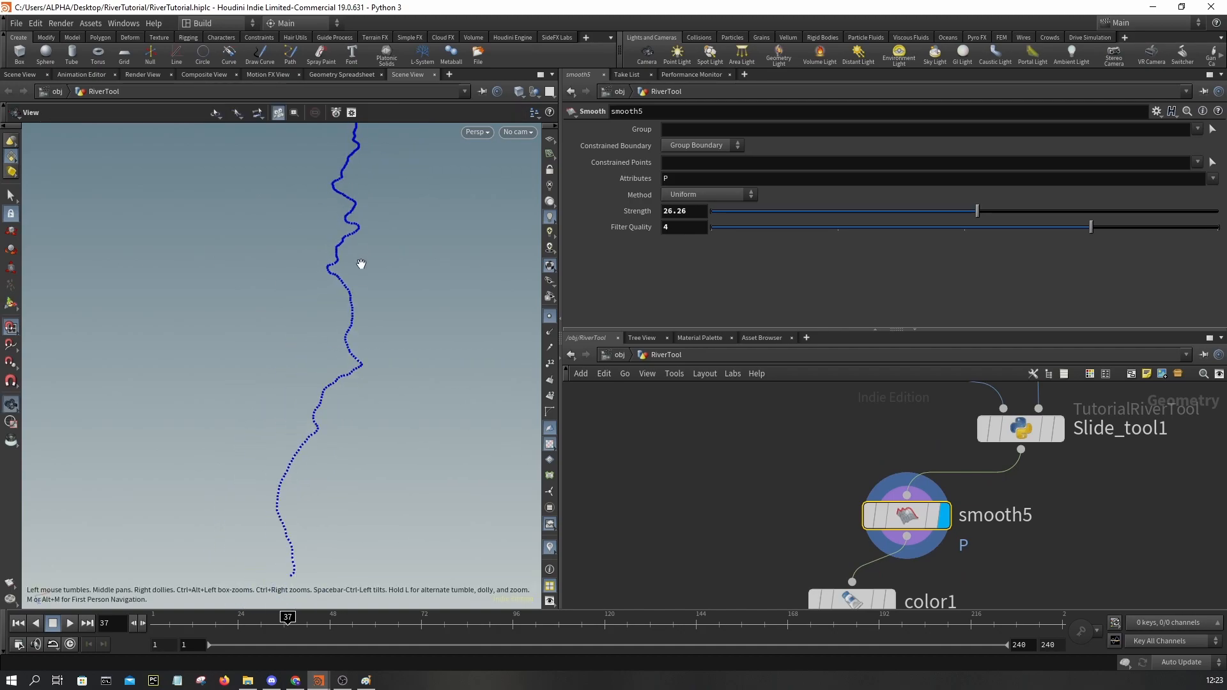
pyautogui.press('Return')
# - Display and select the sweep1 node, and hide the point display on the ribbon
pyautogui.scroll(-3, 1069, 570)
pyautogui.scroll(-3, 1069, 571)
pyautogui.moveTo(1069, 570); pyautogui.dragTo(1069, 413, button='middle')
pyautogui.moveTo(1060, 538); pyautogui.dragTo(1059, 436, button='middle')
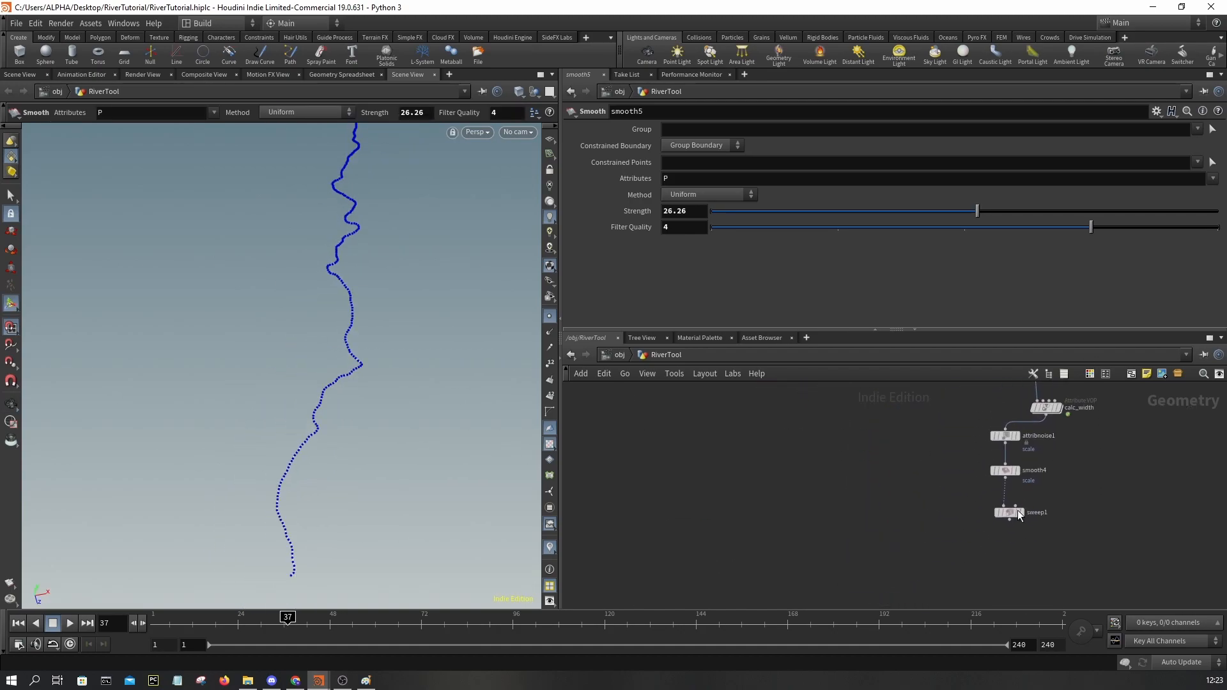
pyautogui.scroll(5, 1019, 509)
pyautogui.click(1025, 508)
pyautogui.click(1002, 507)
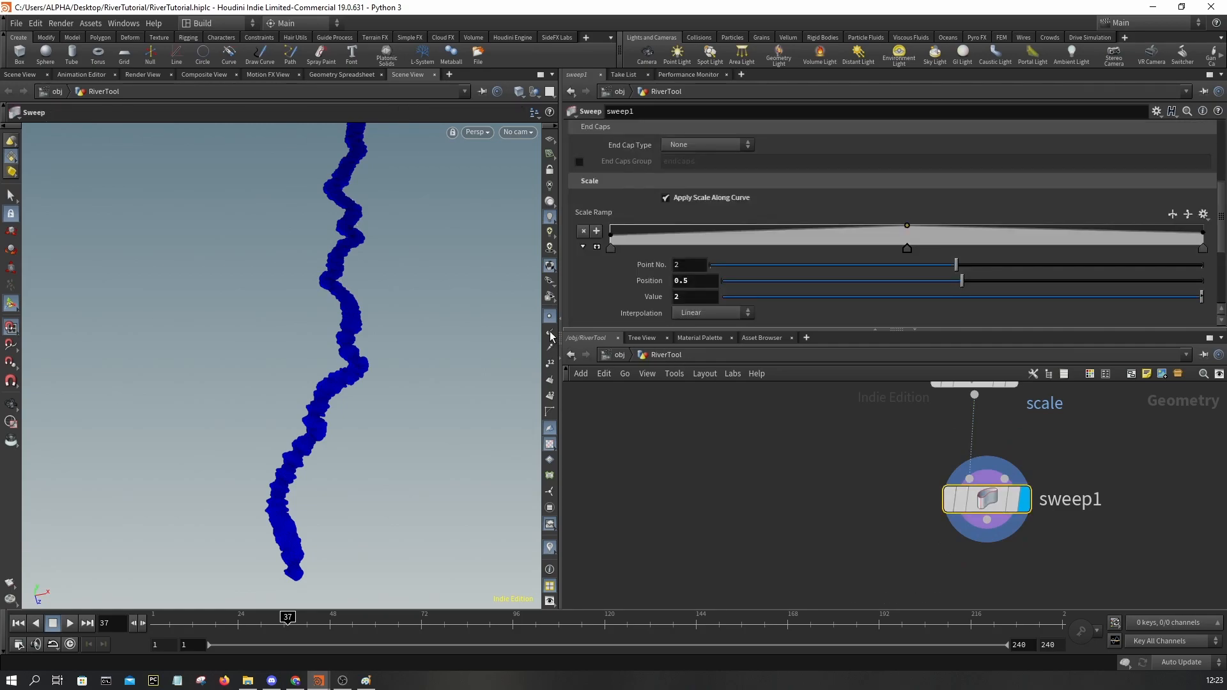
pyautogui.press('Escape')
# - Examine the smoothed ribbon's bends up close in wireframe and shaded display
pyautogui.moveTo(376, 379); pyautogui.dragTo(299, 471)
pyautogui.scroll(3, 291, 227)
pyautogui.moveTo(291, 227)
pyautogui.mouseDown(button='middle')
pyautogui.moveTo(270, 255)
pyautogui.moveTo(268, 379)
pyautogui.mouseUp(button='middle')
pyautogui.scroll(2, 211, 338)
pyautogui.scroll(-4, 997, 525)
pyautogui.press('w')
pyautogui.press('w')
pyautogui.scroll(3, 279, 361)
pyautogui.moveTo(279, 361)
pyautogui.keyDown('alt'); pyautogui.mouseDown()
pyautogui.moveTo(230, 324)
pyautogui.moveTo(209, 417)
pyautogui.mouseUp(); pyautogui.keyUp('alt')
pyautogui.press('w')
pyautogui.press('w')
# - Toggle the bypass on smooth5 and compare the ribbon's sharp bends in wireframe with and without smoothing
pyautogui.moveTo(883, 447); pyautogui.dragTo(932, 463, button='middle')
pyautogui.moveTo(915, 558); pyautogui.dragTo(995, 507, button='middle')
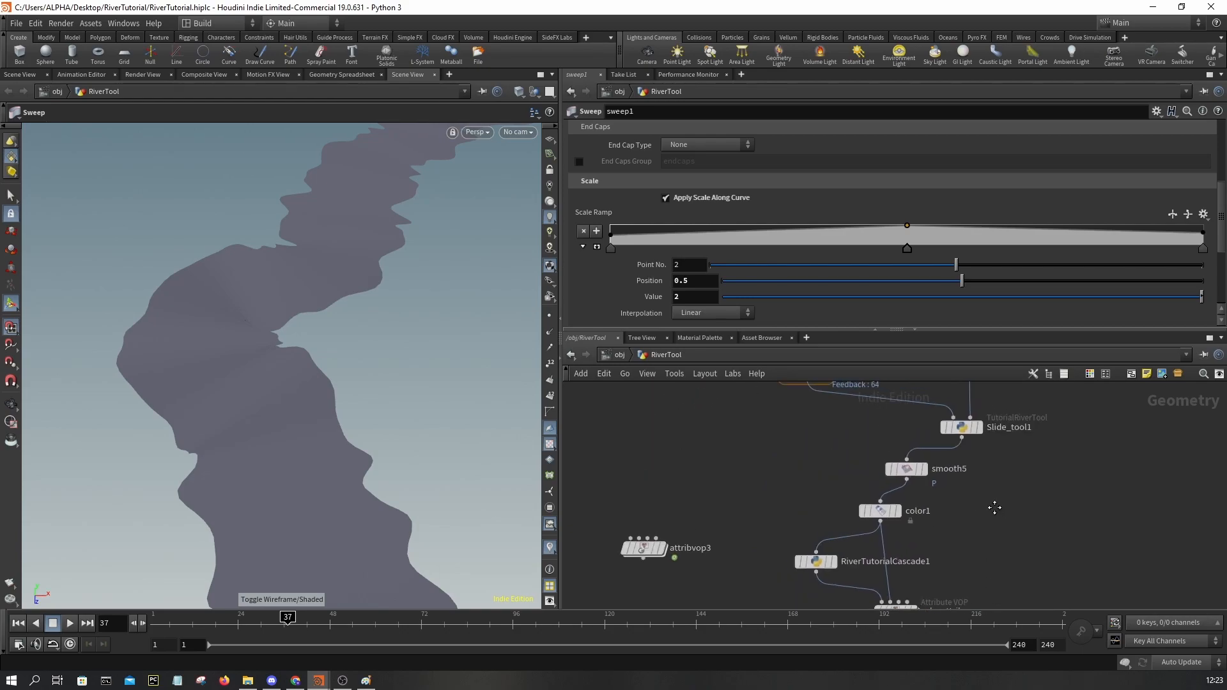
pyautogui.scroll(2, 886, 503)
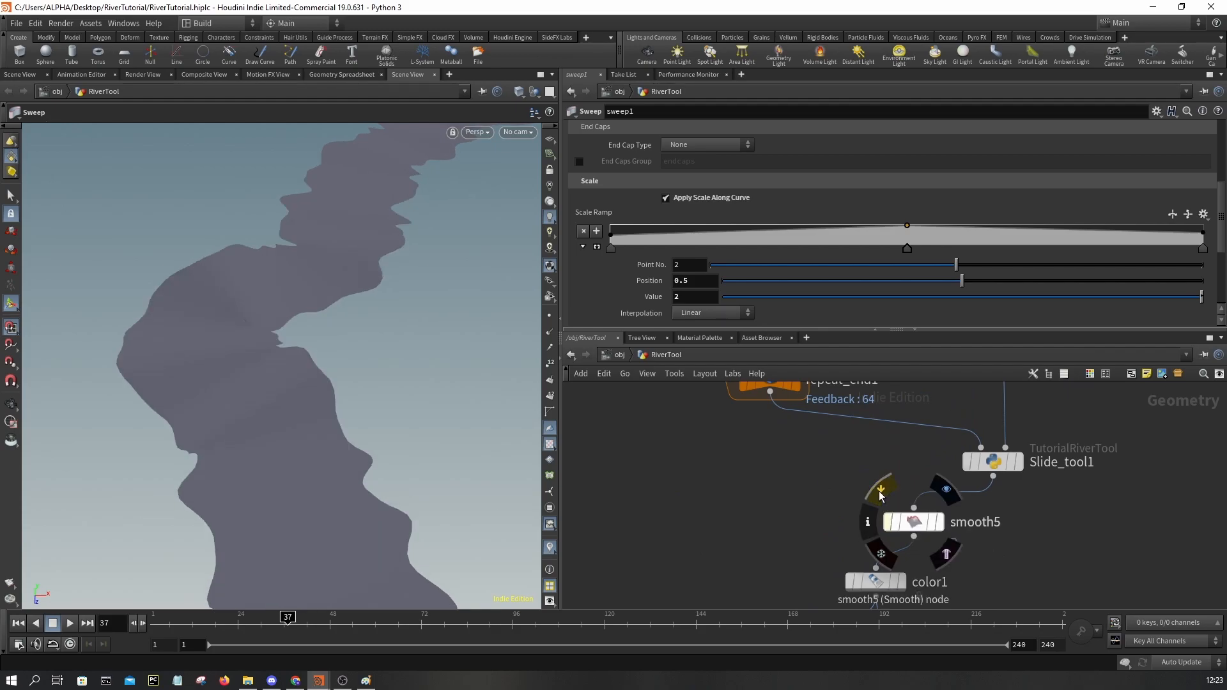
pyautogui.click(879, 495)
pyautogui.click(881, 495)
pyautogui.click(880, 495)
pyautogui.click(881, 496)
pyautogui.click(881, 495)
pyautogui.click(881, 495)
pyautogui.click(881, 495)
pyautogui.click(881, 495)
pyautogui.click(881, 495)
pyautogui.press('w')
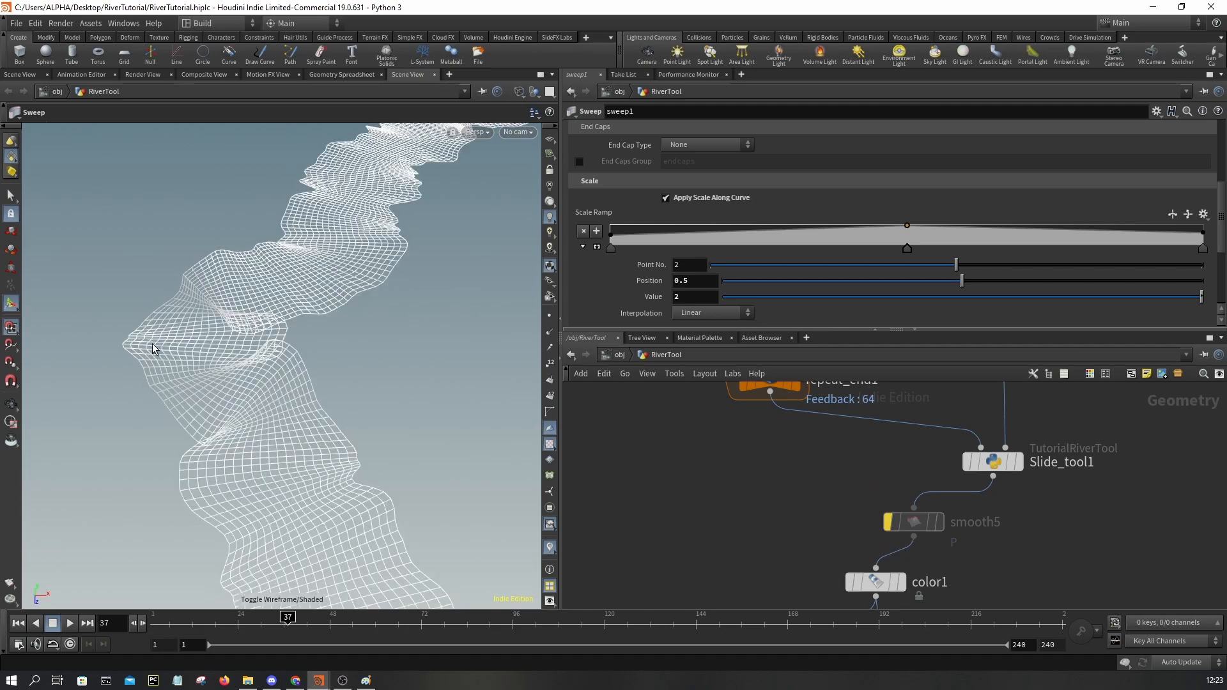
pyautogui.keyDown('alt'); pyautogui.moveTo(326, 364); pyautogui.dragTo(233, 330); pyautogui.keyUp('alt')
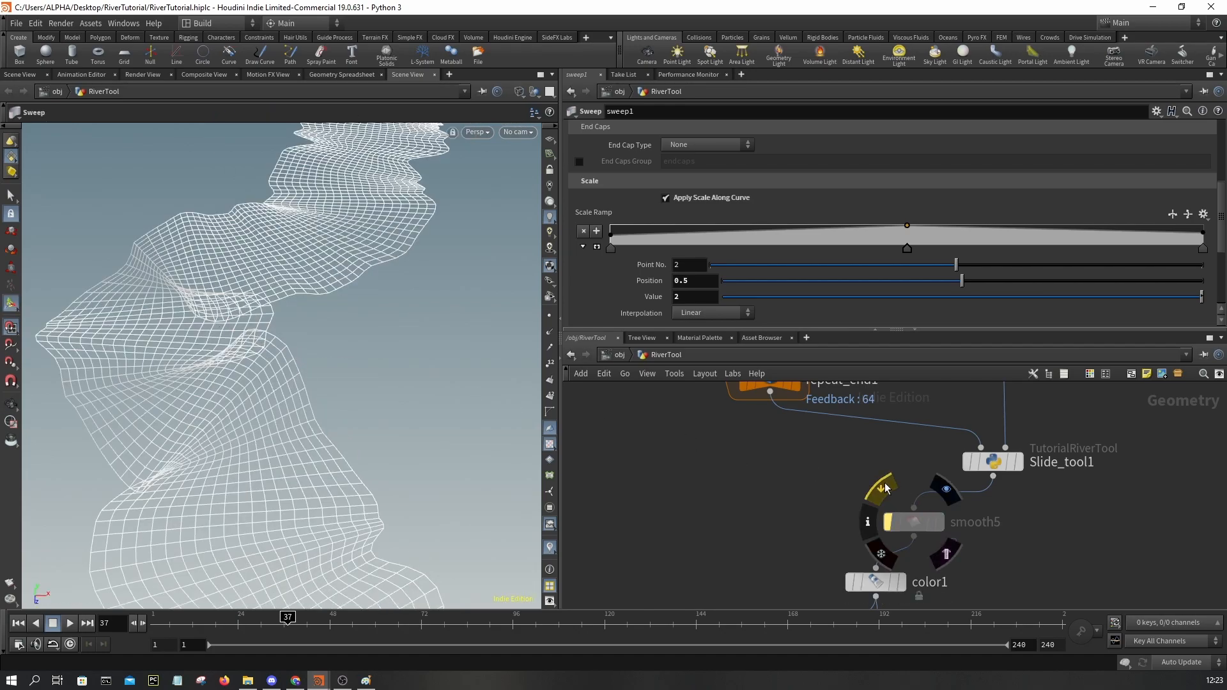
pyautogui.click(881, 493)
pyautogui.click(881, 493)
pyautogui.click(882, 492)
pyautogui.press('w')
pyautogui.press('w')
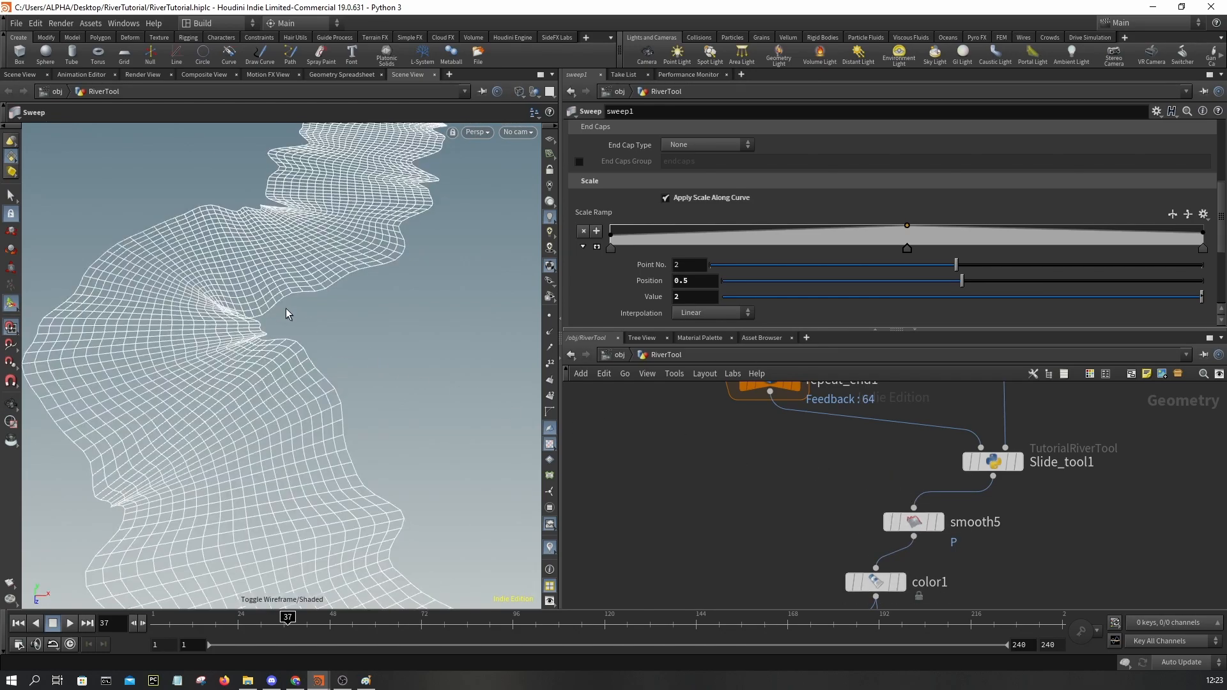
# - Display the curve at attribtransfer1 and show the parameters of resample3
pyautogui.scroll(-3, 1052, 499)
pyautogui.moveTo(1052, 511); pyautogui.dragTo(1057, 410, button='middle')
pyautogui.scroll(3, 1010, 540)
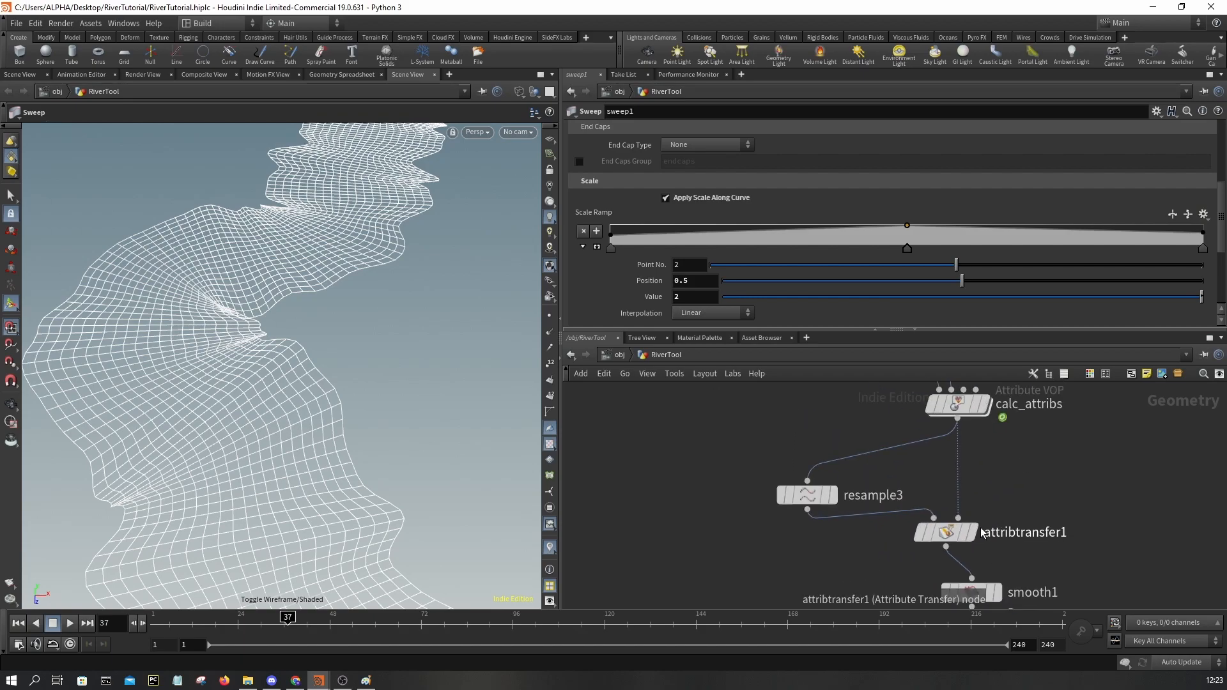
pyautogui.moveTo(962, 537)
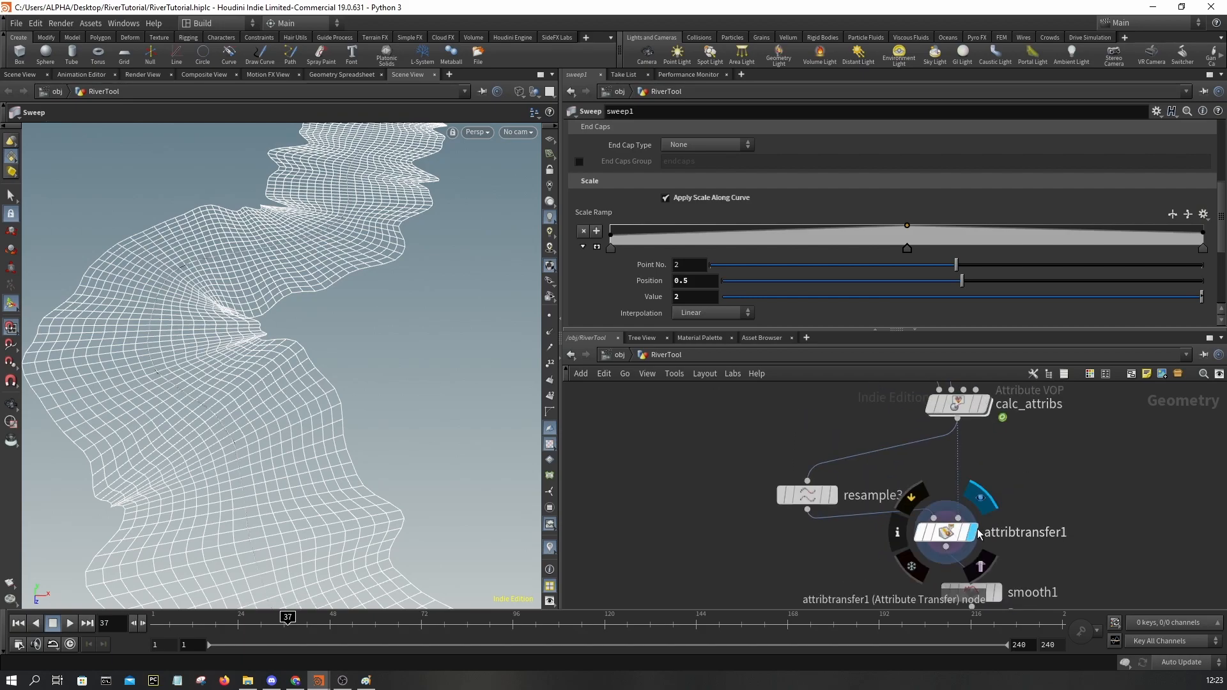
pyautogui.click(946, 537)
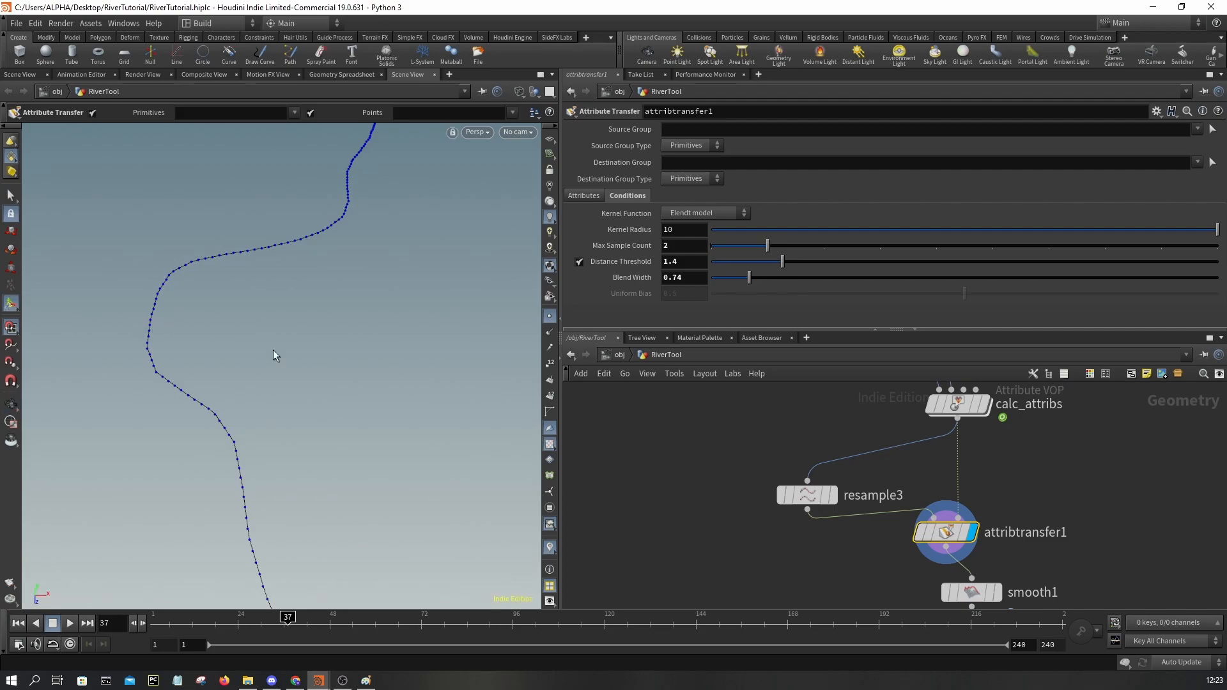
pyautogui.click(808, 496)
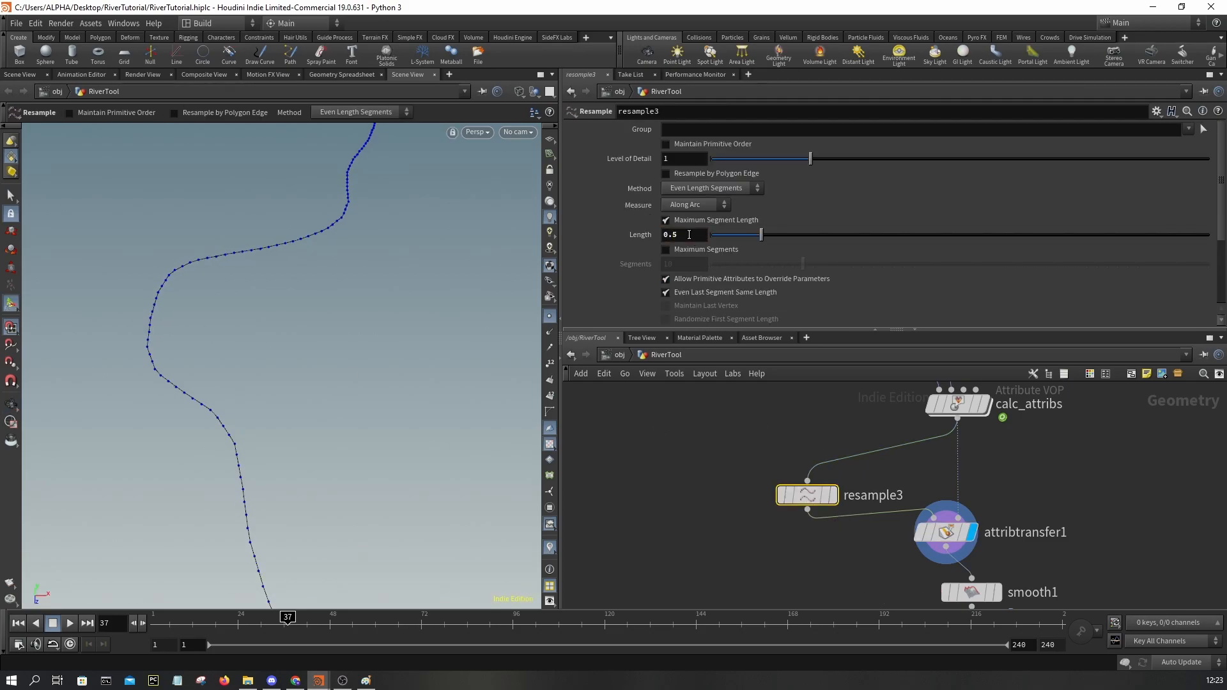
# - Try treating polygons as Interpolating Curves in resample3, inspect the curve's bend up close, and switch the option to Straight Edges
pyautogui.scroll(-3, 689, 235)
pyautogui.click(706, 248)
pyautogui.click(701, 286)
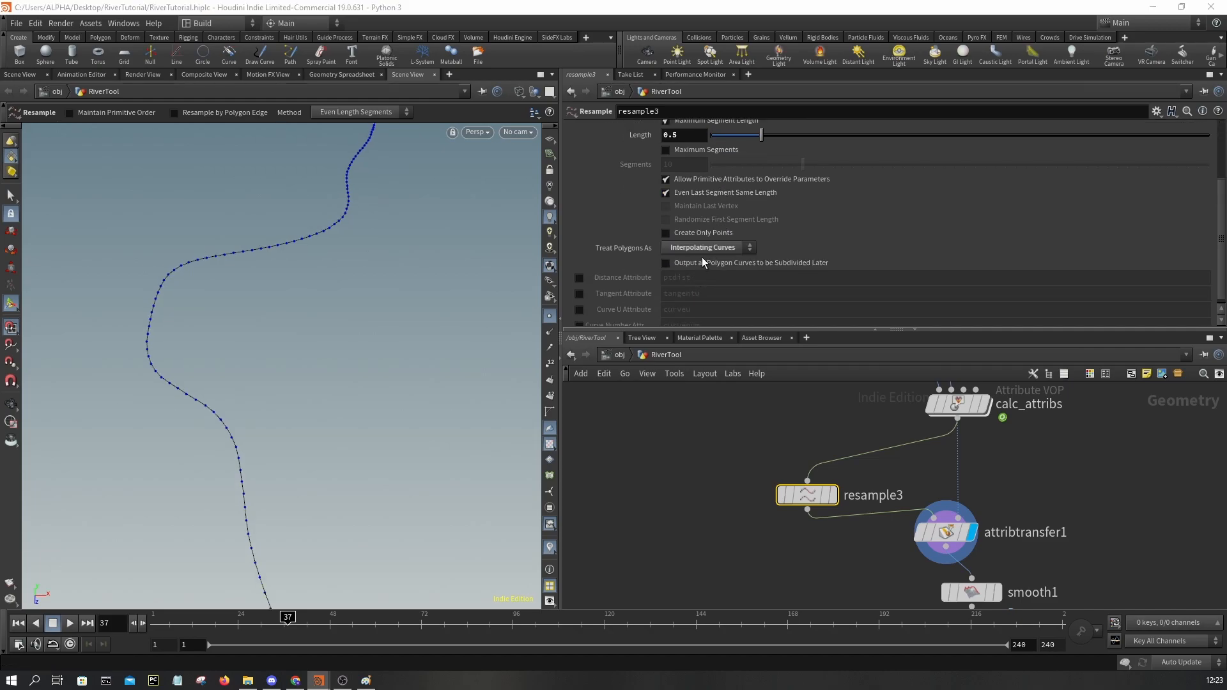
pyautogui.moveTo(446, 290); pyautogui.dragTo(267, 337)
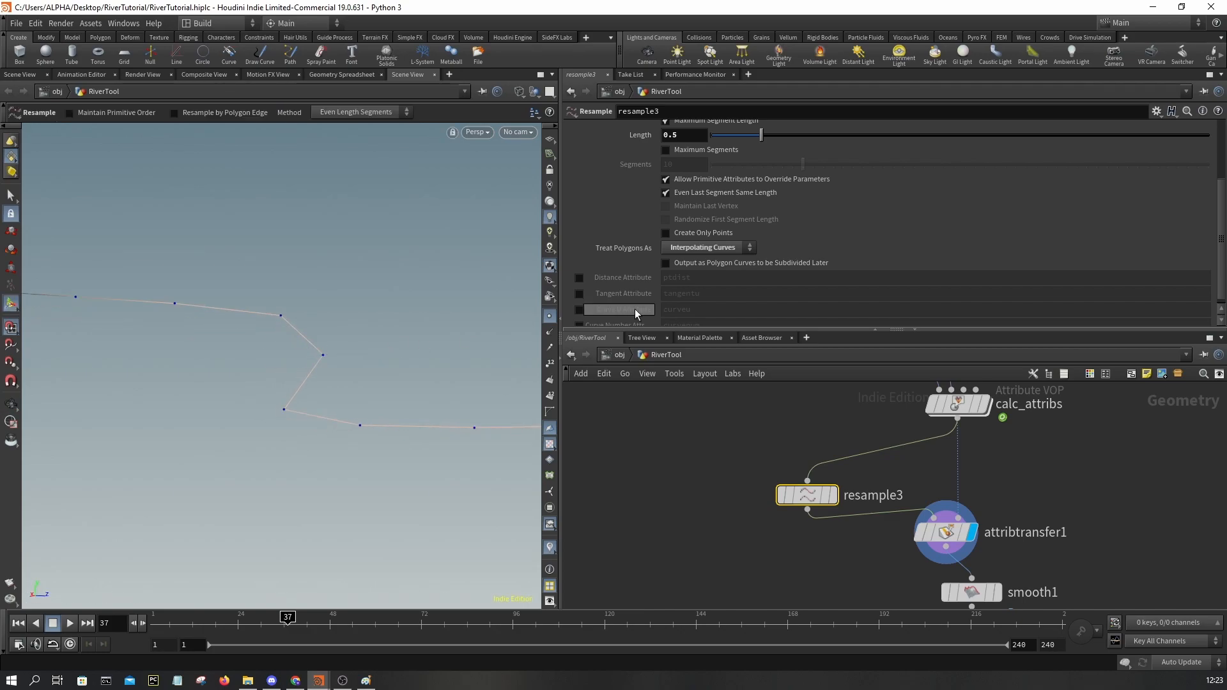
pyautogui.click(716, 251)
pyautogui.click(705, 261)
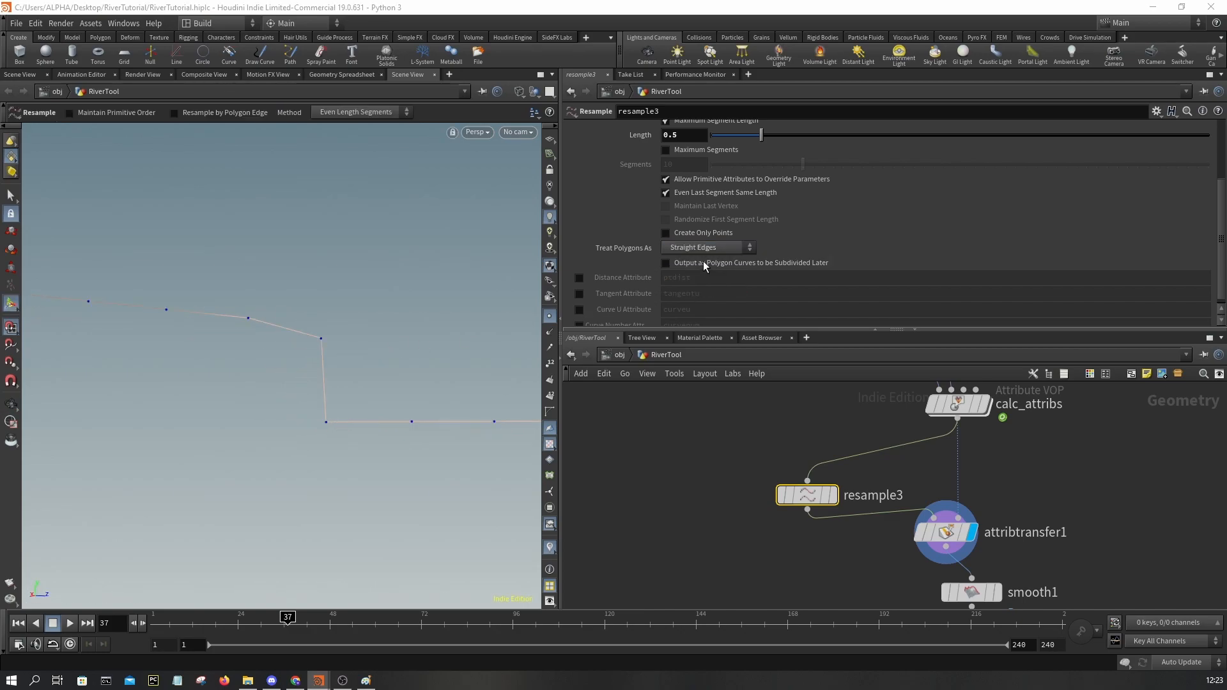
# - Compare the curve with resample3 bypassed and active, and examine the point spacing around its bends
pyautogui.moveTo(781, 479)
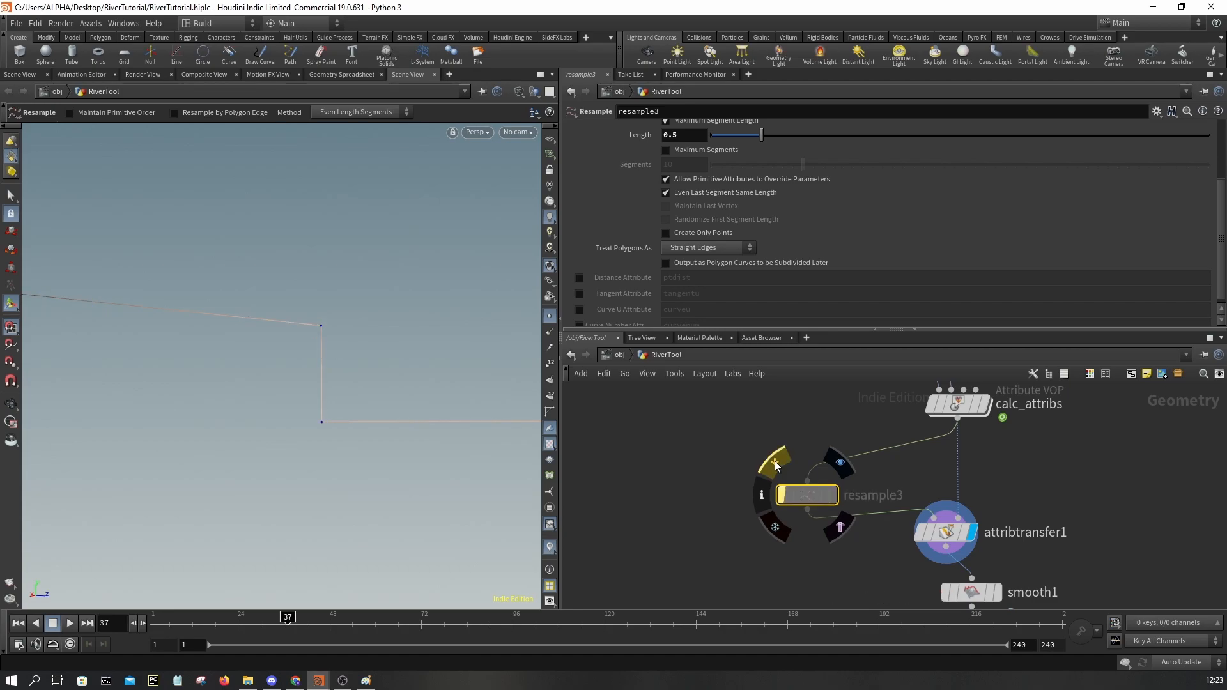
pyautogui.scroll(-10, 335, 394)
pyautogui.keyDown('alt'); pyautogui.moveTo(335, 394); pyautogui.dragTo(280, 352); pyautogui.keyUp('alt')
pyautogui.scroll(8, 279, 358)
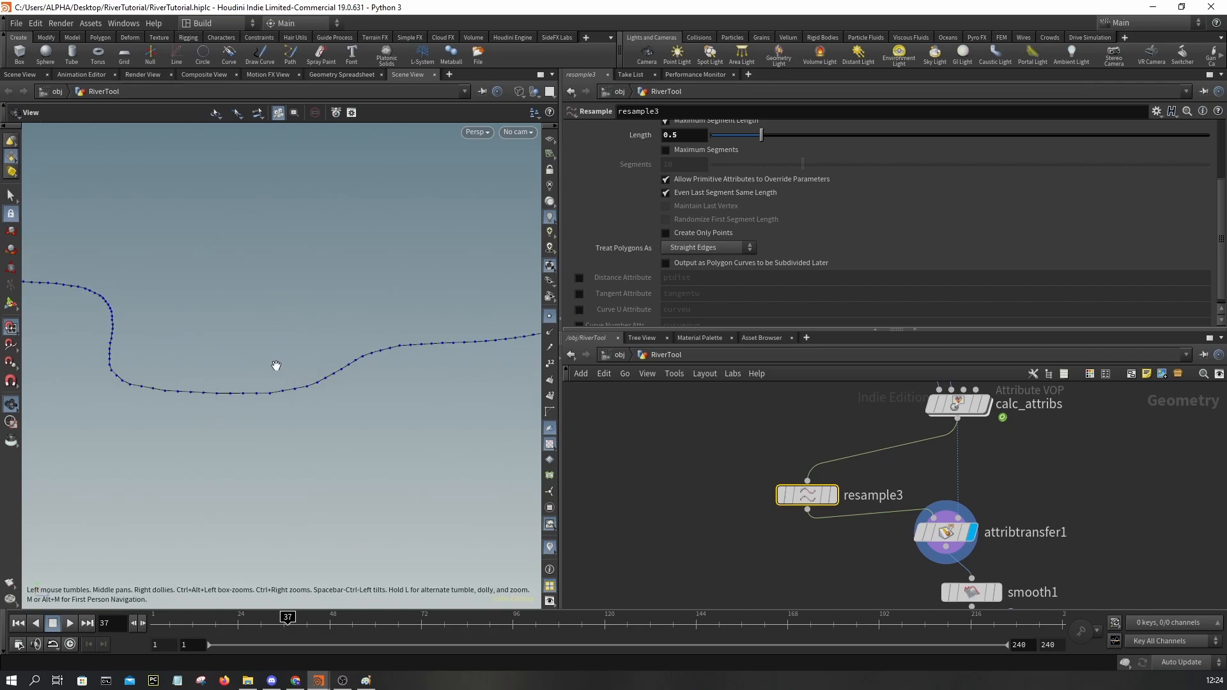
pyautogui.scroll(-4, 381, 325)
pyautogui.moveTo(386, 329); pyautogui.dragTo(307, 362, button='middle')
pyautogui.scroll(3, 300, 368)
pyautogui.scroll(2, 317, 379)
pyautogui.moveTo(317, 379); pyautogui.dragTo(394, 264)
pyautogui.moveTo(356, 322); pyautogui.dragTo(304, 314)
pyautogui.scroll(-5, 302, 323)
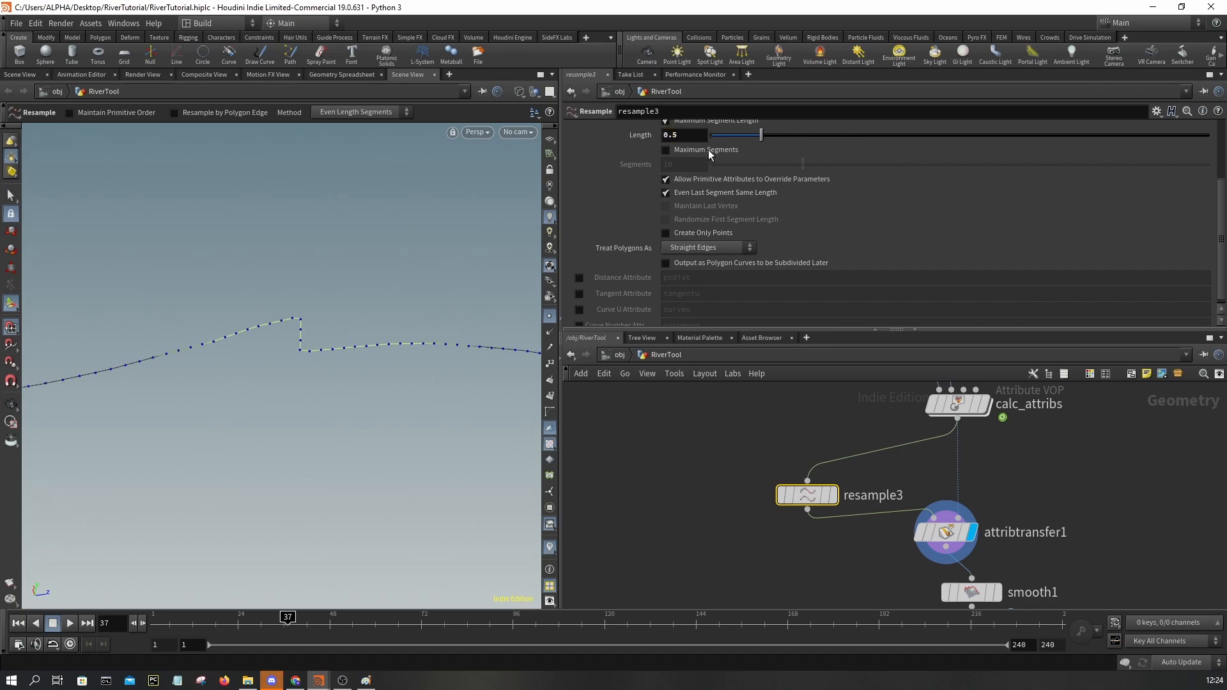
# - Display and select the sweep1 node below smooth4, and turn off the point display
pyautogui.scroll(-5, 1026, 561)
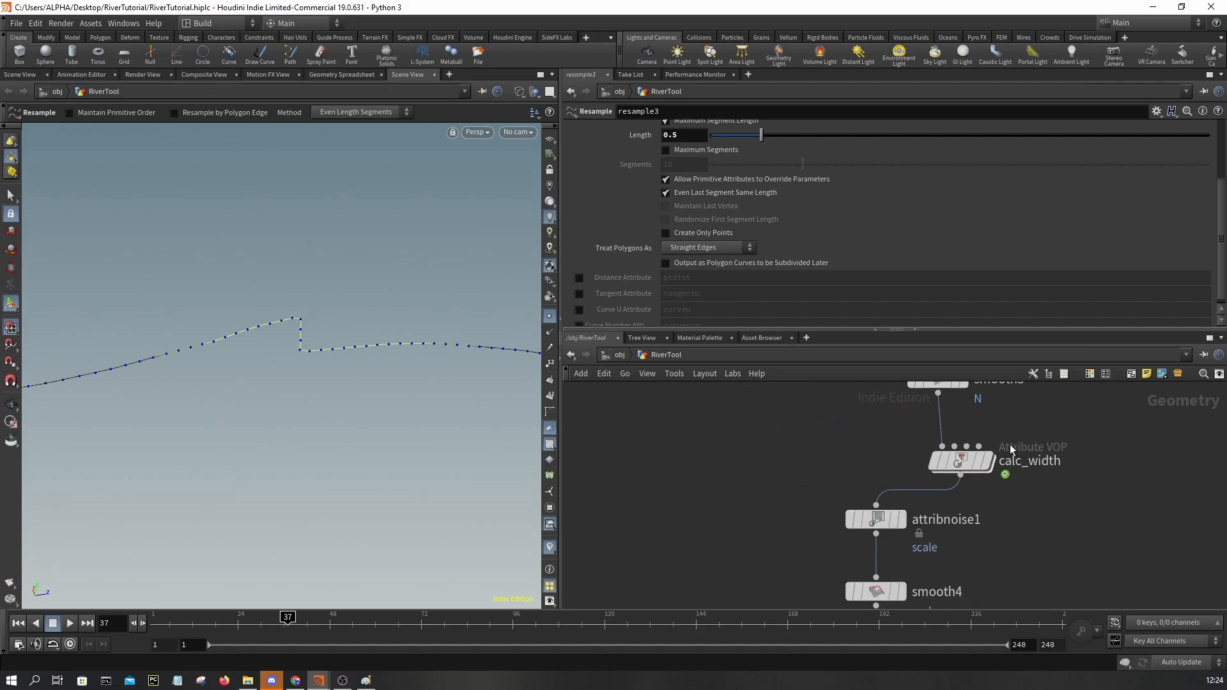
pyautogui.click(959, 460)
pyautogui.scroll(-5, 1029, 543)
pyautogui.click(890, 479)
pyautogui.click(872, 478)
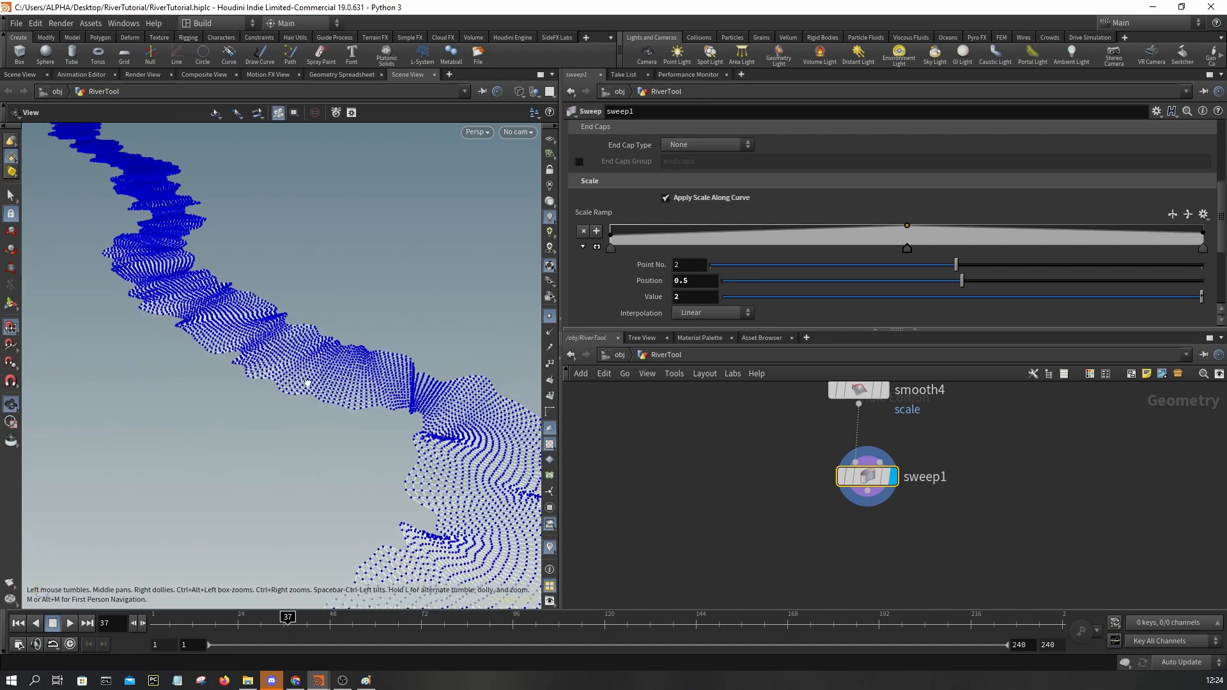
pyautogui.click(549, 315)
# - Examine the swept ribbon's overlapping inner bends in wireframe and shaded display
pyautogui.moveTo(422, 384)
pyautogui.keyDown('alt'); pyautogui.mouseDown()
pyautogui.moveTo(336, 378)
pyautogui.moveTo(296, 416)
pyautogui.moveTo(203, 376)
pyautogui.mouseUp(); pyautogui.keyUp('alt')
pyautogui.press('w')
pyautogui.press('w')
pyautogui.press('space')
pyautogui.scroll(10, 361, 381)
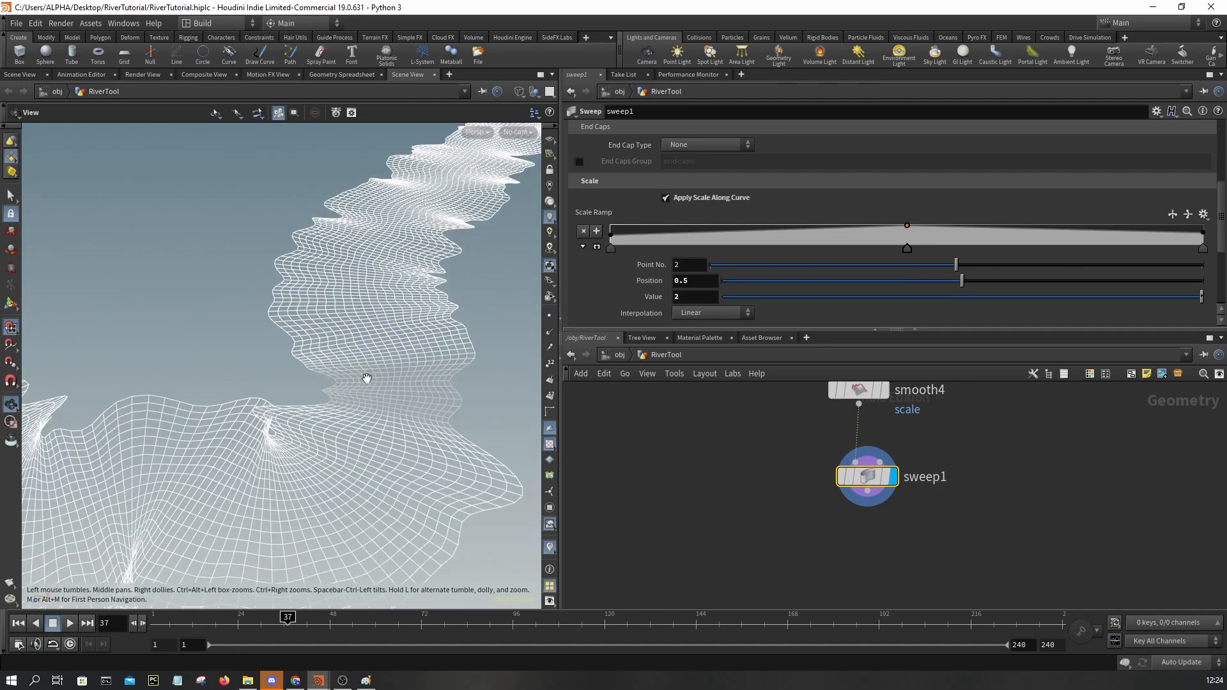
pyautogui.moveTo(341, 448)
pyautogui.mouseDown()
pyautogui.moveTo(337, 351)
pyautogui.moveTo(379, 350)
pyautogui.moveTo(323, 379)
pyautogui.mouseUp()
pyautogui.press('w')
pyautogui.press('w')
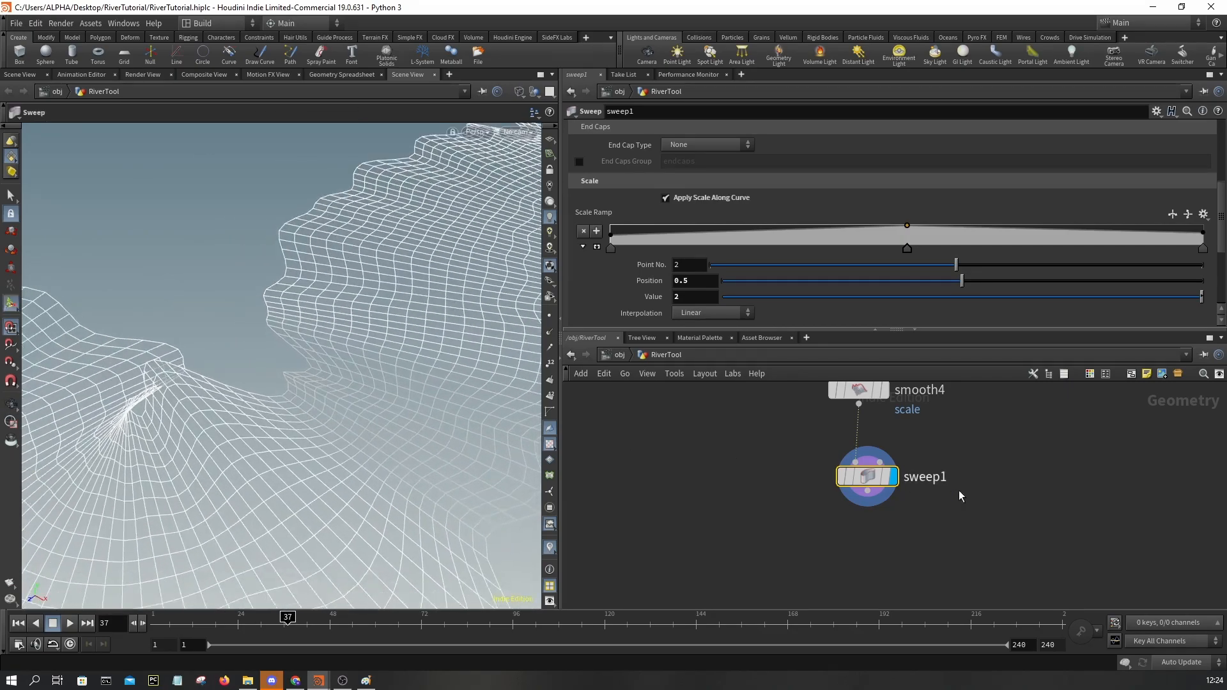
# - Set the value of the sweep1 Scale Ramp's middle point to 1.75
pyautogui.moveTo(911, 481); pyautogui.dragTo(978, 559, button='middle')
pyautogui.scroll(-5, 375, 414)
pyautogui.moveTo(376, 414); pyautogui.dragTo(230, 425)
pyautogui.scroll(5, 266, 416)
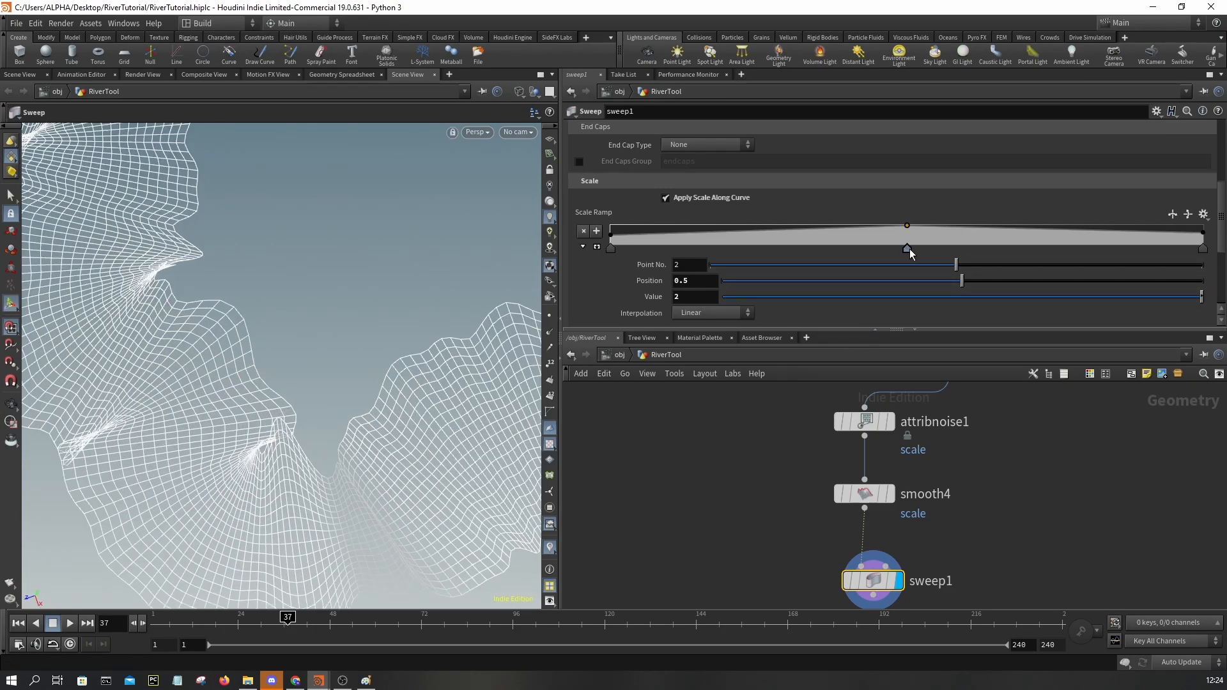
pyautogui.click(706, 301)
pyautogui.write('1.75')
pyautogui.press('Return')
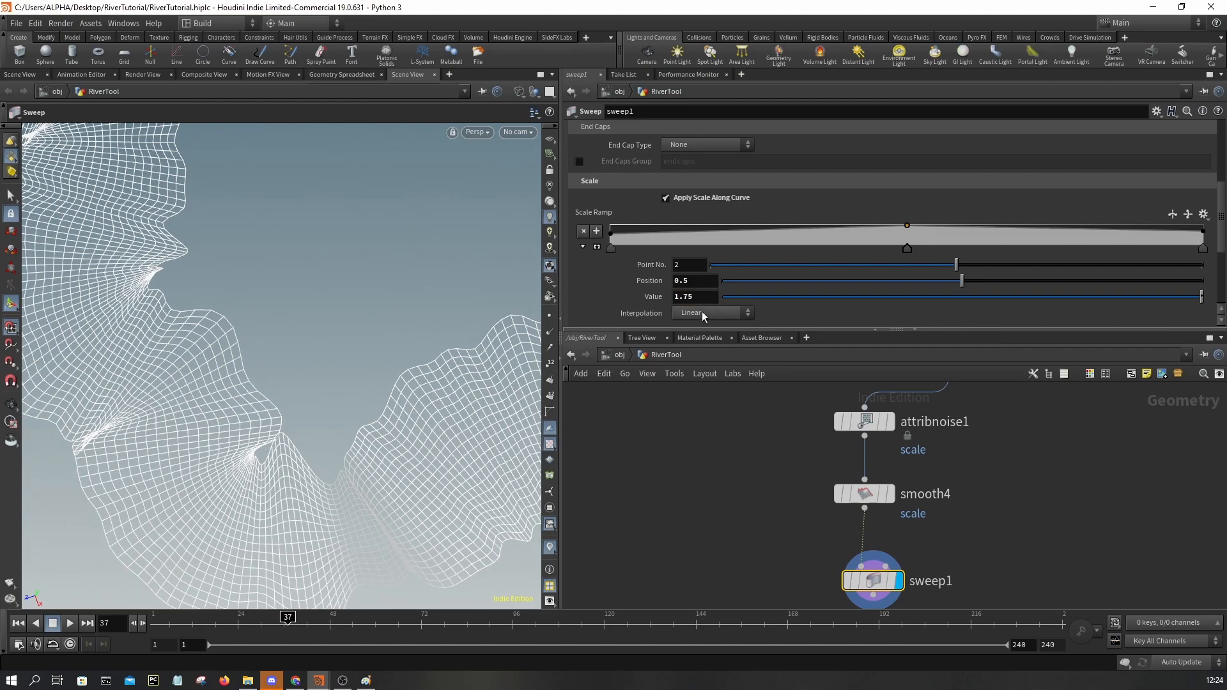
# - Examine the ribbon's width and bends with the new ramp value in shaded and wireframe display
pyautogui.press('Escape')
pyautogui.scroll(-5, 321, 366)
pyautogui.moveTo(321, 366)
pyautogui.mouseDown()
pyautogui.moveTo(269, 401)
pyautogui.moveTo(398, 313)
pyautogui.moveTo(512, 290)
pyautogui.moveTo(483, 365)
pyautogui.moveTo(482, 343)
pyautogui.mouseUp()
pyautogui.press('w')
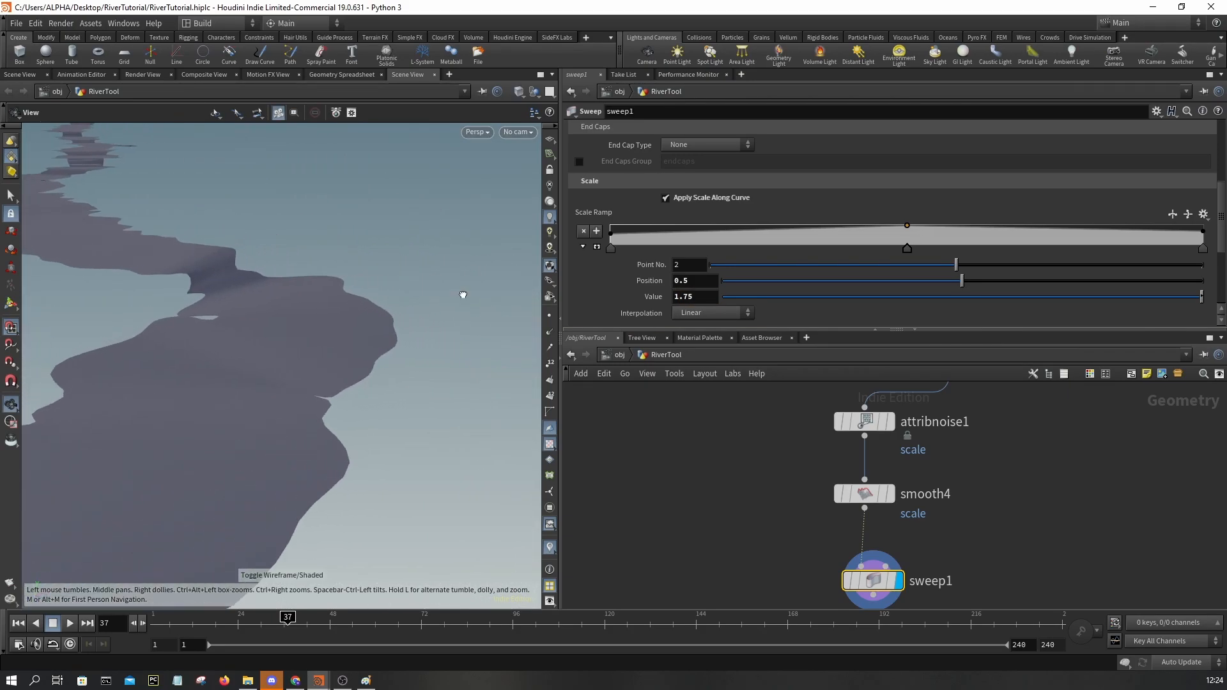
pyautogui.press('w')
pyautogui.press('w')
pyautogui.press('w')
pyautogui.press('Return')
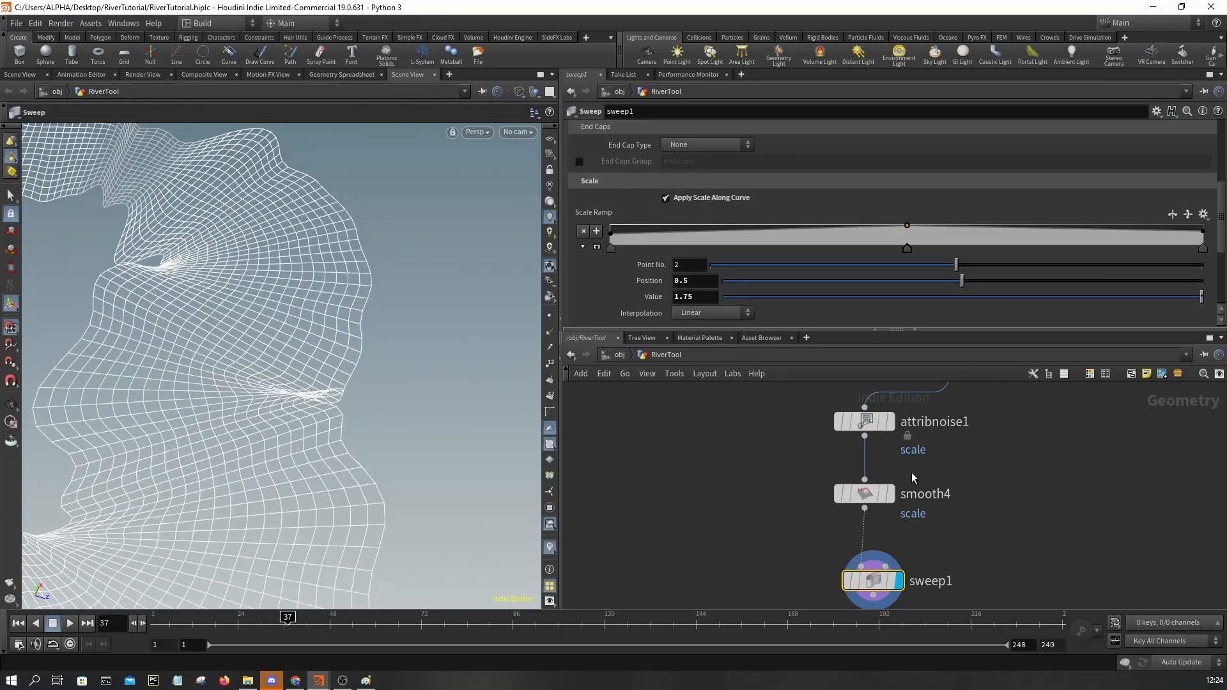
# - Display and select smooth4, and examine the distribution of points along its curve
pyautogui.click(895, 491)
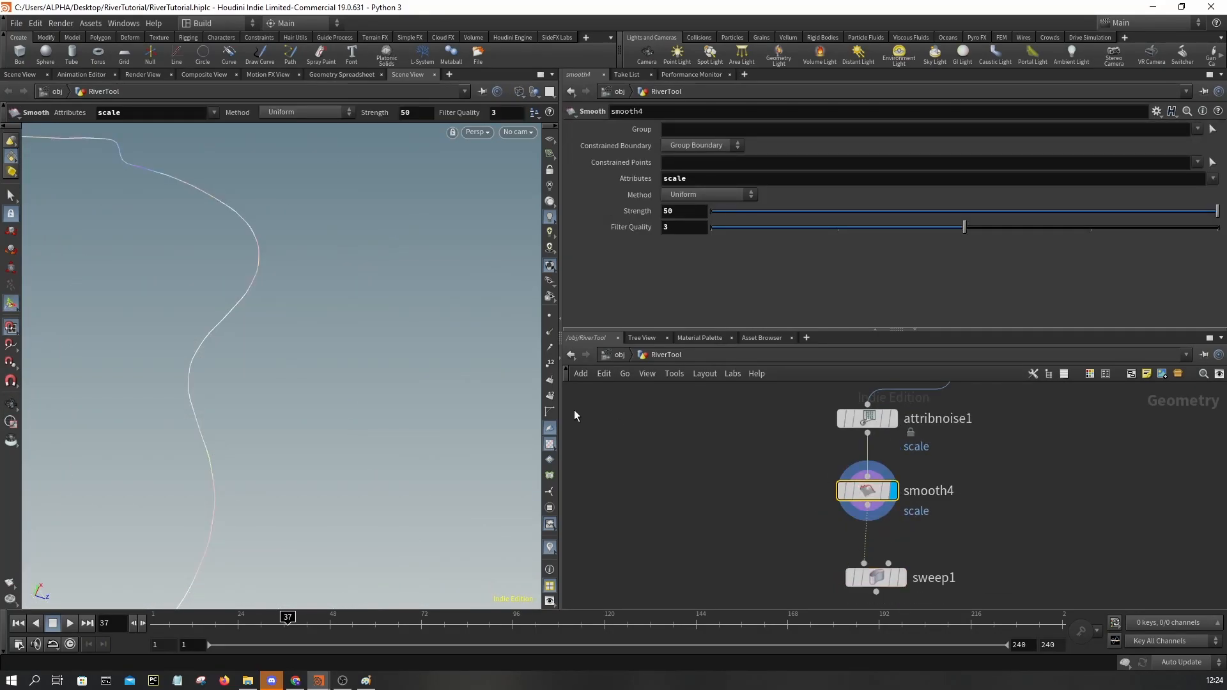
pyautogui.click(554, 316)
pyautogui.press('Escape')
pyautogui.moveTo(291, 291); pyautogui.dragTo(430, 359)
pyautogui.press('Return')
pyautogui.click(549, 316)
# - Display and select smooth5 below Slide_tool1, set its Strength to 50, and check the curve's points
pyautogui.scroll(-6, 896, 498)
pyautogui.moveTo(895, 499); pyautogui.dragTo(934, 607, button='middle')
pyautogui.scroll(6, 890, 453)
pyautogui.click(828, 491)
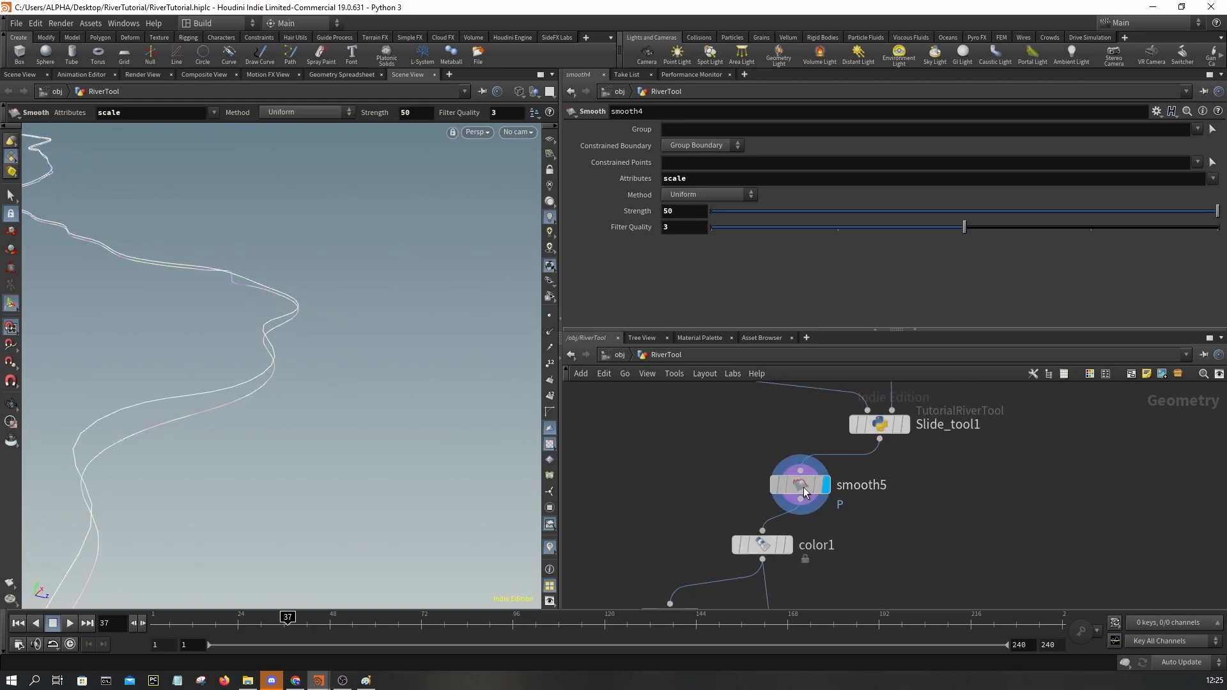
pyautogui.moveTo(1047, 224); pyautogui.dragTo(1221, 213)
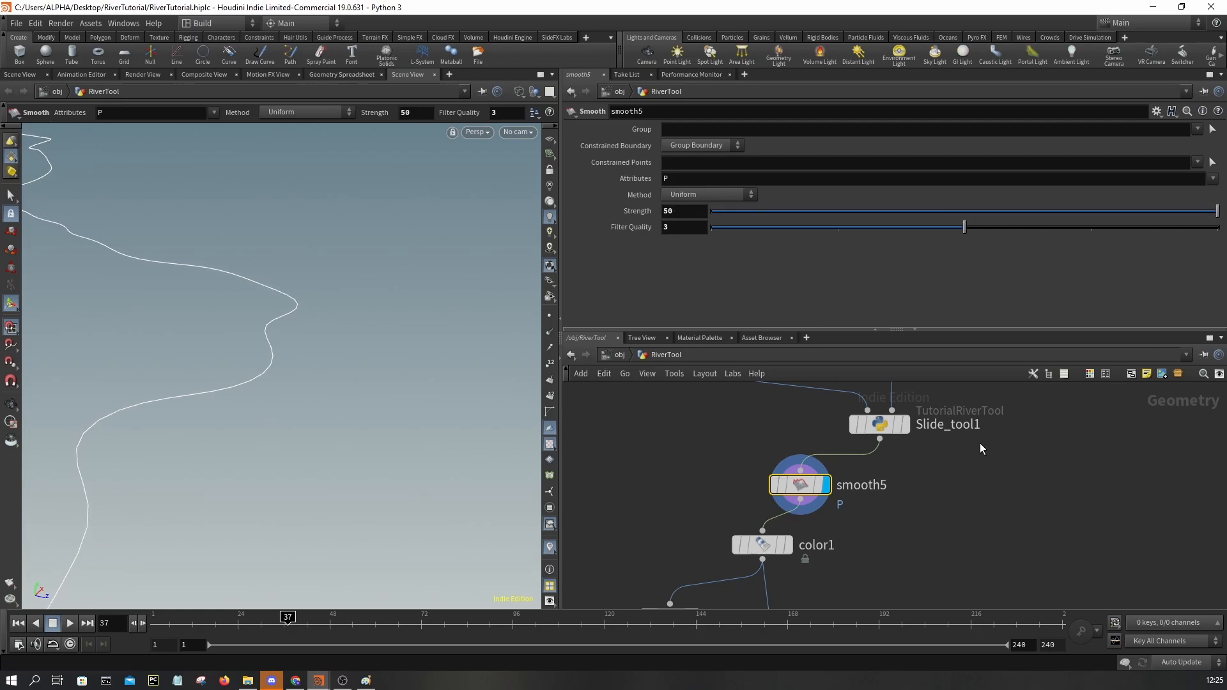
pyautogui.scroll(-3, 985, 448)
pyautogui.click(549, 316)
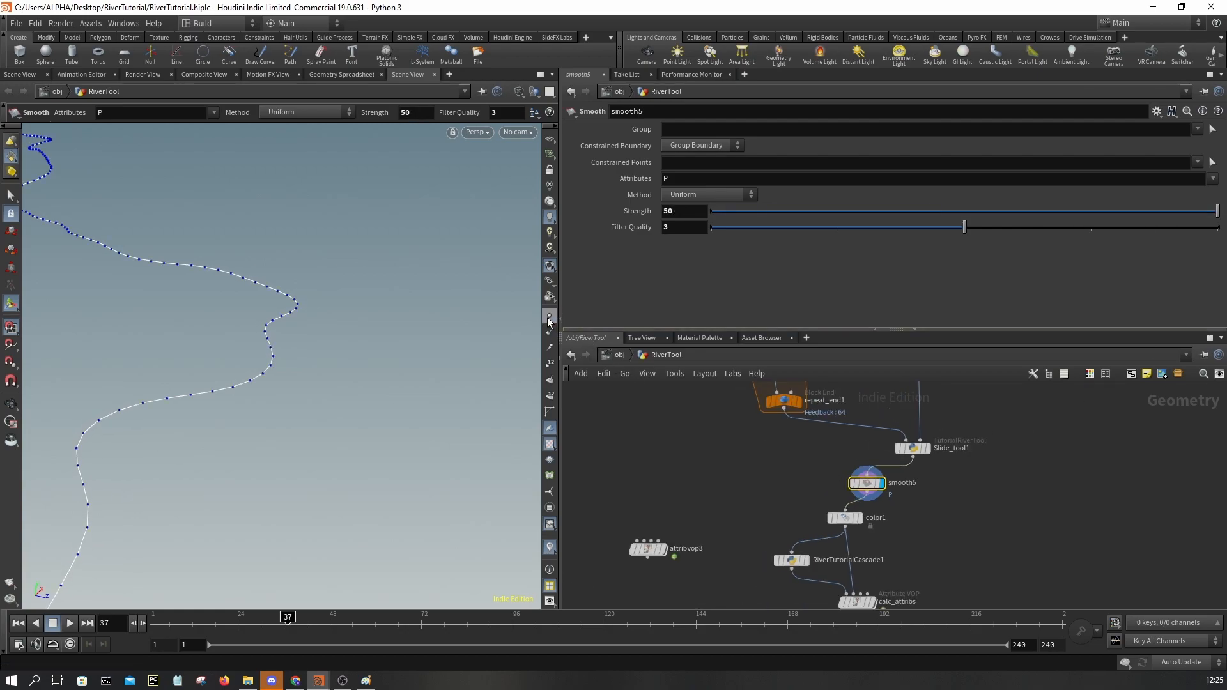
pyautogui.click(550, 316)
# - Display and select smooth1 below attribtransfer1, and turn on the point display
pyautogui.scroll(-2, 886, 521)
pyautogui.moveTo(892, 532); pyautogui.dragTo(913, 477, button='middle')
pyautogui.scroll(5, 907, 480)
pyautogui.click(847, 489)
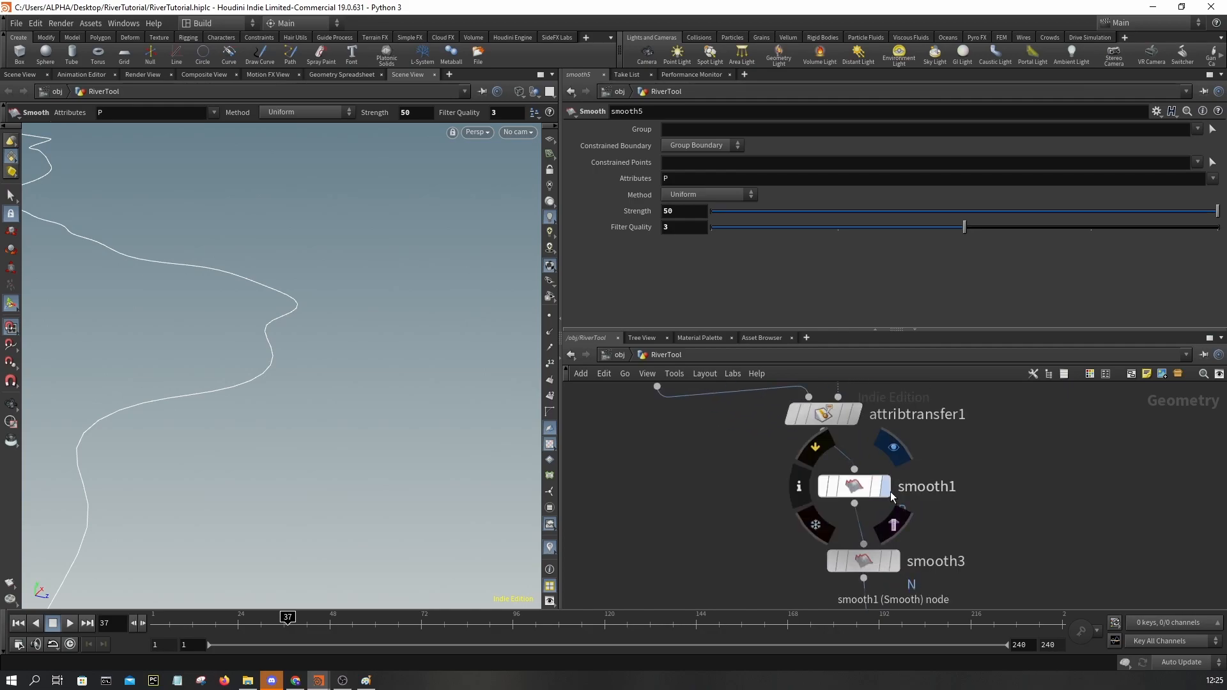
pyautogui.click(549, 316)
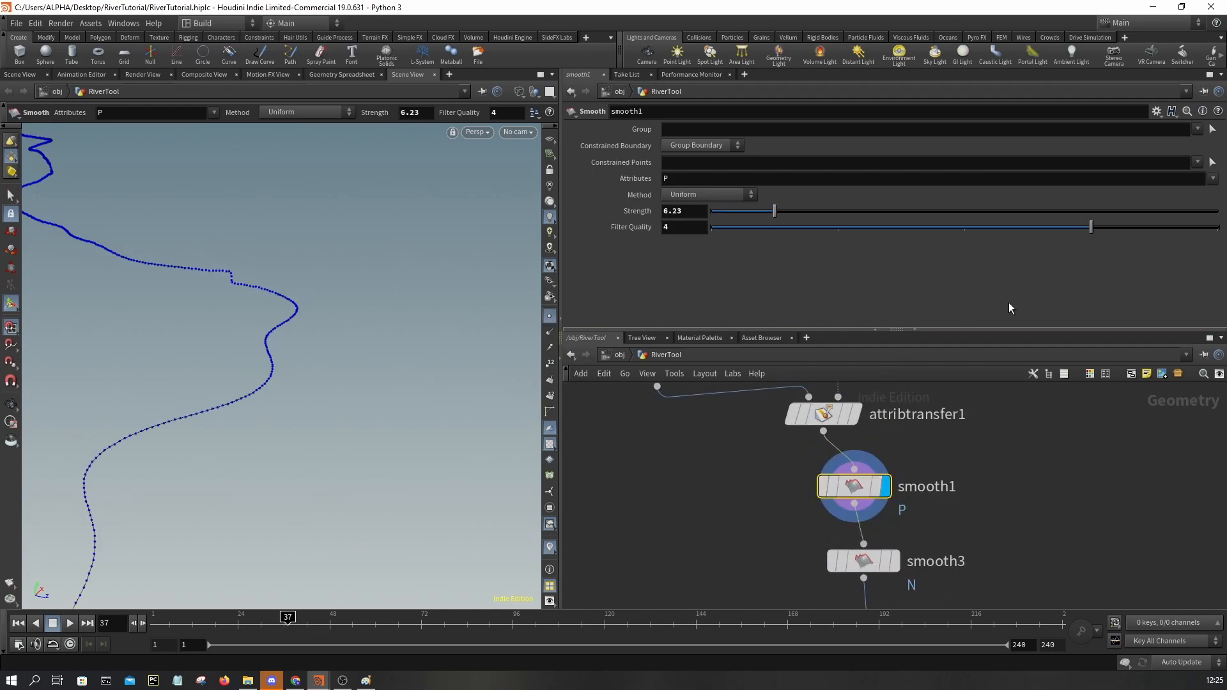
# - Set smooth1's Strength to 13.19 and Filter Quality to 4, checking the sharp step in the curve
pyautogui.moveTo(774, 211)
pyautogui.mouseDown()
pyautogui.moveTo(1140, 221)
pyautogui.moveTo(714, 214)
pyautogui.moveTo(761, 214)
pyautogui.mouseUp()
pyautogui.press('space')
pyautogui.scroll(6, 237, 274)
pyautogui.scroll(2, 204, 273)
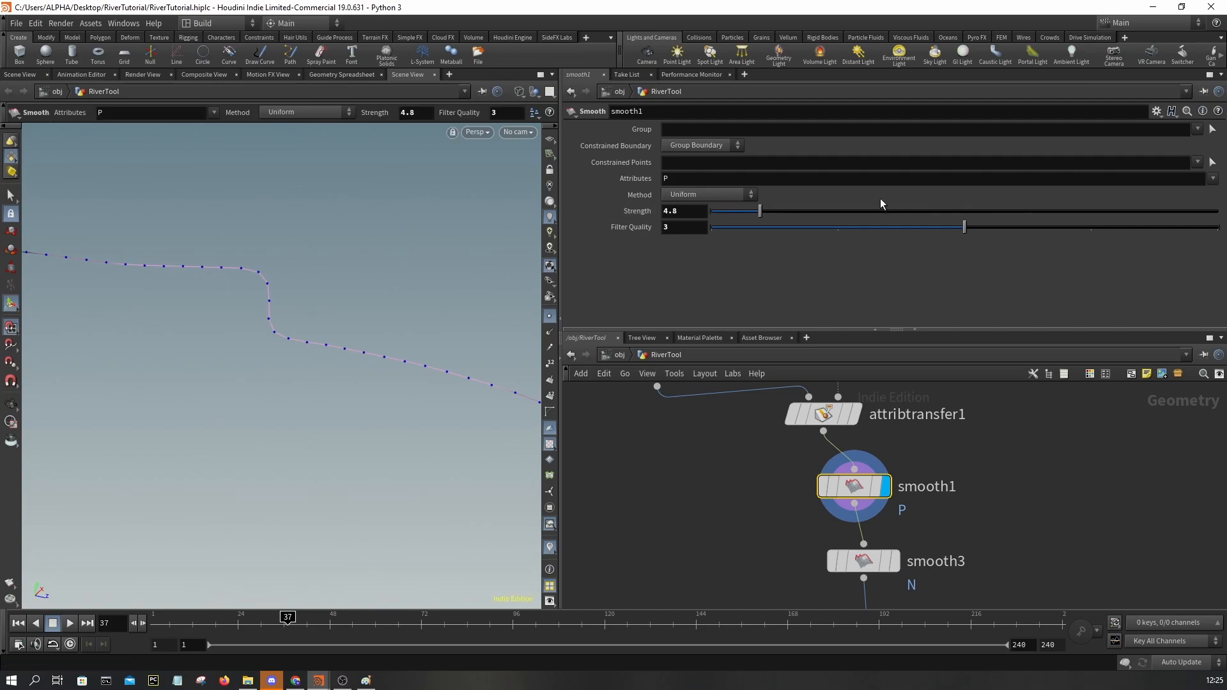
pyautogui.moveTo(760, 211)
pyautogui.mouseDown()
pyautogui.moveTo(999, 208)
pyautogui.moveTo(1032, 213)
pyautogui.moveTo(895, 223)
pyautogui.moveTo(1051, 231)
pyautogui.moveTo(746, 207)
pyautogui.moveTo(770, 211)
pyautogui.mouseUp()
pyautogui.moveTo(880, 228); pyautogui.dragTo(845, 228)
pyautogui.press('Escape')
pyautogui.moveTo(424, 364); pyautogui.dragTo(410, 451)
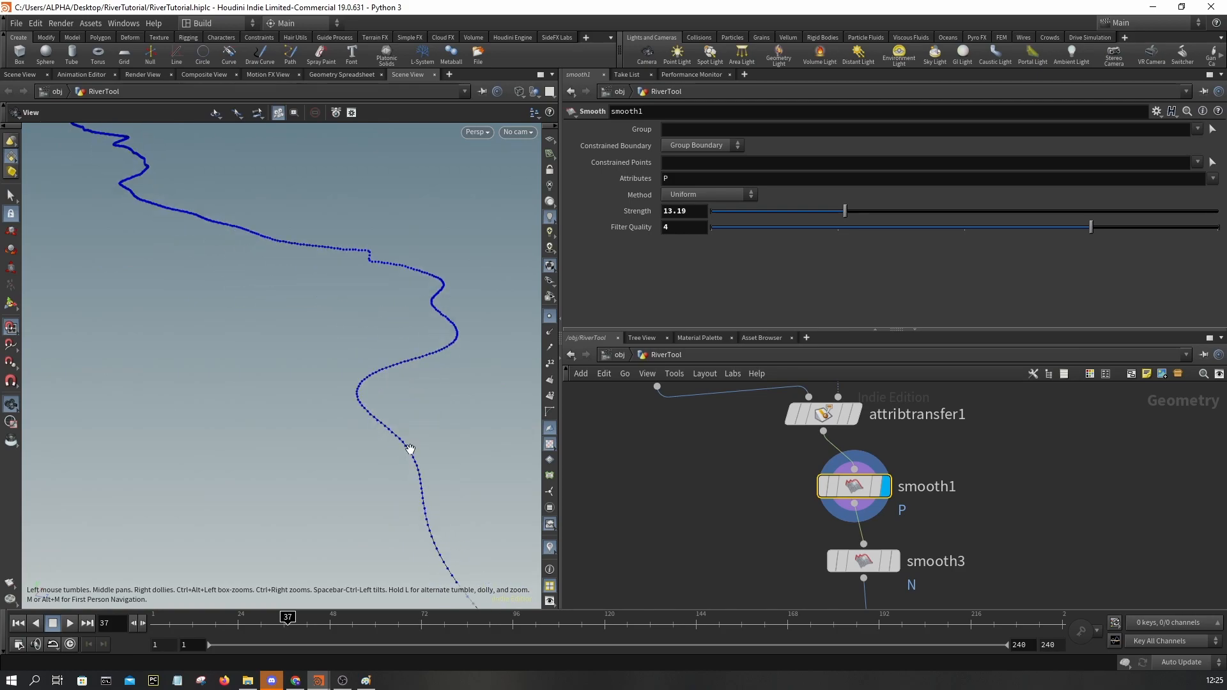
# - Display smooth3 with point normals turned on, and adjust its Filter Quality and Strength
pyautogui.scroll(3, 411, 450)
pyautogui.moveTo(950, 524); pyautogui.dragTo(924, 467, button='middle')
pyautogui.click(867, 504)
pyautogui.click(850, 504)
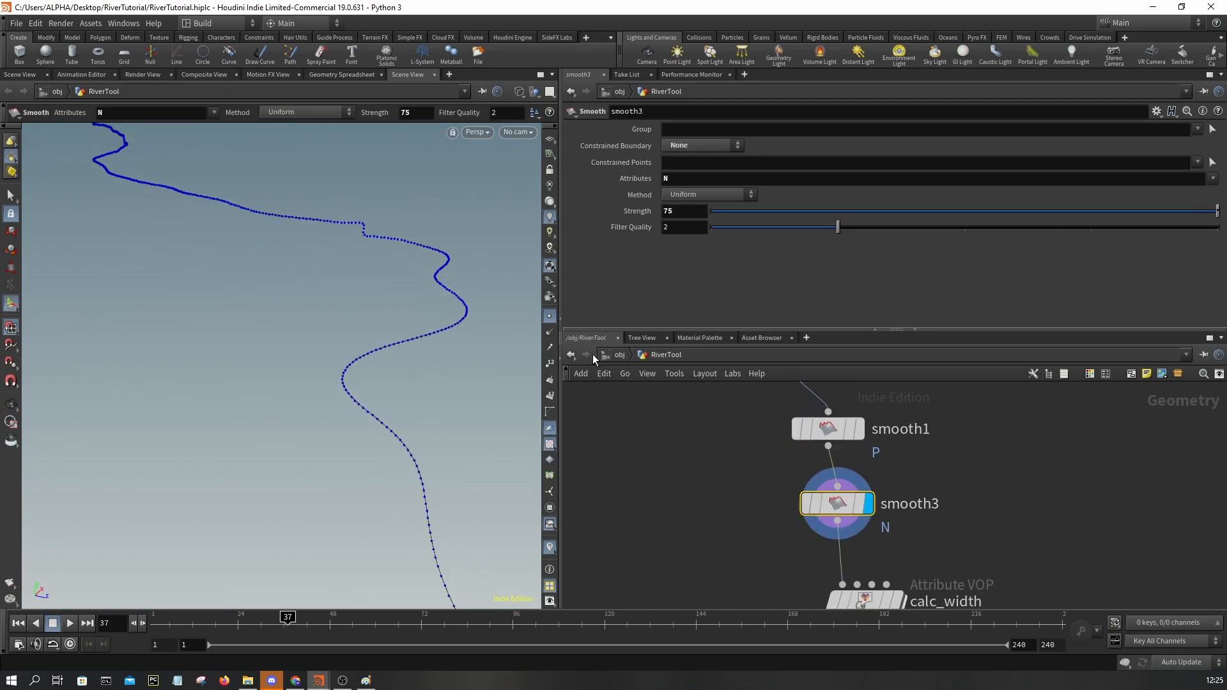
pyautogui.scroll(6, 365, 411)
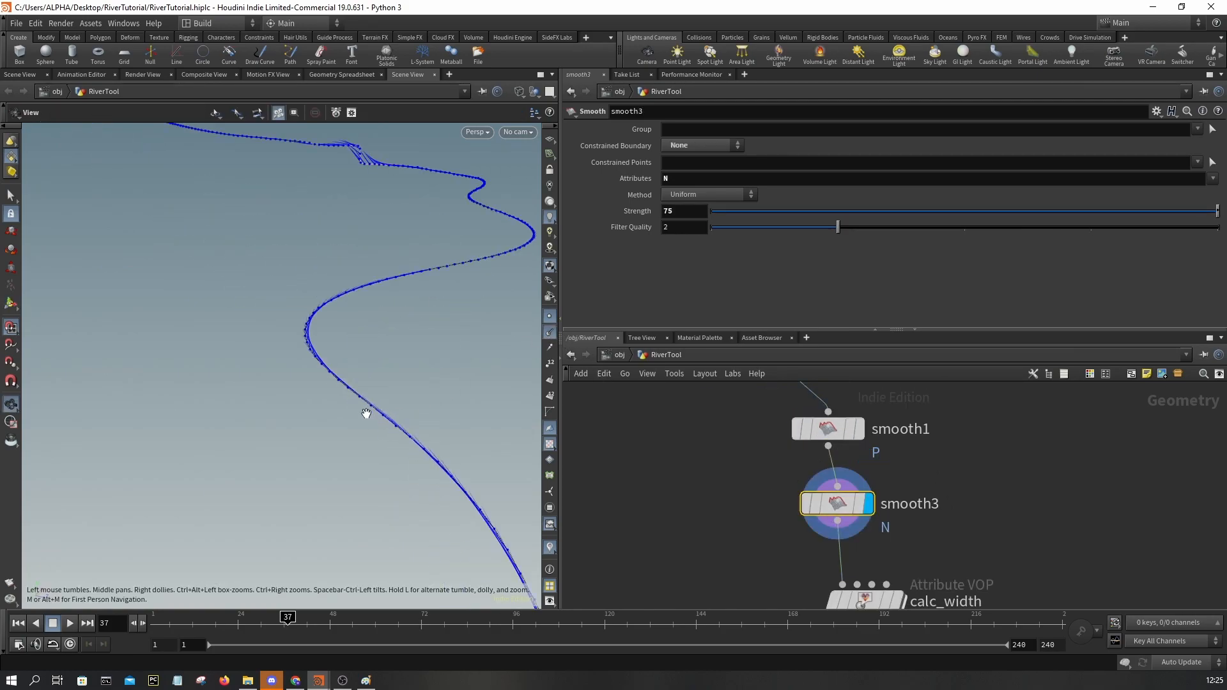
pyautogui.click(812, 500)
pyautogui.click(811, 500)
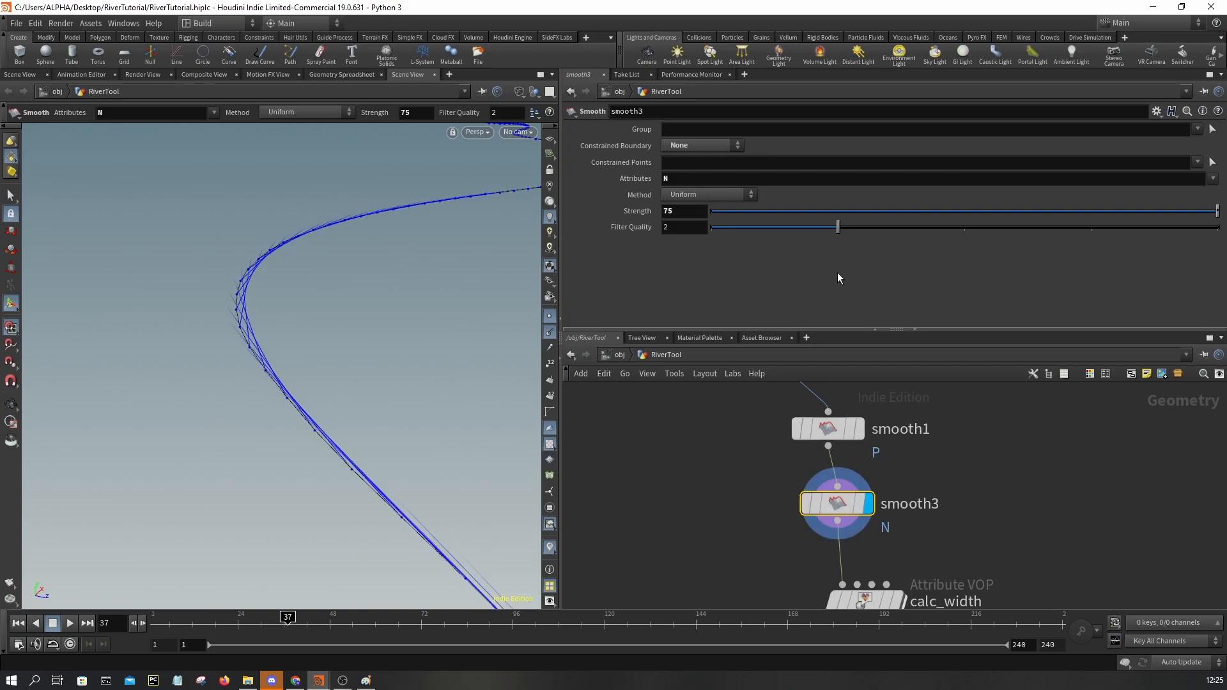
pyautogui.moveTo(841, 225)
pyautogui.mouseDown()
pyautogui.moveTo(754, 225)
pyautogui.moveTo(945, 222)
pyautogui.moveTo(823, 220)
pyautogui.mouseUp()
pyautogui.click(682, 209)
pyautogui.press('Return')
# - Display and select the attribnoise1 node
pyautogui.scroll(-3, 958, 485)
pyautogui.moveTo(958, 485); pyautogui.dragTo(956, 378, button='middle')
pyautogui.scroll(4, 877, 462)
pyautogui.click(856, 477)
pyautogui.click(845, 479)
# - Display and select sweep1, turn off the point and normal displays, and check the ribbon in wireframe and shaded mode
pyautogui.scroll(-2, 941, 508)
pyautogui.moveTo(942, 508); pyautogui.dragTo(942, 365, button='middle')
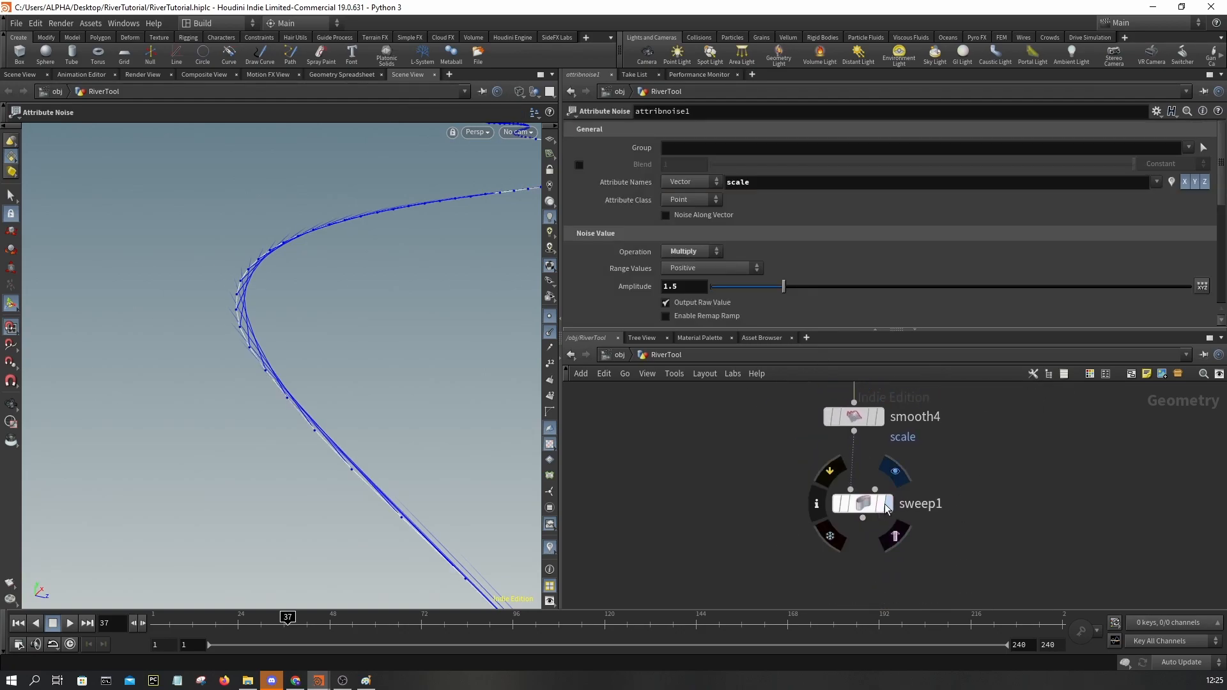
pyautogui.click(888, 503)
pyautogui.click(856, 505)
pyautogui.click(549, 316)
pyautogui.click(550, 332)
pyautogui.scroll(-5, 318, 310)
pyautogui.moveTo(318, 309)
pyautogui.keyDown('alt'); pyautogui.mouseDown()
pyautogui.moveTo(347, 270)
pyautogui.moveTo(268, 357)
pyautogui.moveTo(304, 242)
pyautogui.mouseUp(); pyautogui.keyUp('alt')
pyautogui.press('w')
pyautogui.press('w')
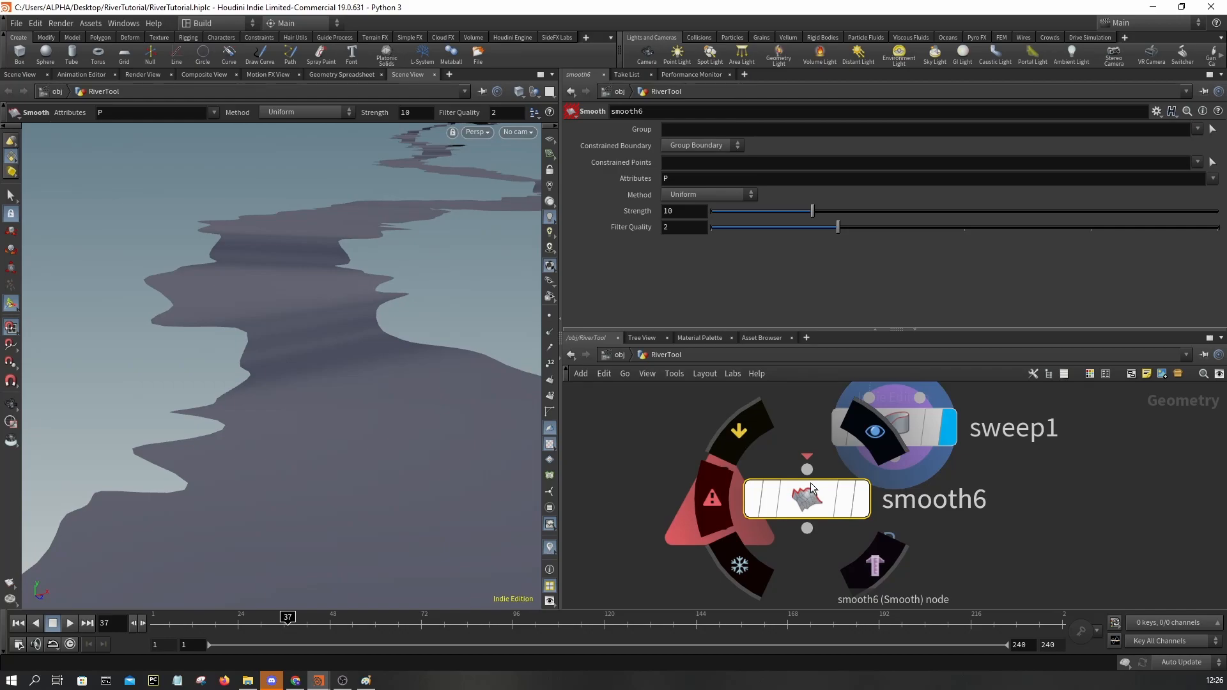
# - Connect smooth6 to sweep1's output, display it, and set Strength to 38.76, Filter Quality to 3 and Constrained Boundary to None
pyautogui.moveTo(808, 467); pyautogui.dragTo(894, 456)
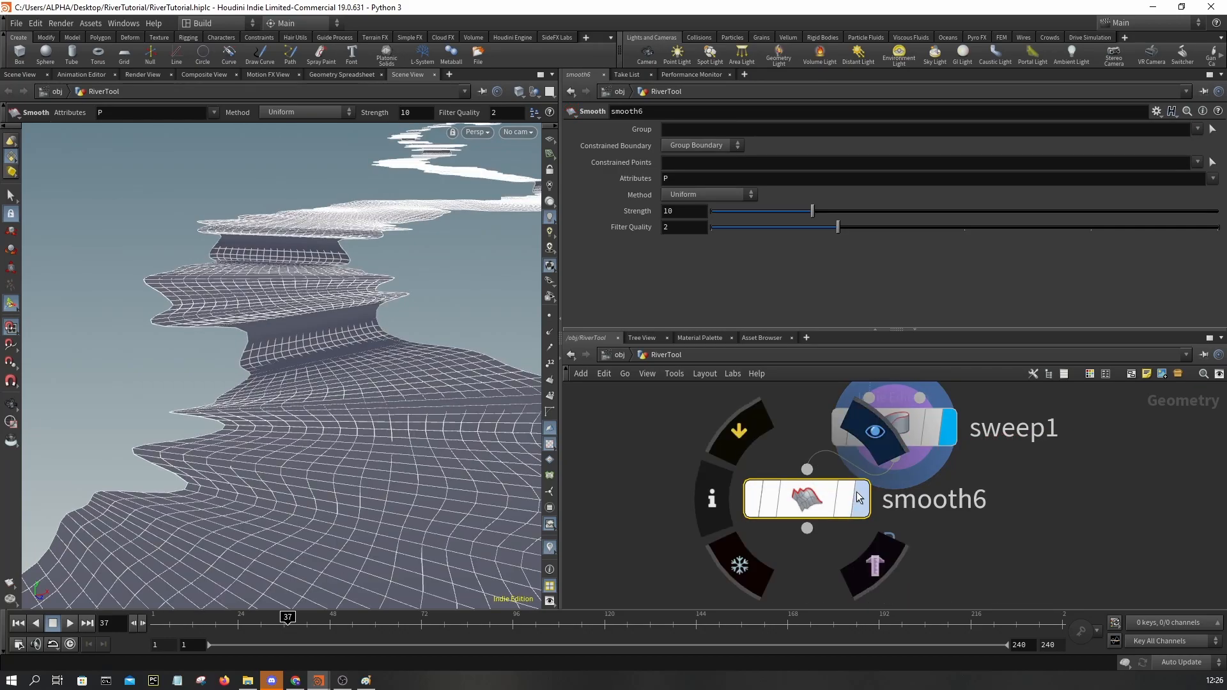
pyautogui.click(860, 499)
pyautogui.moveTo(800, 220); pyautogui.dragTo(1105, 214)
pyautogui.click(703, 145)
pyautogui.click(697, 135)
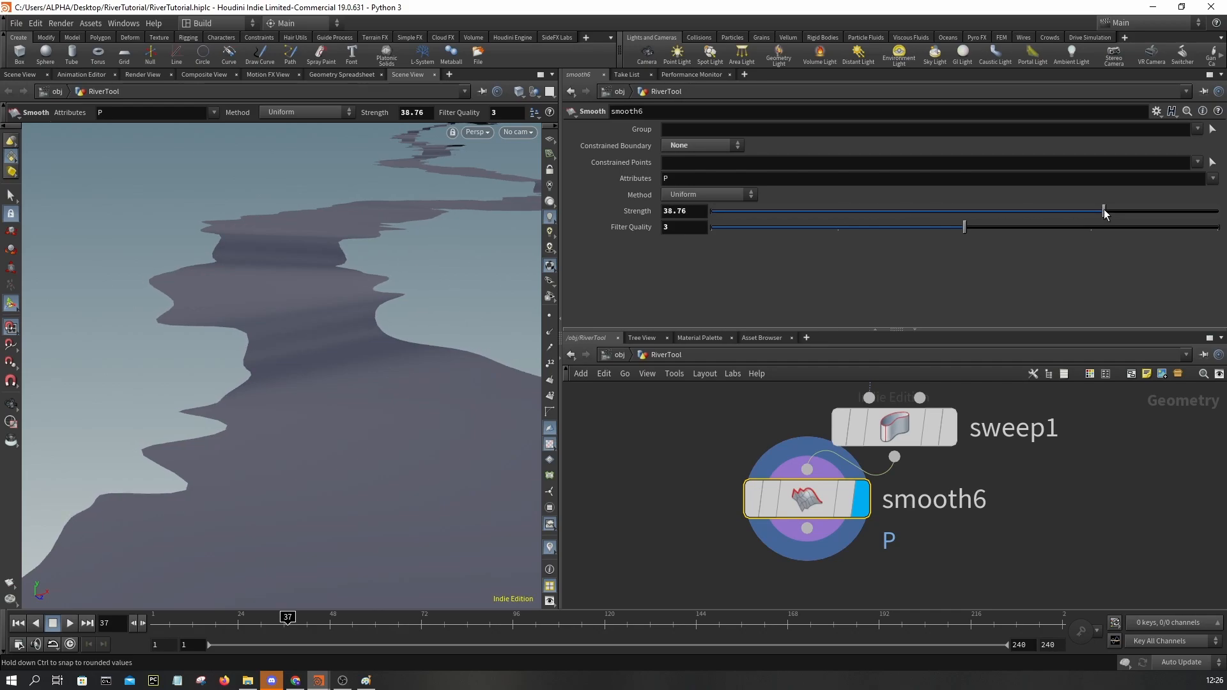
# - Set smooth6's Filter Quality to 2 and Strength to 8.27, and check a tight bend
pyautogui.click(886, 229)
pyautogui.moveTo(859, 213); pyautogui.dragTo(793, 202)
pyautogui.press('Escape')
pyautogui.moveTo(495, 244)
pyautogui.mouseDown()
pyautogui.moveTo(326, 253)
pyautogui.moveTo(299, 327)
pyautogui.moveTo(323, 364)
pyautogui.moveTo(288, 447)
pyautogui.moveTo(118, 417)
pyautogui.moveTo(262, 439)
pyautogui.mouseUp()
pyautogui.press('w')
pyautogui.press('w')
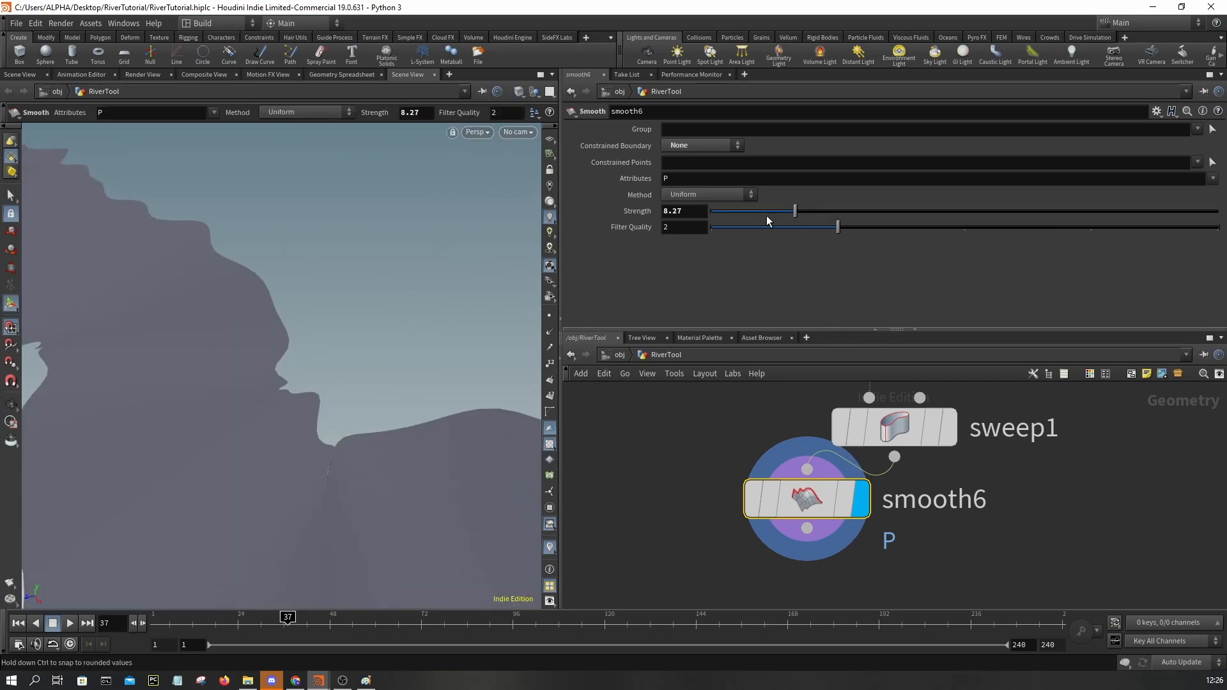
# - Try a higher Strength on smooth6, and compare the ribbon with the node bypassed and active
pyautogui.moveTo(804, 210); pyautogui.dragTo(933, 210)
pyautogui.moveTo(624, 197); pyautogui.dragTo(831, 197)
pyautogui.moveTo(358, 275)
pyautogui.mouseDown()
pyautogui.moveTo(230, 296)
pyautogui.moveTo(408, 323)
pyautogui.moveTo(434, 273)
pyautogui.moveTo(239, 320)
pyautogui.moveTo(255, 375)
pyautogui.moveTo(400, 383)
pyautogui.moveTo(303, 380)
pyautogui.mouseUp()
pyautogui.press('w')
pyautogui.press('w')
pyautogui.scroll(3, 304, 380)
pyautogui.moveTo(750, 484)
pyautogui.click(753, 440)
pyautogui.click(753, 439)
# - Set smooth6's Filter Quality to 3 and Strength to 5.87, and view the ribbon in wireframe
pyautogui.moveTo(838, 227); pyautogui.dragTo(1076, 231)
pyautogui.moveTo(825, 211); pyautogui.dragTo(771, 220)
pyautogui.moveTo(391, 261)
pyautogui.keyDown('alt'); pyautogui.mouseDown()
pyautogui.moveTo(230, 323)
pyautogui.moveTo(366, 395)
pyautogui.moveTo(268, 401)
pyautogui.moveTo(271, 456)
pyautogui.mouseUp(); pyautogui.keyUp('alt')
pyautogui.press('w')
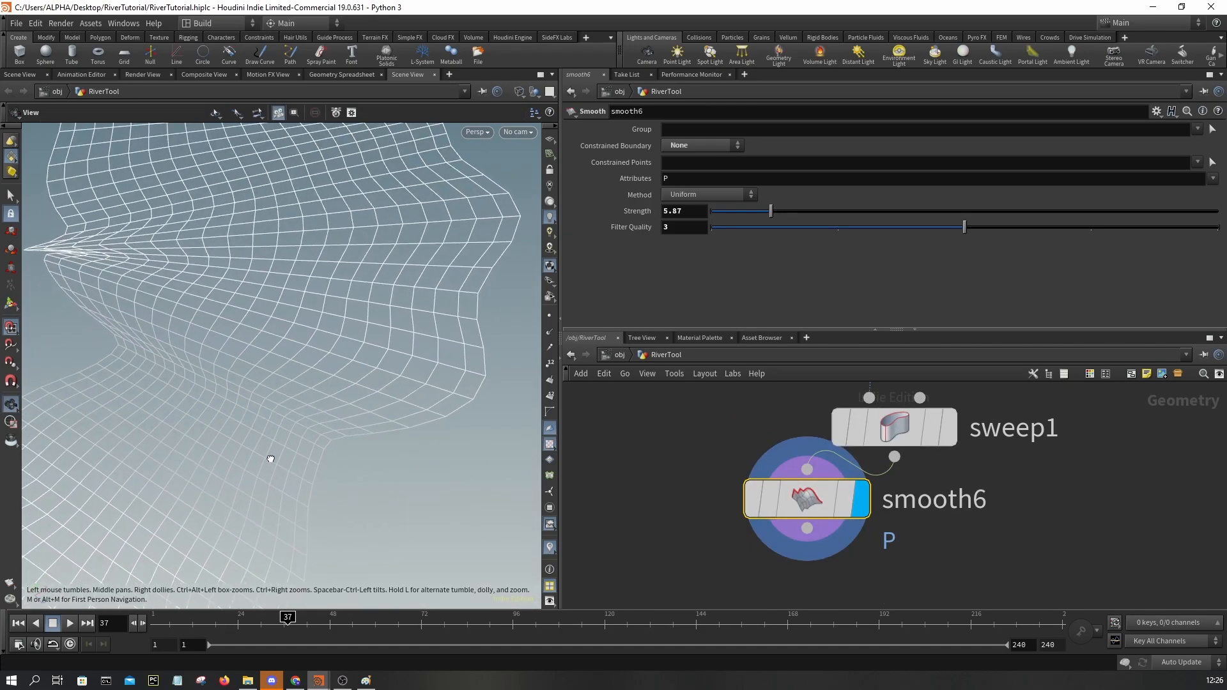
# - Compare the ribbon with smooth6 bypassed and active, and delete smooth6
pyautogui.moveTo(805, 500)
pyautogui.click(748, 422)
pyautogui.click(748, 422)
pyautogui.click(747, 422)
pyautogui.click(748, 422)
pyautogui.press('Delete')
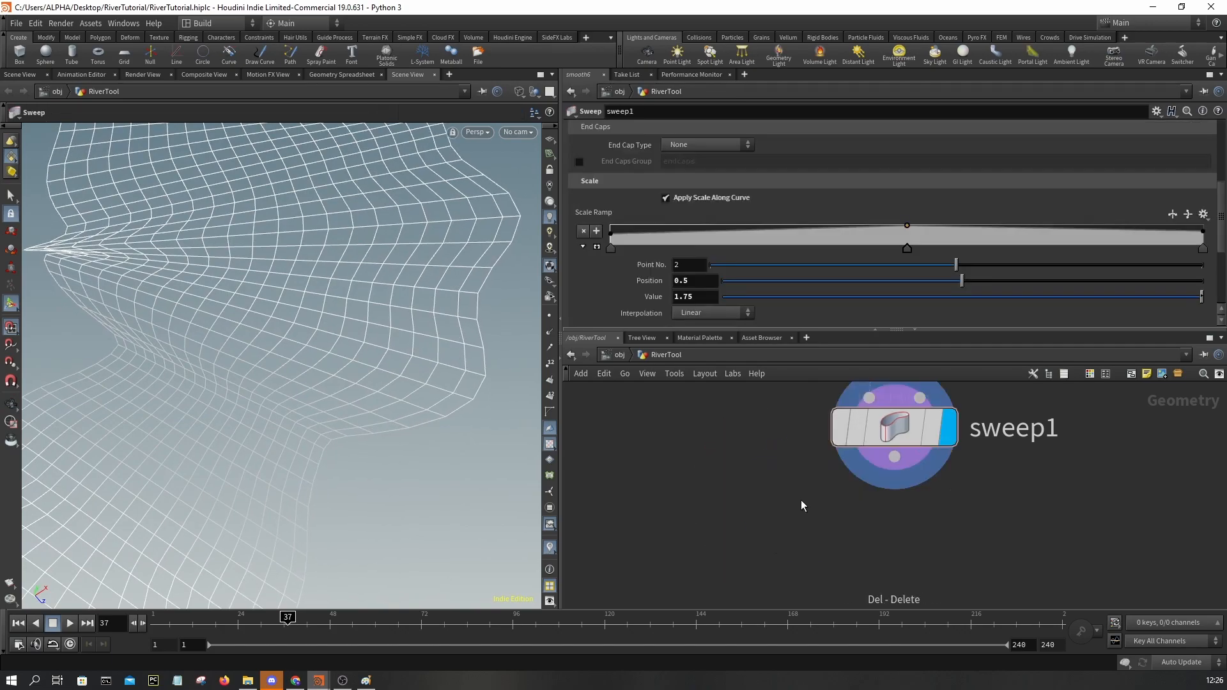
# - Examine the sweep1 ribbon's bends and folds in wireframe and shaded display
pyautogui.press('Escape')
pyautogui.press('w')
pyautogui.moveTo(384, 279)
pyautogui.mouseDown()
pyautogui.moveTo(373, 280)
pyautogui.moveTo(386, 296)
pyautogui.moveTo(331, 406)
pyautogui.moveTo(427, 443)
pyautogui.moveTo(363, 395)
pyautogui.moveTo(433, 425)
pyautogui.moveTo(370, 425)
pyautogui.moveTo(348, 460)
pyautogui.moveTo(384, 488)
pyautogui.moveTo(384, 457)
pyautogui.moveTo(325, 372)
pyautogui.moveTo(247, 356)
pyautogui.moveTo(334, 337)
pyautogui.moveTo(394, 546)
pyautogui.moveTo(392, 205)
pyautogui.moveTo(403, 320)
pyautogui.moveTo(364, 334)
pyautogui.moveTo(359, 260)
pyautogui.moveTo(332, 257)
pyautogui.moveTo(376, 348)
pyautogui.mouseUp()
pyautogui.press('w')
pyautogui.press('w')
pyautogui.press('w')
pyautogui.press('w')
pyautogui.press('w')
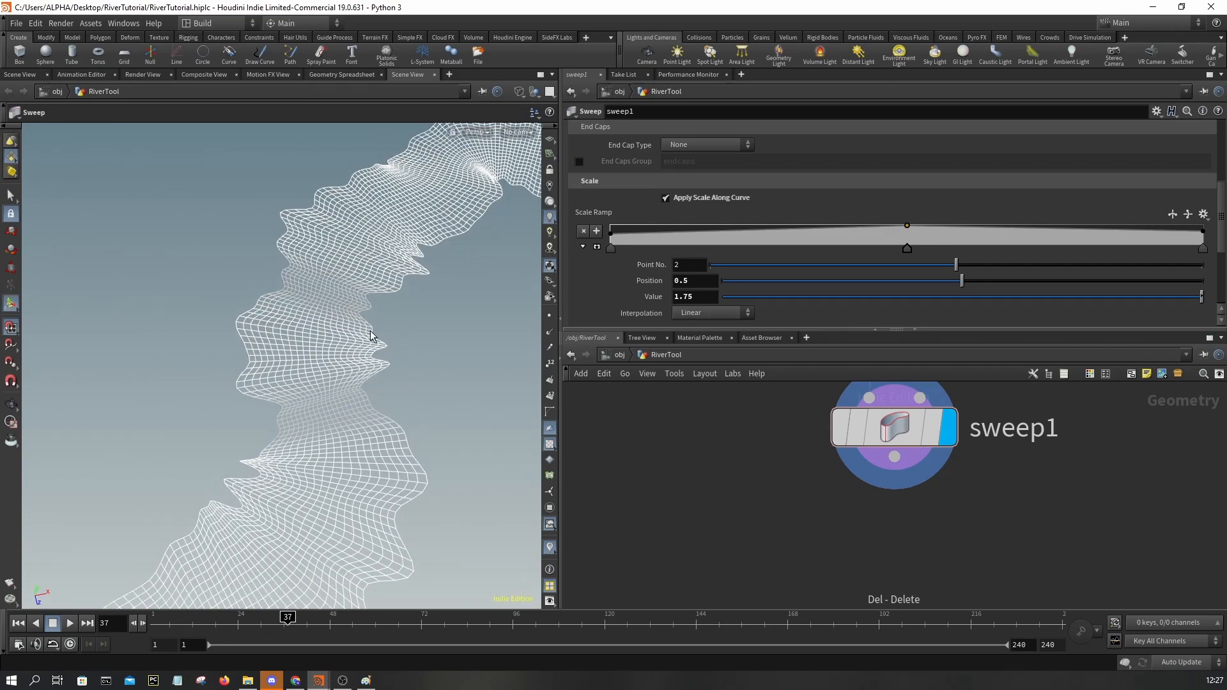
pyautogui.press('w')
pyautogui.scroll(-5, 354, 316)
pyautogui.moveTo(373, 302); pyautogui.dragTo(348, 386, button='middle')
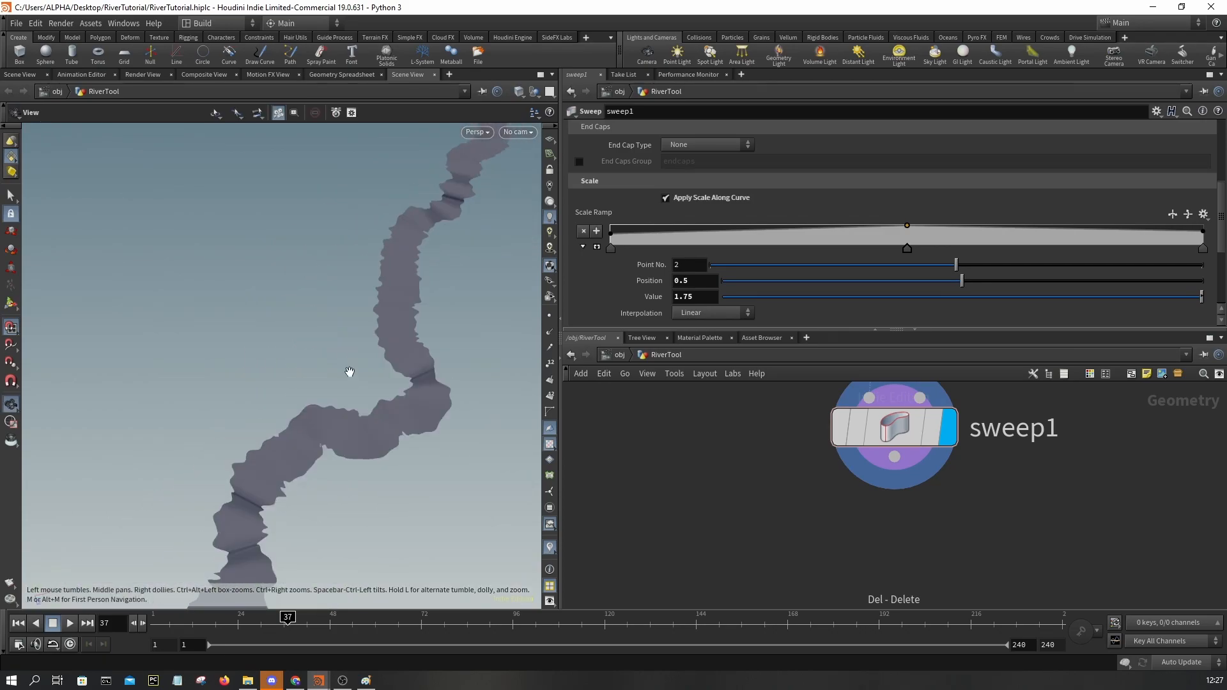
# - Examine the ribbon's width variation and cascades along the rest of the river
pyautogui.moveTo(433, 301); pyautogui.dragTo(403, 377, button='middle')
pyautogui.moveTo(435, 233); pyautogui.dragTo(396, 309, button='middle')
pyautogui.scroll(5, 397, 301)
pyautogui.moveTo(400, 405)
pyautogui.mouseDown()
pyautogui.moveTo(359, 310)
pyautogui.moveTo(433, 364)
pyautogui.moveTo(387, 351)
pyautogui.mouseUp()
pyautogui.press('w')
pyautogui.press('w')
pyautogui.scroll(-6, 386, 351)
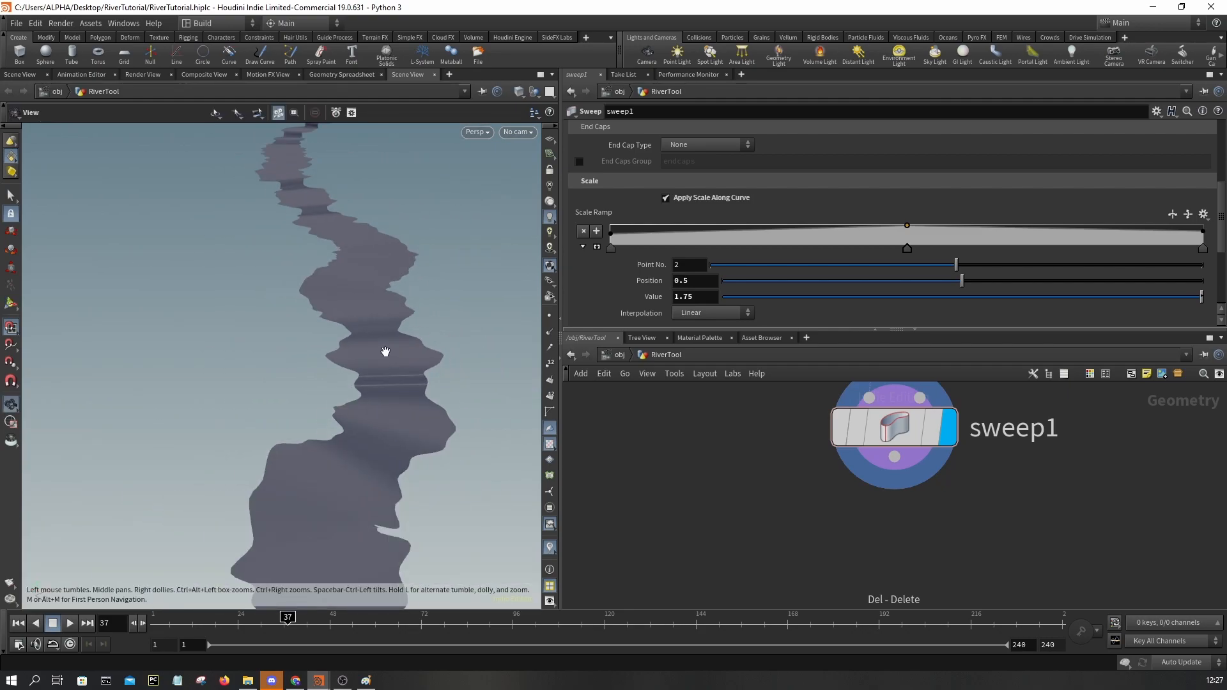
pyautogui.moveTo(394, 260); pyautogui.dragTo(414, 311, button='middle')
pyautogui.scroll(3, 380, 244)
pyautogui.moveTo(379, 243); pyautogui.dragTo(383, 273)
pyautogui.scroll(3, 384, 274)
pyautogui.scroll(-4, 954, 471)
# - Review the node network from sweep1 up to curve1 and the heightfield nodes, and back down
pyautogui.moveTo(943, 450); pyautogui.dragTo(952, 608, button='middle')
pyautogui.scroll(-3, 372, 409)
pyautogui.press('w')
pyautogui.moveTo(373, 408); pyautogui.dragTo(403, 412)
pyautogui.press('w')
pyautogui.scroll(-5, 900, 537)
pyautogui.scroll(-2, 1006, 492)
pyautogui.moveTo(1006, 492); pyautogui.dragTo(1011, 685, button='middle')
pyautogui.scroll(4, 897, 473)
pyautogui.scroll(1, 897, 473)
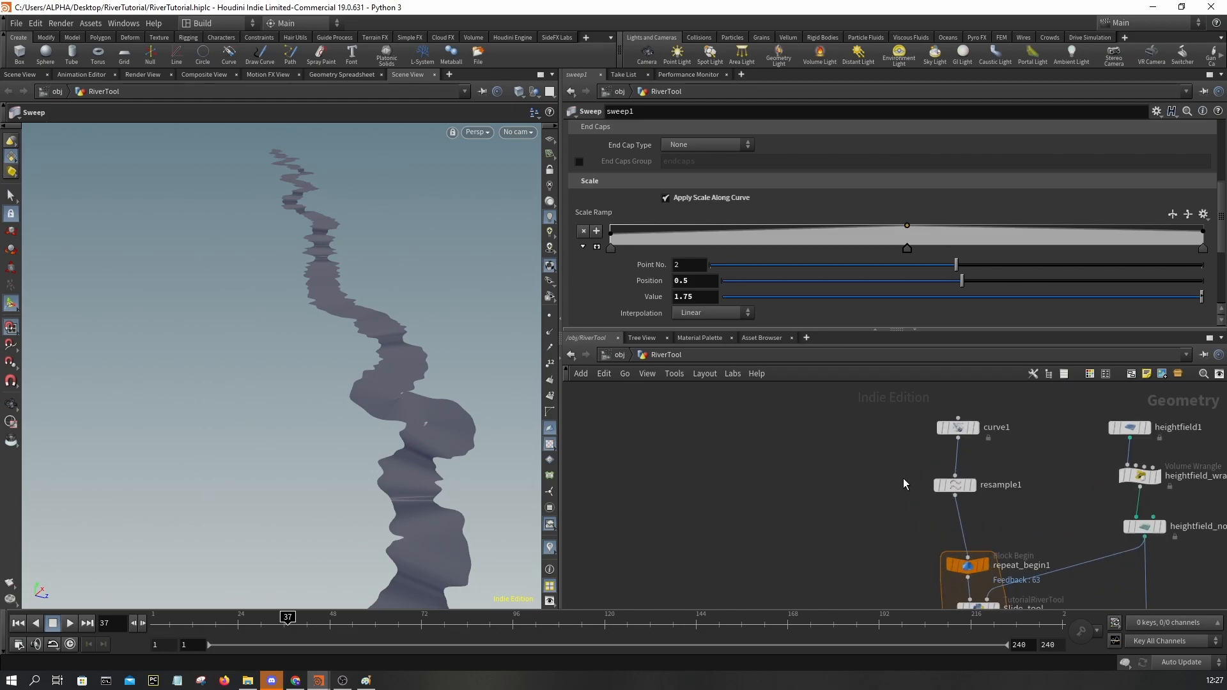
pyautogui.scroll(-5, 838, 439)
pyautogui.scroll(-2, 837, 439)
pyautogui.moveTo(992, 567); pyautogui.dragTo(1015, 445, button='middle')
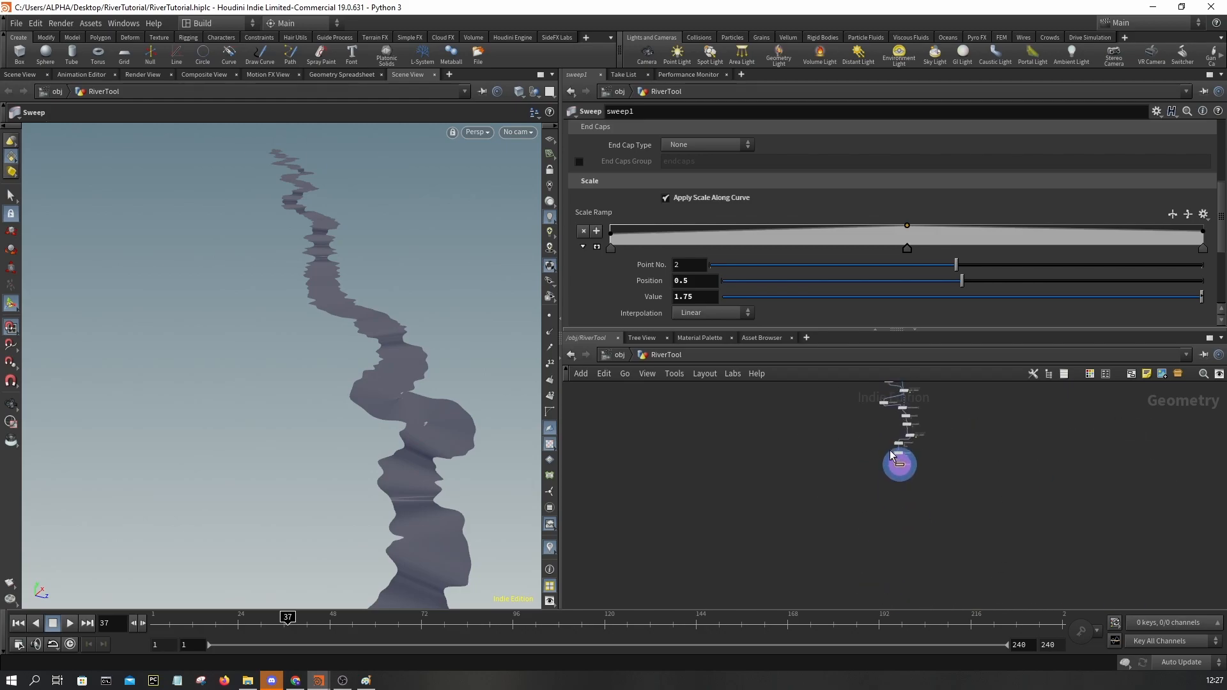
# - Examine the overlapping geometry at the ribbon's two tightest bends in wireframe and shaded display
pyautogui.scroll(6, 890, 451)
pyautogui.press('w')
pyautogui.press('w')
pyautogui.scroll(-1, 416, 425)
pyautogui.scroll(6, 418, 423)
pyautogui.moveTo(420, 422)
pyautogui.keyDown('alt'); pyautogui.mouseDown()
pyautogui.moveTo(474, 403)
pyautogui.moveTo(411, 362)
pyautogui.moveTo(397, 452)
pyautogui.mouseUp(); pyautogui.keyUp('alt')
pyautogui.press('w')
pyautogui.scroll(3, 394, 452)
pyautogui.press('w')
pyautogui.press('w')
pyautogui.scroll(3, 352, 390)
pyautogui.scroll(-6, 337, 362)
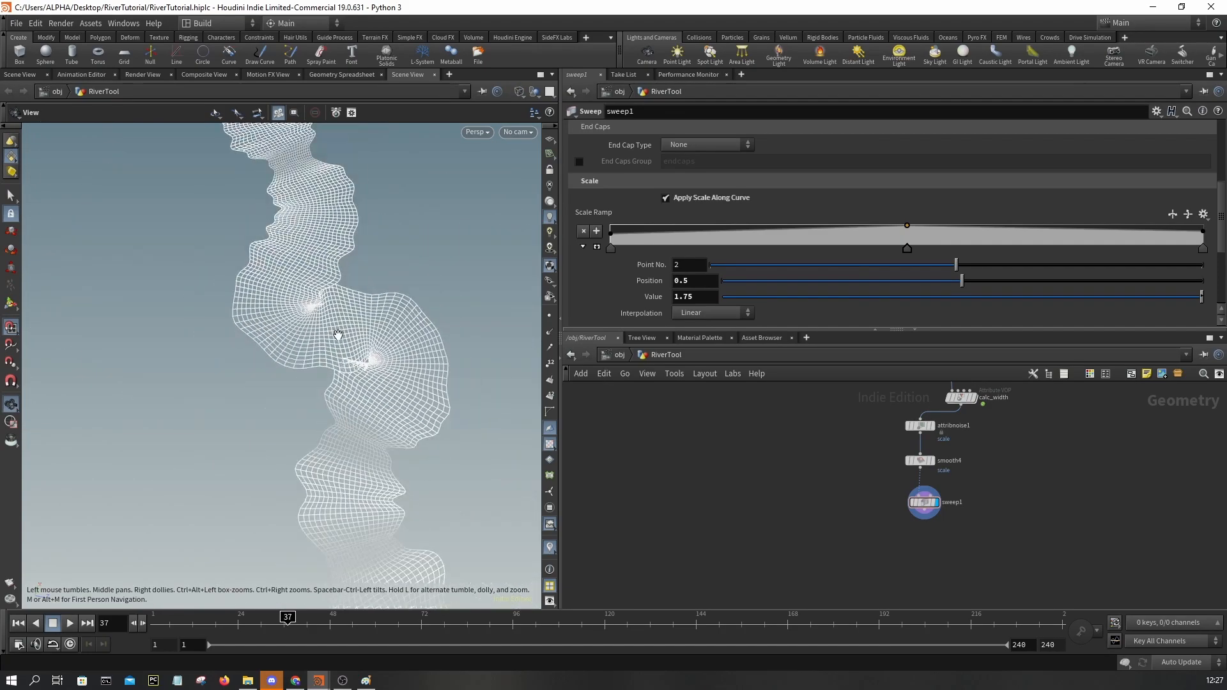
# - Display and select the curve1 node at the start of the network for editing
pyautogui.press('w')
pyautogui.scroll(-5, 756, 525)
pyautogui.moveTo(781, 494); pyautogui.dragTo(813, 598, button='middle')
pyautogui.scroll(6, 839, 455)
pyautogui.scroll(2, 845, 428)
pyautogui.click(854, 428)
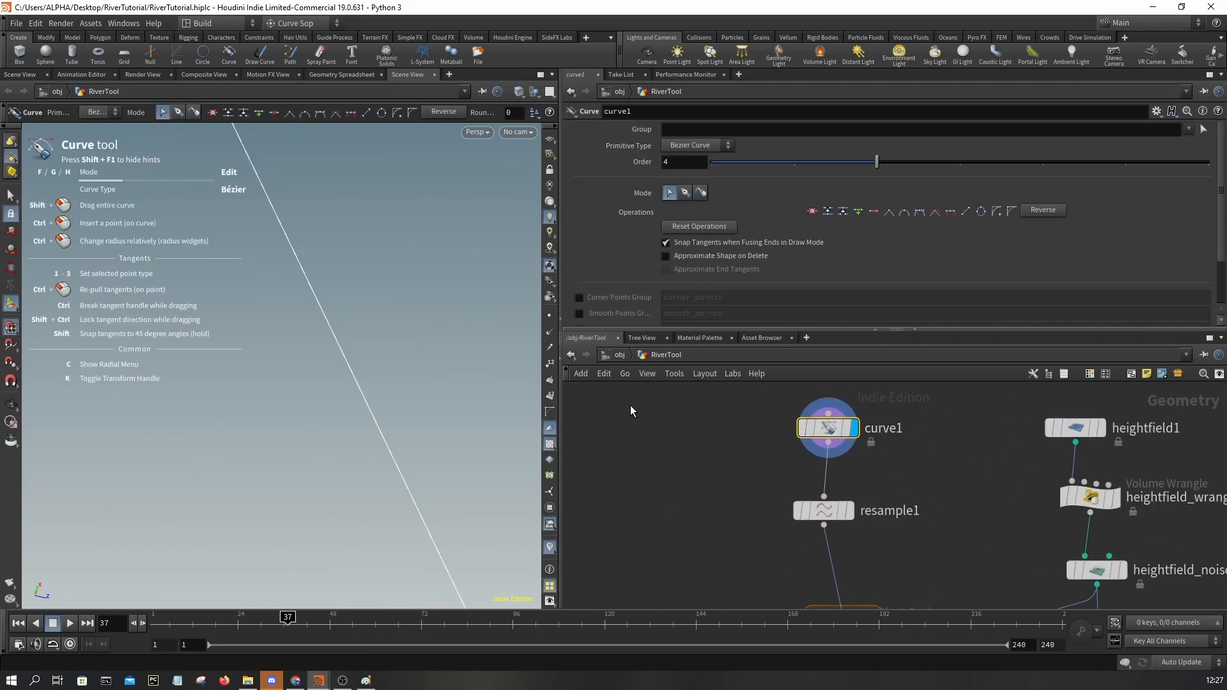
# - Insert a point on curve1 about midway along the segment between two existing anchor points
pyautogui.scroll(-6, 392, 390)
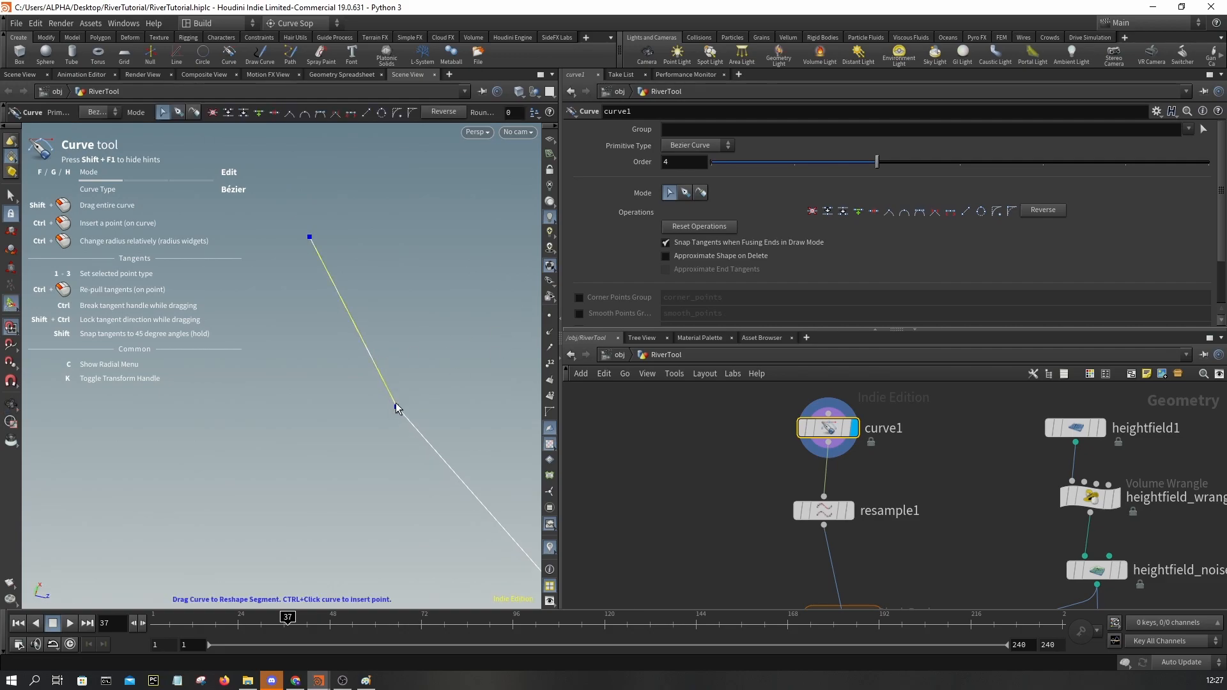
pyautogui.scroll(3, 397, 403)
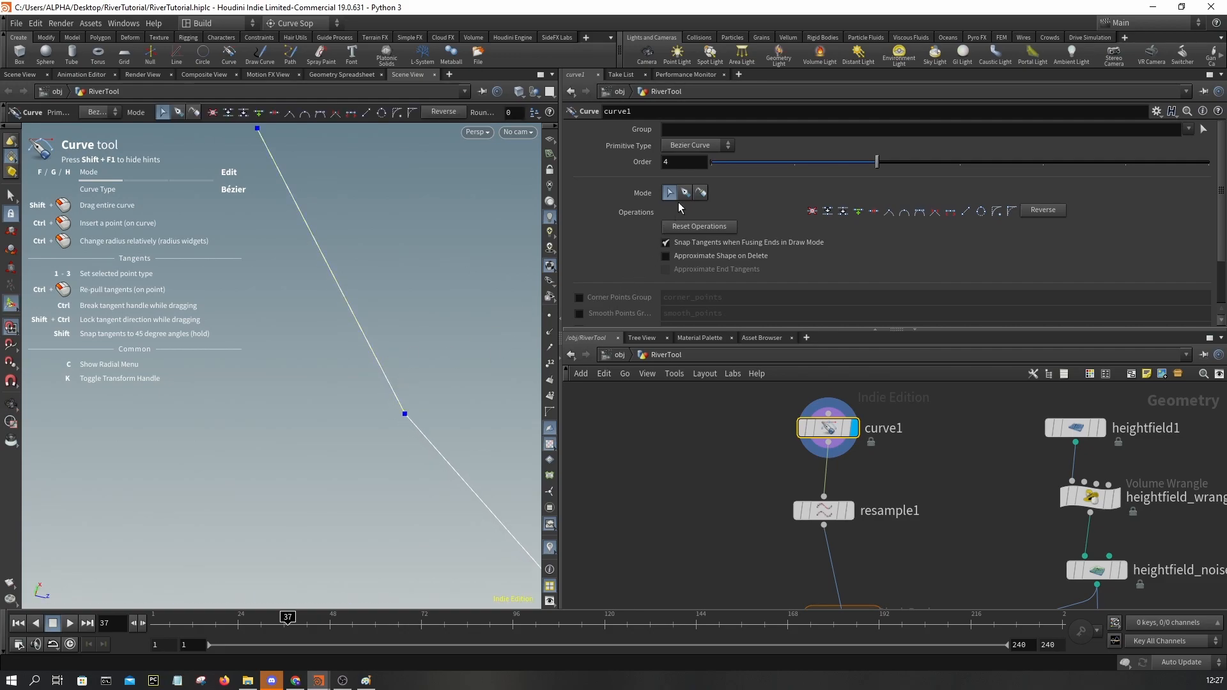
pyautogui.click(354, 317)
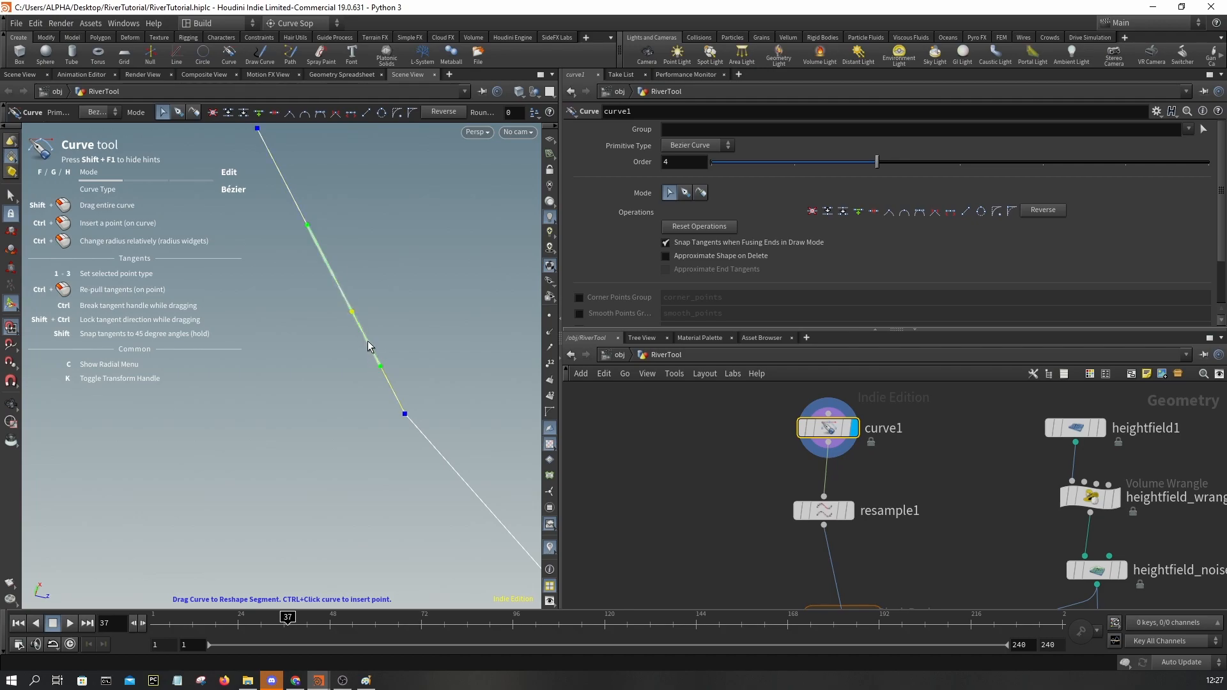
# - Display the sweep1 ribbon while keeping curve1 selected for editing
pyautogui.scroll(-4, 844, 438)
pyautogui.moveTo(885, 495); pyautogui.dragTo(880, 218, button='middle')
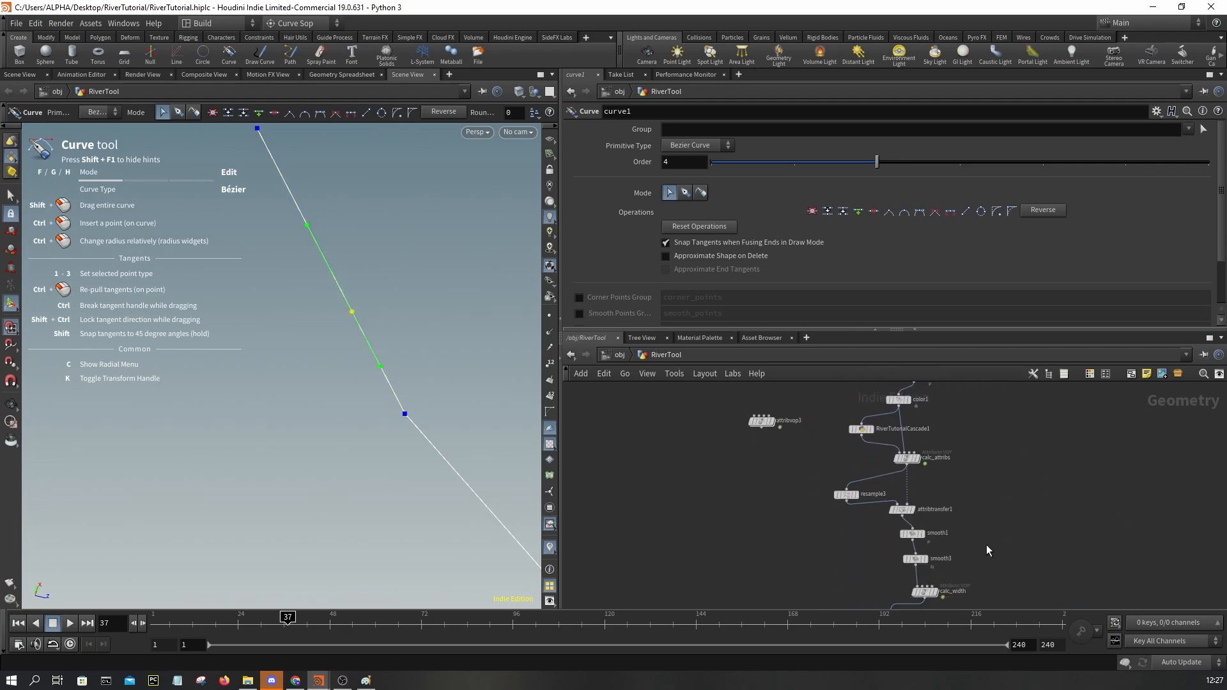
pyautogui.scroll(2, 912, 533)
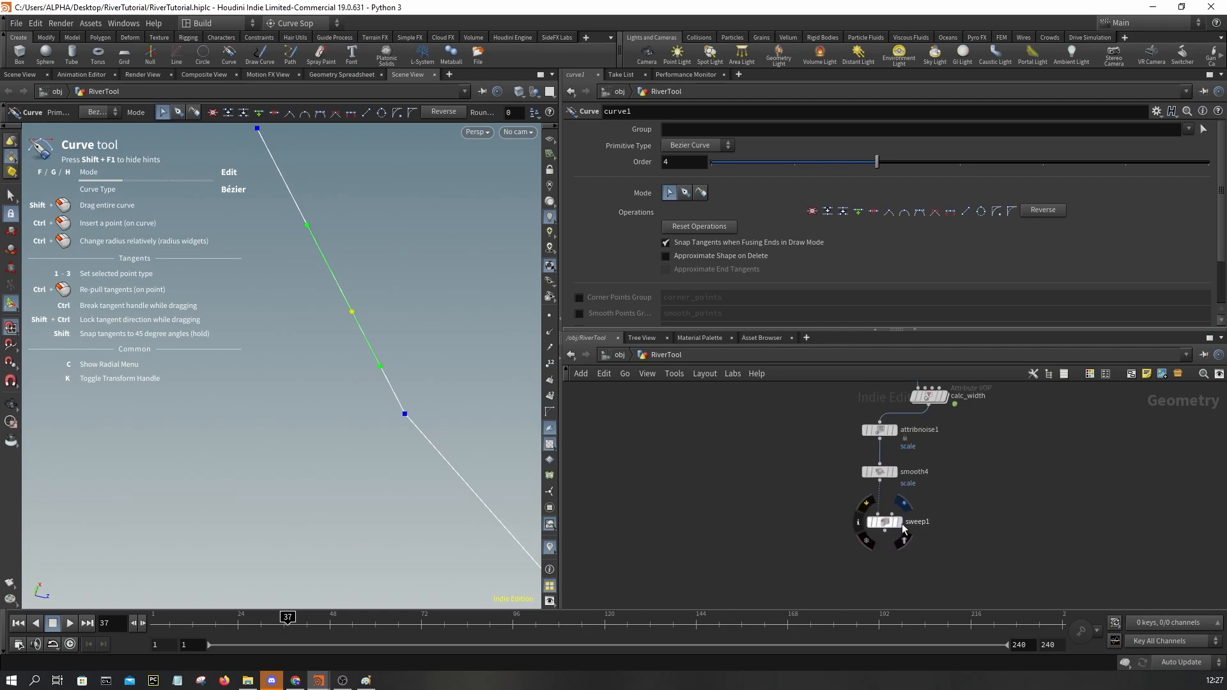
pyautogui.scroll(5, 351, 310)
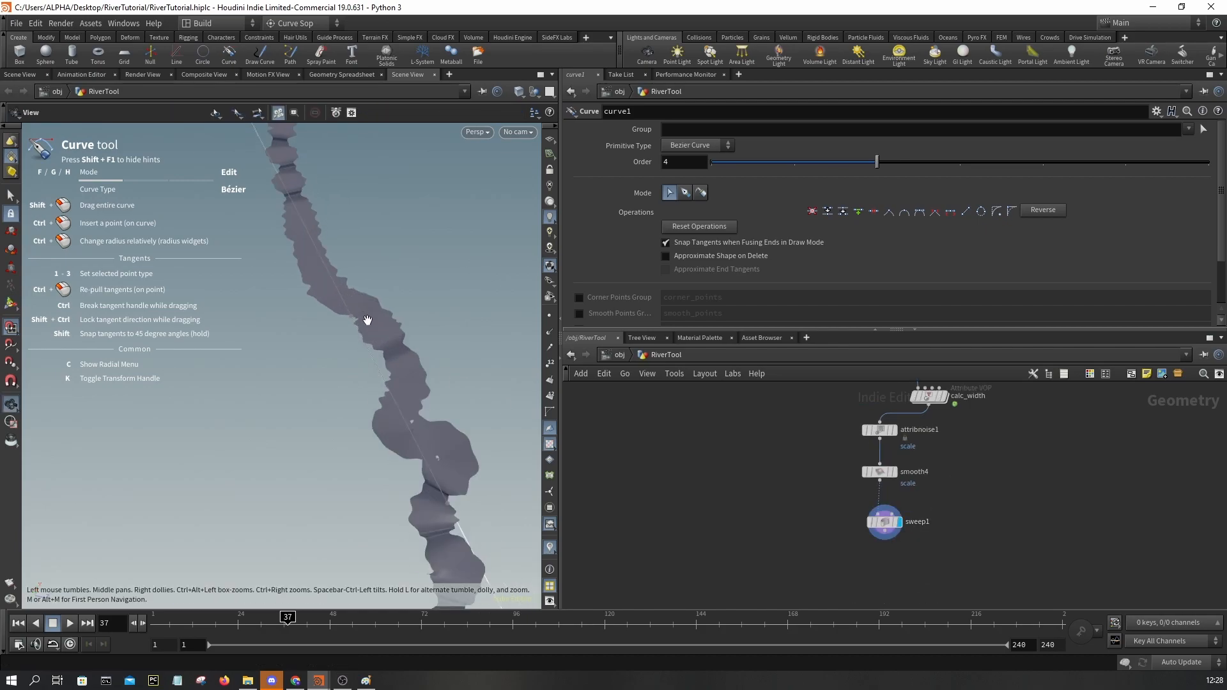
# - Try moving curve1's inserted anchor point to reshape the river, and undo the move
pyautogui.moveTo(402, 405); pyautogui.dragTo(362, 348, button='middle')
pyautogui.keyDown('alt'); pyautogui.moveTo(390, 402); pyautogui.dragTo(366, 338); pyautogui.keyUp('alt')
pyautogui.keyDown('alt'); pyautogui.moveTo(403, 427); pyautogui.dragTo(404, 312); pyautogui.keyUp('alt')
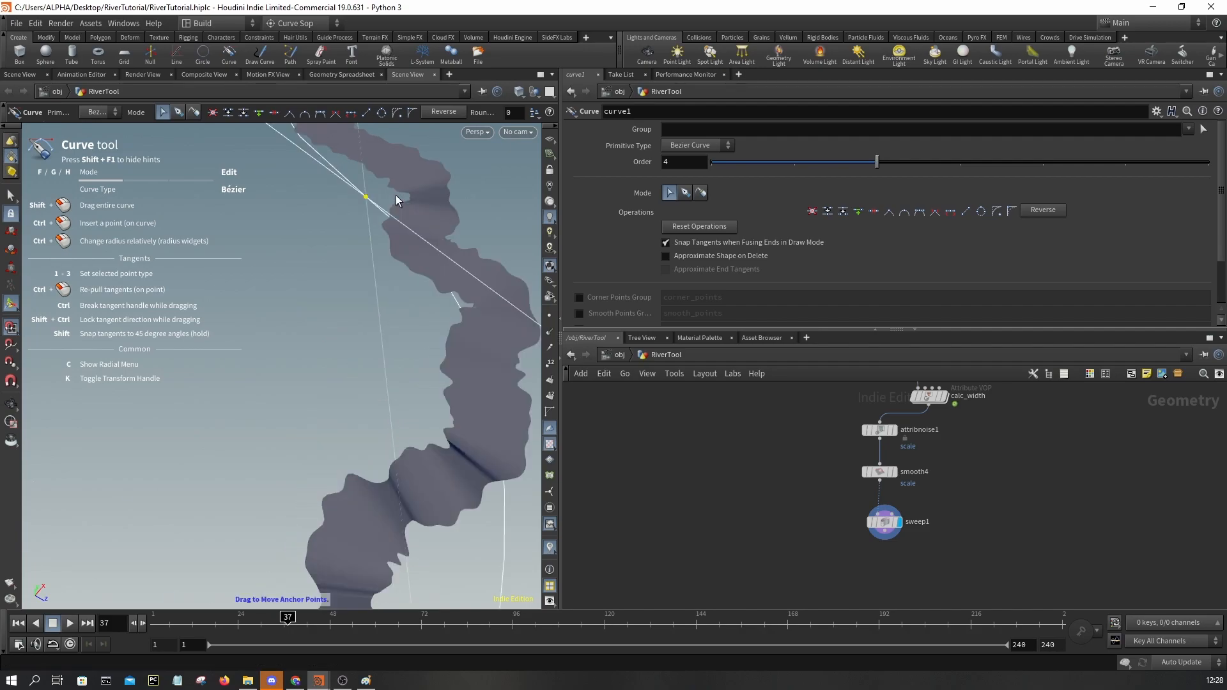
pyautogui.hotkey('ctrl', 'z')
# - Try rotating the inserted anchor's tangent to bend the river more strongly, and undo the tangent changes
pyautogui.keyDown('alt'); pyautogui.moveTo(412, 321); pyautogui.dragTo(326, 402); pyautogui.keyUp('alt')
pyautogui.scroll(-1, 326, 401)
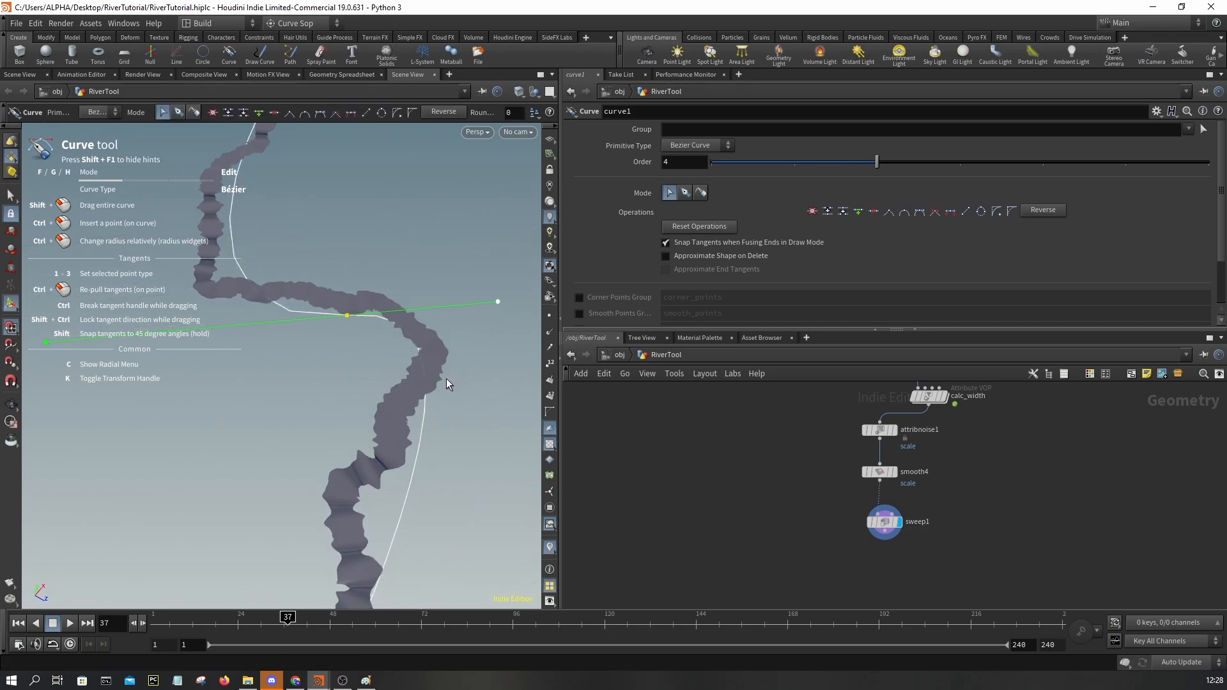
pyautogui.hotkey('ctrl', 'z')
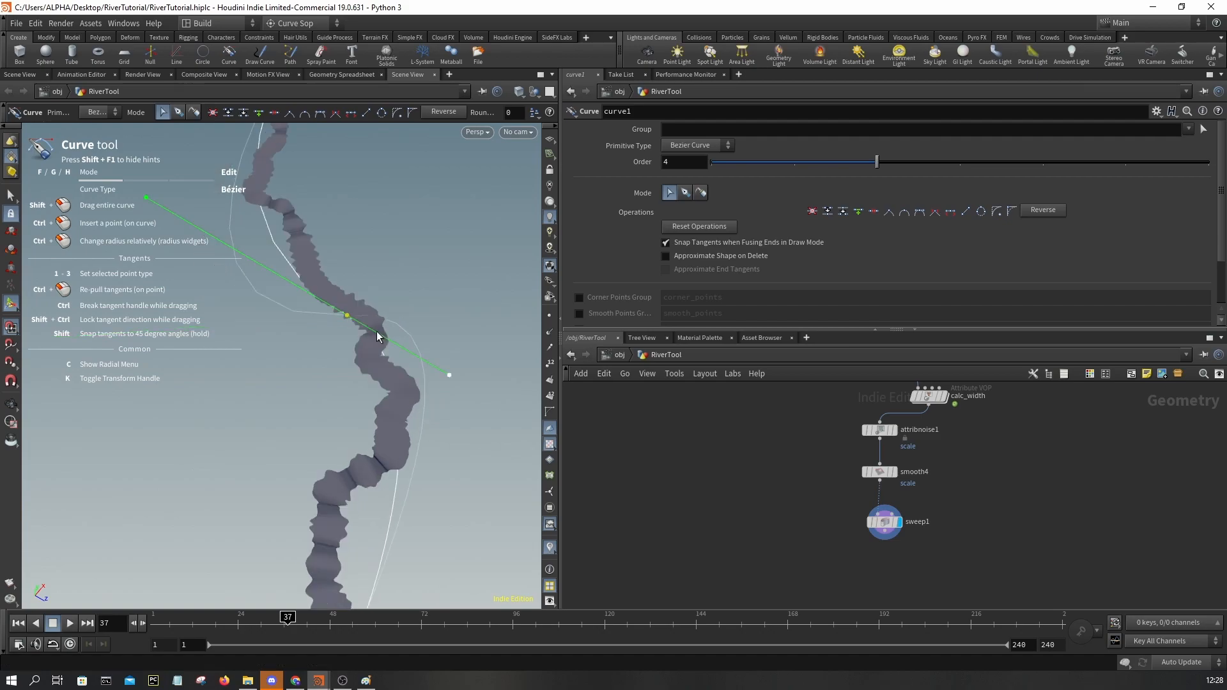
pyautogui.hotkey('ctrl', 'z')
pyautogui.hotkey('ctrl', 'z')
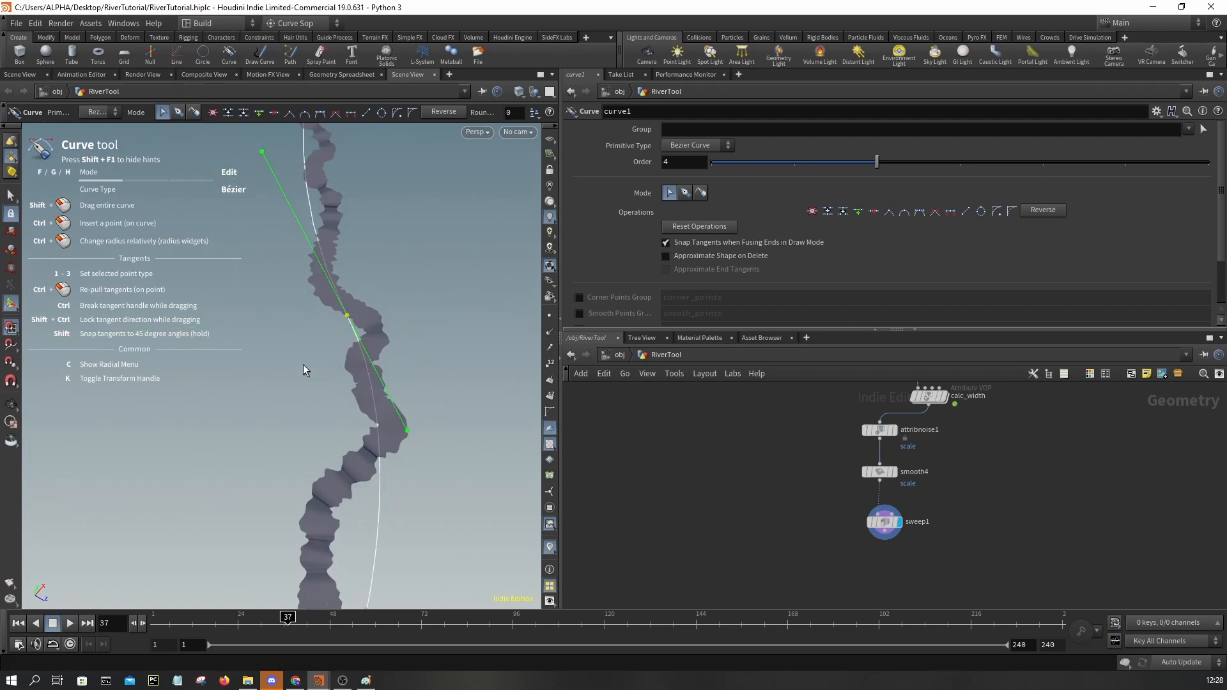
# - Undo the trial anchor point and tangent edits on curve1
pyautogui.hotkey('ctrl', 'z')
pyautogui.hotkey('ctrl', 'z')
pyautogui.hotkey('ctrl', 'z')
pyautogui.hotkey('ctrl', 'z')
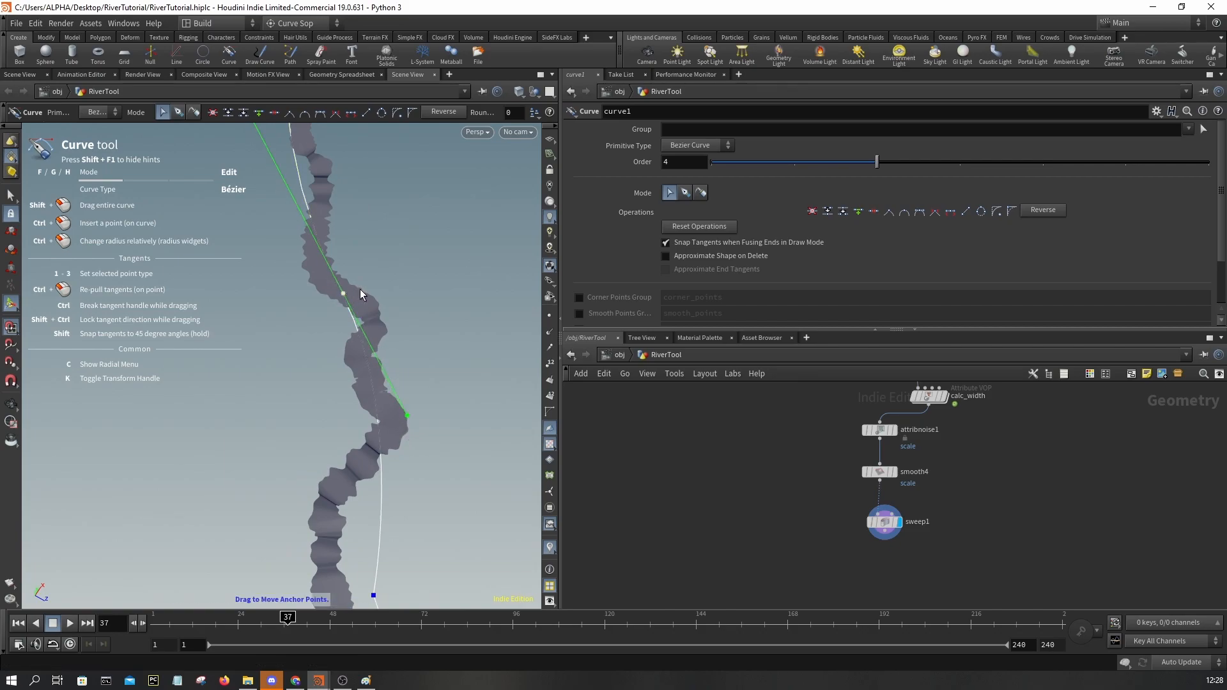
pyautogui.hotkey('ctrl', 'z')
pyautogui.hotkey('ctrl', 'z')
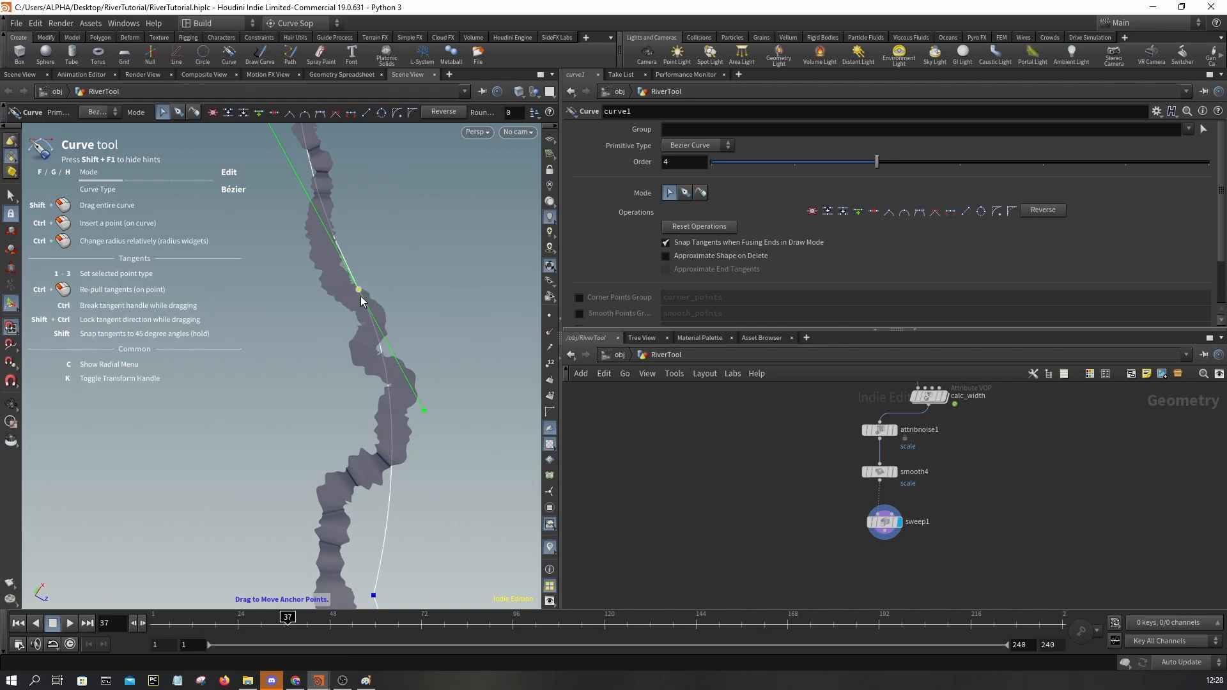
# - Examine the river ribbon's mesh around the inserted anchor in wireframe and shaded display, and its overall shape along the full length
pyautogui.scroll(5, 386, 359)
pyautogui.press('w')
pyautogui.moveTo(384, 342)
pyautogui.keyDown('alt'); pyautogui.mouseDown()
pyautogui.moveTo(383, 296)
pyautogui.moveTo(332, 271)
pyautogui.moveTo(320, 375)
pyautogui.moveTo(432, 411)
pyautogui.moveTo(349, 358)
pyautogui.moveTo(355, 410)
pyautogui.moveTo(316, 404)
pyautogui.moveTo(329, 356)
pyautogui.moveTo(316, 273)
pyautogui.moveTo(323, 329)
pyautogui.moveTo(334, 309)
pyautogui.moveTo(378, 425)
pyautogui.moveTo(346, 332)
pyautogui.moveTo(281, 315)
pyautogui.moveTo(345, 237)
pyautogui.moveTo(376, 403)
pyautogui.moveTo(397, 252)
pyautogui.moveTo(392, 430)
pyautogui.moveTo(317, 453)
pyautogui.moveTo(304, 445)
pyautogui.moveTo(339, 388)
pyautogui.mouseUp(); pyautogui.keyUp('alt')
pyautogui.press('w')
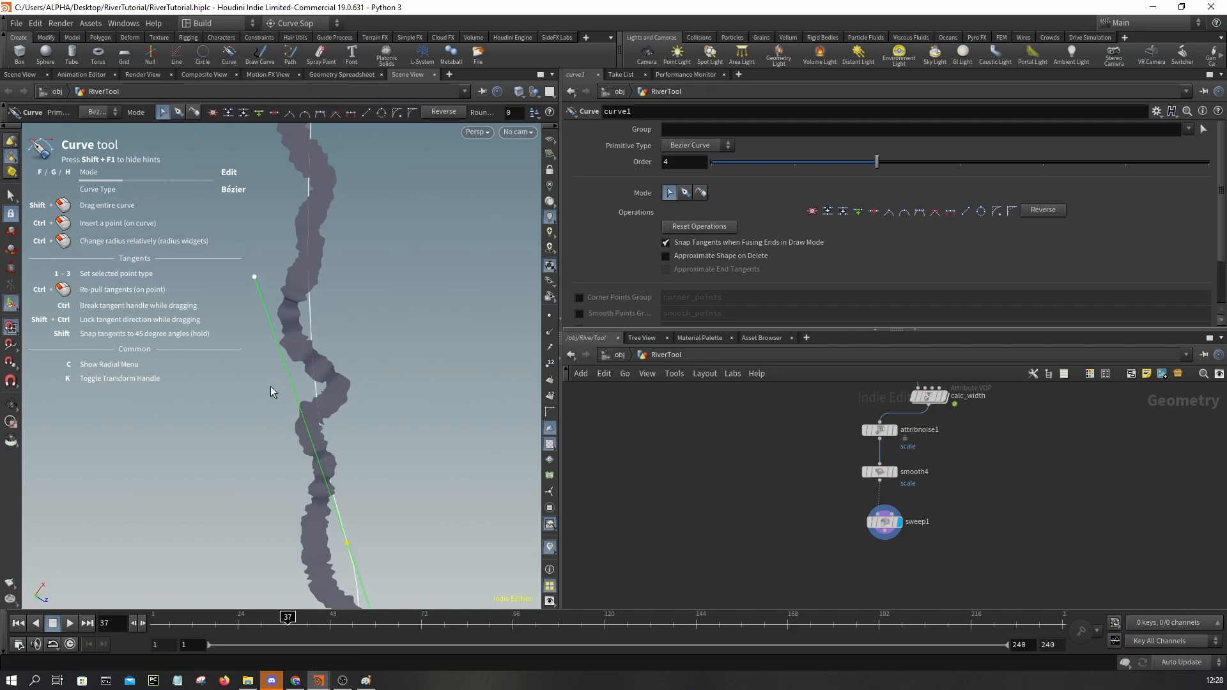
pyautogui.keyDown('alt'); pyautogui.moveTo(320, 405); pyautogui.dragTo(341, 390); pyautogui.keyUp('alt')
pyautogui.scroll(-12, 346, 387)
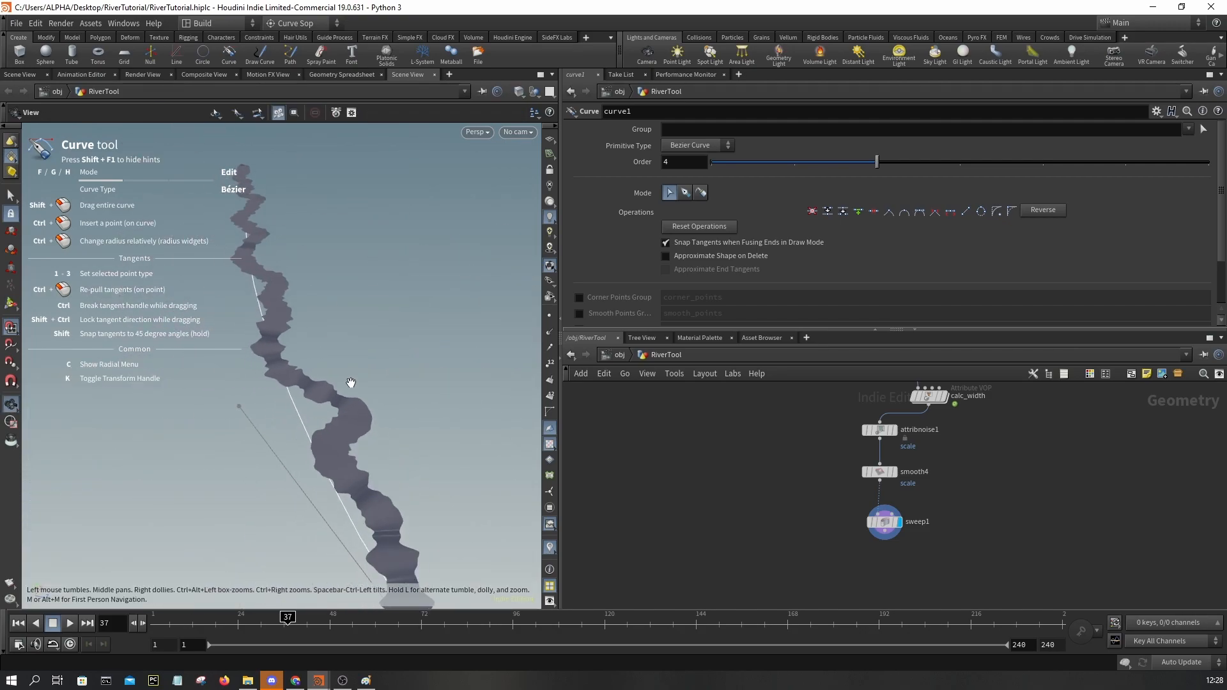
pyautogui.scroll(-2, 379, 386)
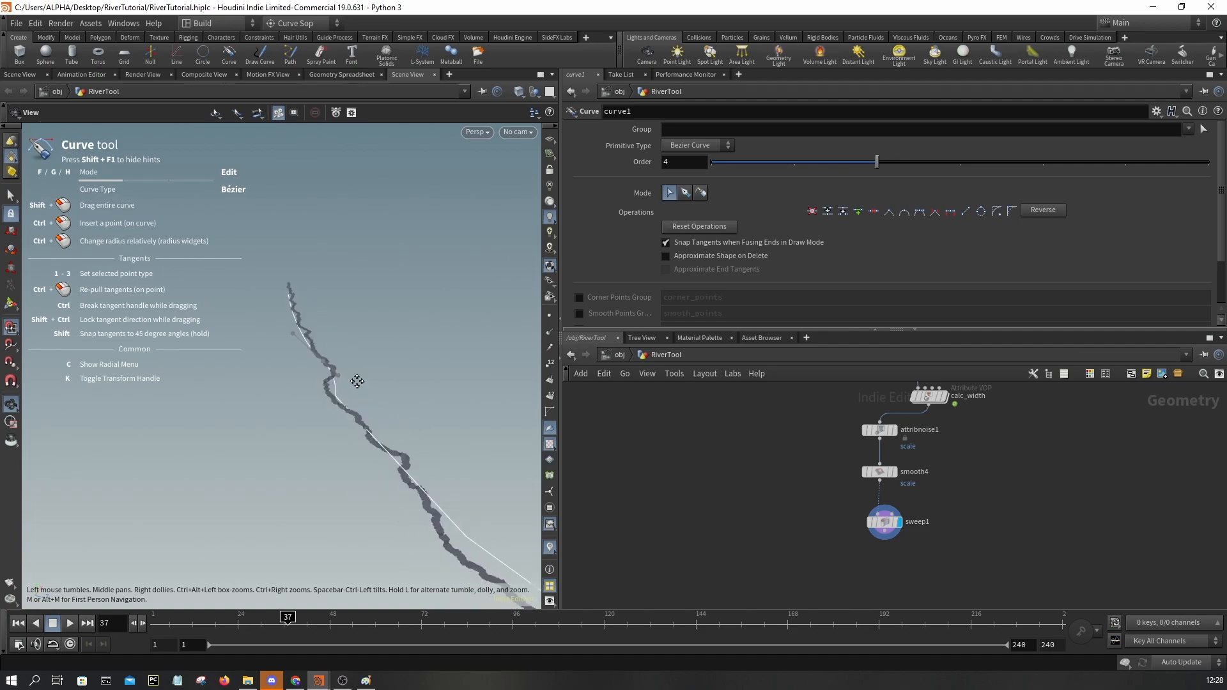
pyautogui.keyDown('alt'); pyautogui.moveTo(277, 285); pyautogui.dragTo(363, 418); pyautogui.keyUp('alt')
pyautogui.keyDown('alt'); pyautogui.moveTo(306, 308); pyautogui.dragTo(352, 356); pyautogui.keyUp('alt')
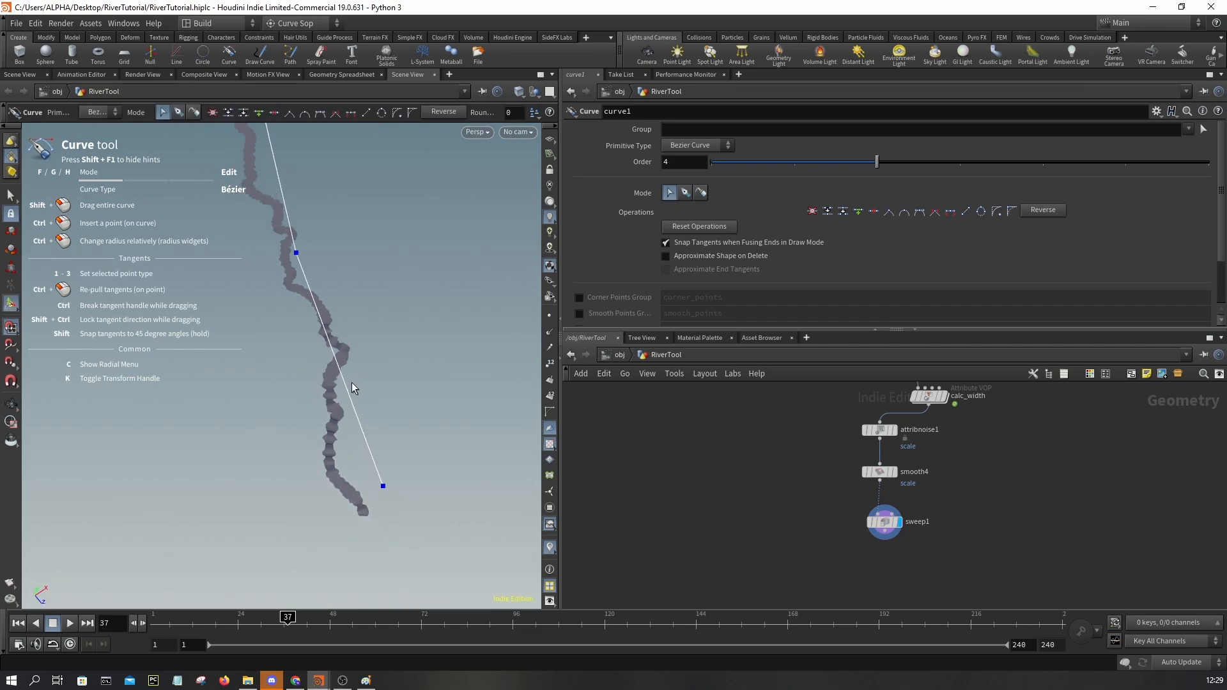
# - Inspect the ribbon's sharp bends for overlaps up close and from a low angle, in wireframe and shaded display
pyautogui.scroll(8, 333, 342)
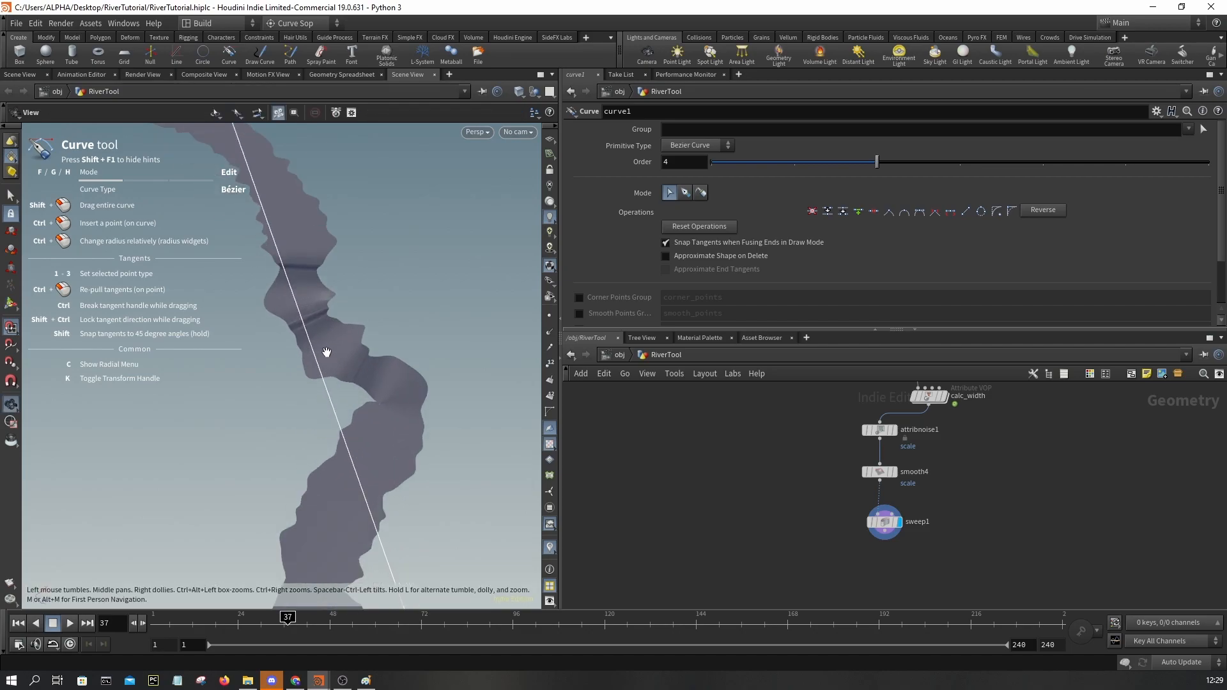
pyautogui.scroll(-6, 326, 352)
pyautogui.keyDown('alt'); pyautogui.moveTo(293, 290); pyautogui.dragTo(356, 262); pyautogui.keyUp('alt')
pyautogui.moveTo(425, 392)
pyautogui.keyDown('alt'); pyautogui.mouseDown()
pyautogui.moveTo(359, 474)
pyautogui.moveTo(433, 405)
pyautogui.moveTo(358, 491)
pyautogui.moveTo(320, 469)
pyautogui.moveTo(403, 441)
pyautogui.mouseUp(); pyautogui.keyUp('alt')
pyautogui.press('w')
pyautogui.keyDown('alt'); pyautogui.moveTo(403, 441); pyautogui.dragTo(480, 435); pyautogui.keyUp('alt')
pyautogui.press('w')
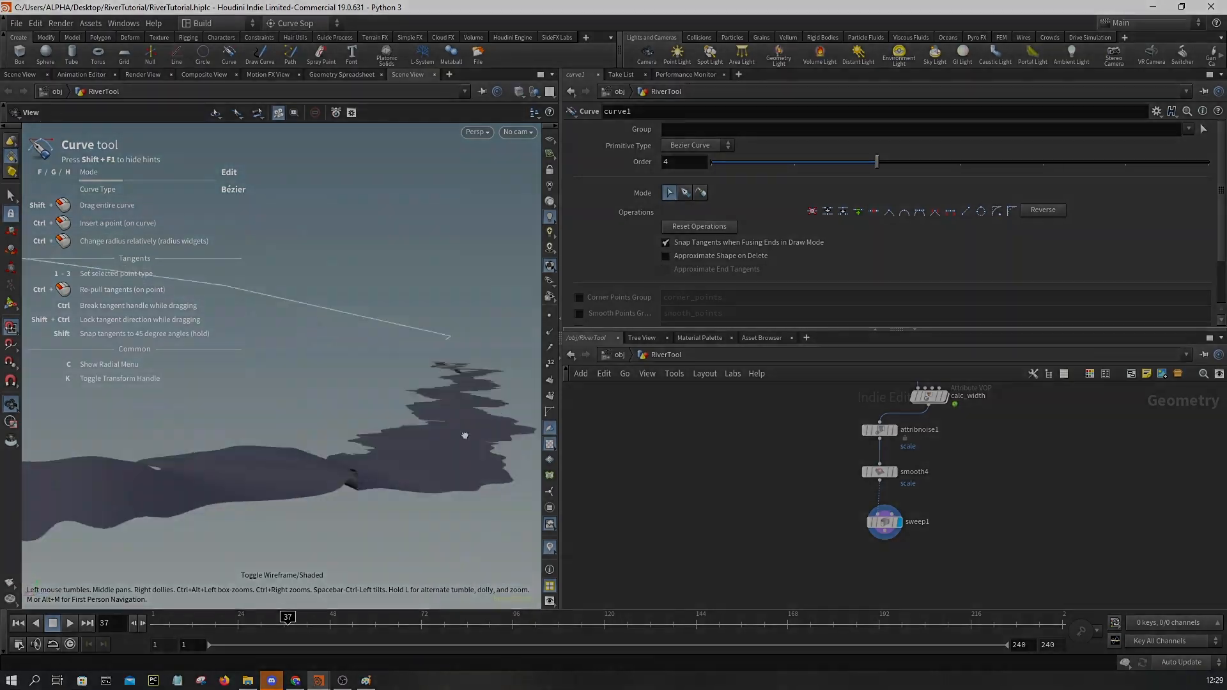